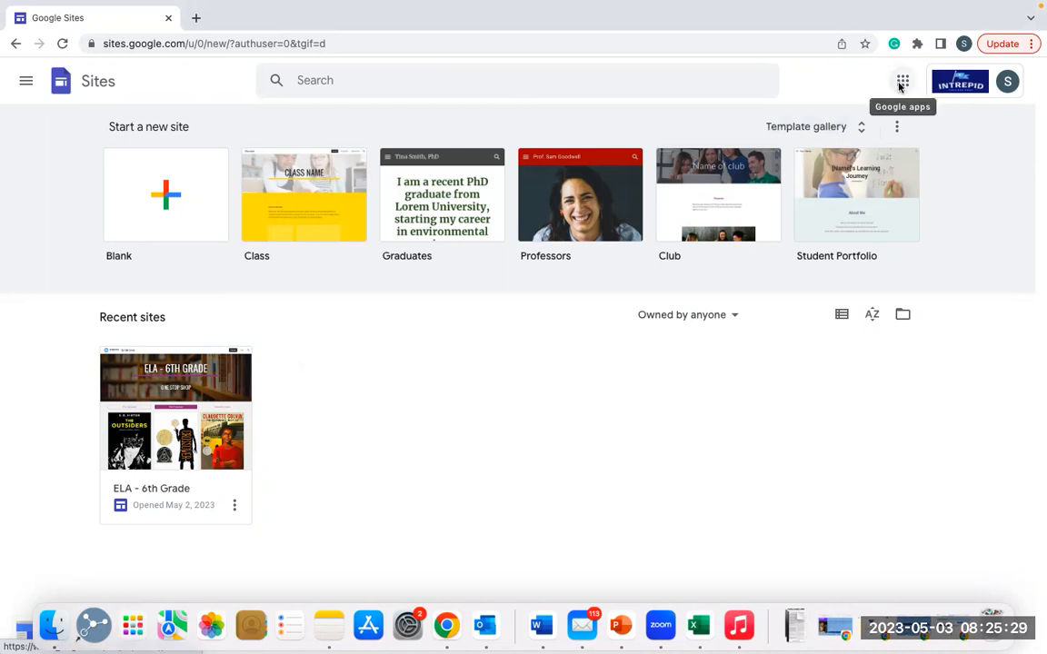
Step: View the list of Google apps, close it, and open the recent ELA - 6th Grade site for editing
{"action": "left_click", "coordinate": [902, 83]}
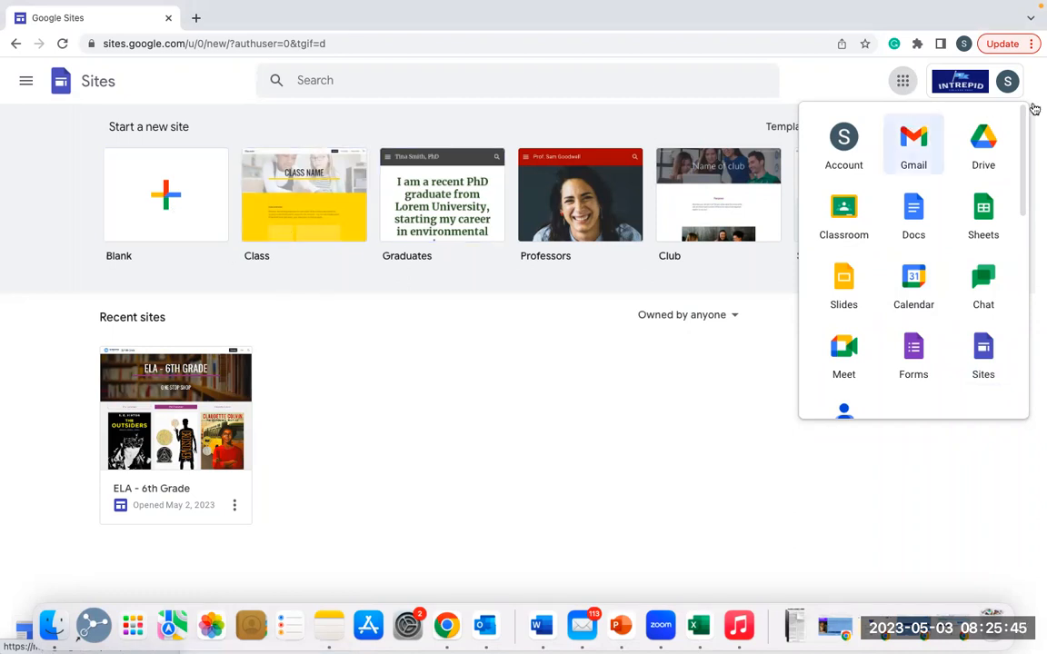
{"action": "left_click", "coordinate": [902, 81]}
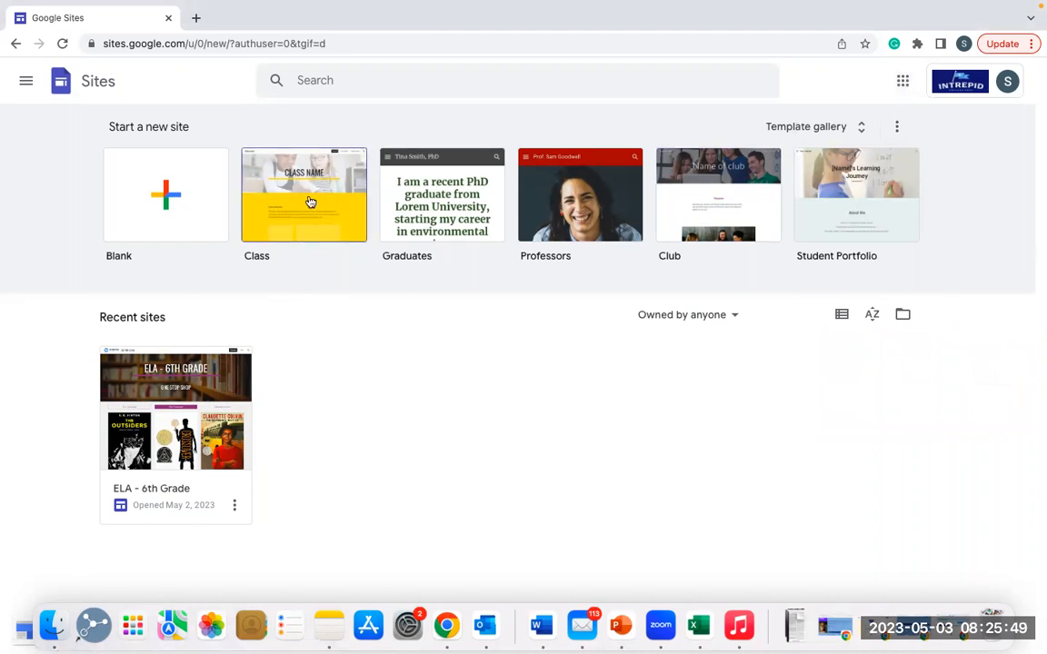
{"action": "left_click", "coordinate": [192, 400]}
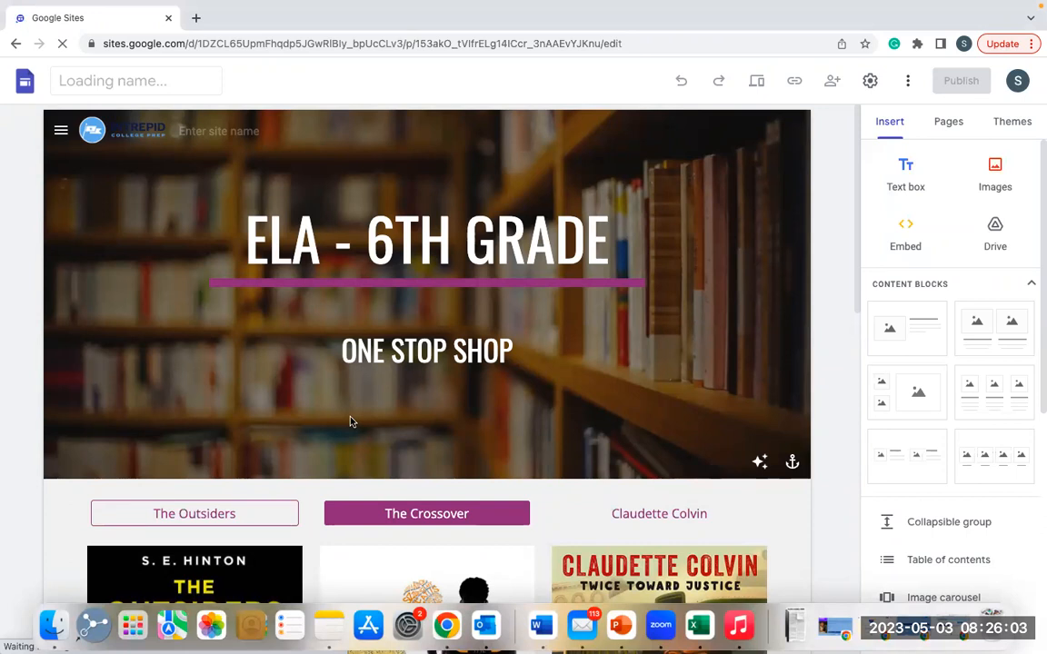
Step: Examine the home page in the site editor, from the header through the five book buttons and covers to the footer
{"action": "scroll", "coordinate": [352, 421], "scroll_direction": "down", "scroll_amount": 3}
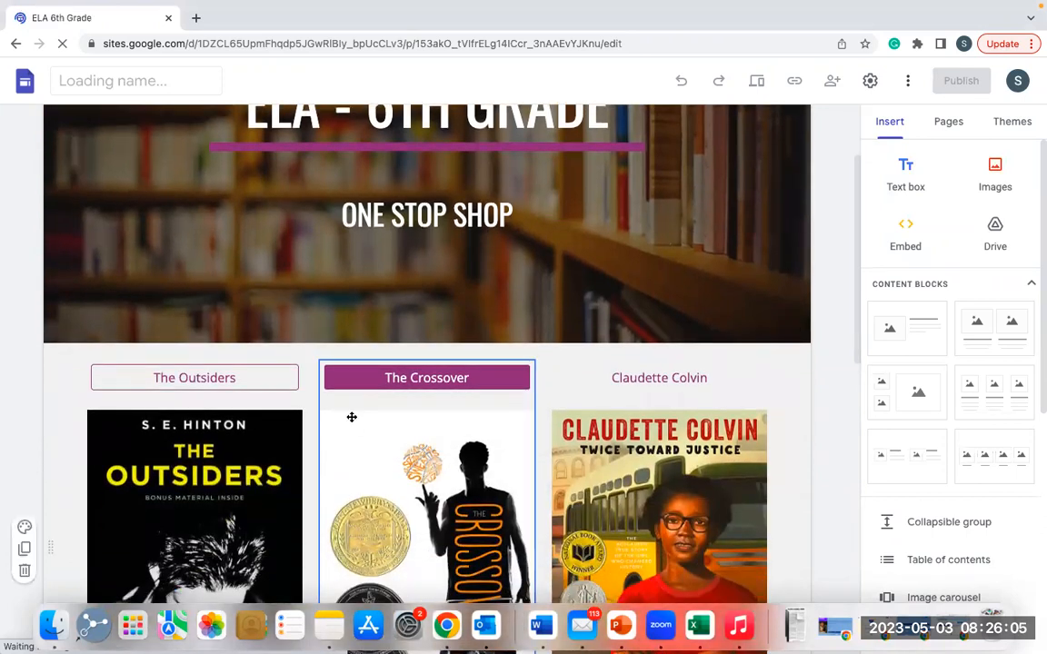
{"action": "scroll", "coordinate": [352, 417], "scroll_direction": "down", "scroll_amount": 2}
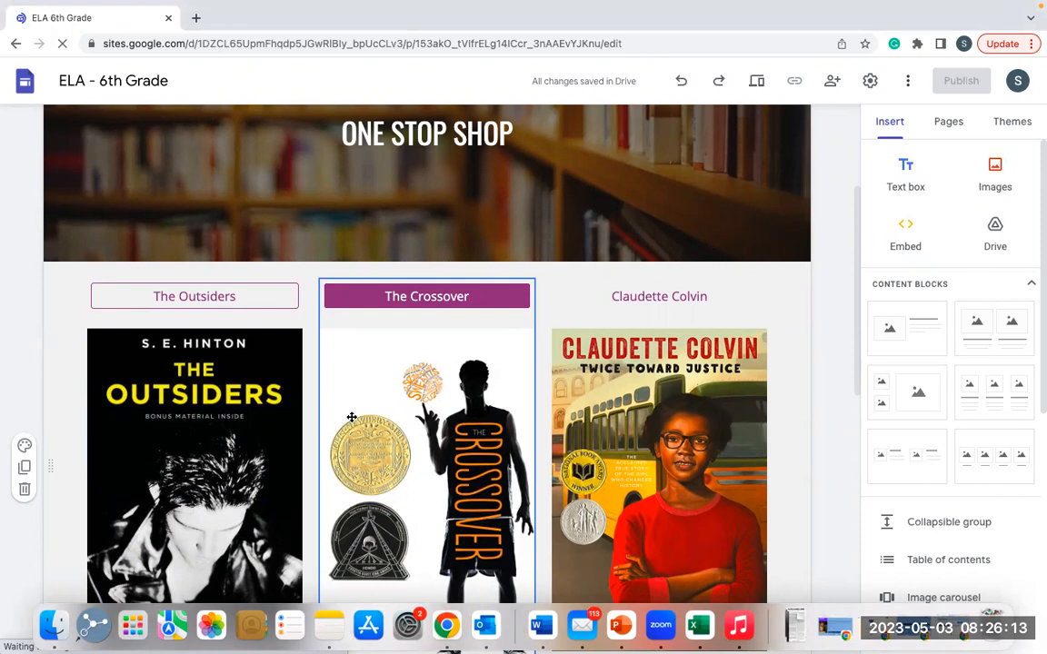
{"action": "scroll", "coordinate": [351, 417], "scroll_direction": "down", "scroll_amount": 2}
{"action": "scroll", "coordinate": [352, 417], "scroll_direction": "up", "scroll_amount": 3}
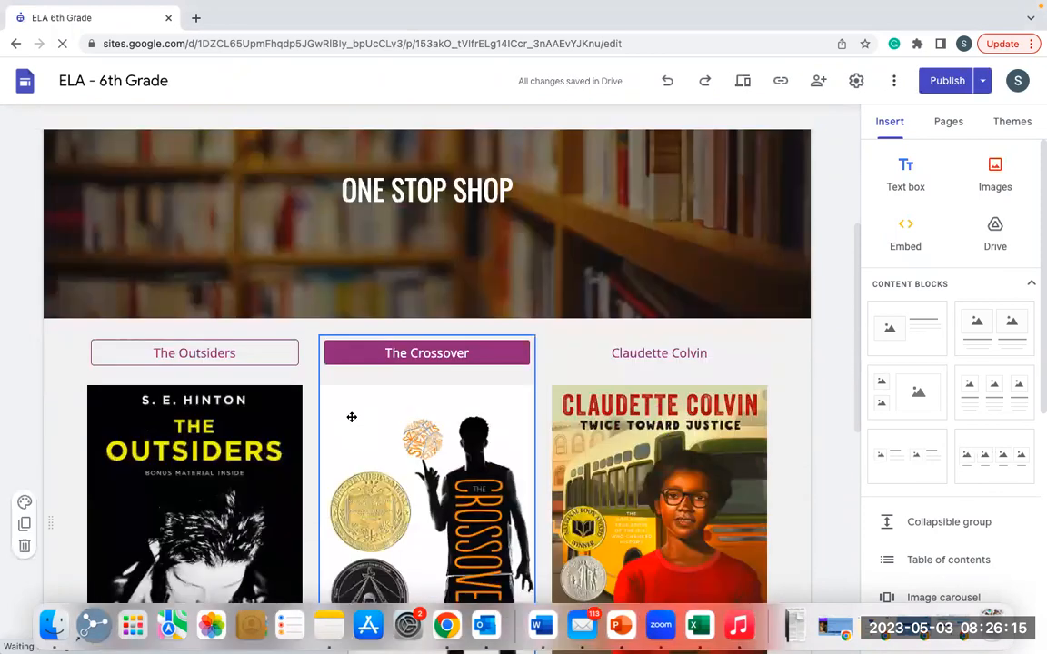
{"action": "scroll", "coordinate": [351, 417], "scroll_direction": "up", "scroll_amount": 3}
{"action": "left_click", "coordinate": [352, 420]}
{"action": "scroll", "coordinate": [352, 421], "scroll_direction": "down", "scroll_amount": 3}
{"action": "scroll", "coordinate": [352, 421], "scroll_direction": "down", "scroll_amount": 3}
{"action": "left_click", "coordinate": [351, 420]}
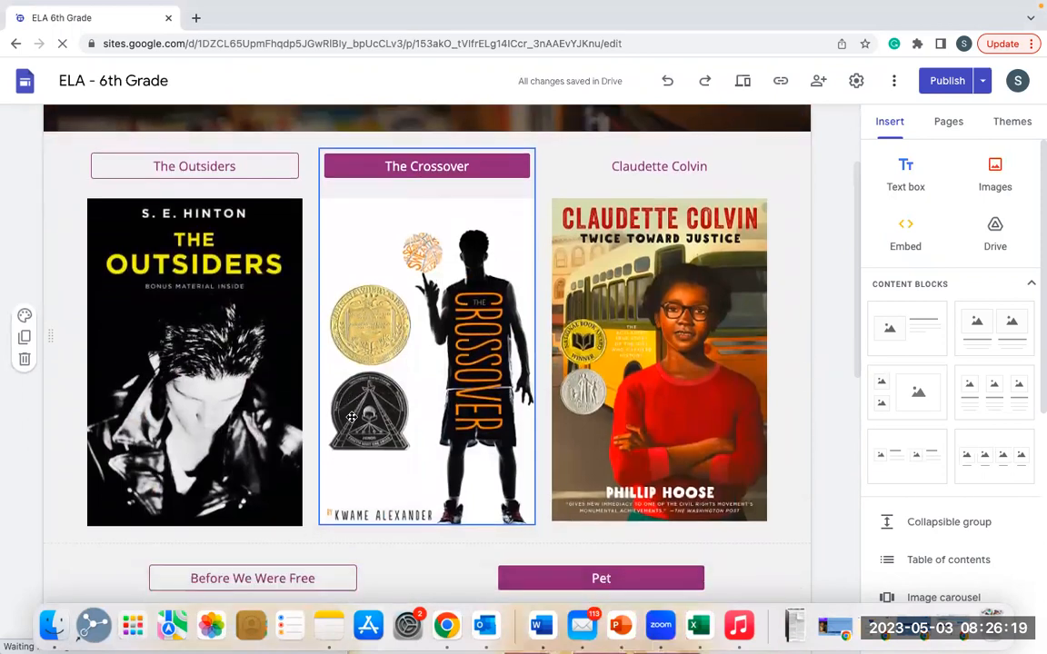
{"action": "scroll", "coordinate": [351, 417], "scroll_direction": "down", "scroll_amount": 4}
{"action": "left_click", "coordinate": [352, 417]}
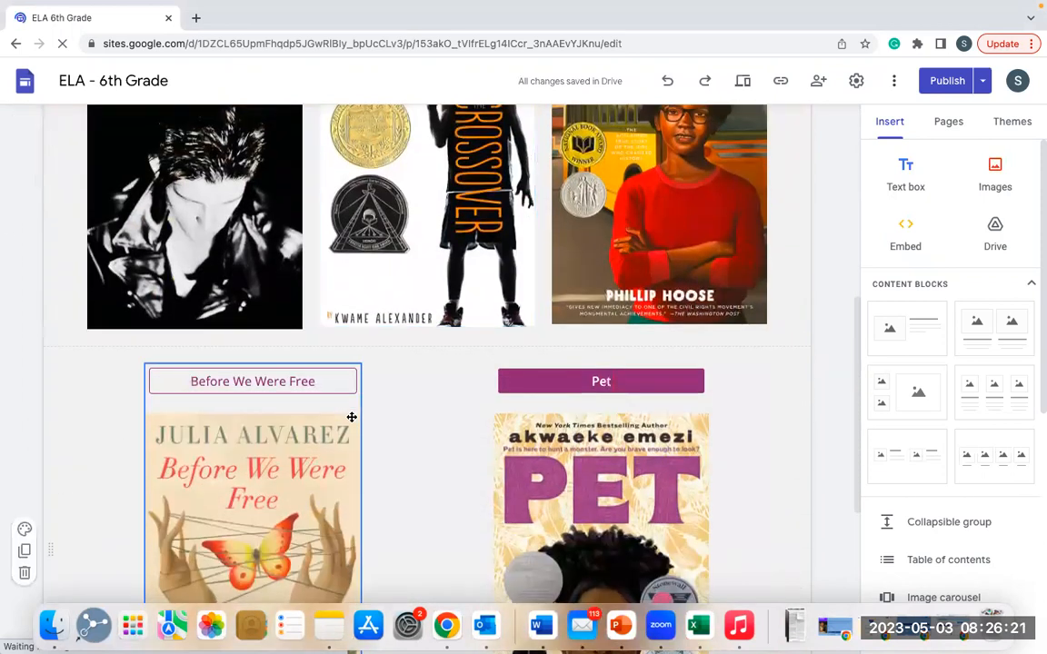
{"action": "scroll", "coordinate": [352, 417], "scroll_direction": "down", "scroll_amount": 2}
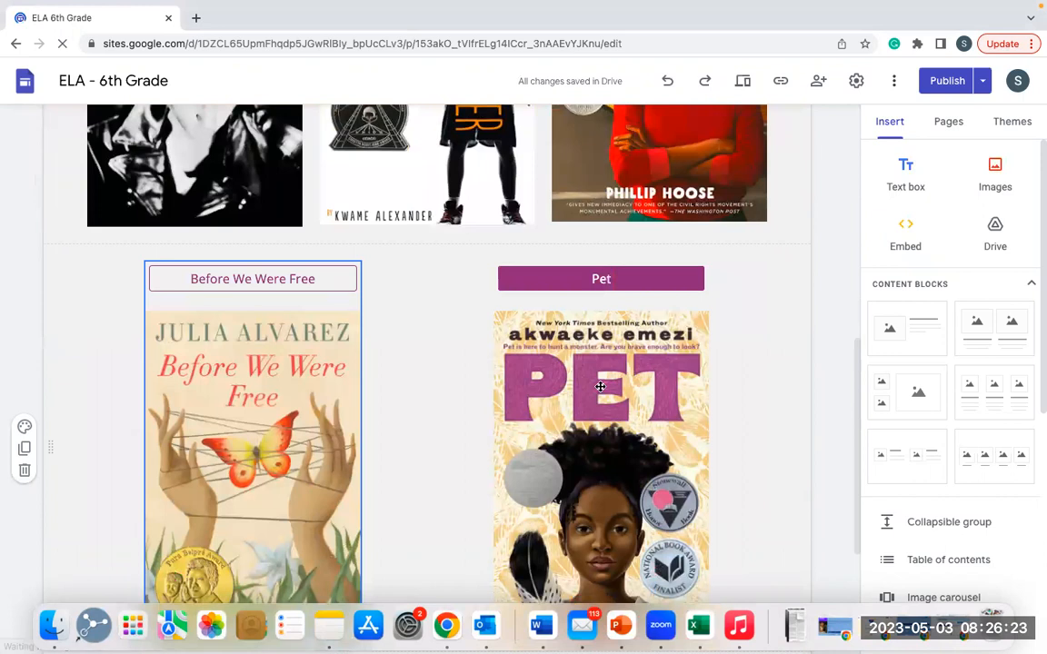
{"action": "scroll", "coordinate": [388, 335], "scroll_direction": "up", "scroll_amount": 4}
{"action": "scroll", "coordinate": [388, 334], "scroll_direction": "up", "scroll_amount": 2}
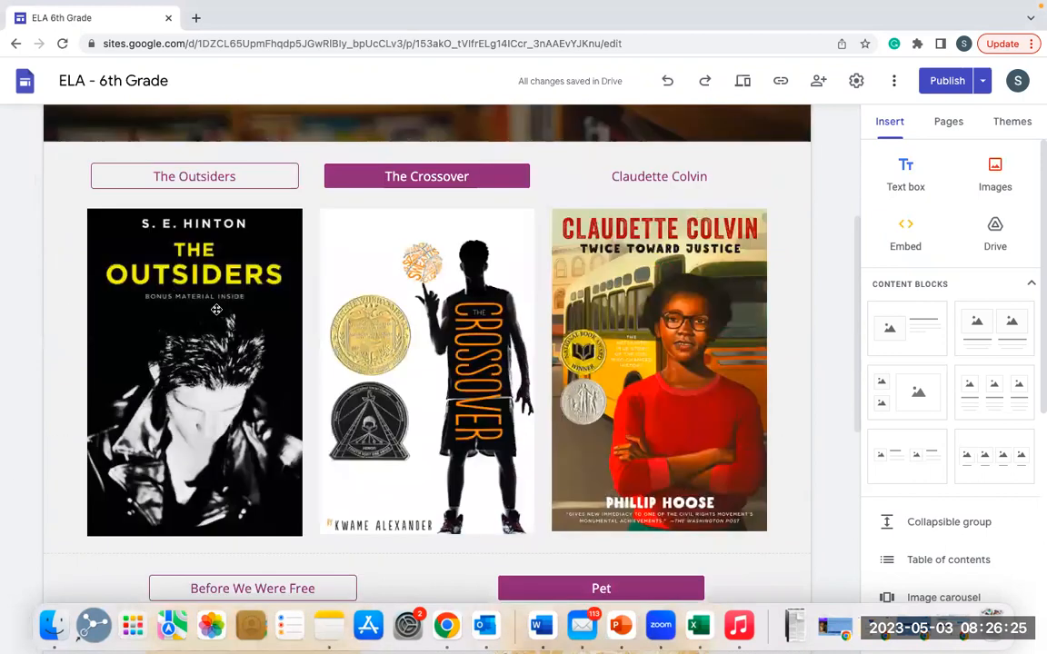
{"action": "left_click", "coordinate": [182, 280]}
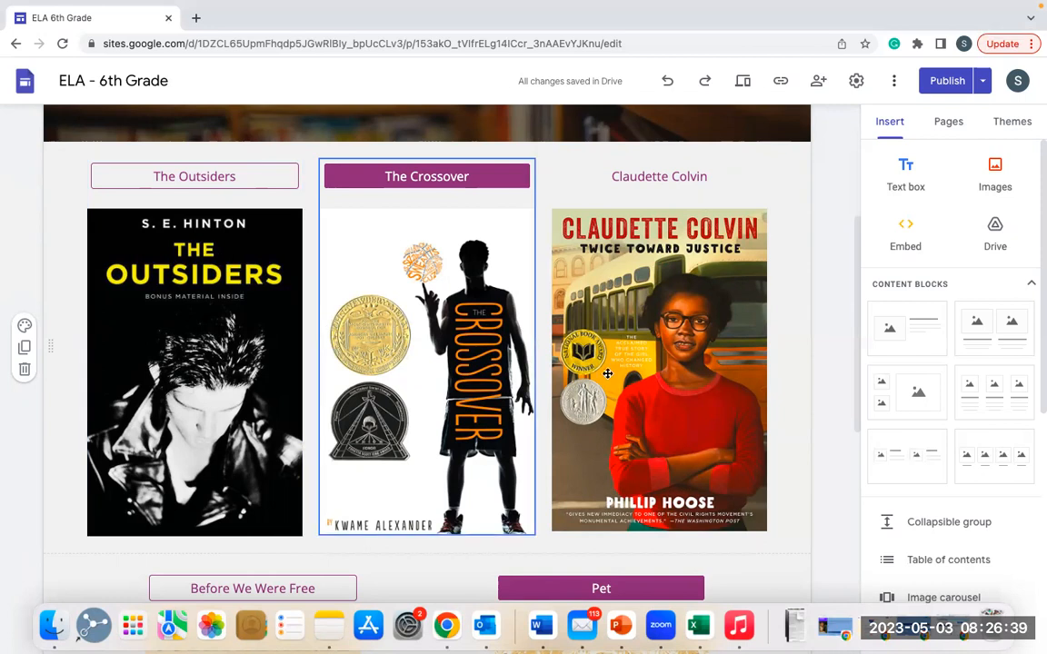
{"action": "scroll", "coordinate": [607, 374], "scroll_direction": "down", "scroll_amount": 10}
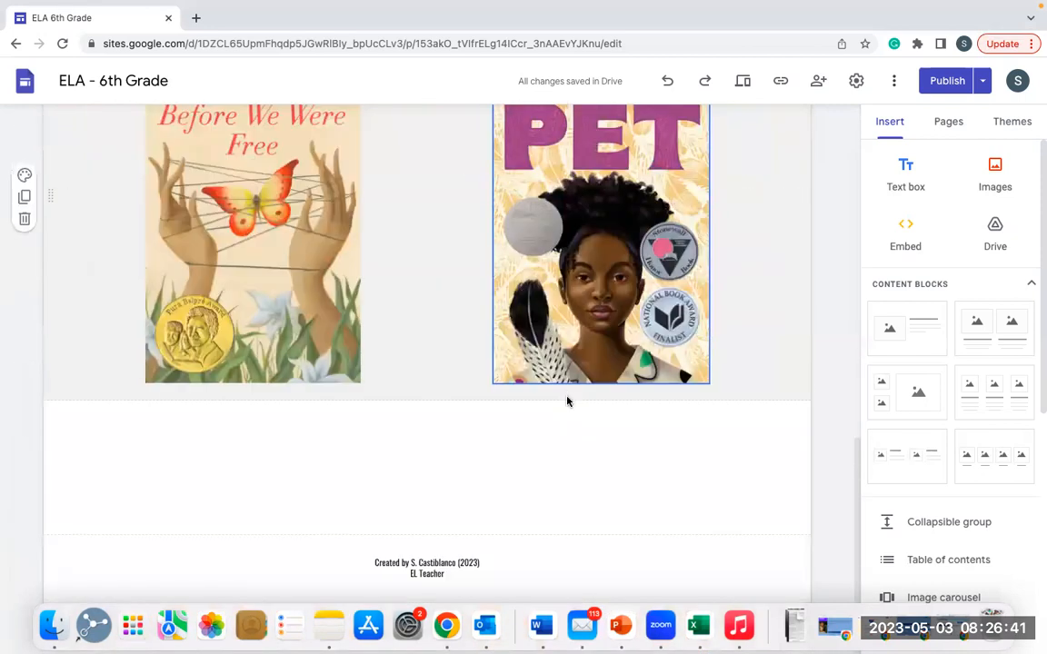
{"action": "scroll", "coordinate": [567, 401], "scroll_direction": "up", "scroll_amount": 15}
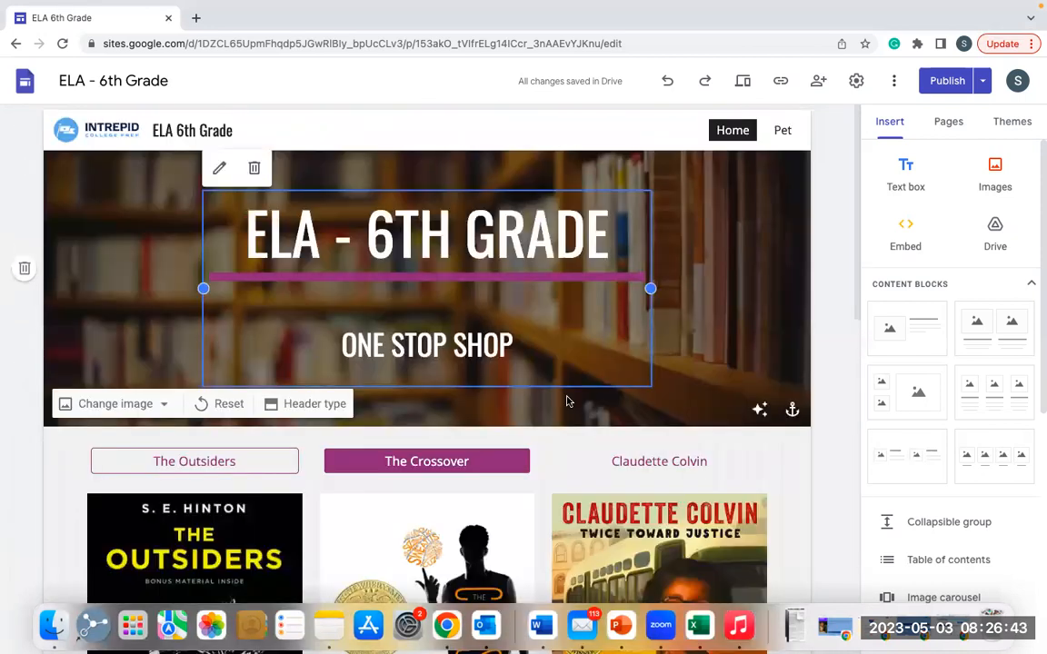
Step: Switch to the browser window with the published ELA 6th Grade site and reload its Before We Were Free page
{"action": "key", "text": "ctrl+Up"}
{"action": "left_click", "coordinate": [781, 49]}
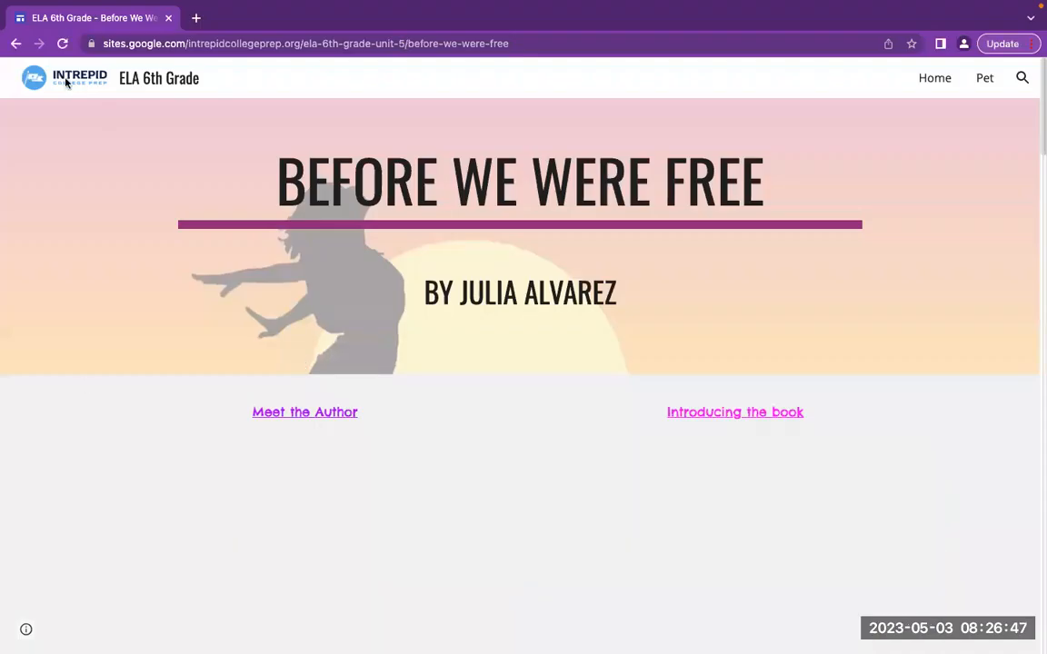
{"action": "left_click", "coordinate": [63, 43]}
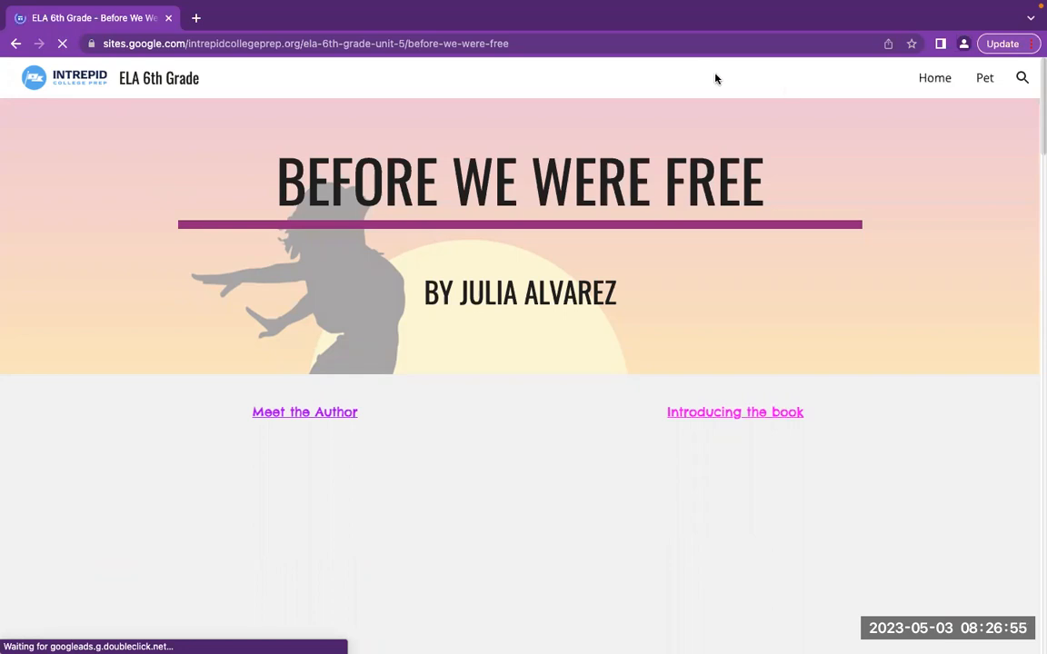
Step: Go to the published site's Home page and open the page for The Outsiders from there
{"action": "left_click", "coordinate": [937, 81]}
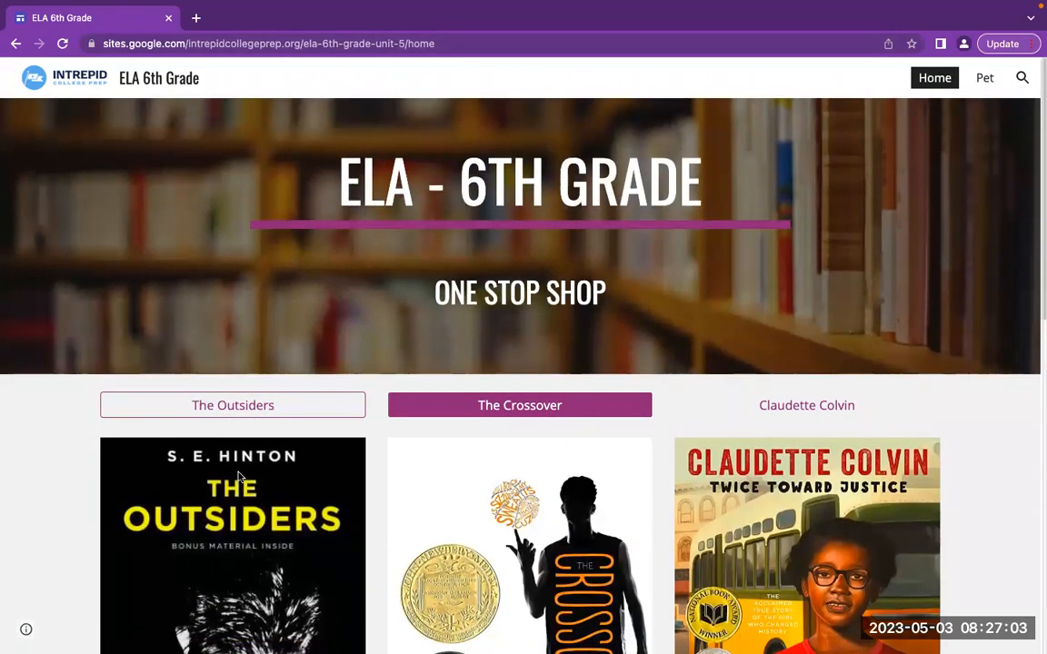
{"action": "scroll", "coordinate": [245, 481], "scroll_direction": "down", "scroll_amount": 3}
{"action": "scroll", "coordinate": [260, 327], "scroll_direction": "up", "scroll_amount": 1}
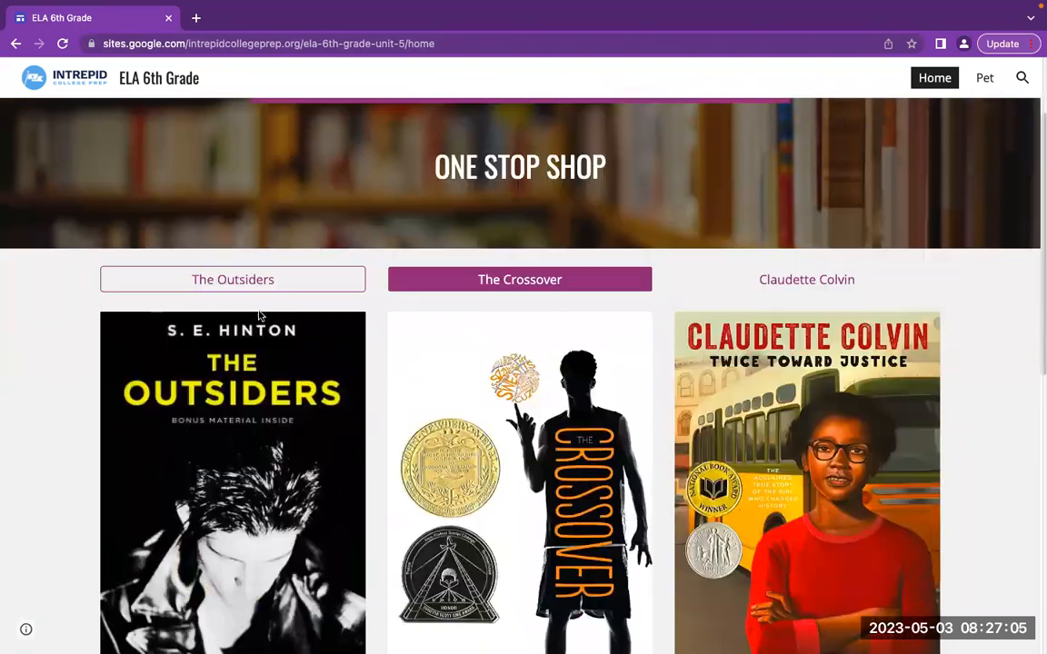
{"action": "left_click", "coordinate": [260, 280]}
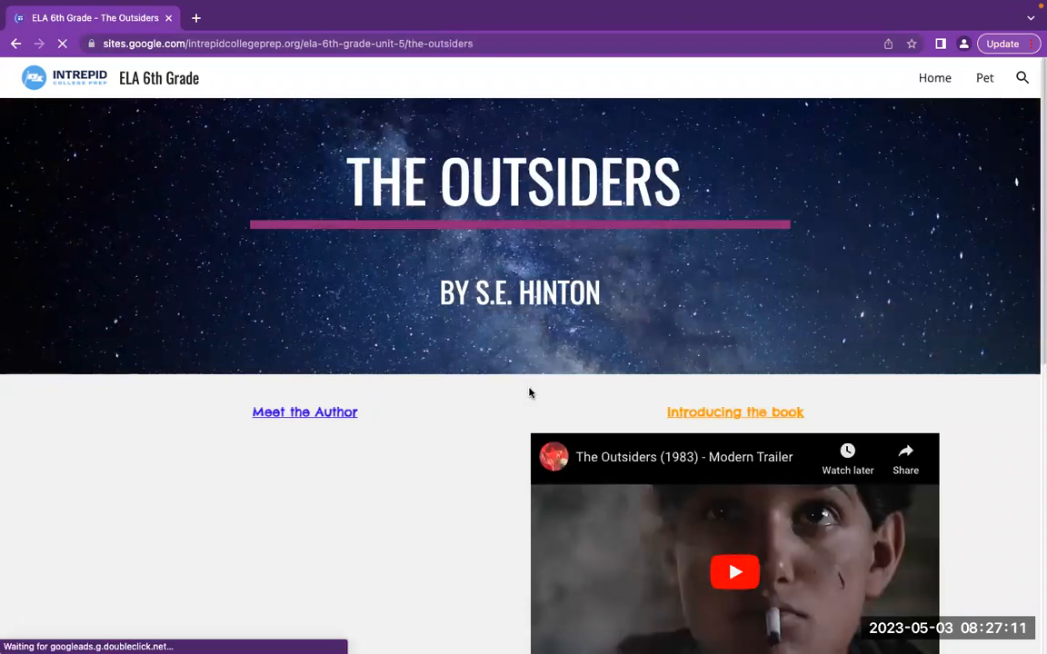
Step: Examine The Outsiders page, including Meet the Author, Introducing the book and the Read Aloud chapter list
{"action": "scroll", "coordinate": [530, 393], "scroll_direction": "down", "scroll_amount": 2}
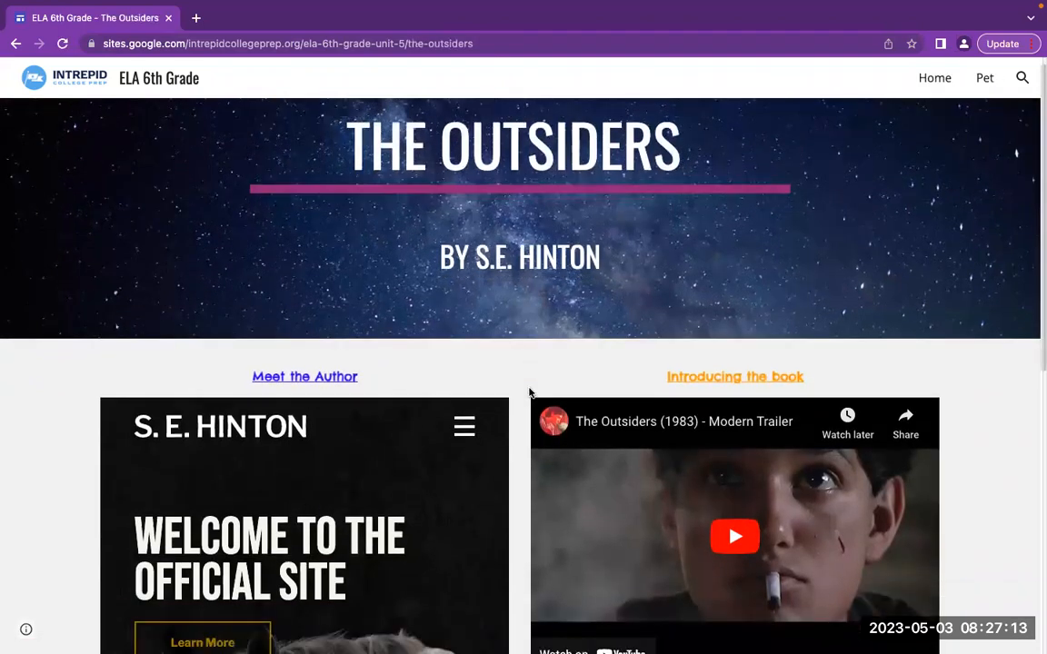
{"action": "scroll", "coordinate": [411, 327], "scroll_direction": "down", "scroll_amount": 1}
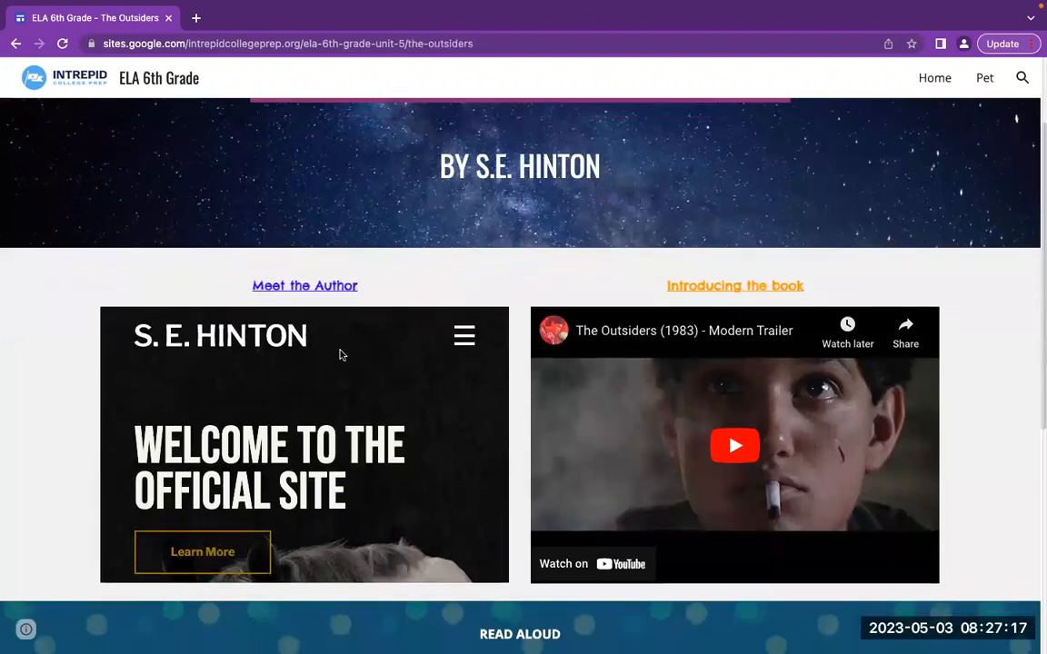
{"action": "scroll", "coordinate": [588, 467], "scroll_direction": "down", "scroll_amount": 1}
{"action": "scroll", "coordinate": [589, 467], "scroll_direction": "up", "scroll_amount": 1}
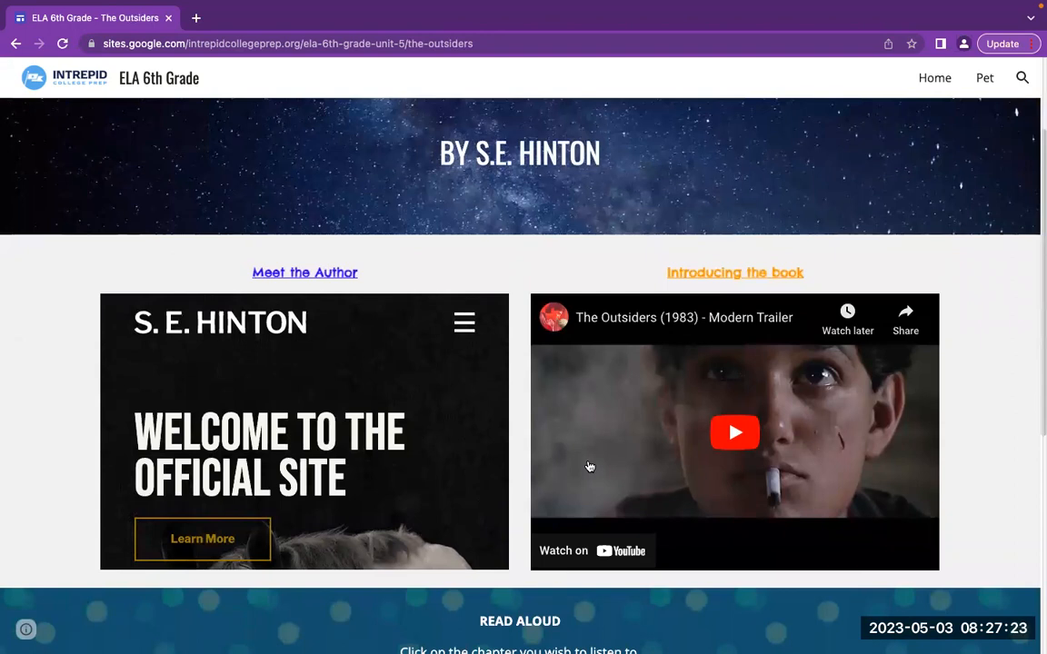
{"action": "scroll", "coordinate": [589, 467], "scroll_direction": "down", "scroll_amount": 8}
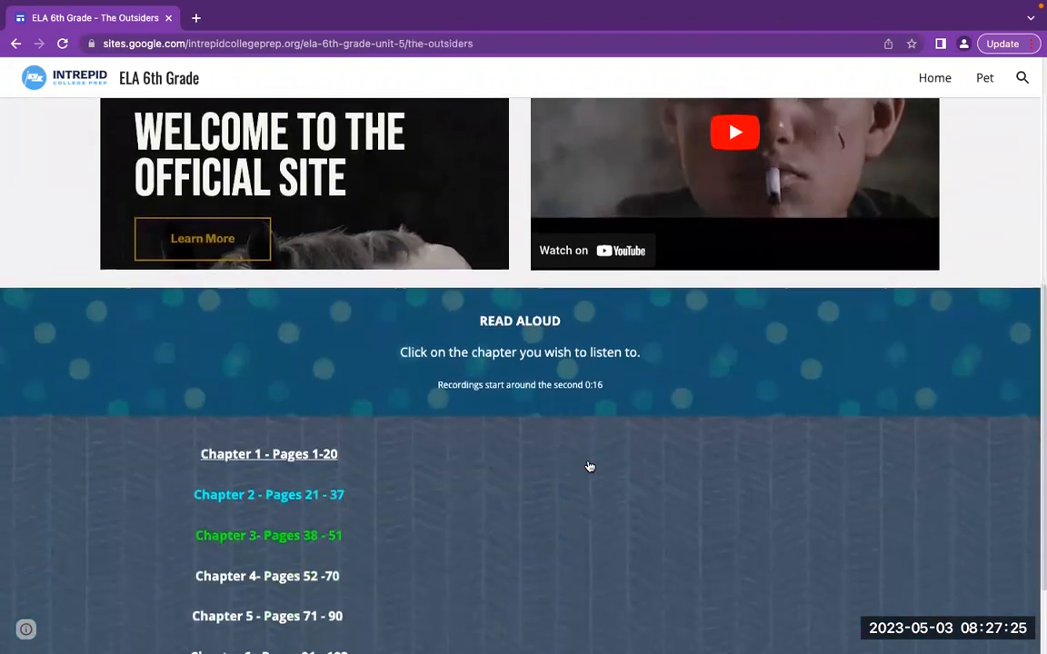
{"action": "scroll", "coordinate": [589, 467], "scroll_direction": "down", "scroll_amount": 1}
{"action": "scroll", "coordinate": [589, 467], "scroll_direction": "up", "scroll_amount": 1}
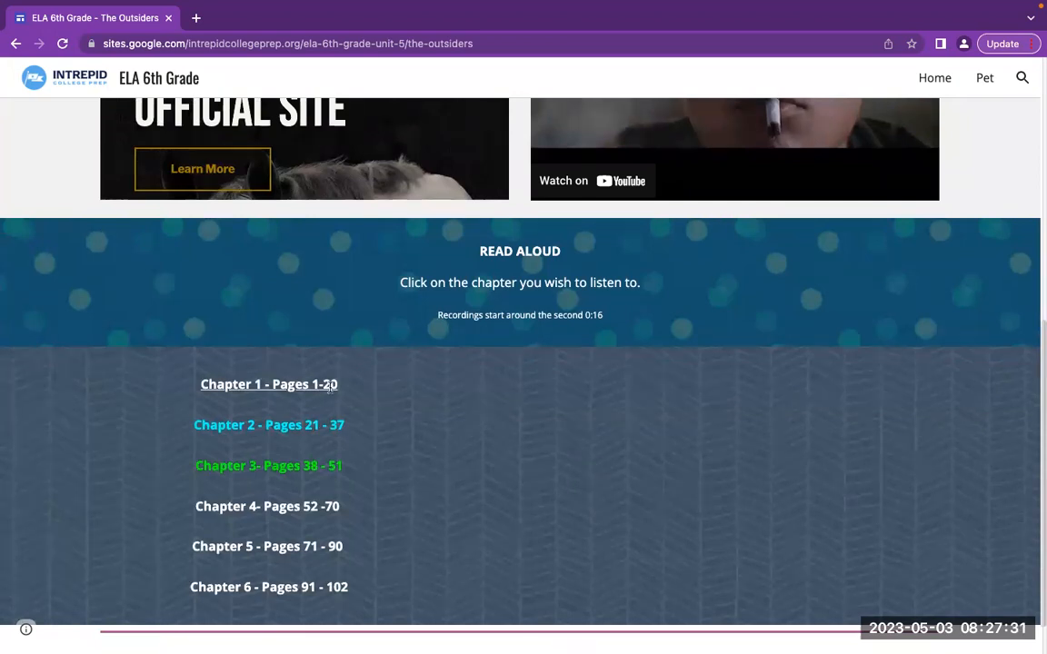
{"action": "scroll", "coordinate": [397, 495], "scroll_direction": "down", "scroll_amount": 1}
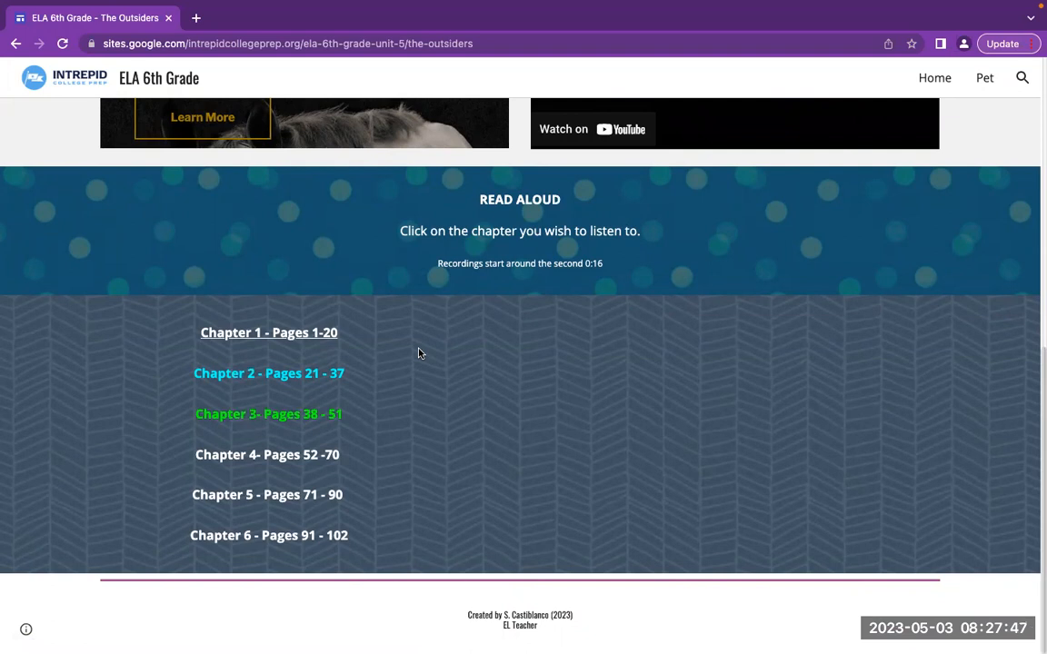
{"action": "scroll", "coordinate": [420, 353], "scroll_direction": "up", "scroll_amount": 10}
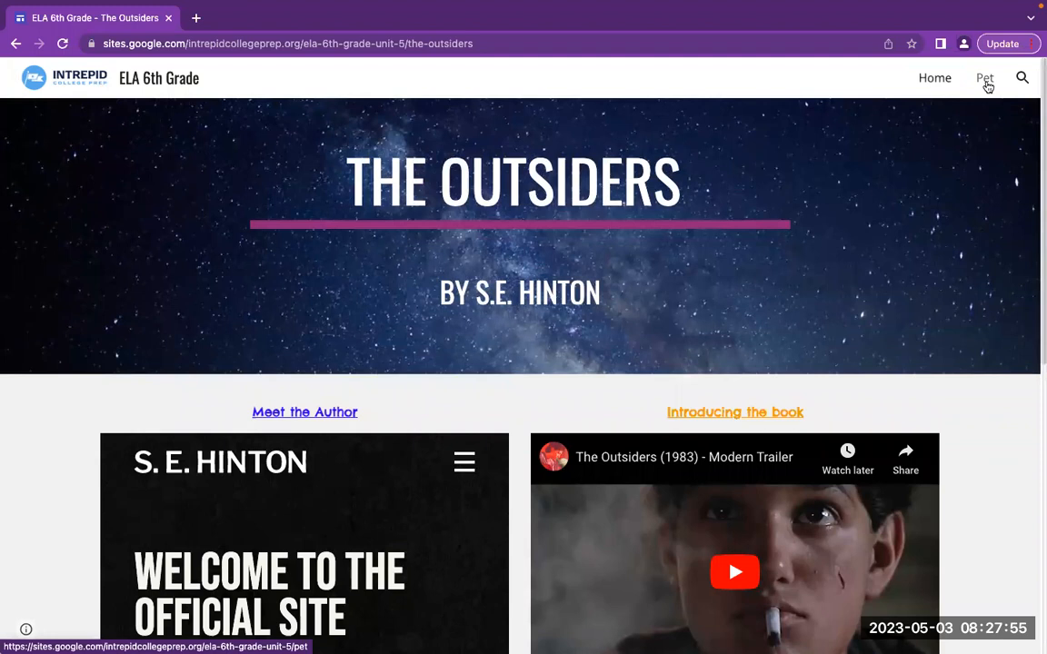
Step: Return to the published site's Home page and open the Pet page from its book button
{"action": "left_click", "coordinate": [932, 80]}
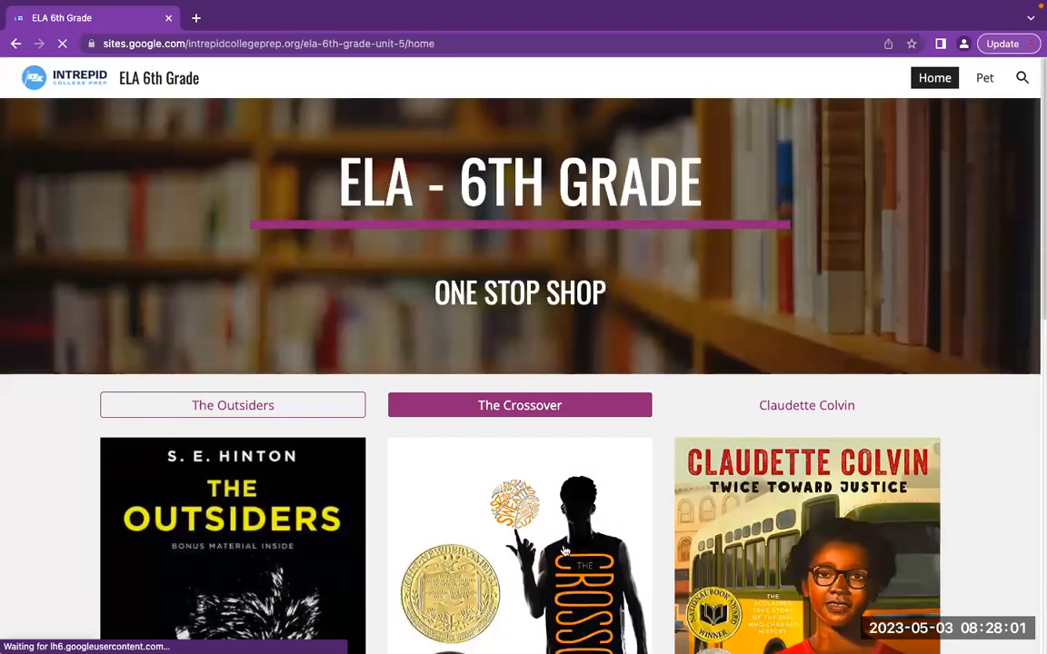
{"action": "scroll", "coordinate": [442, 354], "scroll_direction": "down", "scroll_amount": 8}
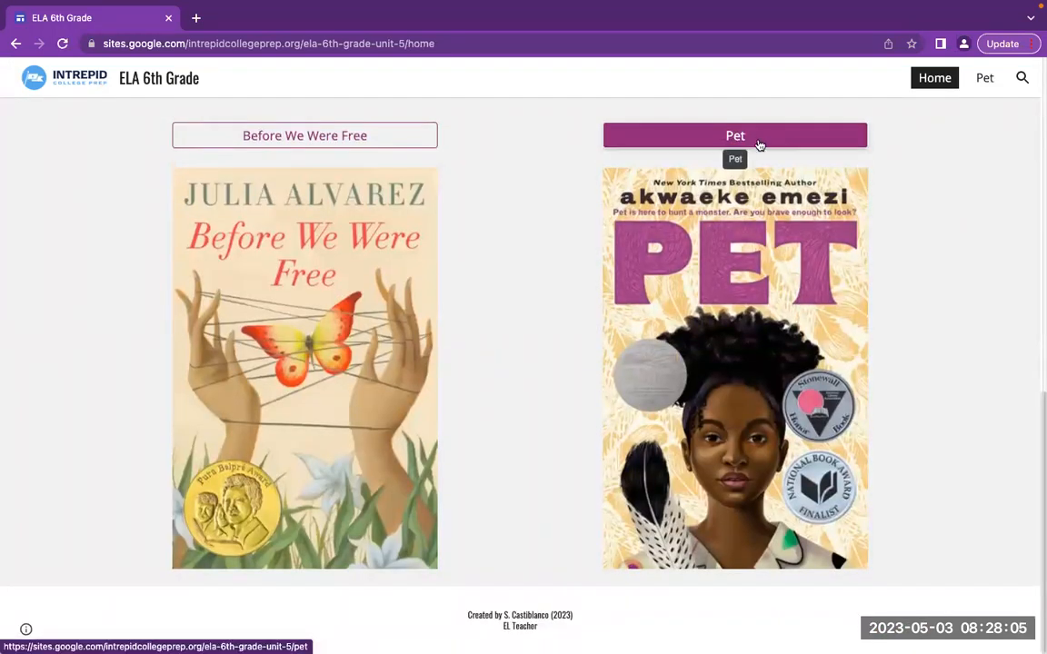
{"action": "left_click", "coordinate": [759, 145]}
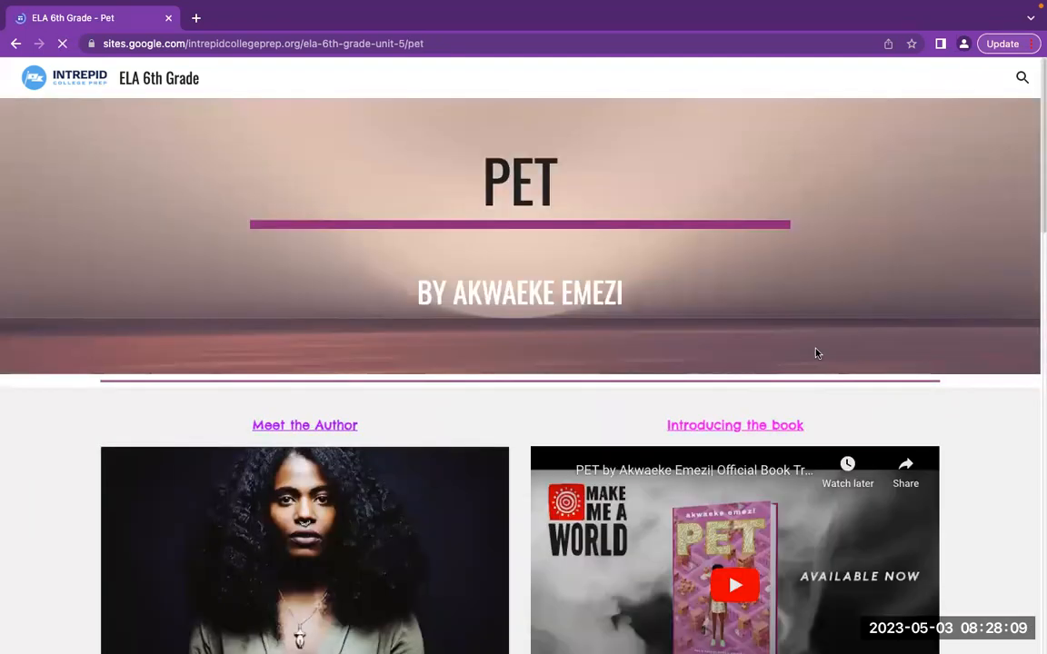
Step: Examine the Pet page, including the author and book sections and the Read Aloud audio players for each chapter
{"action": "scroll", "coordinate": [911, 416], "scroll_direction": "down", "scroll_amount": 2}
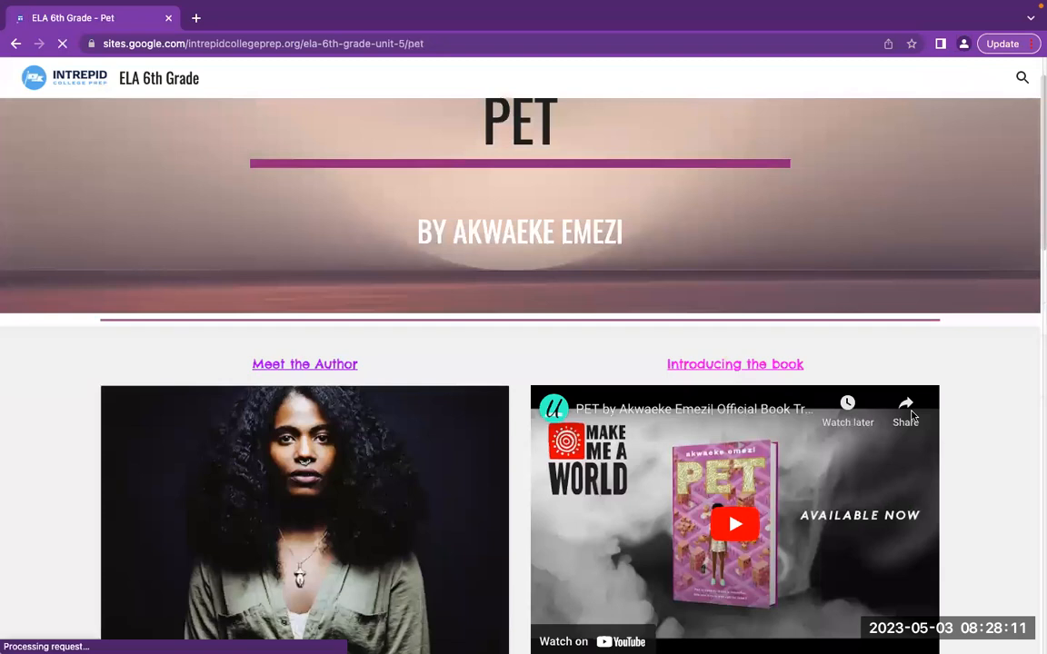
{"action": "scroll", "coordinate": [501, 289], "scroll_direction": "down", "scroll_amount": 3}
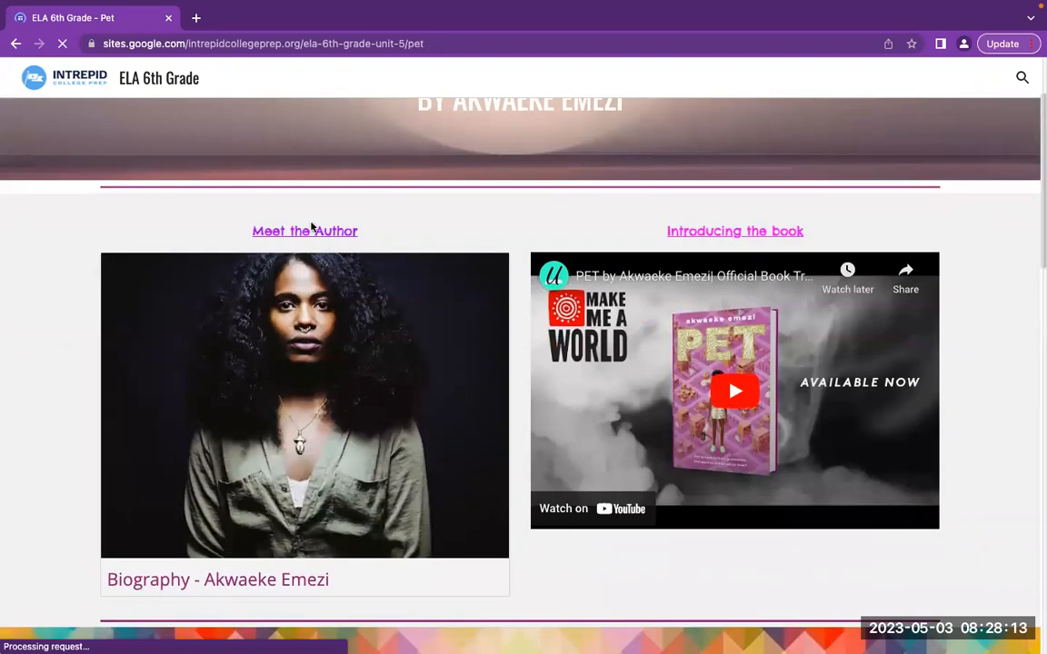
{"action": "scroll", "coordinate": [740, 382], "scroll_direction": "down", "scroll_amount": 2}
{"action": "scroll", "coordinate": [747, 377], "scroll_direction": "down", "scroll_amount": 10}
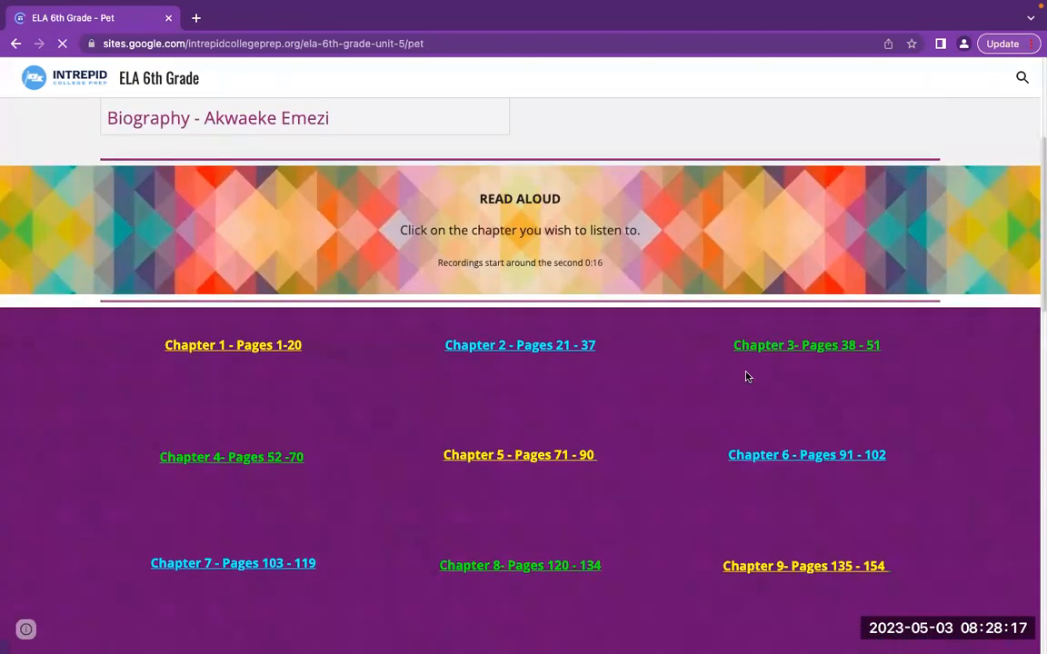
{"action": "scroll", "coordinate": [746, 377], "scroll_direction": "down", "scroll_amount": 1}
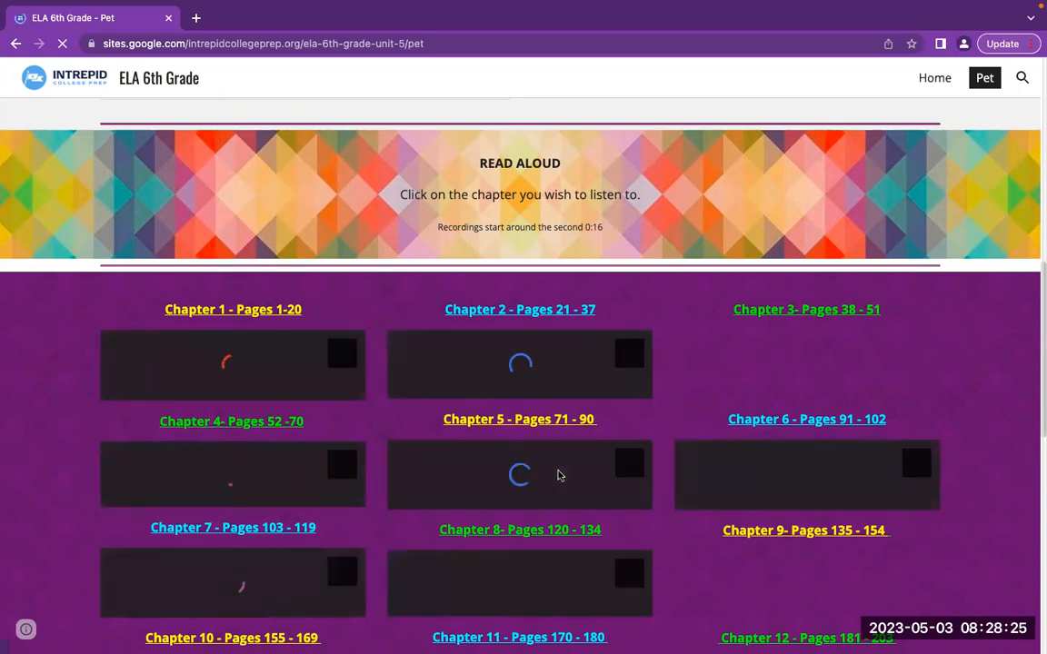
{"action": "scroll", "coordinate": [559, 475], "scroll_direction": "down", "scroll_amount": 1}
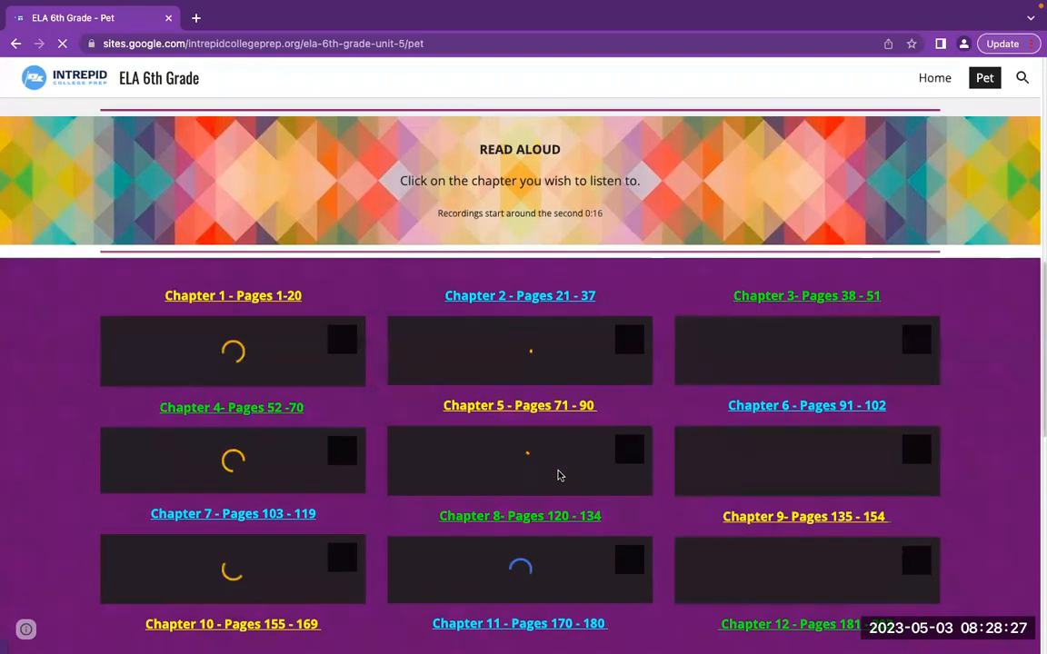
{"action": "scroll", "coordinate": [559, 476], "scroll_direction": "down", "scroll_amount": 1}
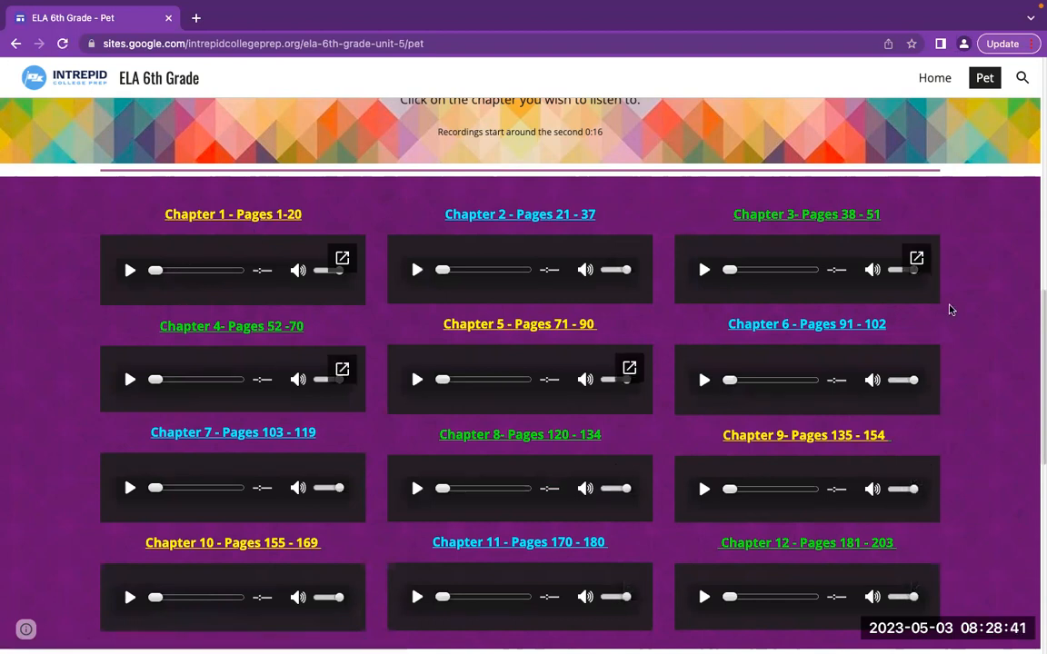
Step: Check the sign-in status of the browser profile used to view the published site
{"action": "left_click", "coordinate": [963, 44]}
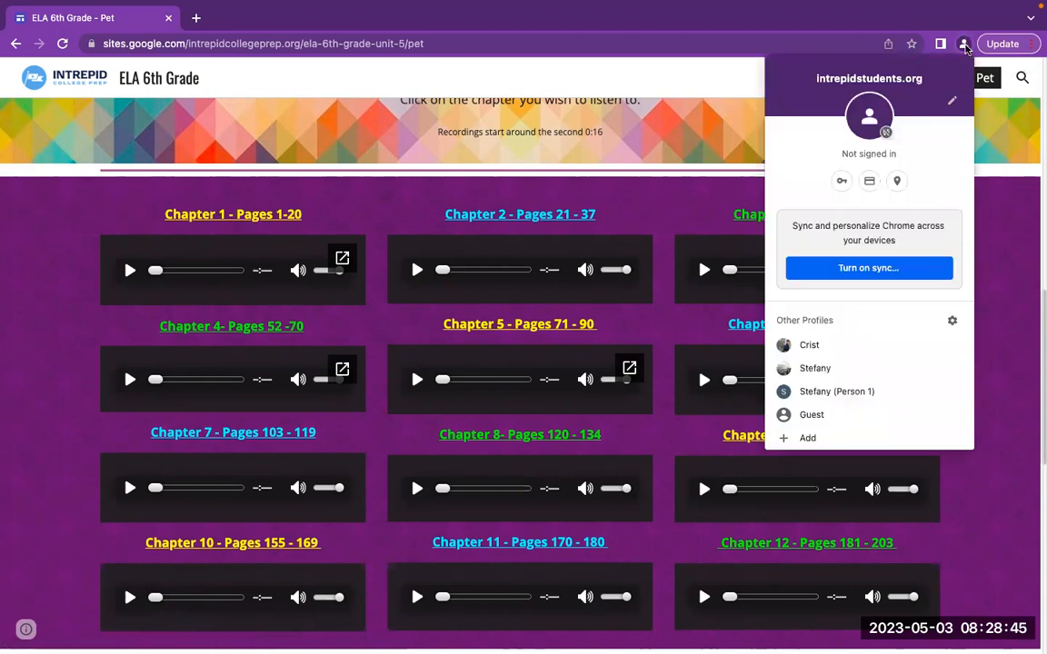
{"action": "left_click", "coordinate": [999, 276]}
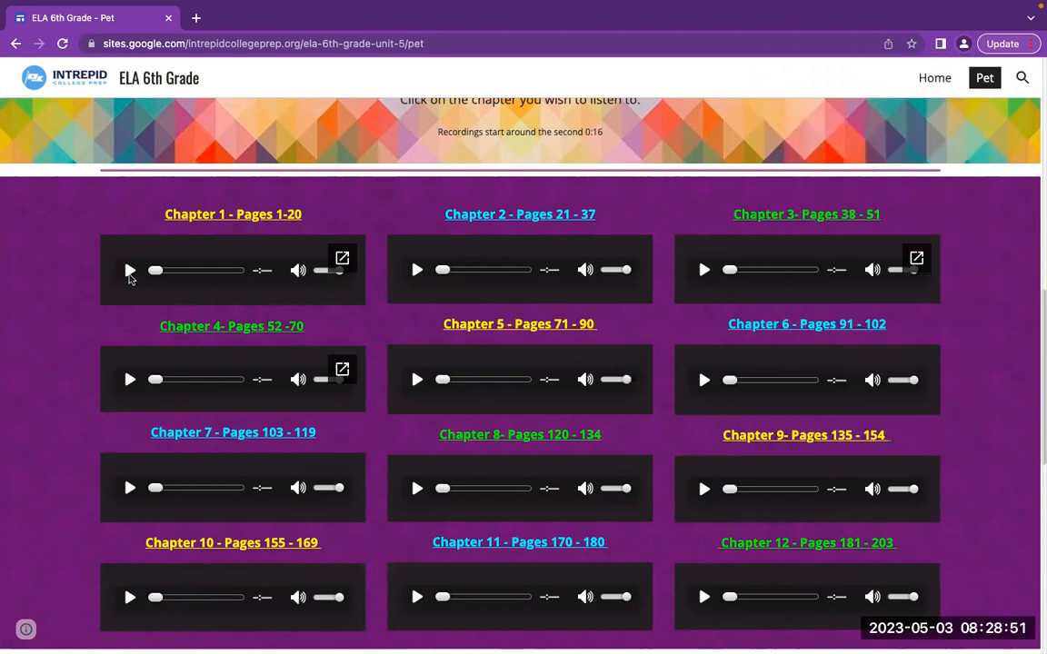
Step: Play the recording linked from the Chapter 1 - Pages 1-20 heading, skip ahead to about 4:52, pause it and close its tab
{"action": "left_click", "coordinate": [202, 218]}
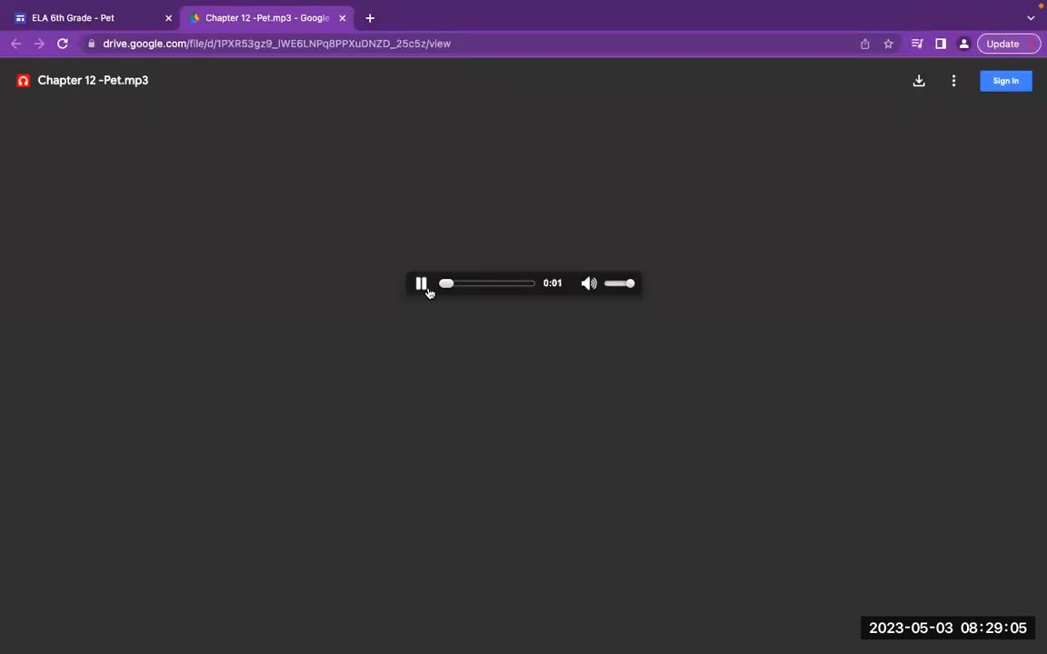
{"action": "left_click", "coordinate": [458, 284]}
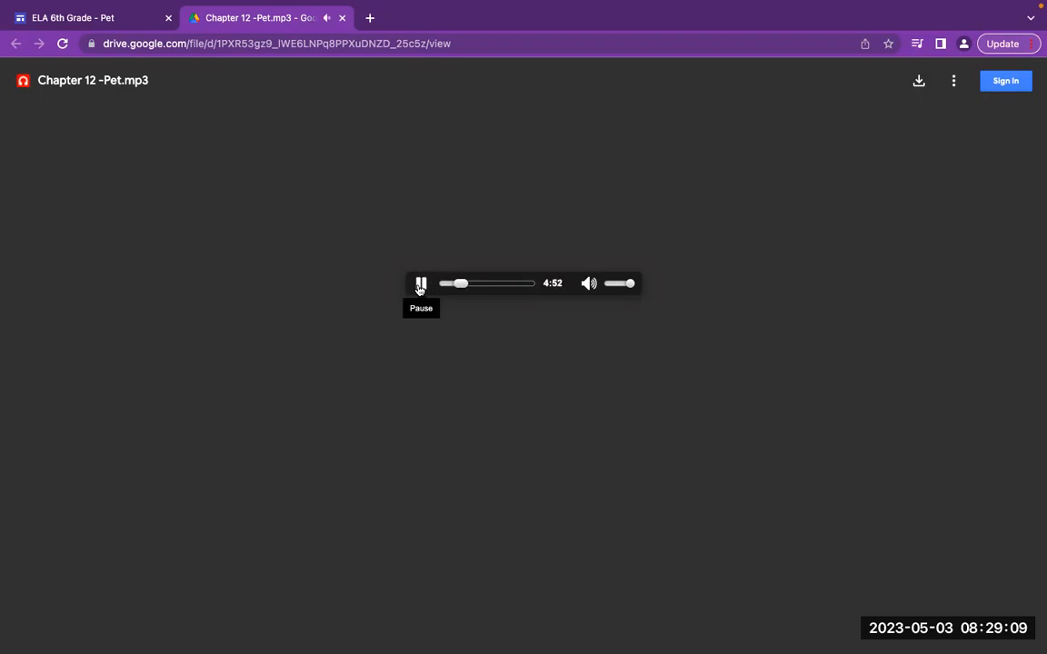
{"action": "left_click", "coordinate": [420, 287]}
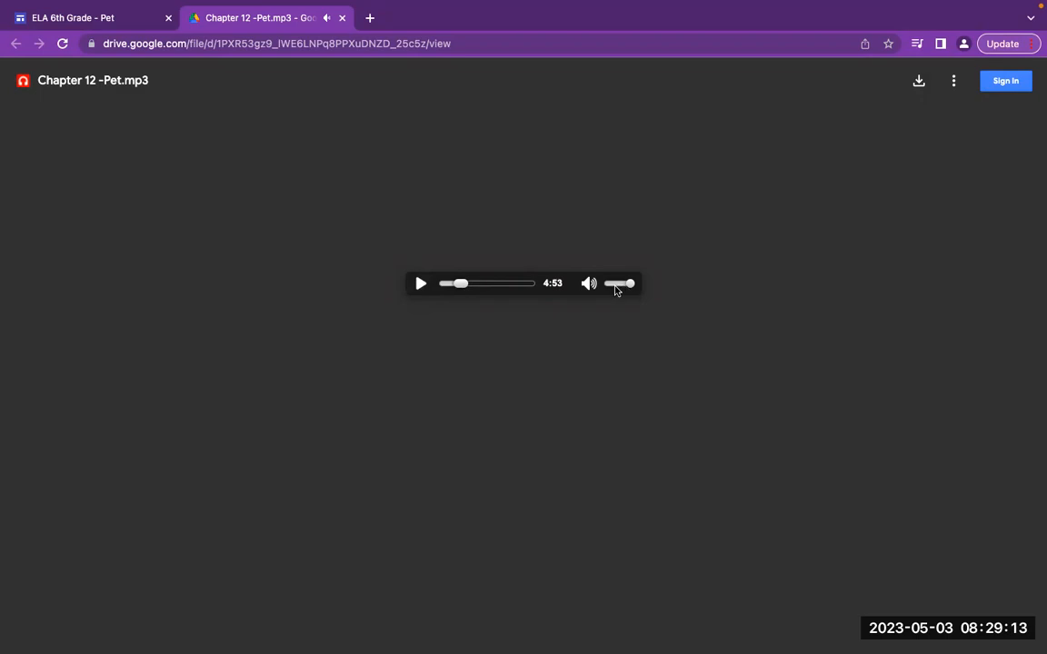
{"action": "left_click", "coordinate": [342, 18]}
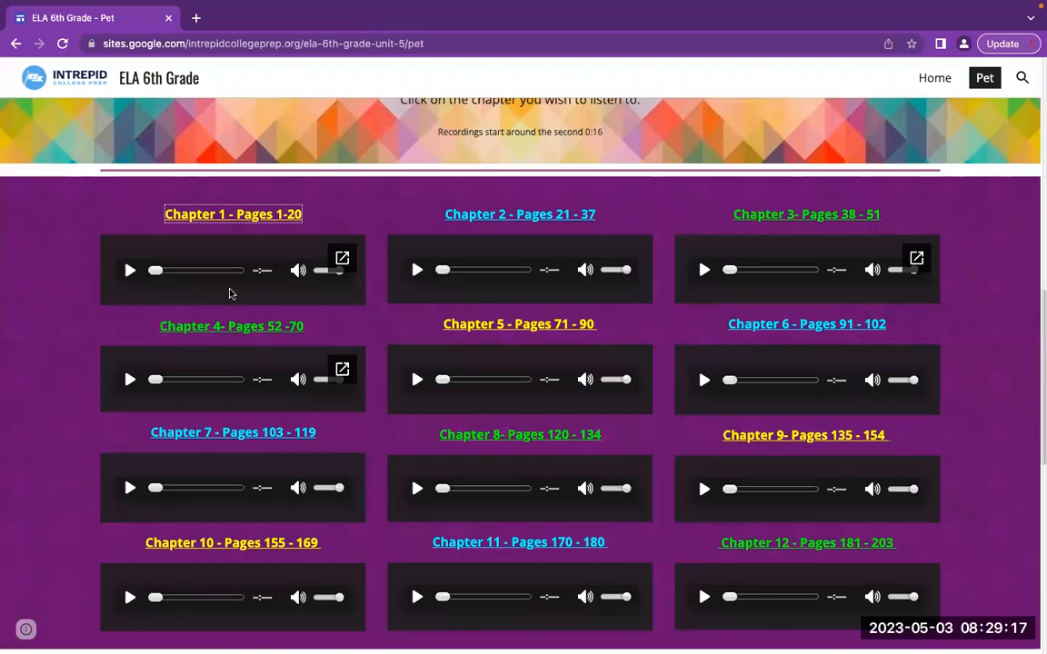
Step: Open the embedded Chapter 1 audio player's file in its own tab, and return to the Pet page
{"action": "left_click", "coordinate": [318, 219]}
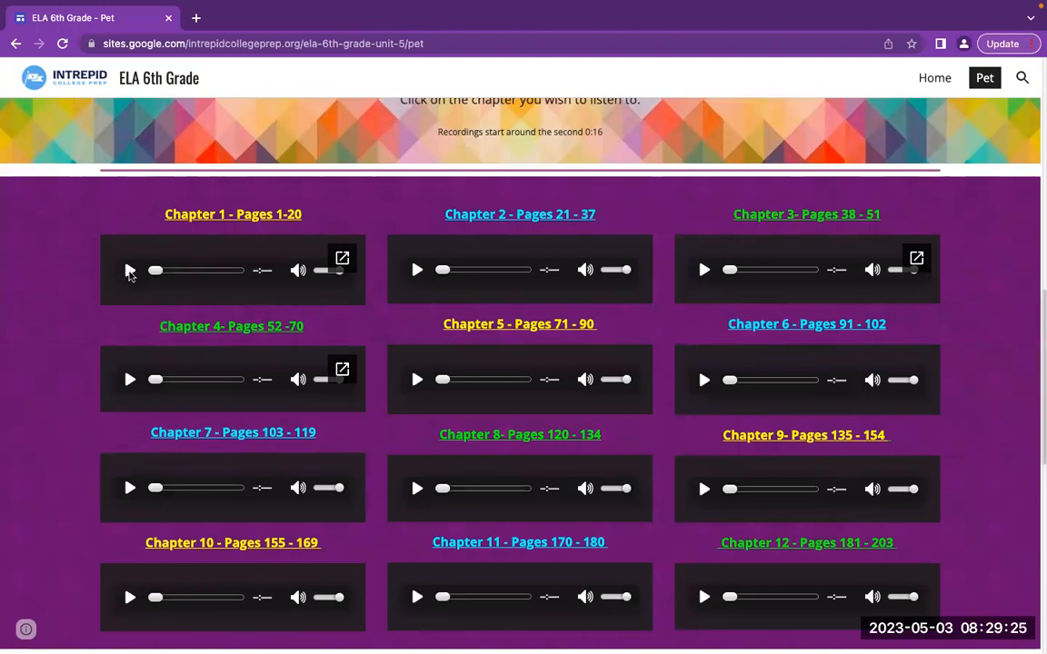
{"action": "left_click", "coordinate": [342, 259]}
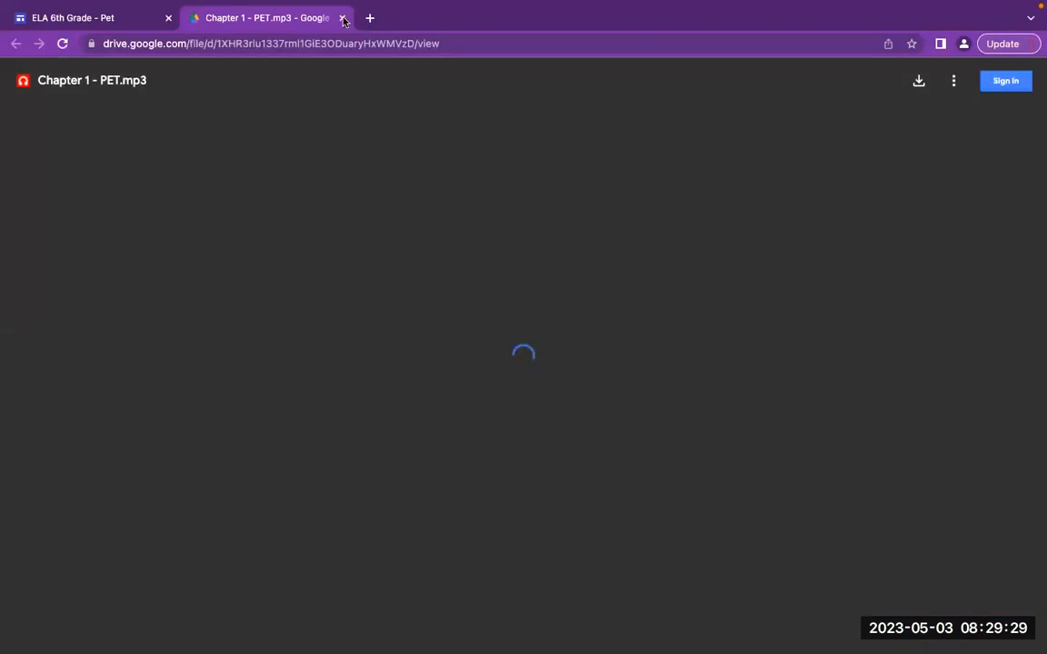
{"action": "left_click", "coordinate": [343, 18]}
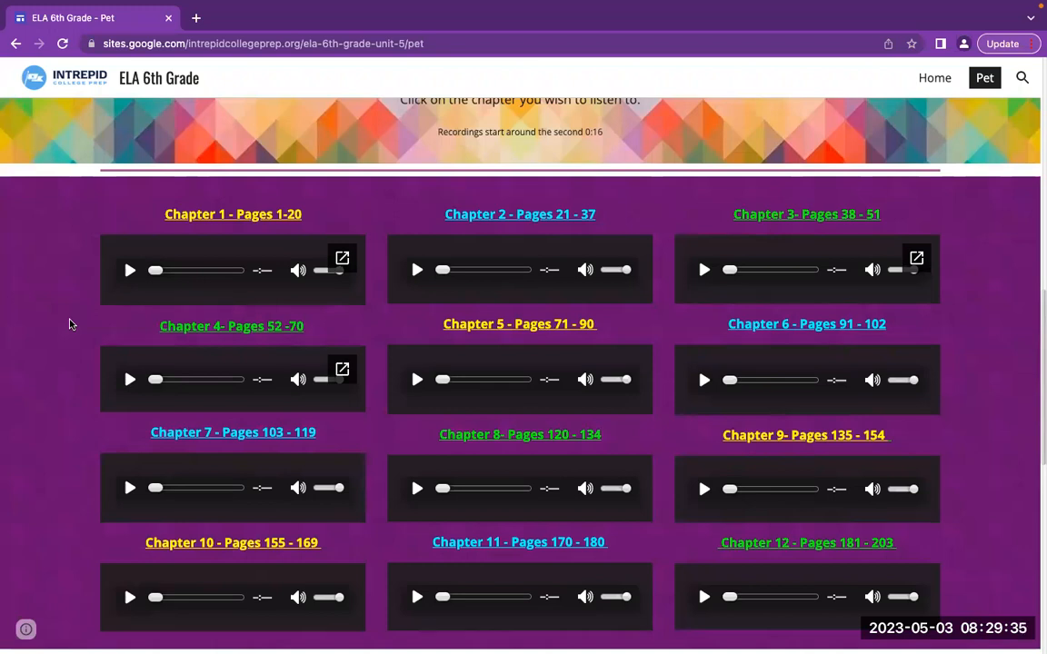
Step: Examine the rest of the Pet page, including the chapter recordings and the User Feedback form
{"action": "scroll", "coordinate": [71, 324], "scroll_direction": "down", "scroll_amount": 2}
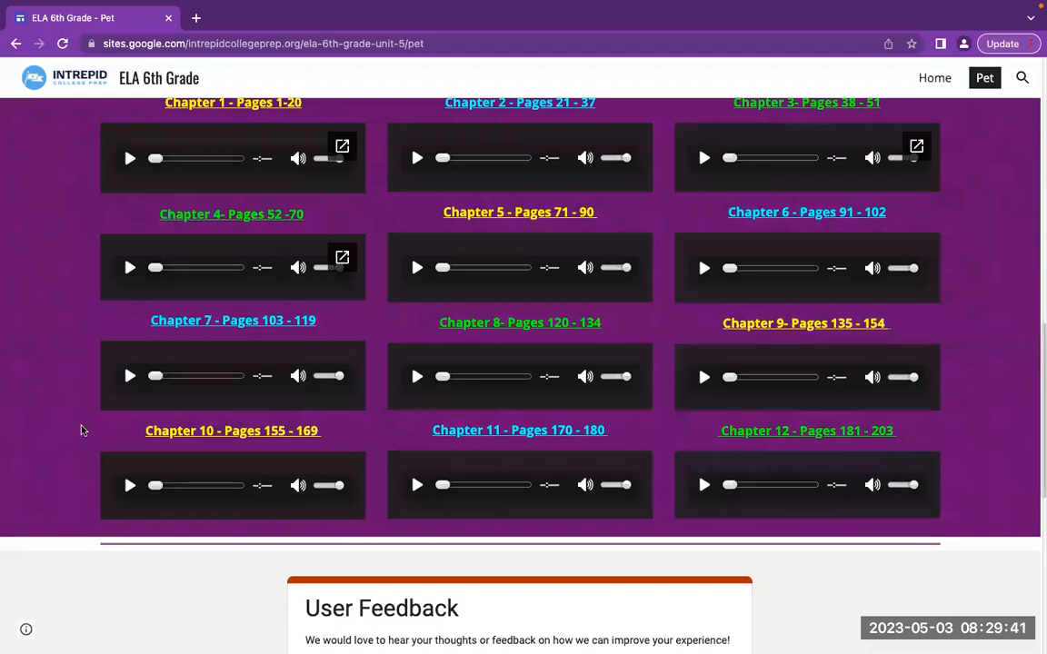
{"action": "scroll", "coordinate": [81, 430], "scroll_direction": "up", "scroll_amount": 2}
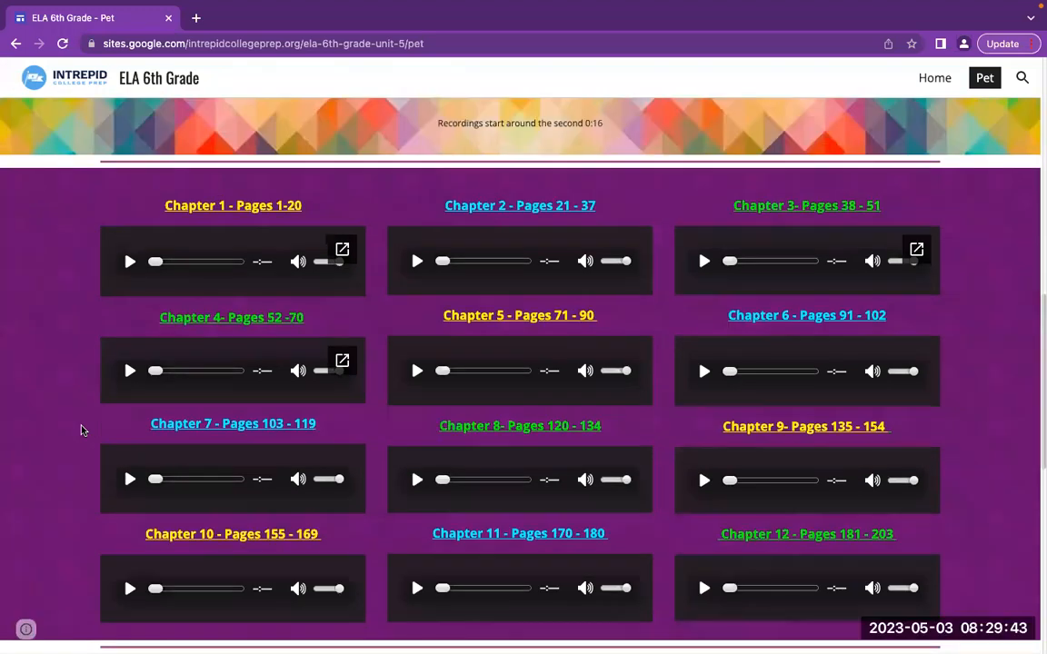
{"action": "scroll", "coordinate": [490, 290], "scroll_direction": "up", "scroll_amount": 1}
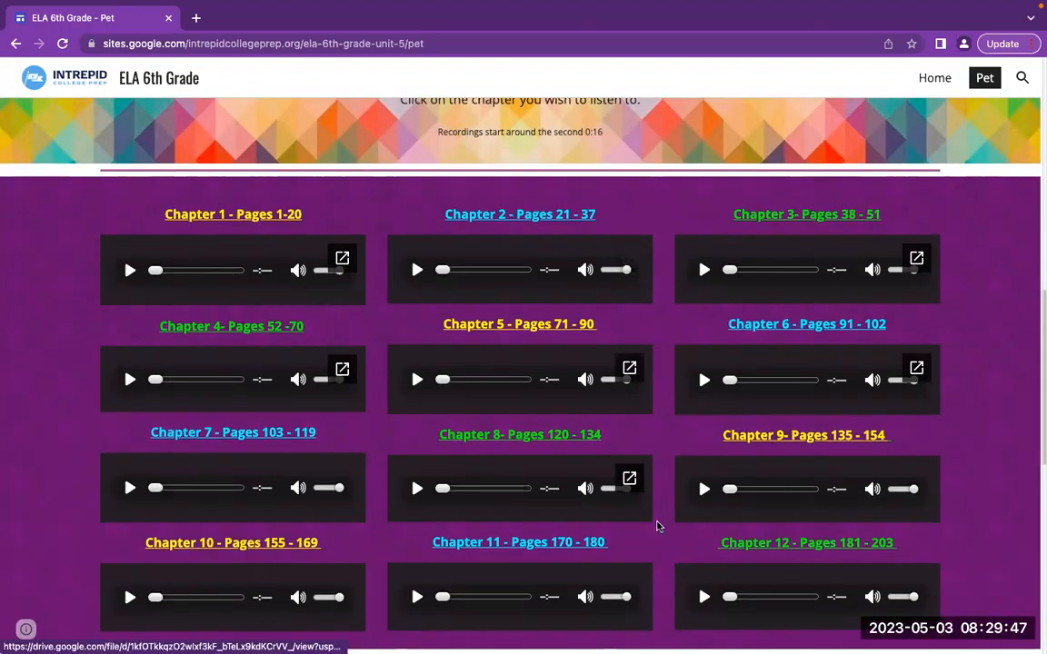
{"action": "scroll", "coordinate": [657, 526], "scroll_direction": "down", "scroll_amount": 4}
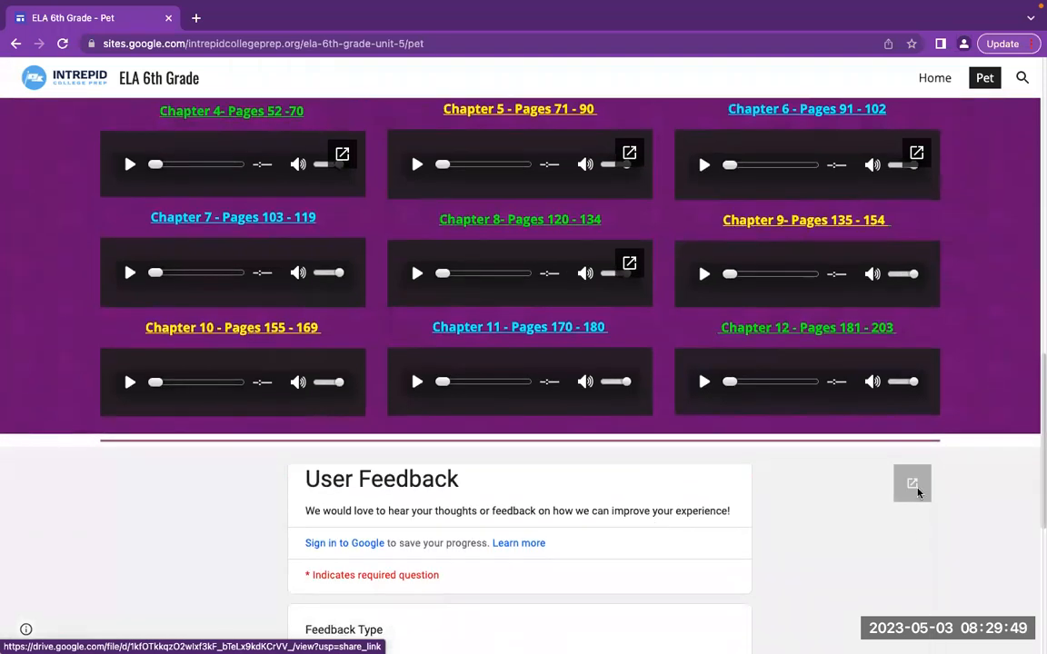
{"action": "scroll", "coordinate": [887, 539], "scroll_direction": "down", "scroll_amount": 5}
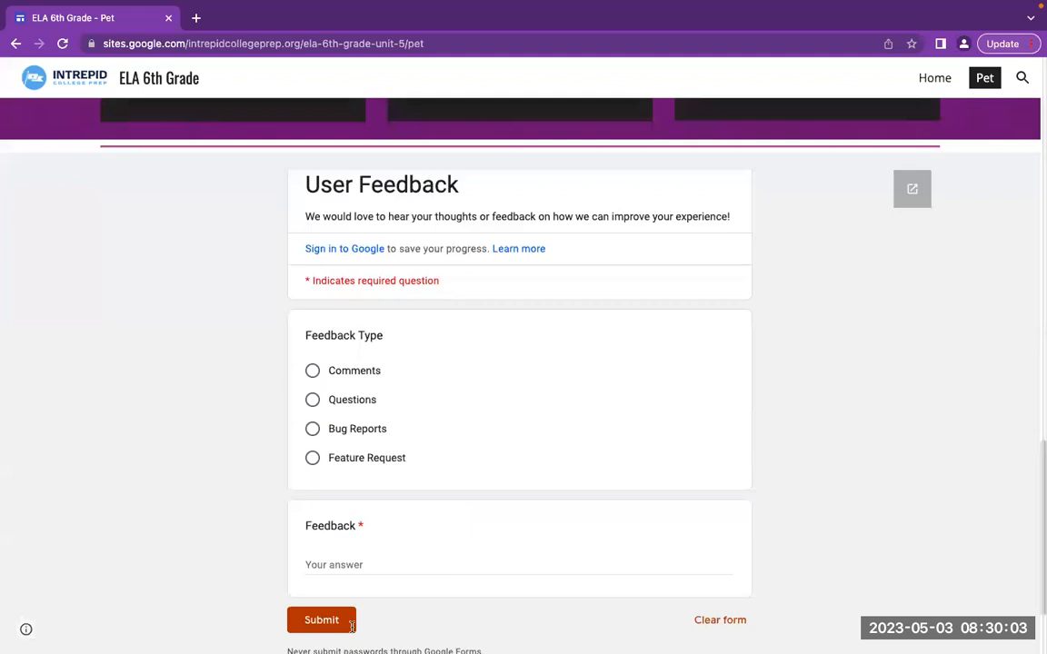
{"action": "scroll", "coordinate": [220, 438], "scroll_direction": "up", "scroll_amount": 4}
{"action": "scroll", "coordinate": [220, 436], "scroll_direction": "up", "scroll_amount": 12}
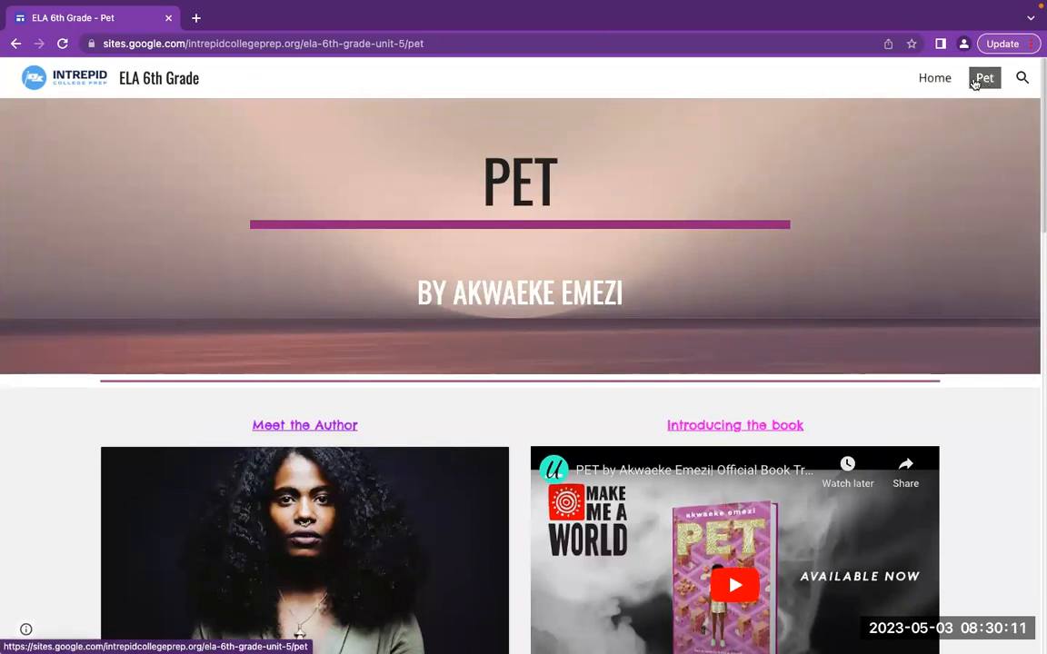
Step: Return to the published site's Home page and review its book buttons and covers from The Outsiders through Pet
{"action": "left_click", "coordinate": [936, 84]}
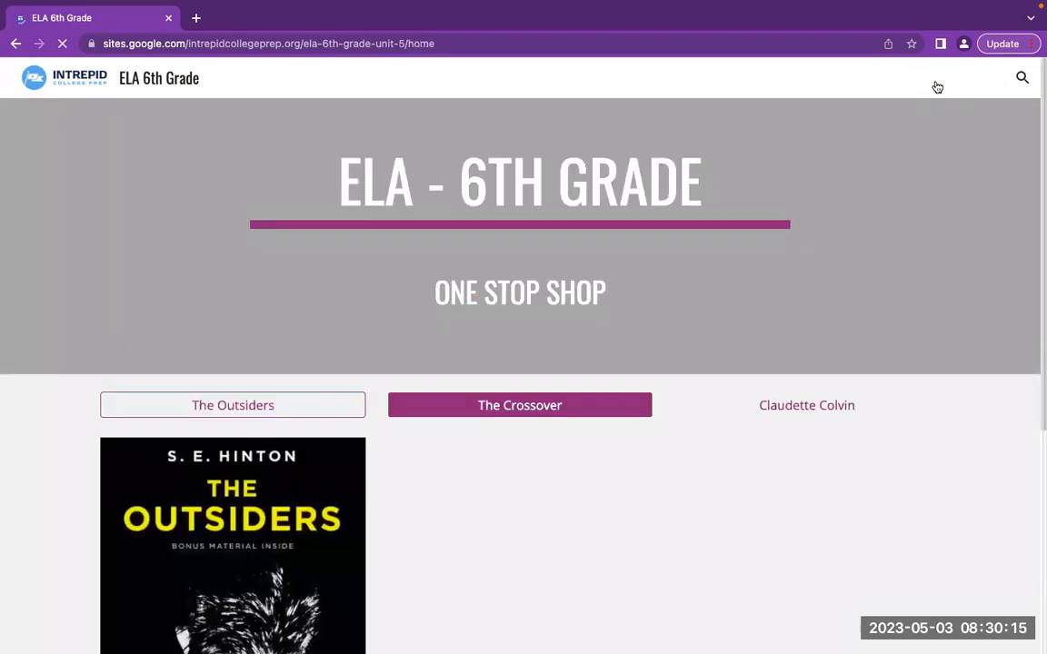
{"action": "scroll", "coordinate": [497, 507], "scroll_direction": "down", "scroll_amount": 5}
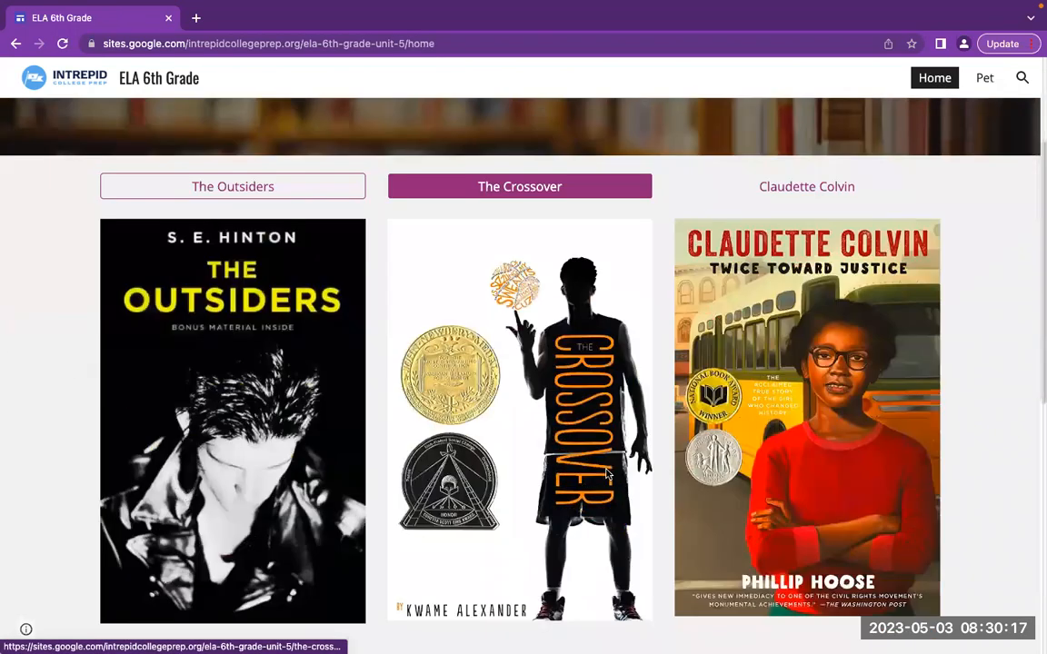
{"action": "scroll", "coordinate": [605, 469], "scroll_direction": "down", "scroll_amount": 1}
{"action": "scroll", "coordinate": [610, 408], "scroll_direction": "up", "scroll_amount": 6}
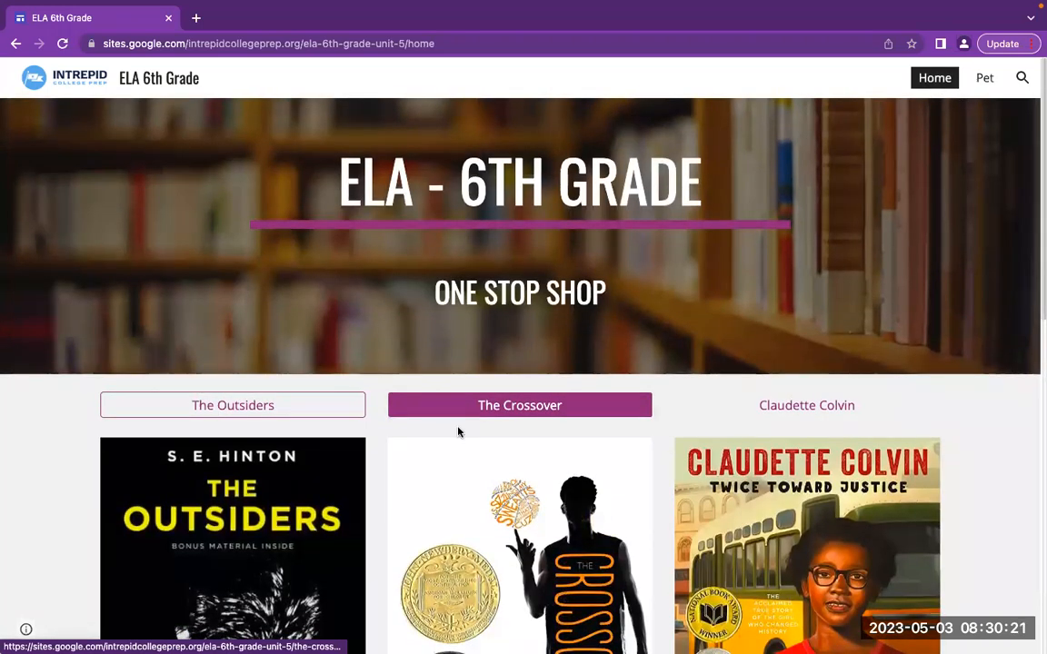
{"action": "scroll", "coordinate": [458, 432], "scroll_direction": "down", "scroll_amount": 4}
{"action": "scroll", "coordinate": [458, 431], "scroll_direction": "down", "scroll_amount": 5}
{"action": "scroll", "coordinate": [458, 429], "scroll_direction": "up", "scroll_amount": 8}
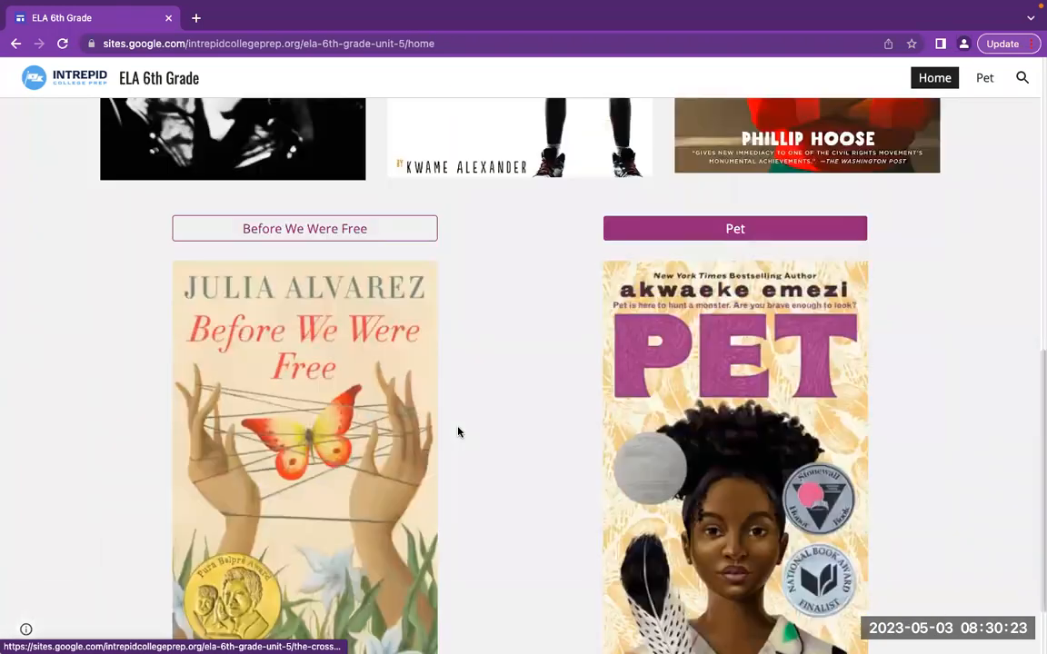
Step: Switch to the ELA 6th Grade site in the Google Sites editor and deselect the header title
{"action": "key", "text": "ctrl+Up"}
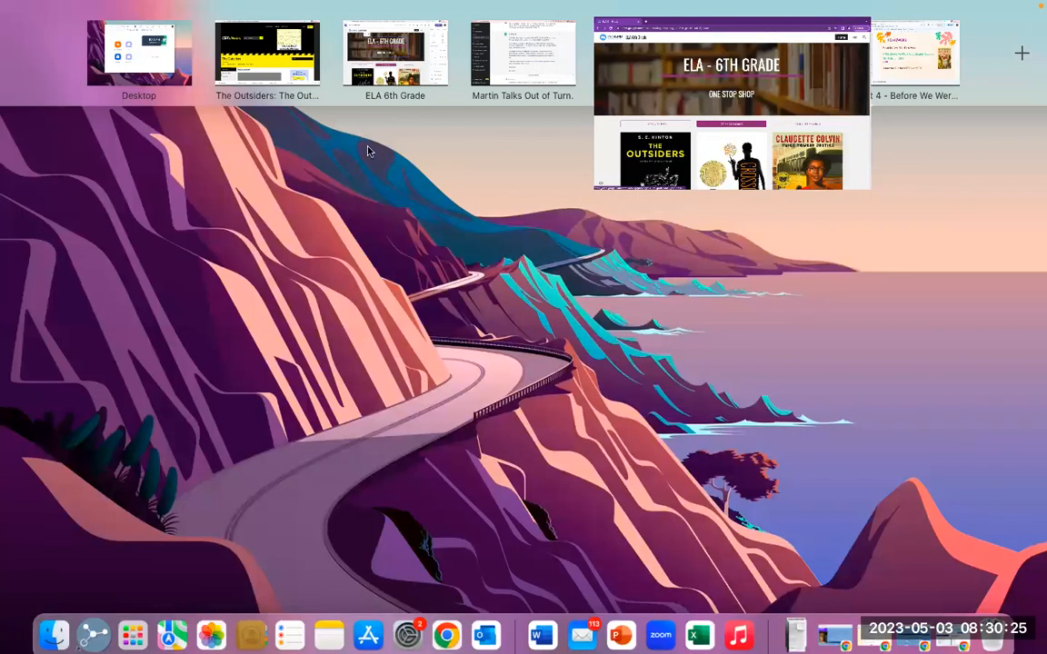
{"action": "left_click", "coordinate": [406, 84]}
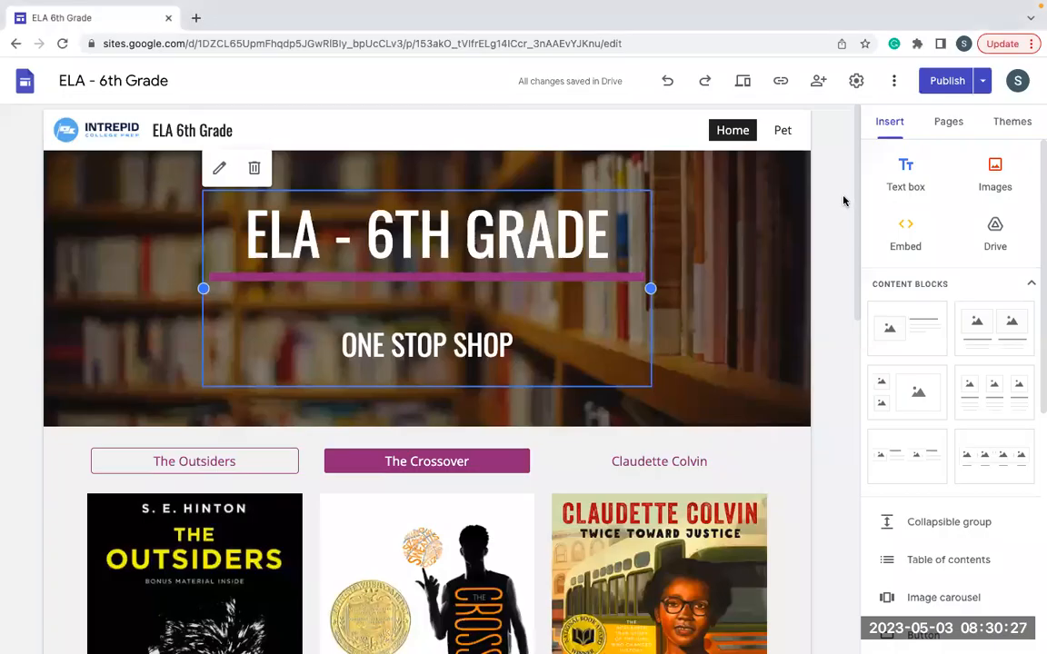
{"action": "left_click", "coordinate": [843, 201]}
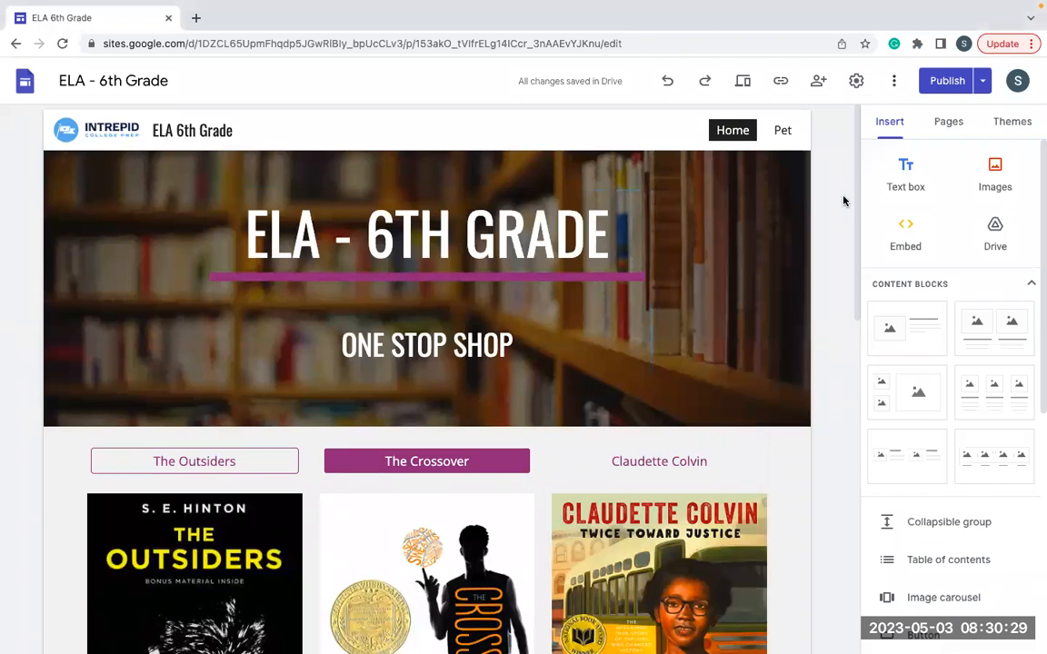
Step: View the options for changing the home page's header image, and dismiss them without choosing one
{"action": "mouse_move", "coordinate": [171, 379]}
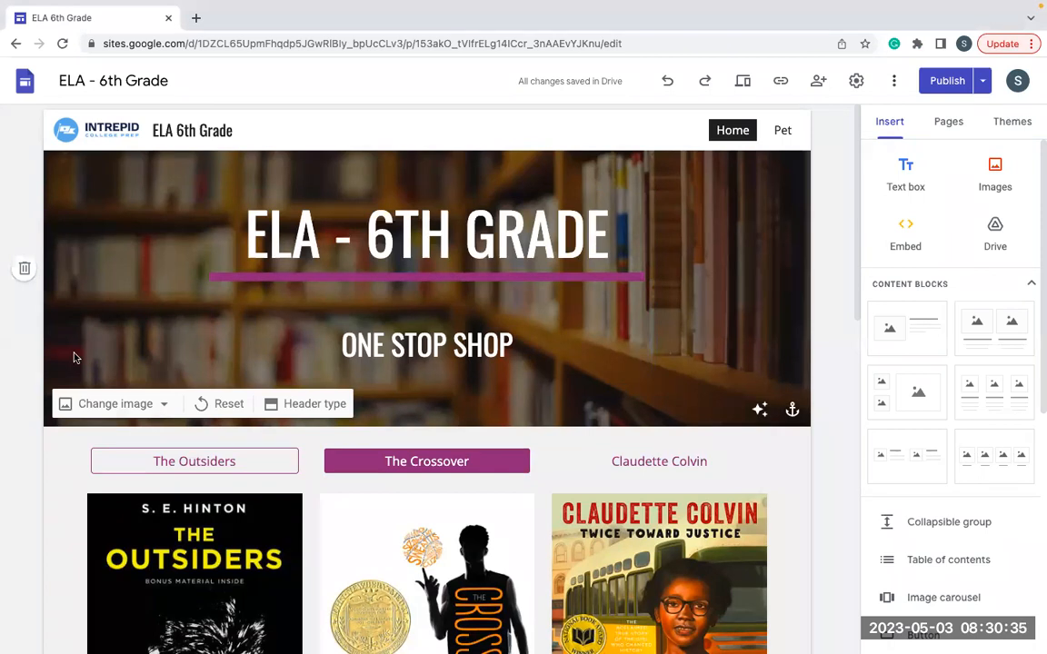
{"action": "left_click", "coordinate": [161, 407]}
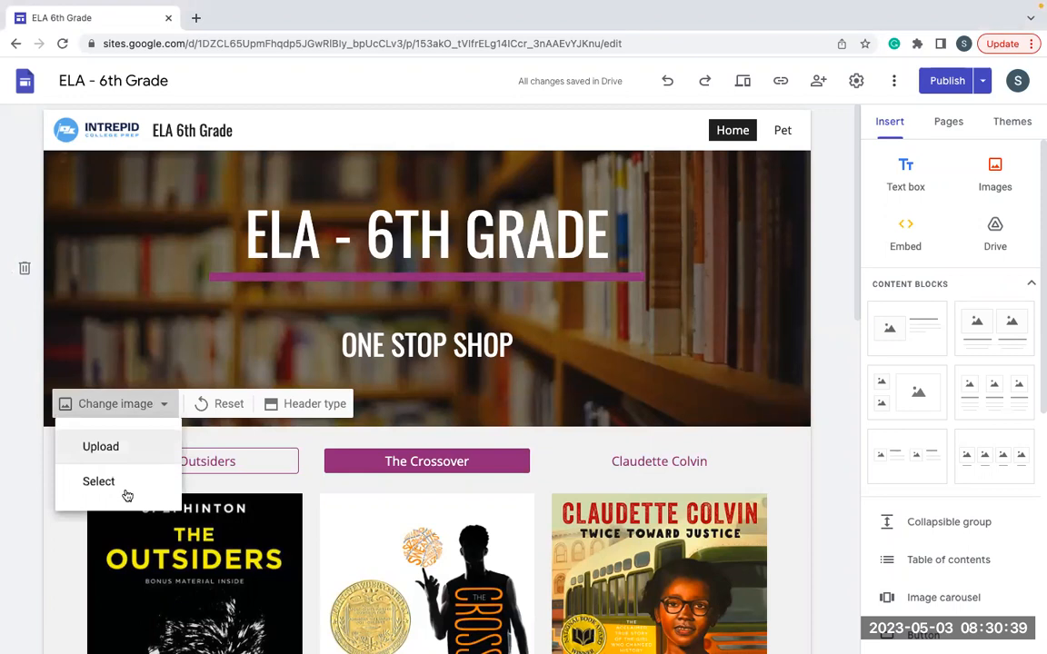
{"action": "left_click", "coordinate": [16, 327]}
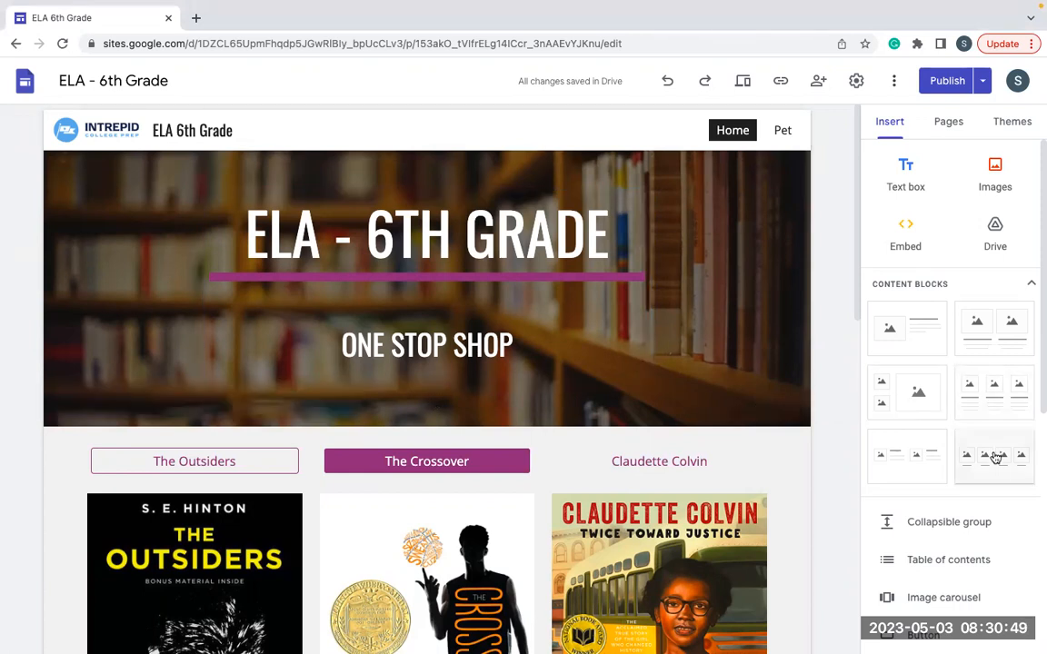
Step: Examine the insertable content blocks and the available site themes down to Impression, and compare them with the Home page's styling
{"action": "scroll", "coordinate": [995, 457], "scroll_direction": "down", "scroll_amount": 5}
{"action": "scroll", "coordinate": [993, 458], "scroll_direction": "up", "scroll_amount": 5}
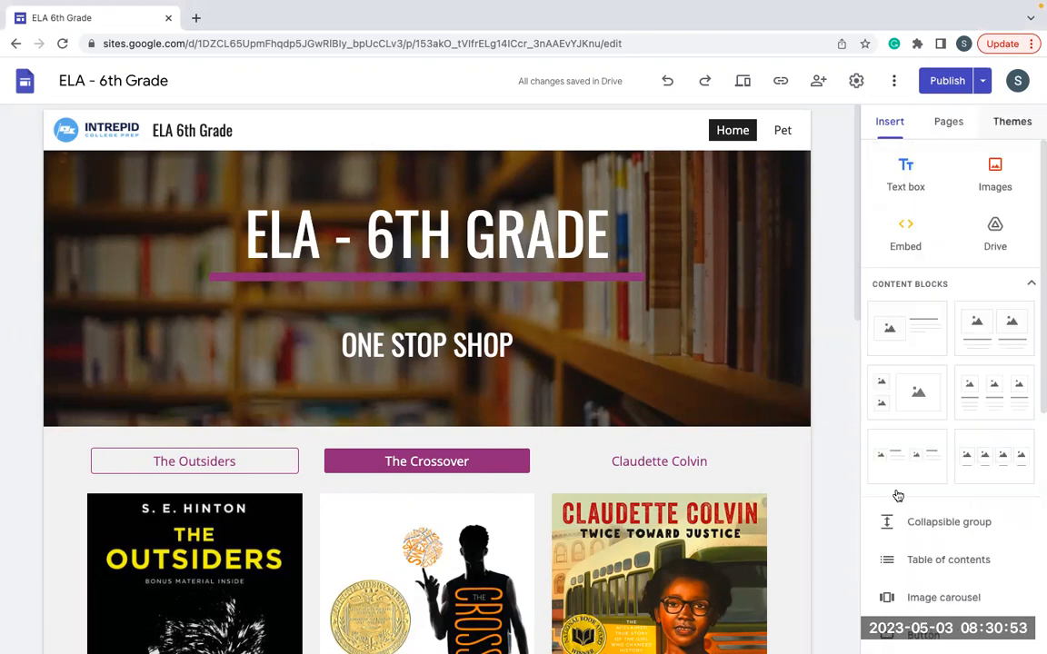
{"action": "scroll", "coordinate": [941, 516], "scroll_direction": "down", "scroll_amount": 2}
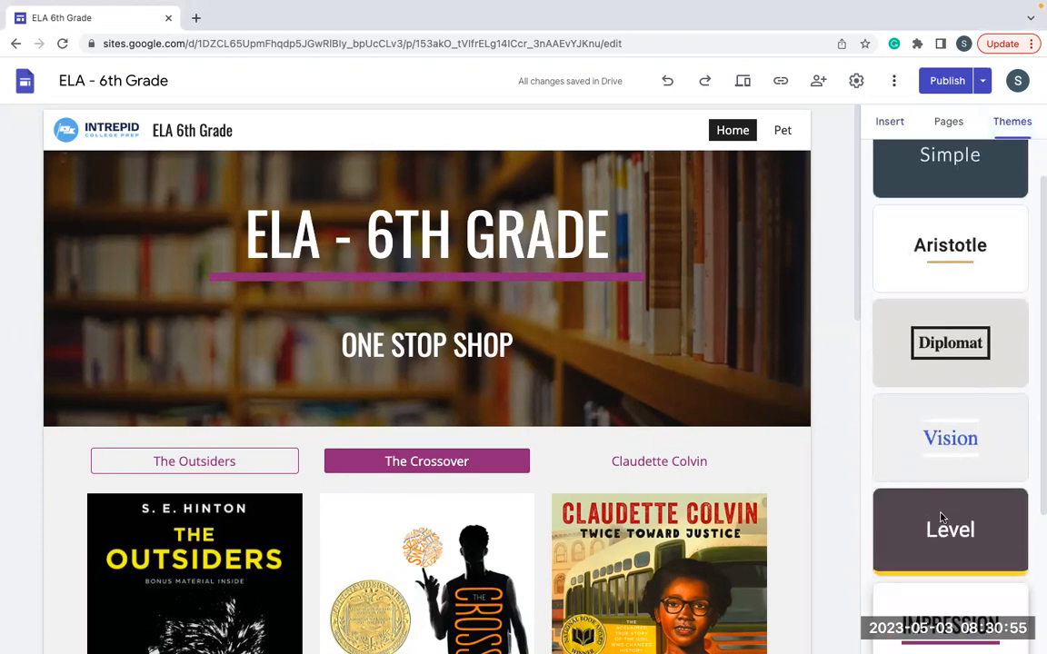
{"action": "scroll", "coordinate": [941, 515], "scroll_direction": "down", "scroll_amount": 1}
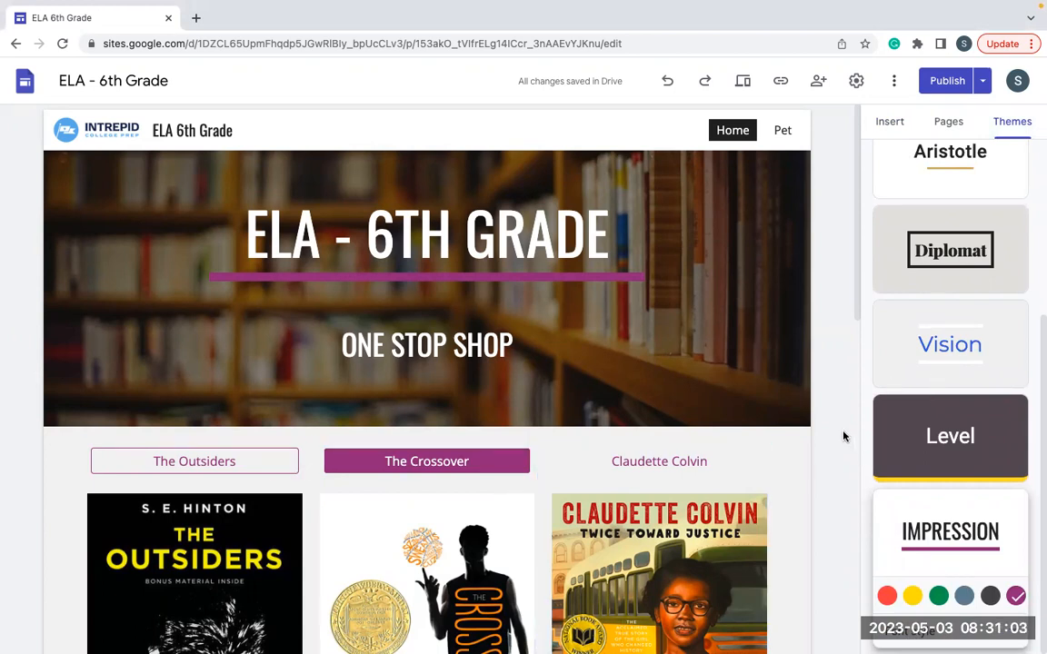
{"action": "scroll", "coordinate": [997, 399], "scroll_direction": "up", "scroll_amount": 3}
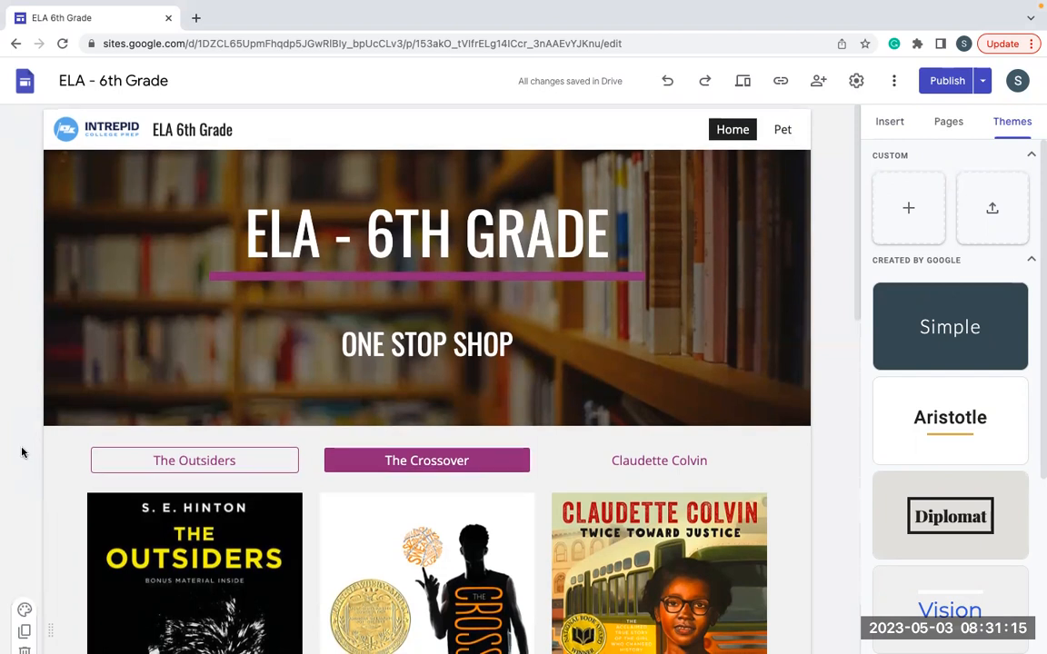
{"action": "scroll", "coordinate": [21, 450], "scroll_direction": "down", "scroll_amount": 3}
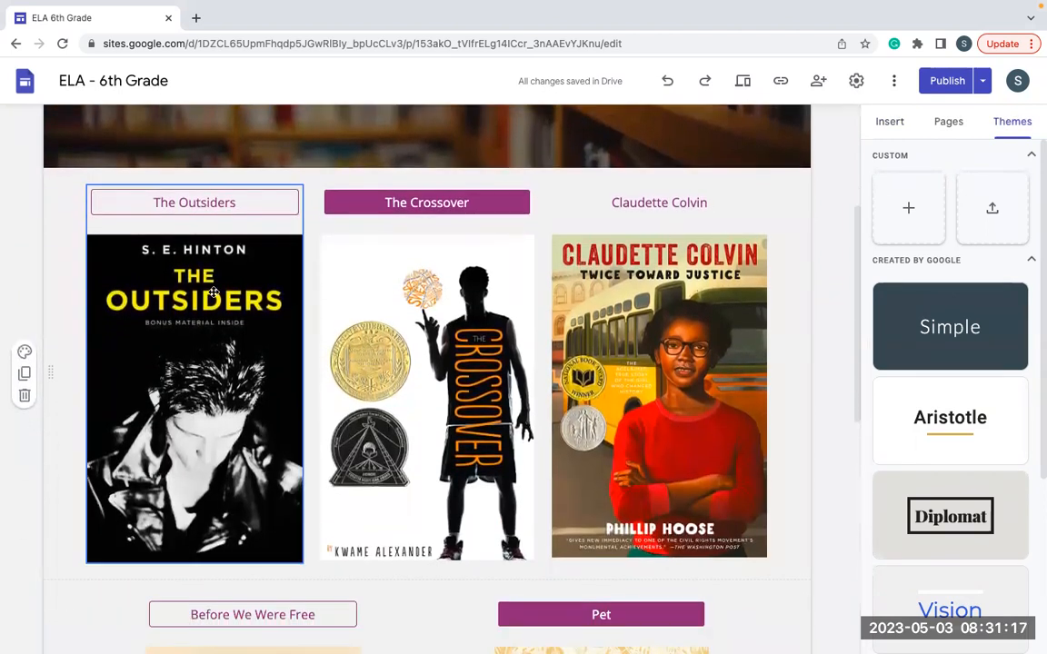
{"action": "scroll", "coordinate": [583, 286], "scroll_direction": "up", "scroll_amount": 3}
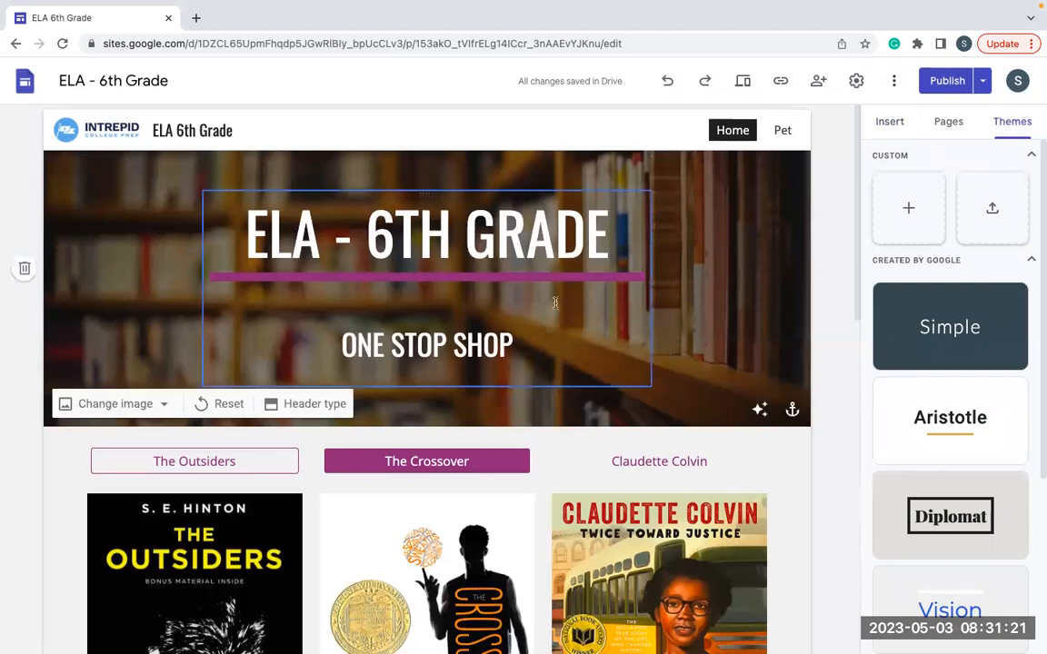
Step: Show the hidden Before We Were Free page in the site navigation
{"action": "left_click", "coordinate": [948, 129]}
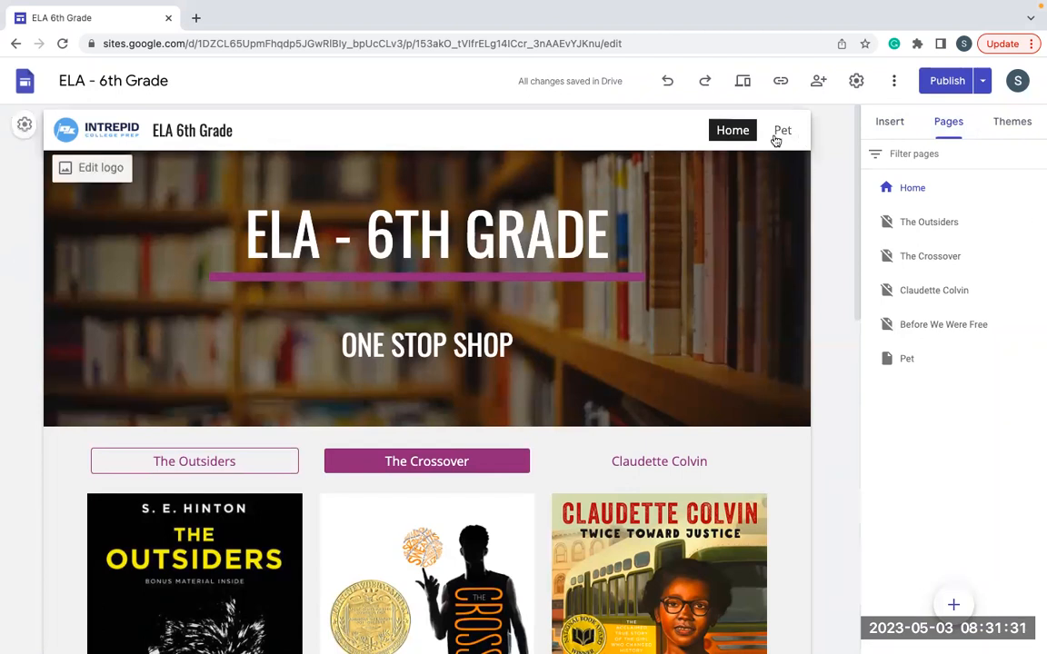
{"action": "left_click", "coordinate": [1036, 324]}
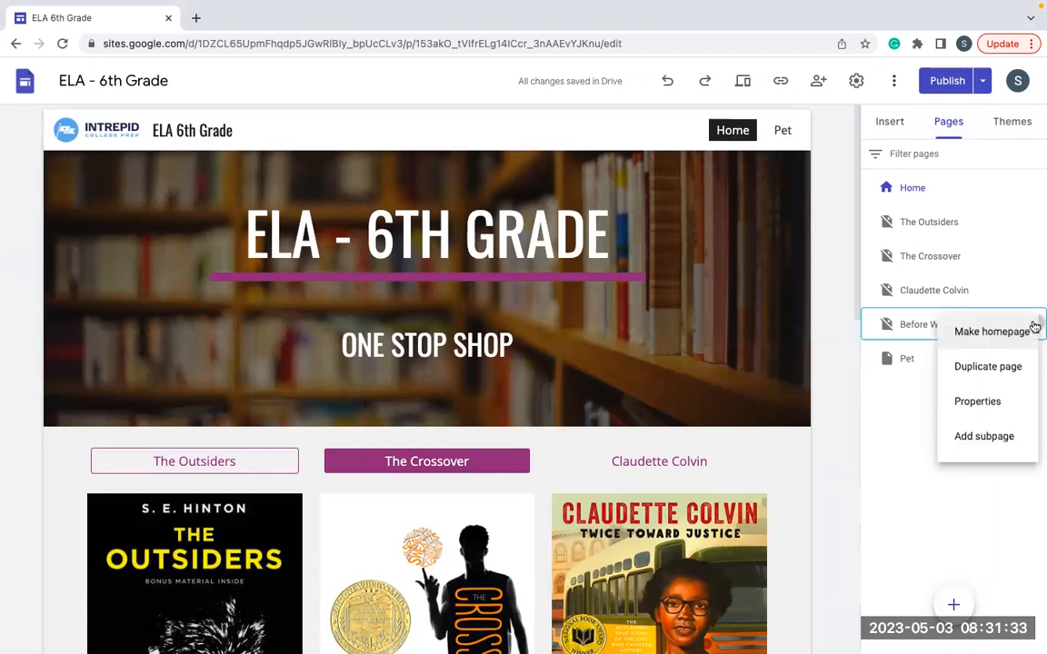
{"action": "left_click", "coordinate": [949, 486]}
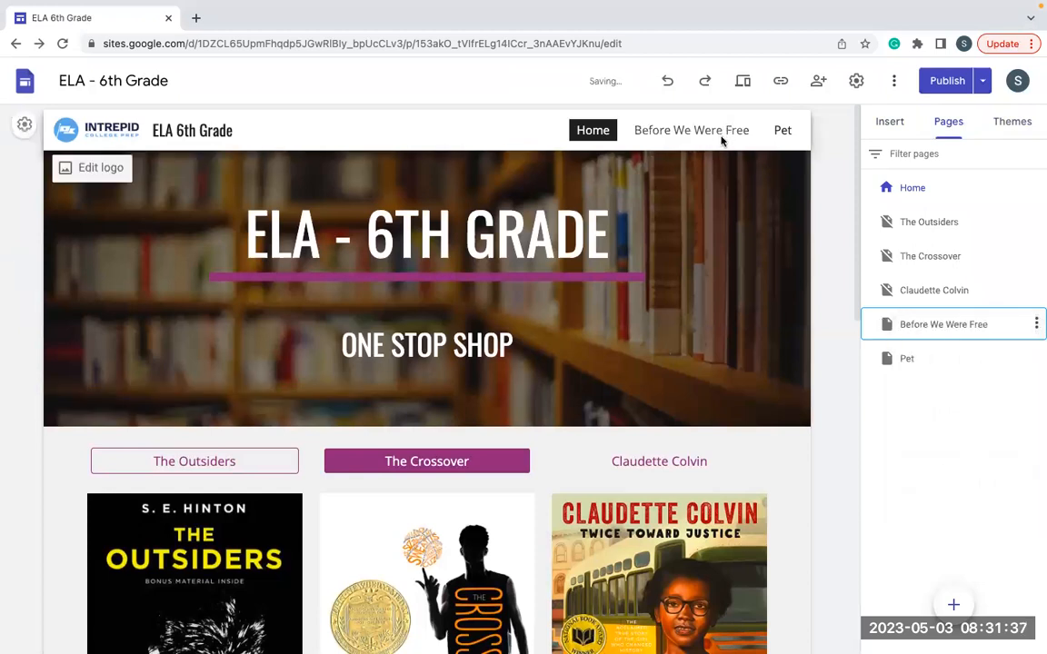
Step: Hide the Before We Were Free page from the site navigation
{"action": "left_click", "coordinate": [1036, 324]}
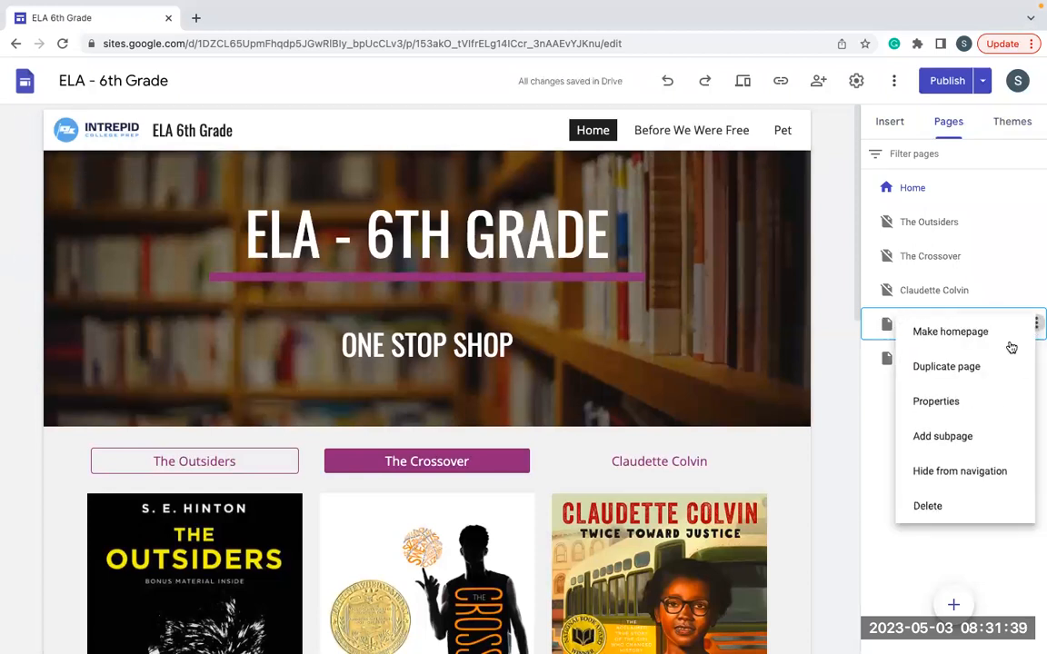
{"action": "left_click", "coordinate": [949, 472]}
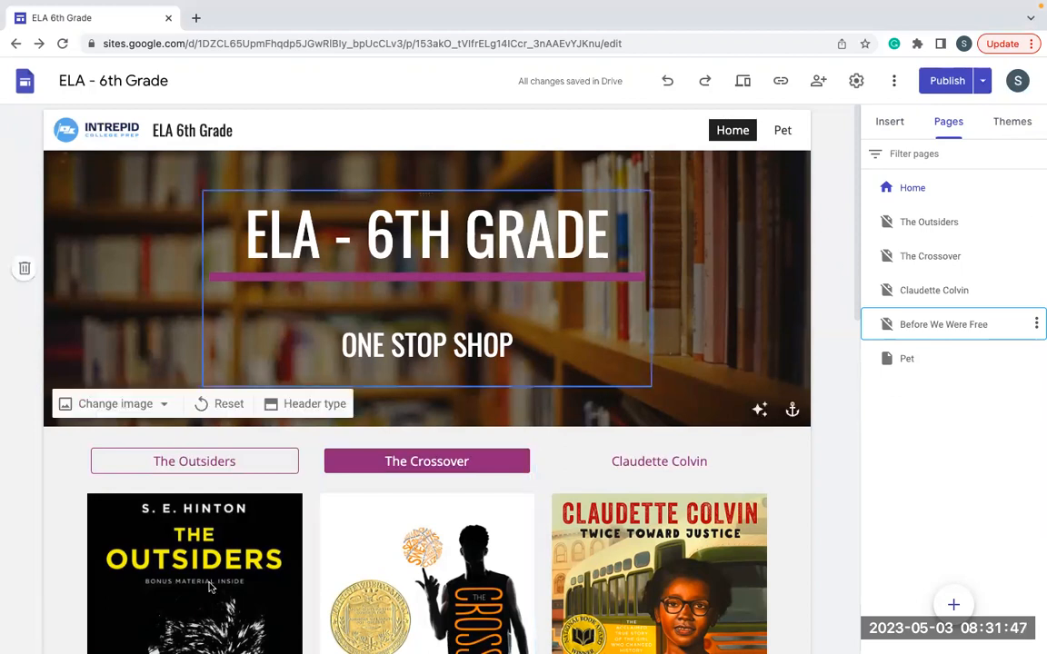
Step: Review the Home page's book sections, from The Outsiders through Pet, checking how each title button pairs with its cover image
{"action": "left_click", "coordinate": [942, 191]}
{"action": "scroll", "coordinate": [586, 451], "scroll_direction": "down", "scroll_amount": 3}
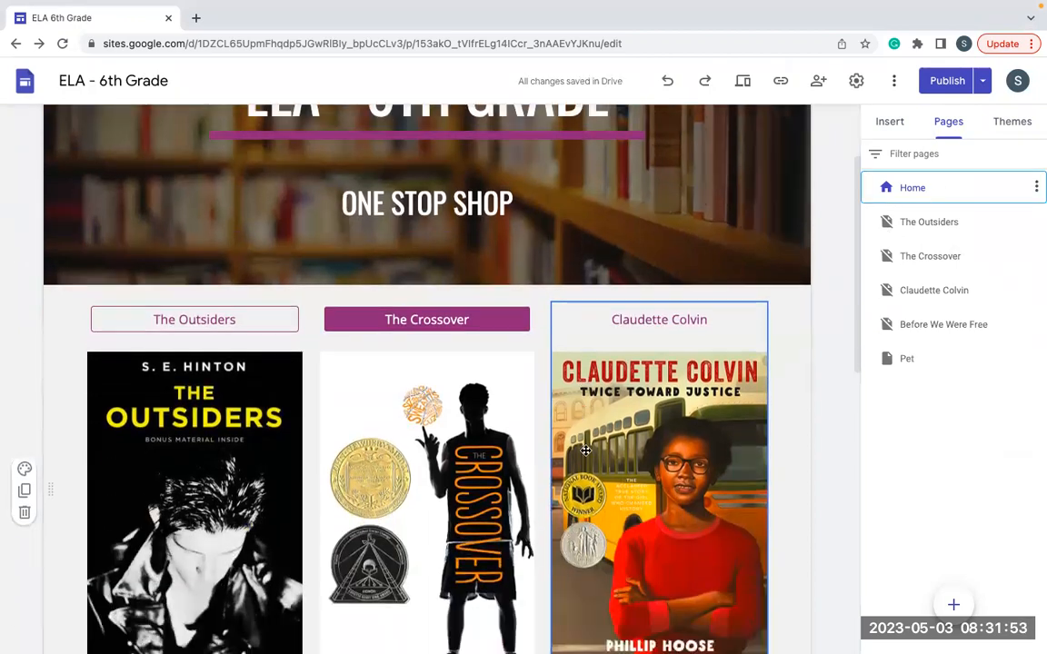
{"action": "scroll", "coordinate": [586, 451], "scroll_direction": "down", "scroll_amount": 5}
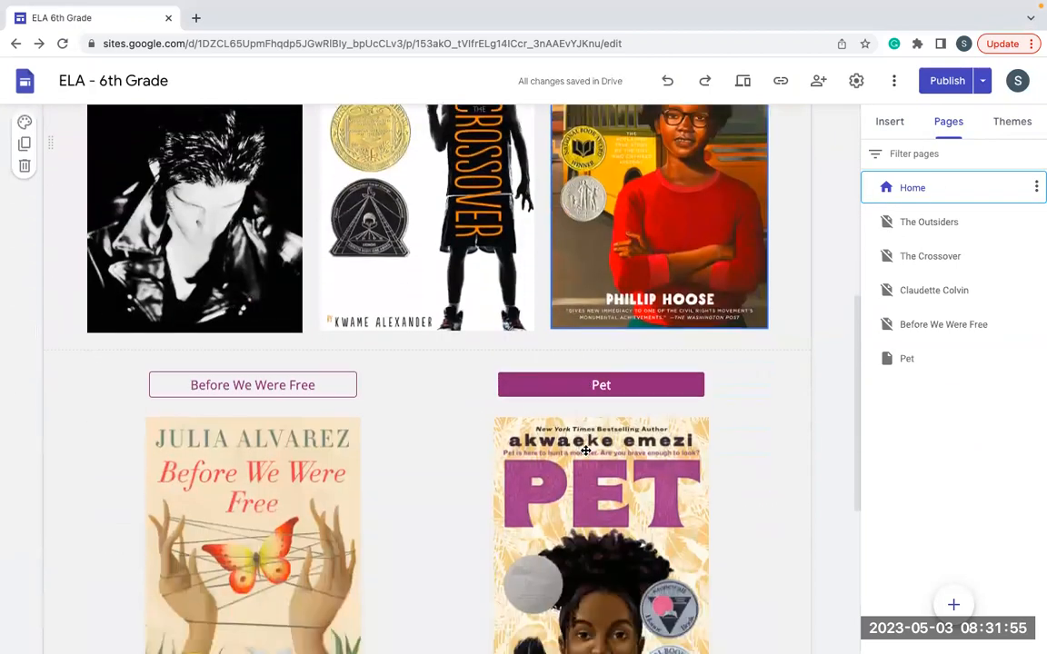
{"action": "scroll", "coordinate": [586, 451], "scroll_direction": "up", "scroll_amount": 5}
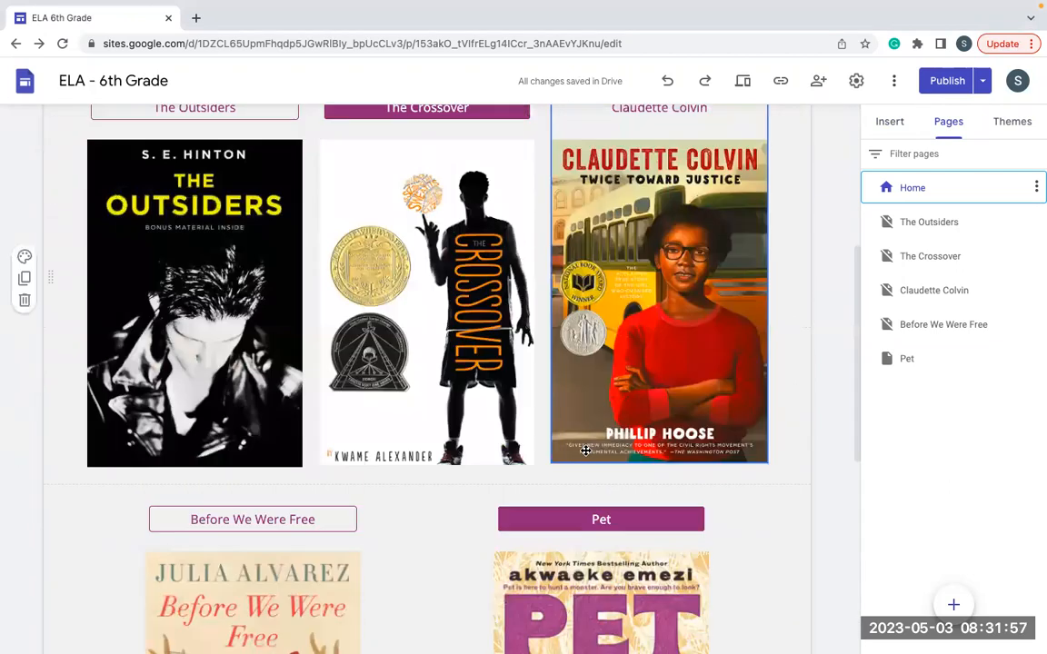
{"action": "scroll", "coordinate": [586, 451], "scroll_direction": "up", "scroll_amount": 4}
{"action": "scroll", "coordinate": [586, 450], "scroll_direction": "down", "scroll_amount": 3}
{"action": "left_click", "coordinate": [207, 318]}
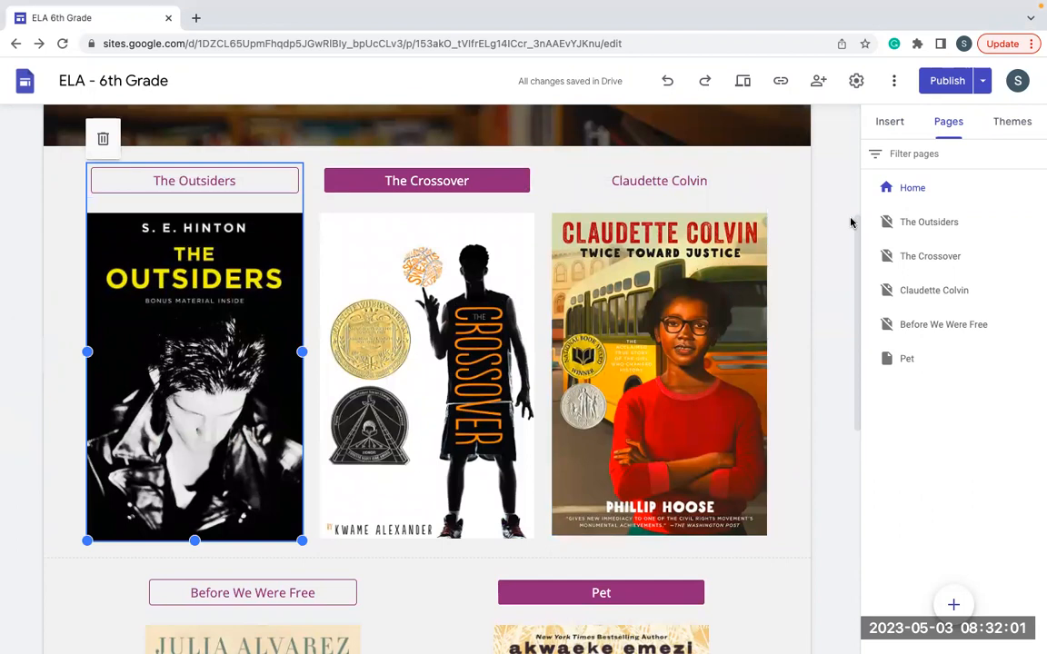
{"action": "left_click", "coordinate": [852, 178]}
Step: Insert a button named Malcom X that links to The Outsiders page of this site
{"action": "left_click", "coordinate": [891, 122]}
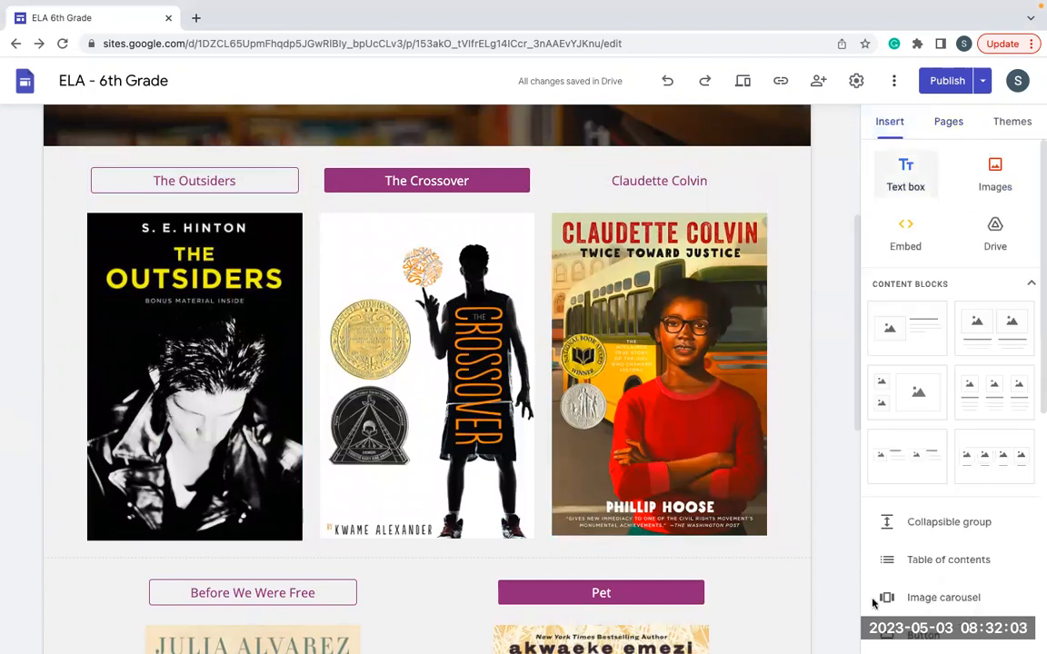
{"action": "scroll", "coordinate": [972, 524], "scroll_direction": "down", "scroll_amount": 3}
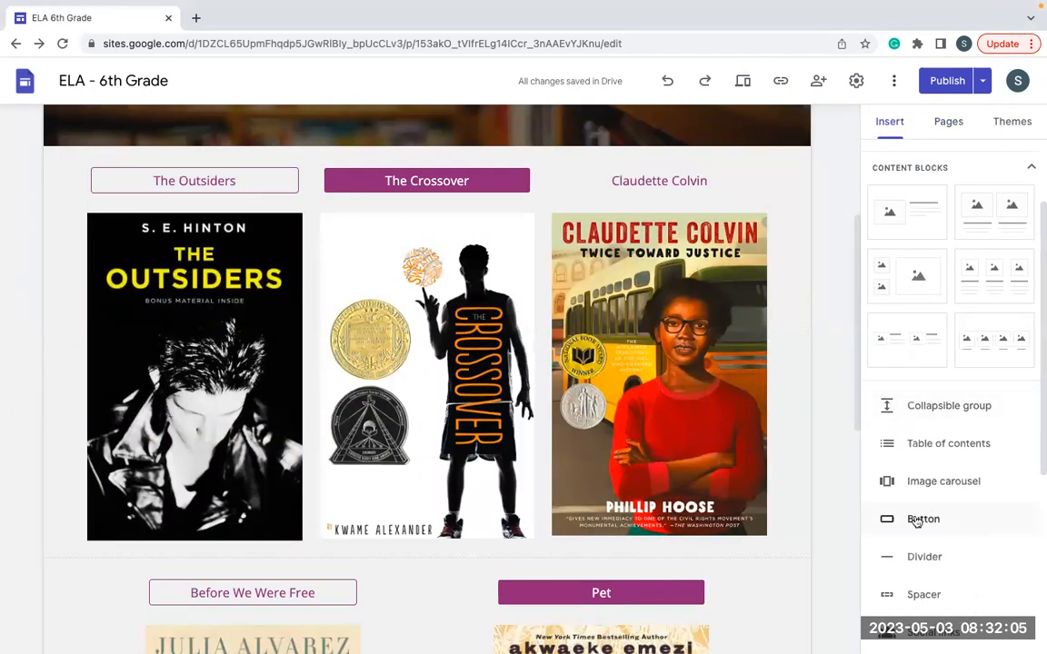
{"action": "left_click", "coordinate": [927, 520]}
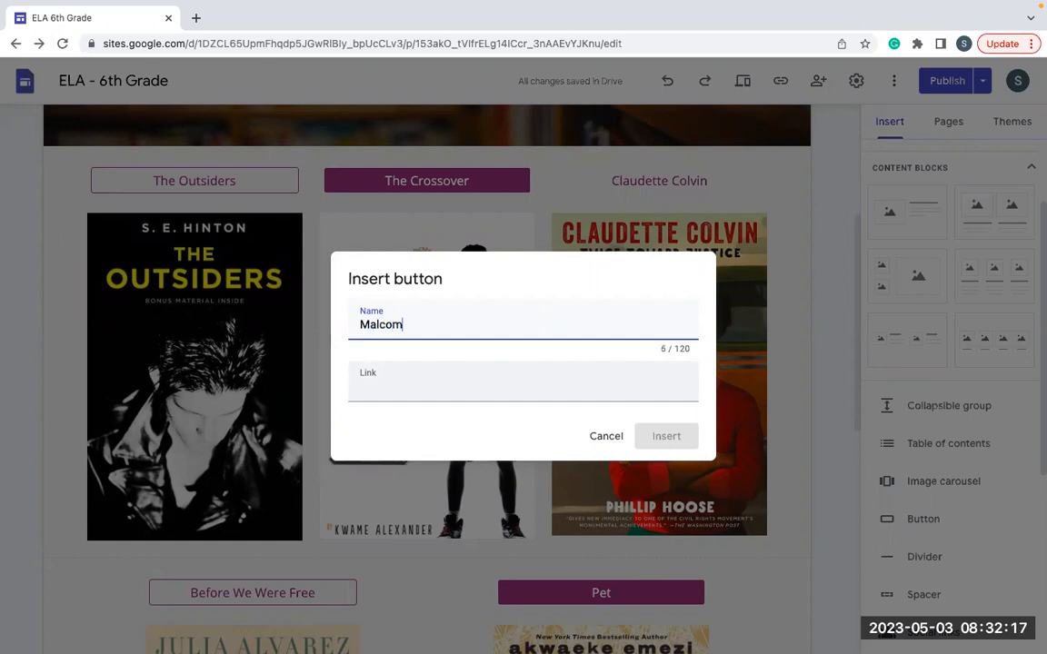
{"action": "type", "text": "X"}
{"action": "left_click", "coordinate": [574, 388]}
{"action": "scroll", "coordinate": [464, 479], "scroll_direction": "down", "scroll_amount": 1}
{"action": "scroll", "coordinate": [464, 480], "scroll_direction": "down", "scroll_amount": 1}
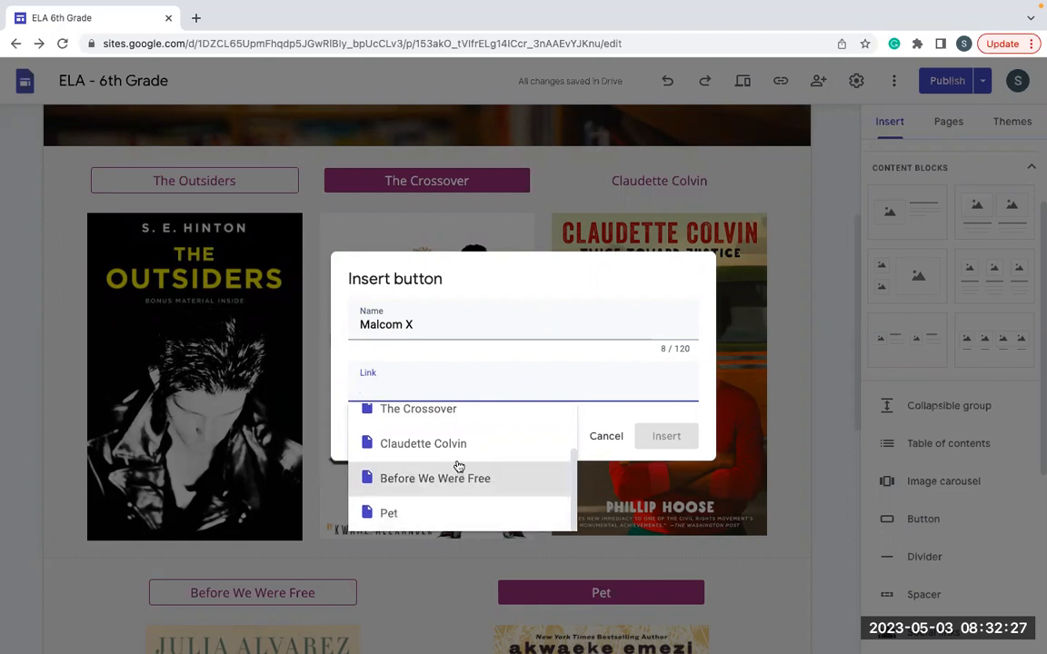
{"action": "scroll", "coordinate": [458, 463], "scroll_direction": "up", "scroll_amount": 3}
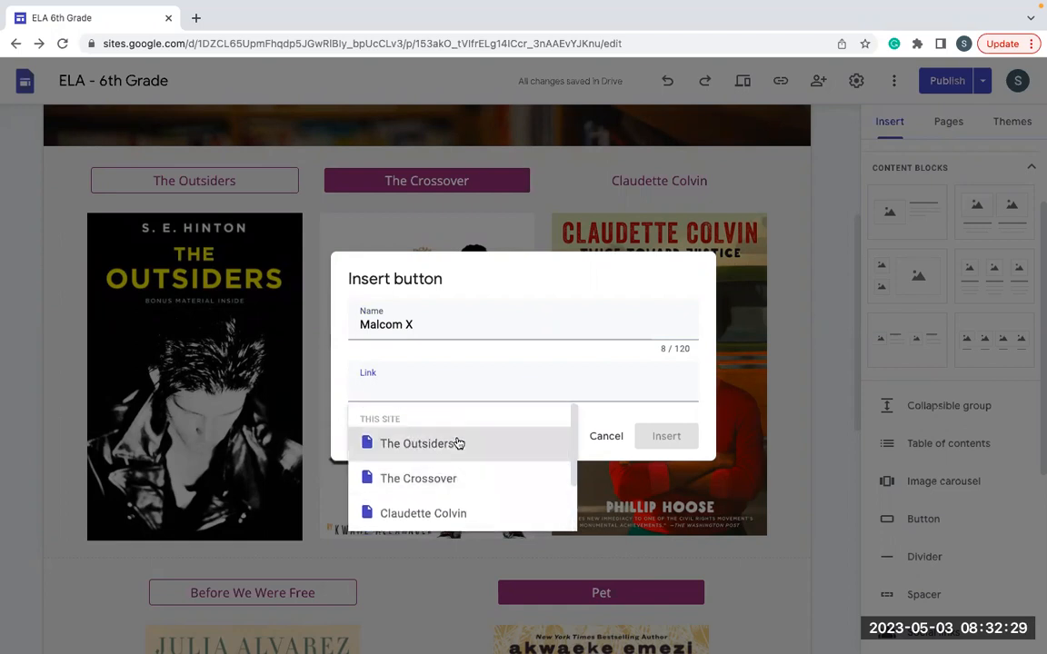
{"action": "left_click", "coordinate": [459, 443]}
{"action": "left_click", "coordinate": [673, 440]}
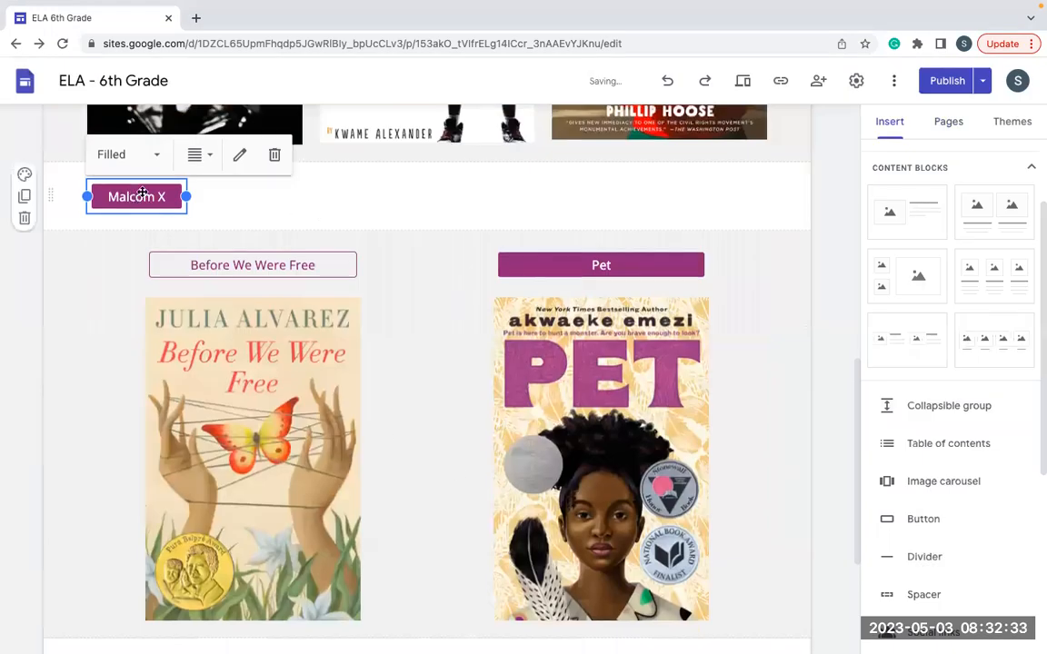
{"action": "left_click", "coordinate": [210, 196]}
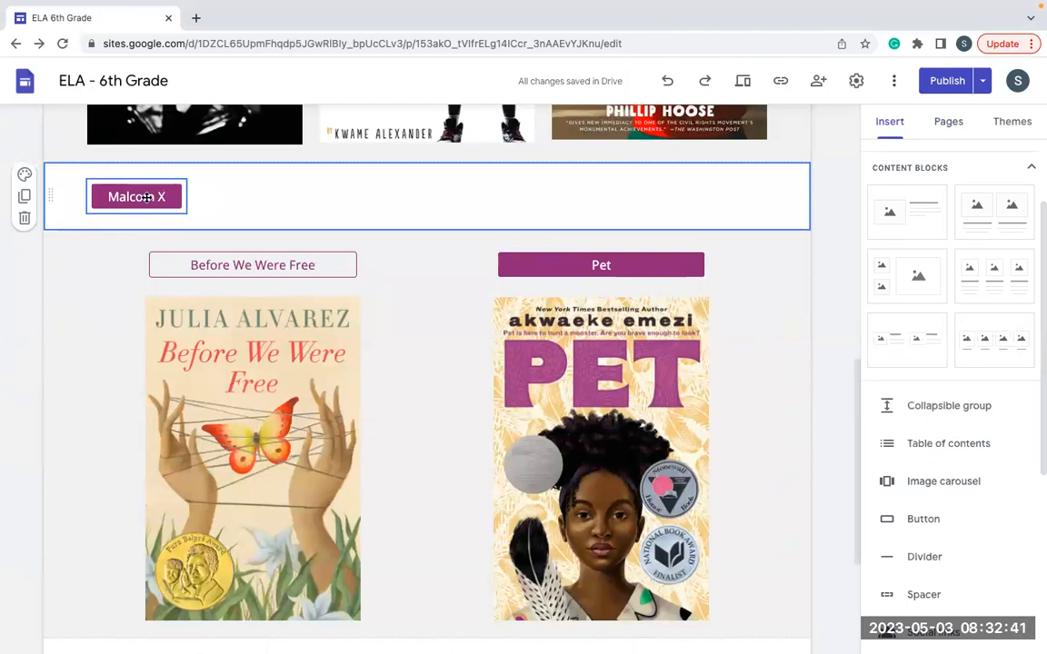
Step: Change the Malcom X button's style to Outlined and view its alignment options without choosing one
{"action": "scroll", "coordinate": [590, 218], "scroll_direction": "up", "scroll_amount": 8}
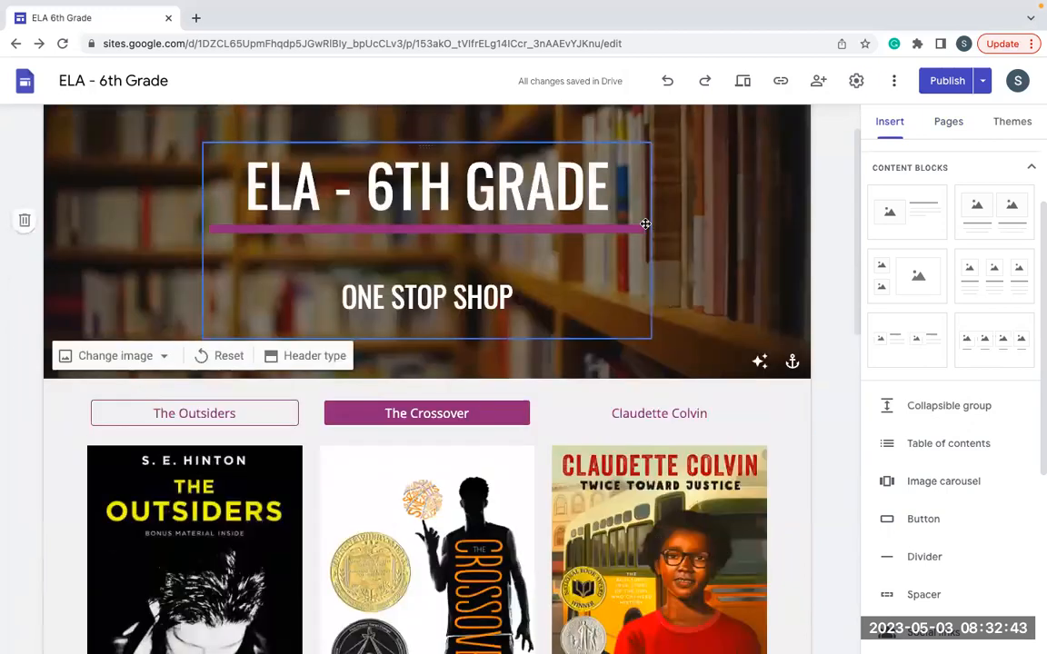
{"action": "scroll", "coordinate": [645, 224], "scroll_direction": "up", "scroll_amount": 1}
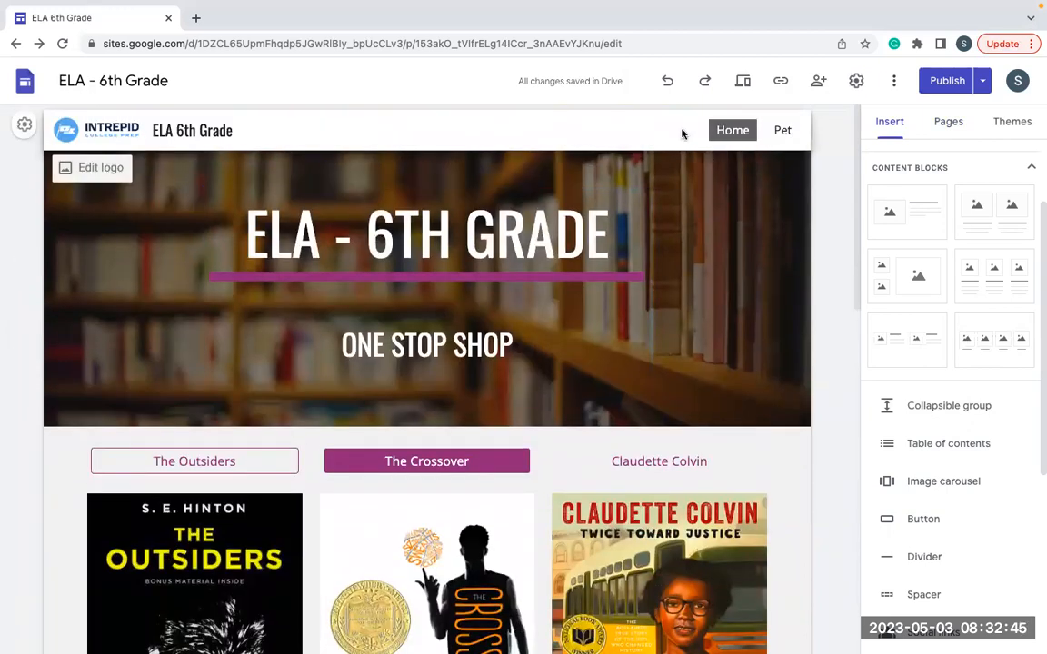
{"action": "scroll", "coordinate": [568, 285], "scroll_direction": "down", "scroll_amount": 6}
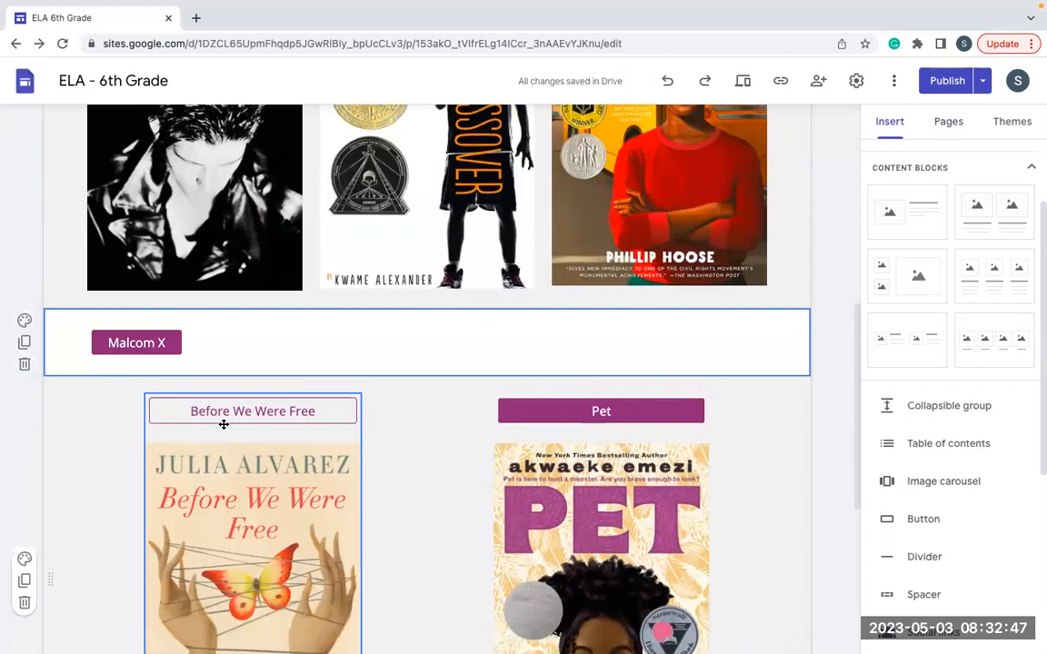
{"action": "left_click", "coordinate": [163, 343]}
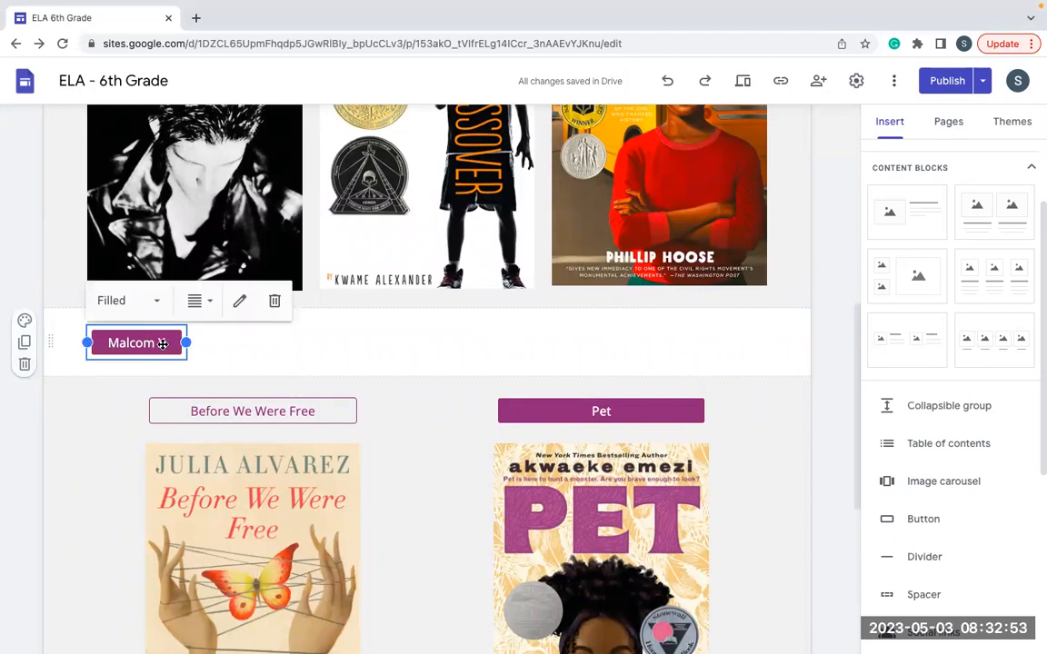
{"action": "left_click", "coordinate": [155, 302]}
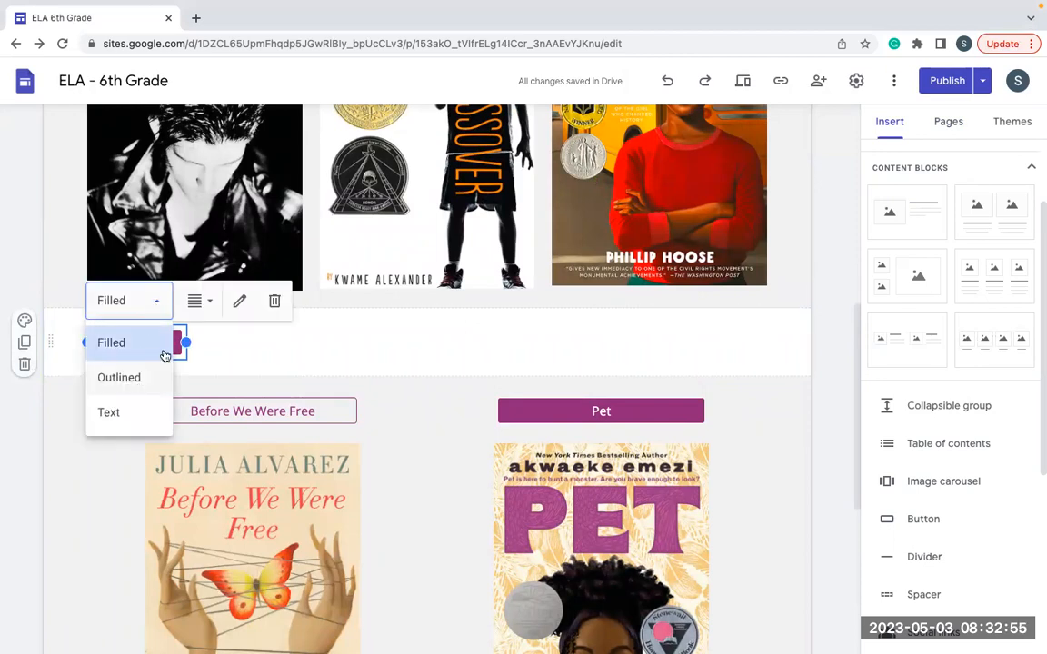
{"action": "left_click", "coordinate": [144, 376]}
{"action": "left_click", "coordinate": [198, 303]}
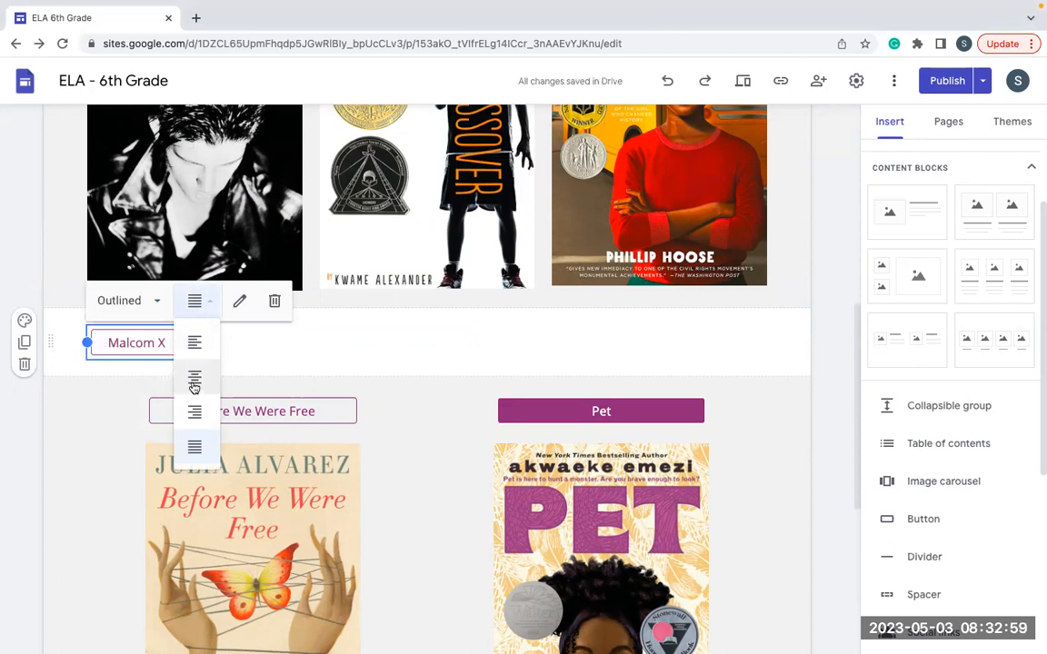
{"action": "left_click", "coordinate": [259, 356]}
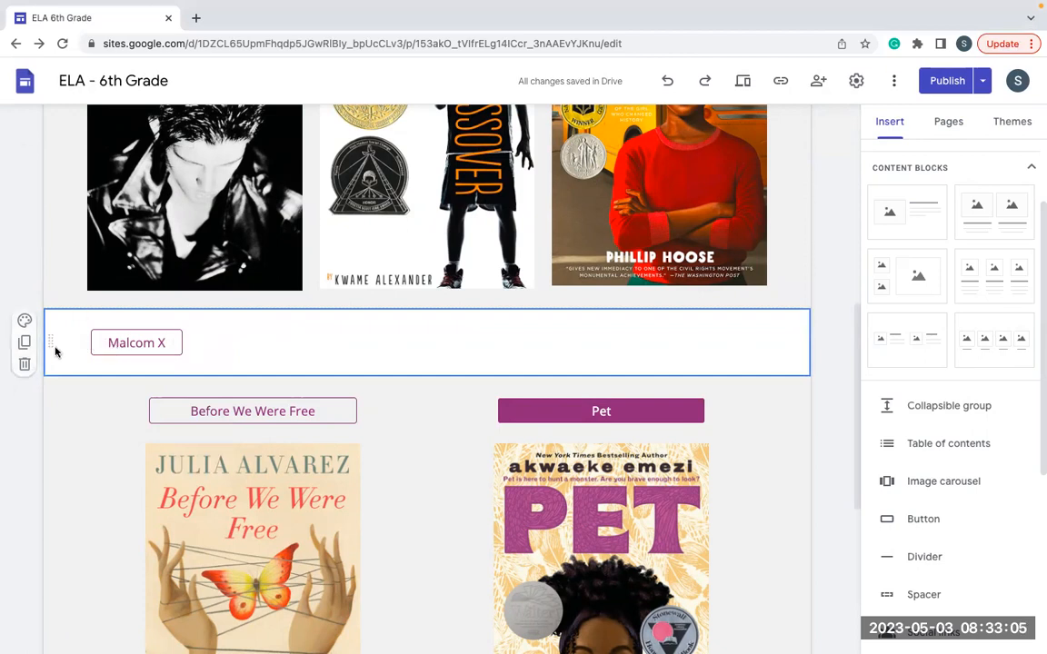
Step: Move the Malcom X button to just below the Before We Were Free button, and delete it from the page
{"action": "left_click_drag", "start_coordinate": [149, 352], "coordinate": [263, 397]}
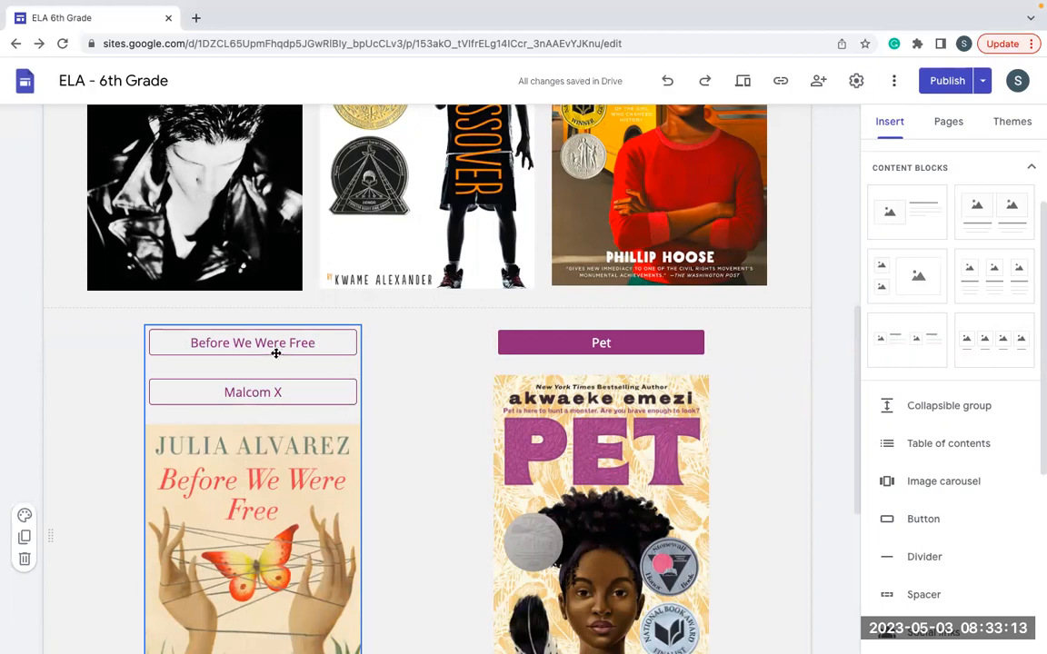
{"action": "left_click", "coordinate": [309, 396]}
{"action": "left_click", "coordinate": [264, 392]}
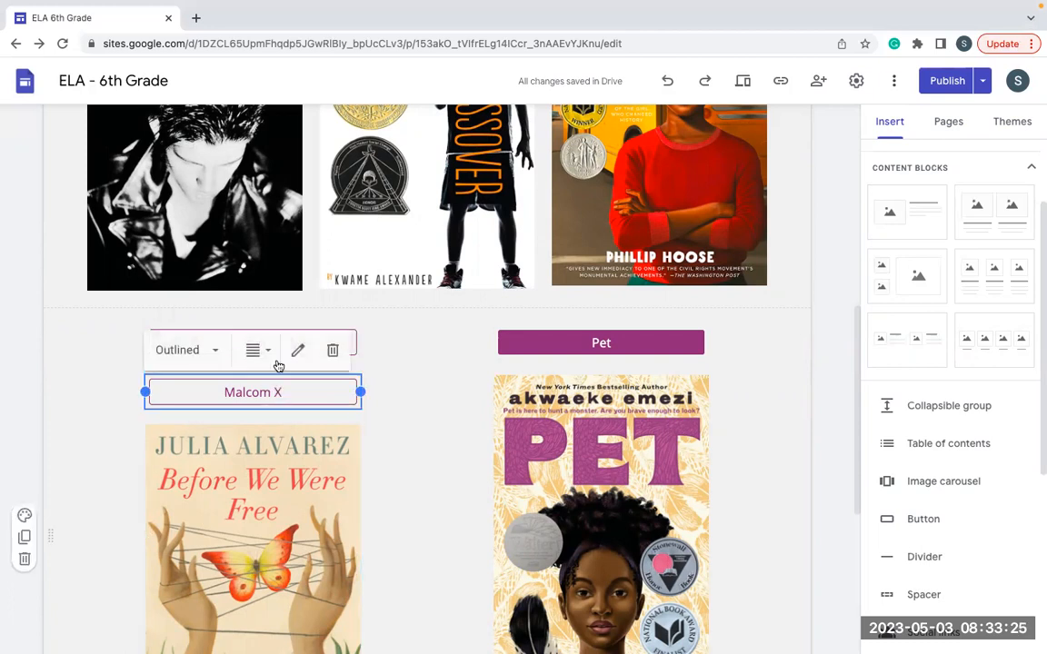
{"action": "left_click", "coordinate": [334, 352]}
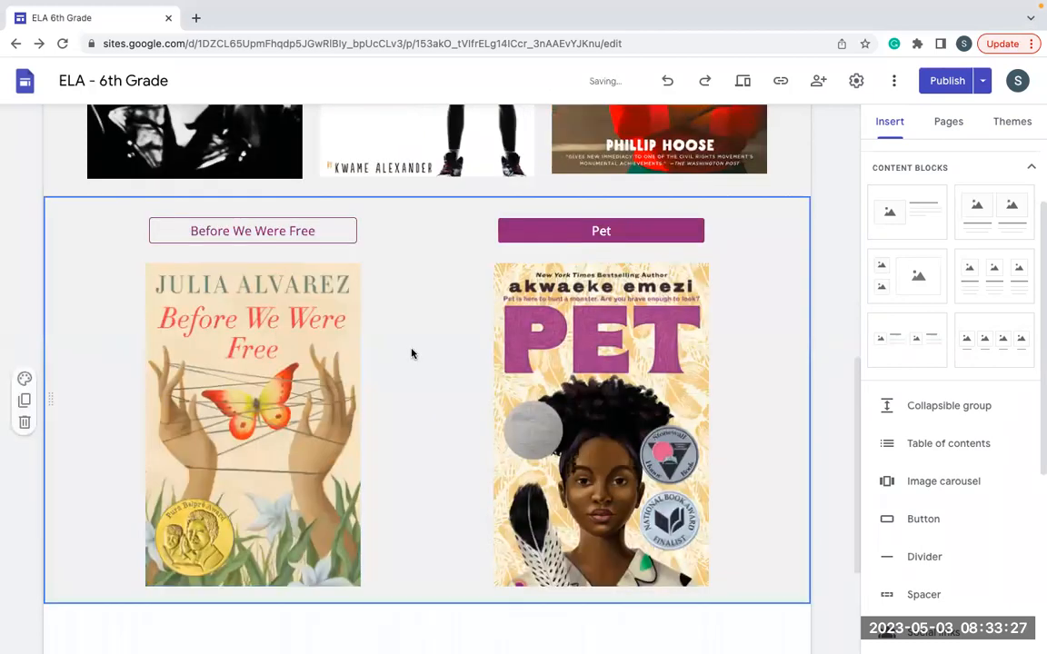
Step: Upload the teacher-named PNG image of April 10 from the Documents folder, and enlarge it to about half the section's width
{"action": "scroll", "coordinate": [413, 350], "scroll_direction": "up", "scroll_amount": 4}
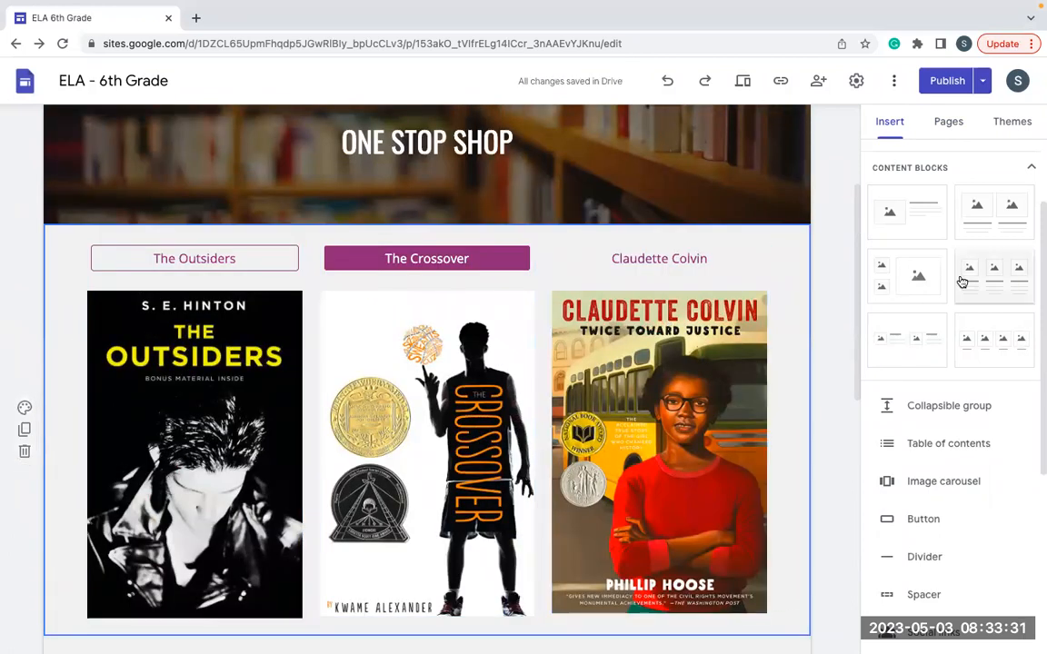
{"action": "scroll", "coordinate": [995, 417], "scroll_direction": "up", "scroll_amount": 2}
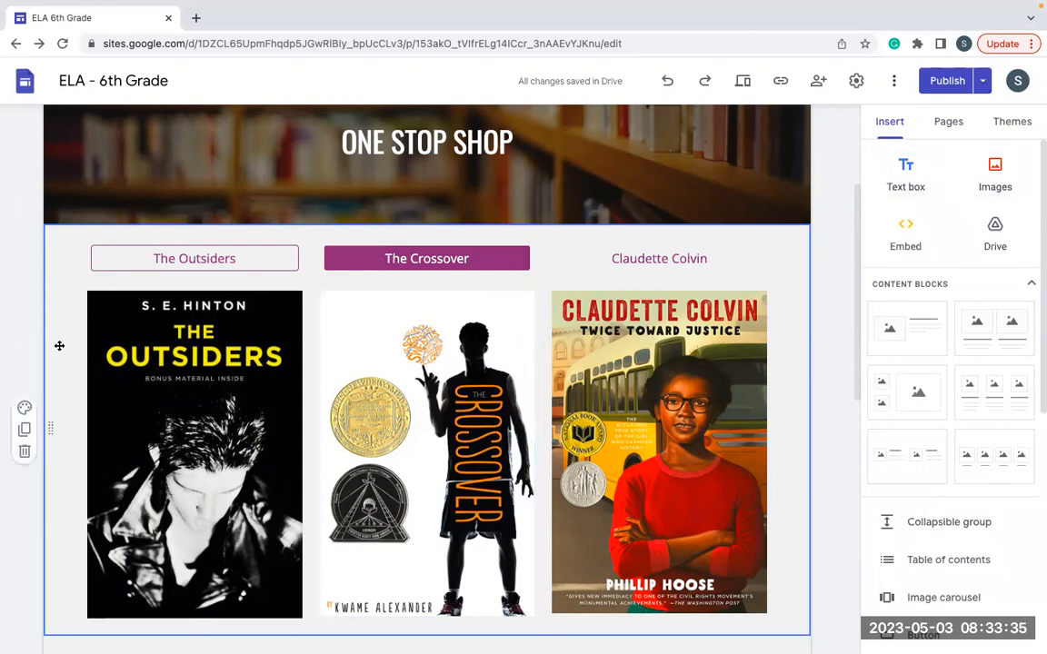
{"action": "left_click", "coordinate": [1002, 184]}
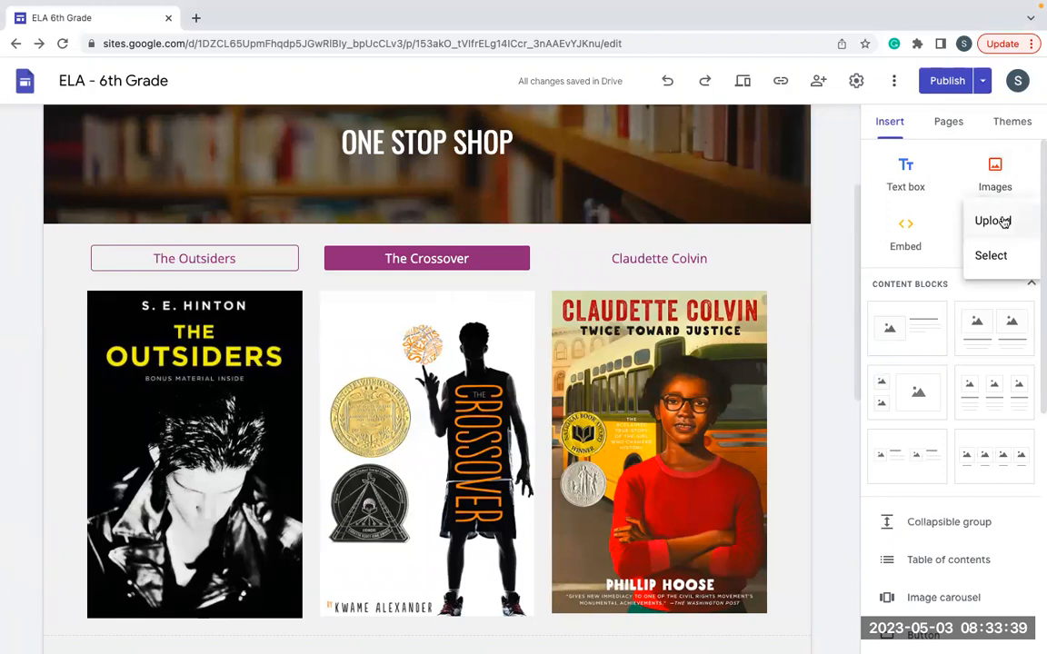
{"action": "left_click", "coordinate": [1000, 221]}
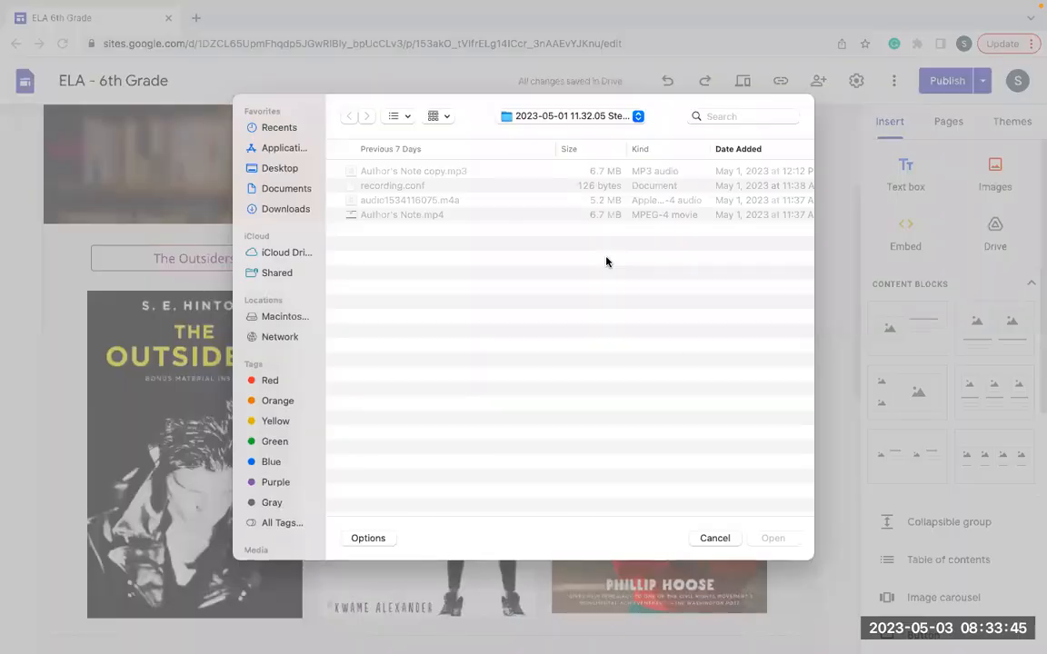
{"action": "left_click", "coordinate": [287, 189]}
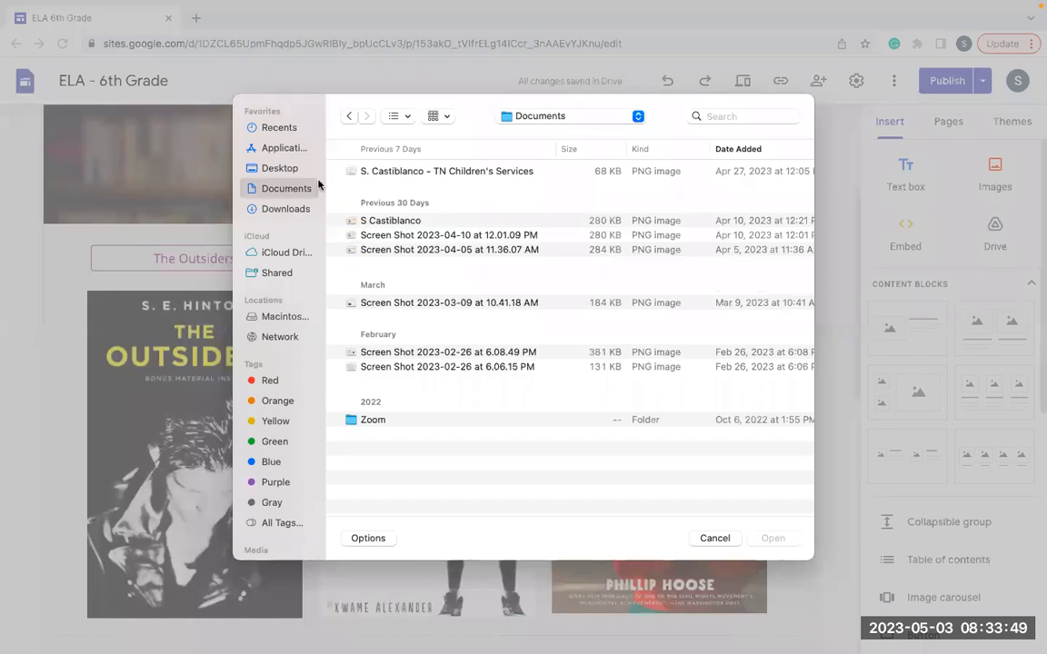
{"action": "double_click", "coordinate": [407, 224]}
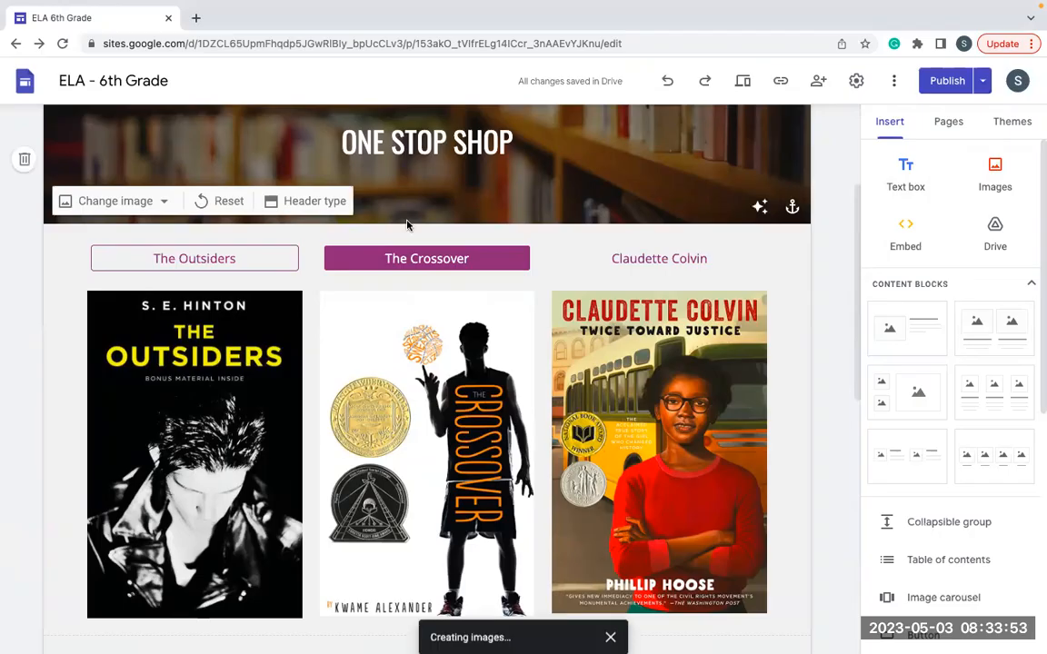
{"action": "scroll", "coordinate": [680, 445], "scroll_direction": "down", "scroll_amount": 4}
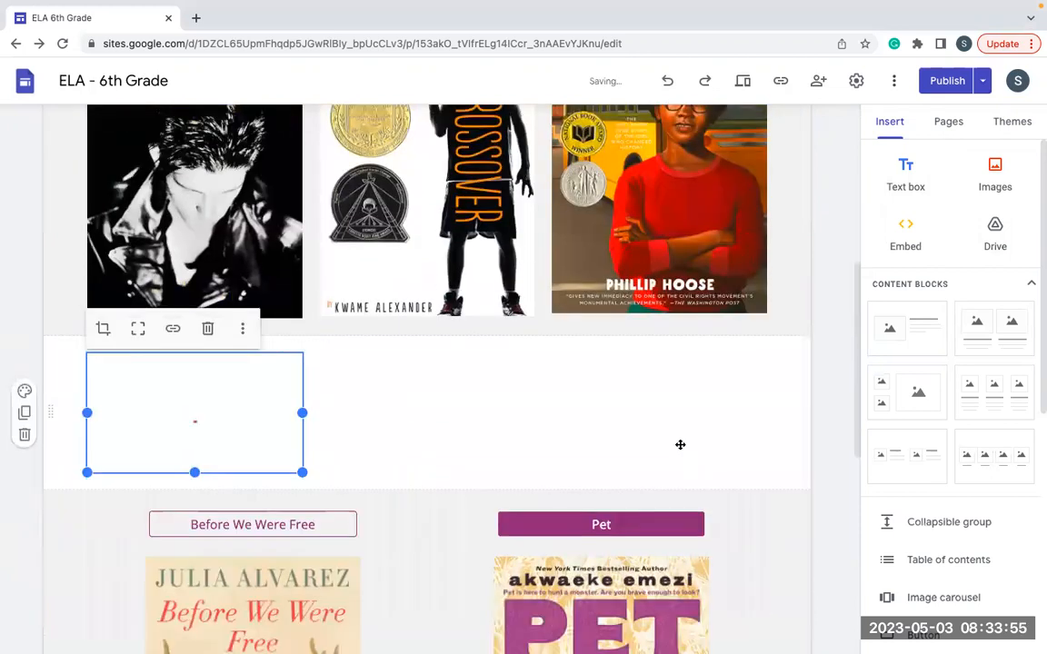
{"action": "scroll", "coordinate": [418, 528], "scroll_direction": "up", "scroll_amount": 4}
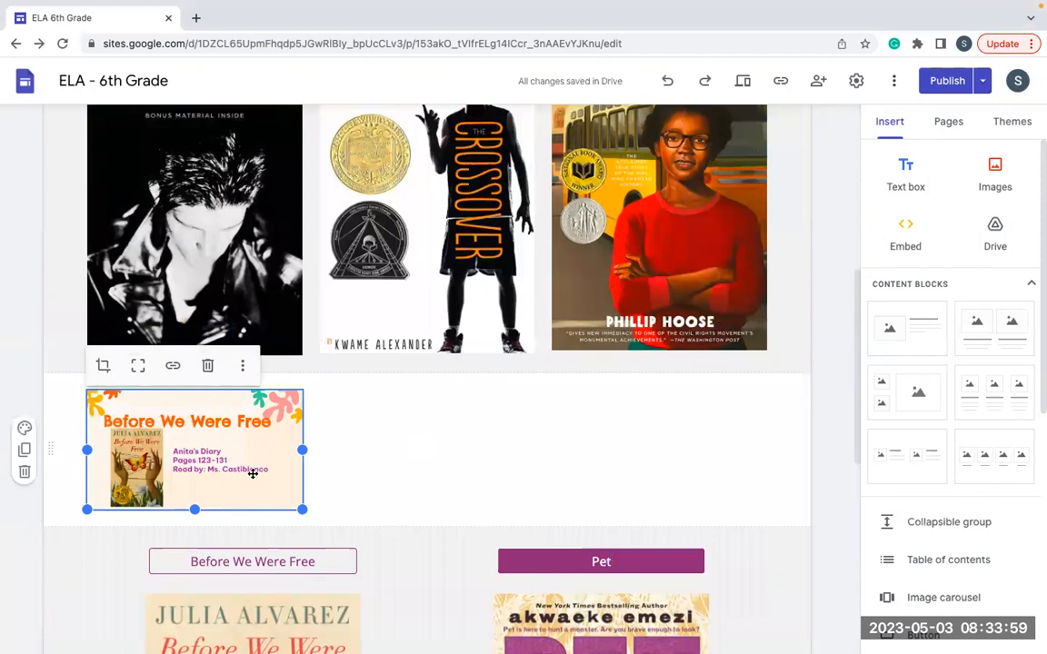
{"action": "left_click_drag", "start_coordinate": [302, 508], "coordinate": [395, 545]}
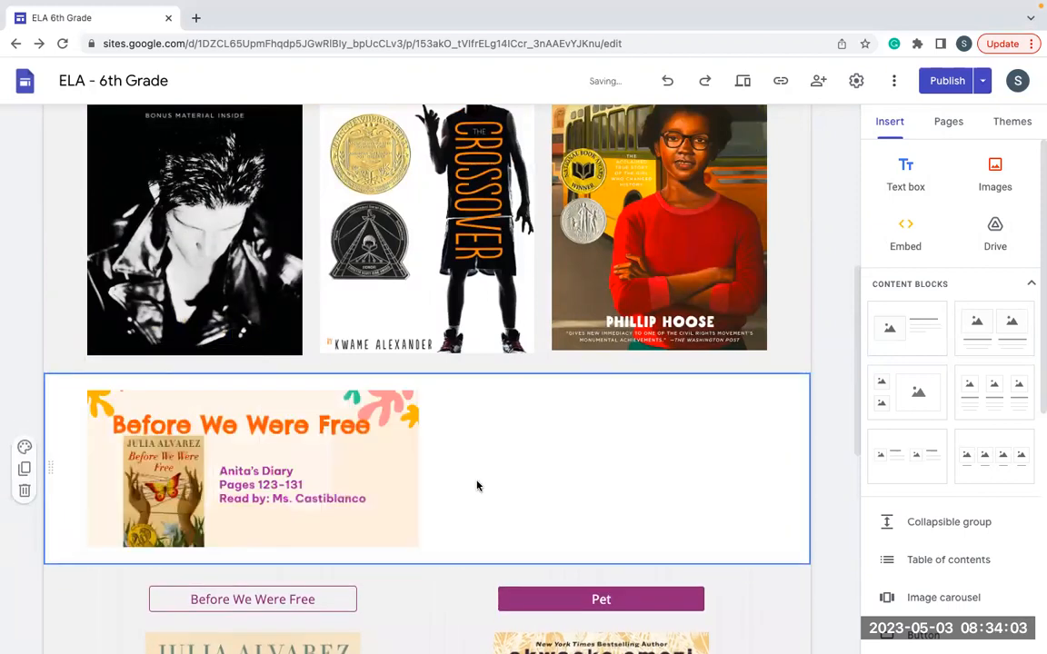
Step: Set the section color of the section holding the uploaded Before We Were Free image to Style 3
{"action": "left_click", "coordinate": [25, 447]}
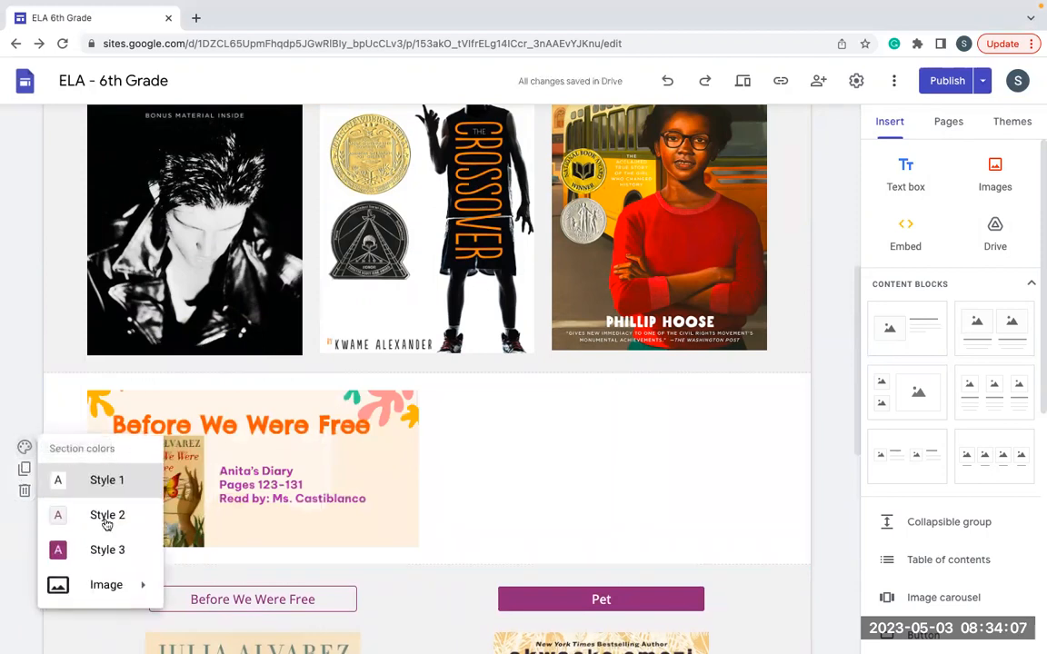
{"action": "left_click", "coordinate": [110, 551]}
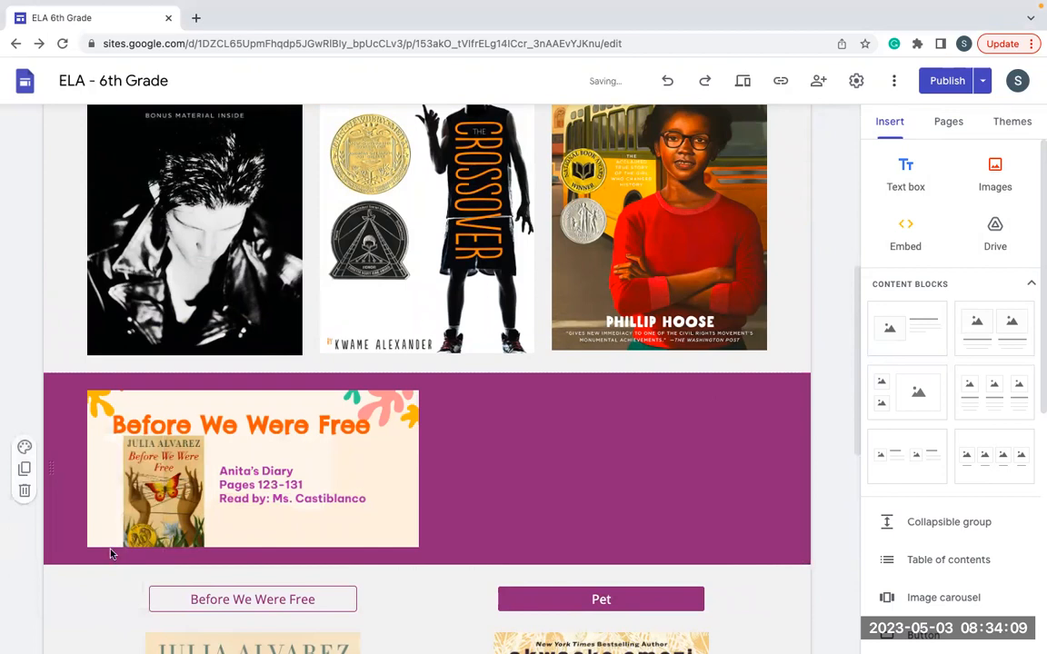
Step: Look through the gallery, albums and Google Drive as sources for the section's background image, without choosing one
{"action": "left_click", "coordinate": [24, 447]}
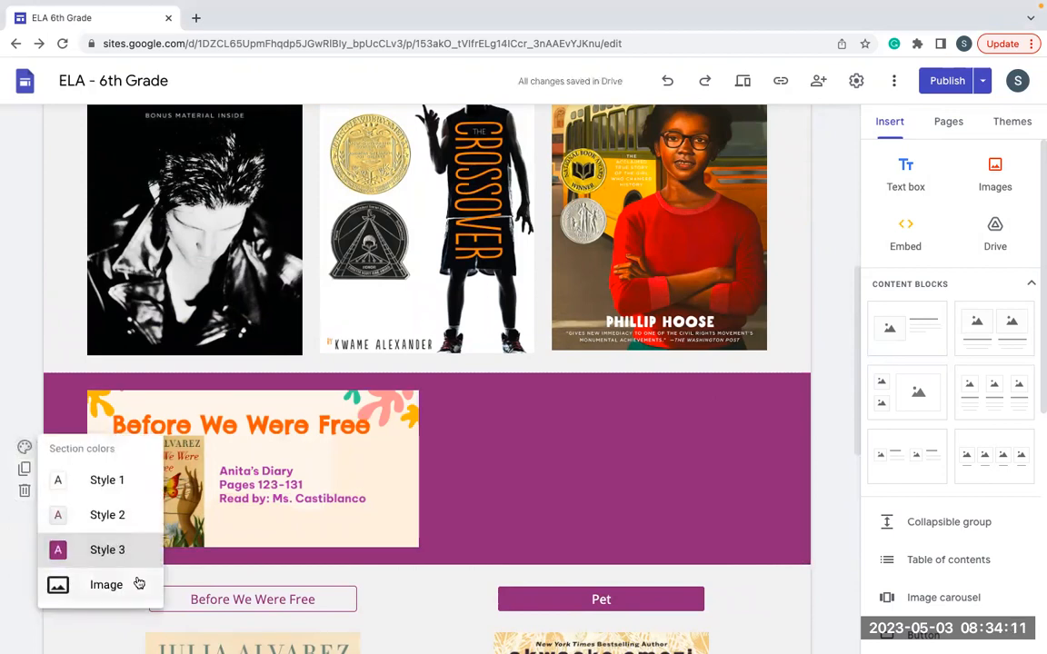
{"action": "mouse_move", "coordinate": [138, 583]}
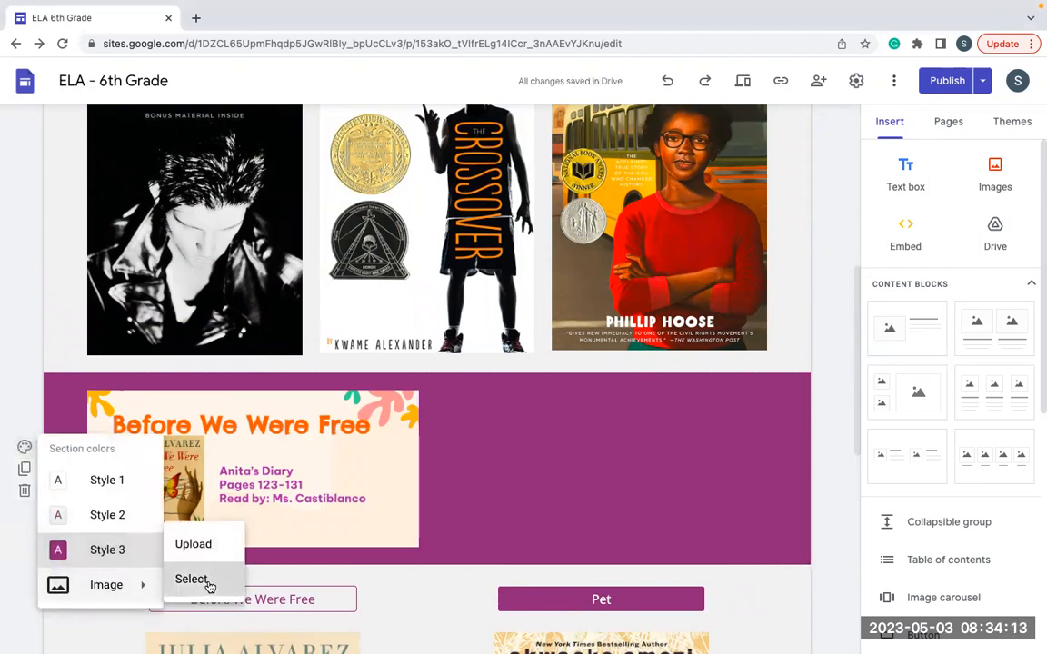
{"action": "left_click", "coordinate": [192, 580]}
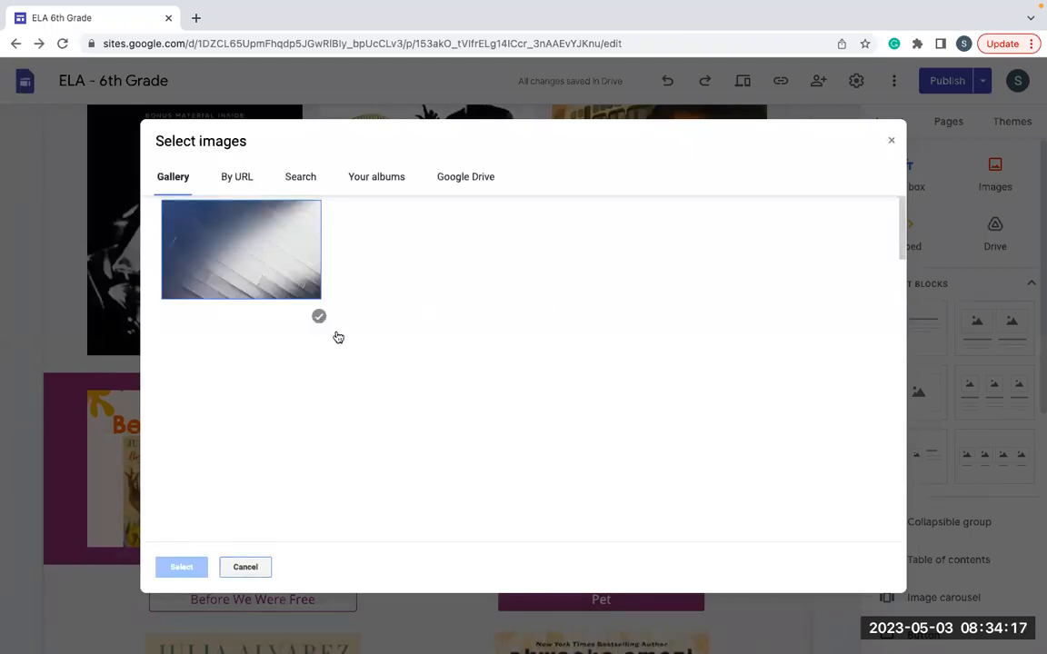
{"action": "scroll", "coordinate": [337, 337], "scroll_direction": "down", "scroll_amount": 2}
{"action": "scroll", "coordinate": [337, 337], "scroll_direction": "down", "scroll_amount": 1}
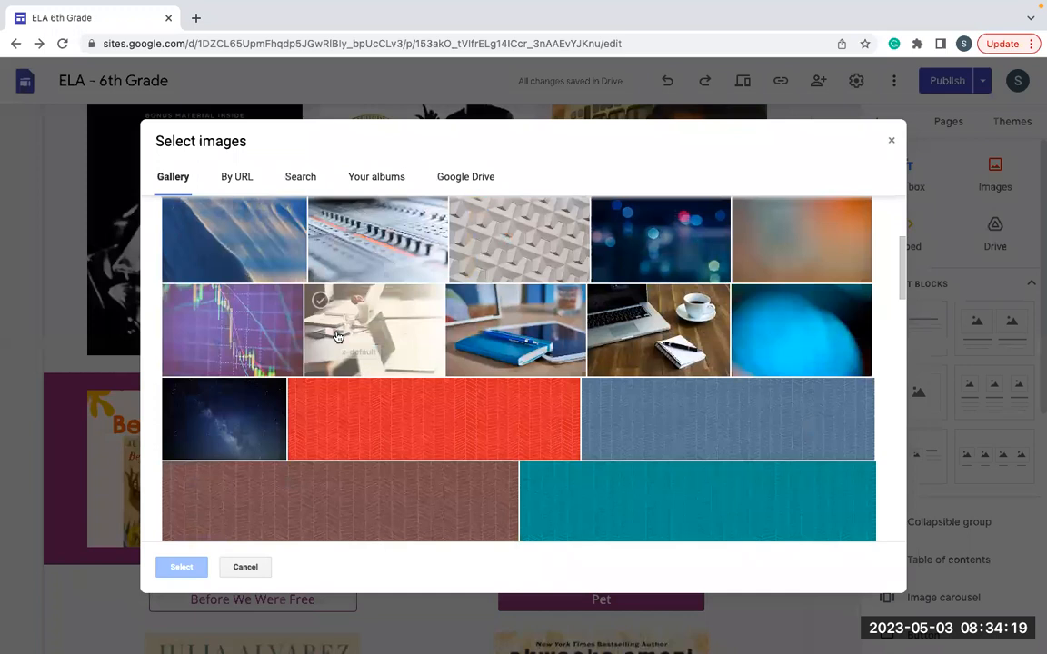
{"action": "scroll", "coordinate": [337, 337], "scroll_direction": "up", "scroll_amount": 3}
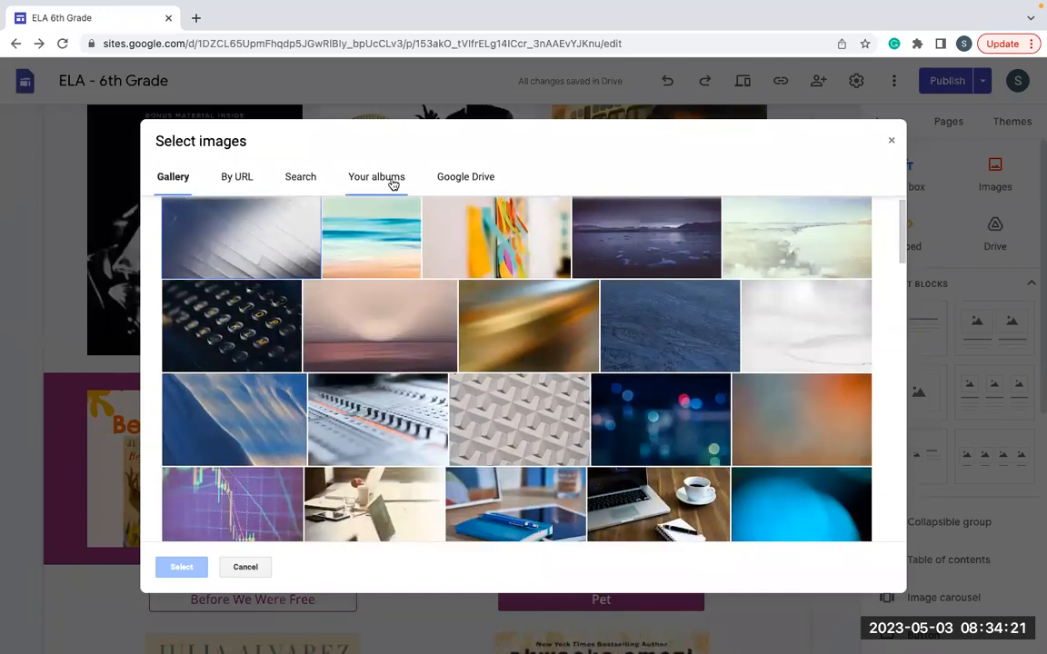
{"action": "left_click", "coordinate": [392, 181]}
{"action": "left_click", "coordinate": [468, 179]}
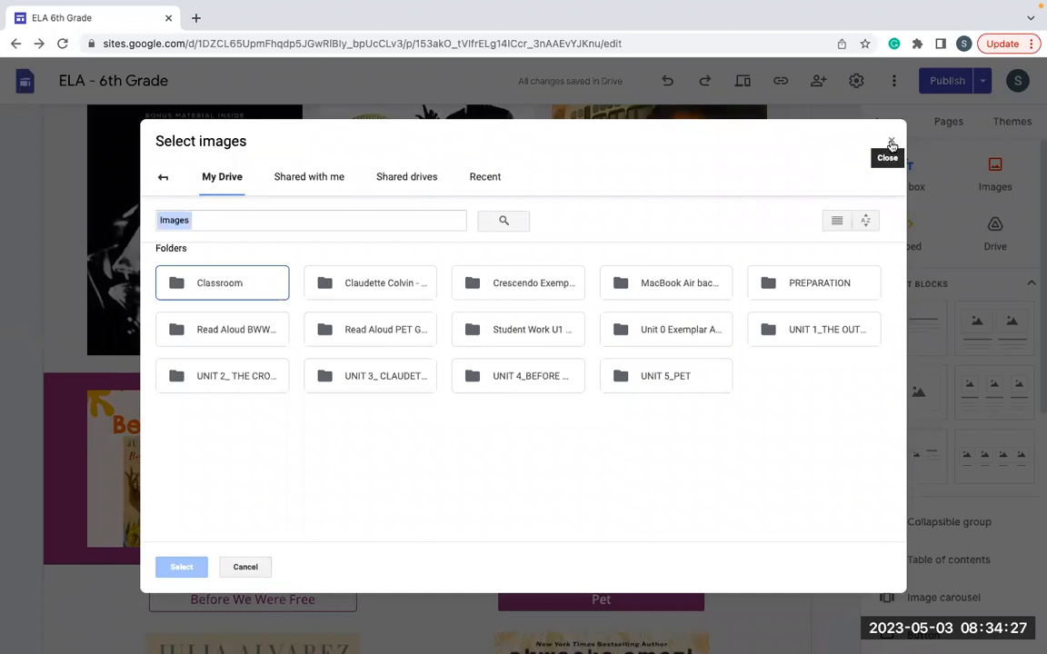
{"action": "left_click", "coordinate": [891, 146]}
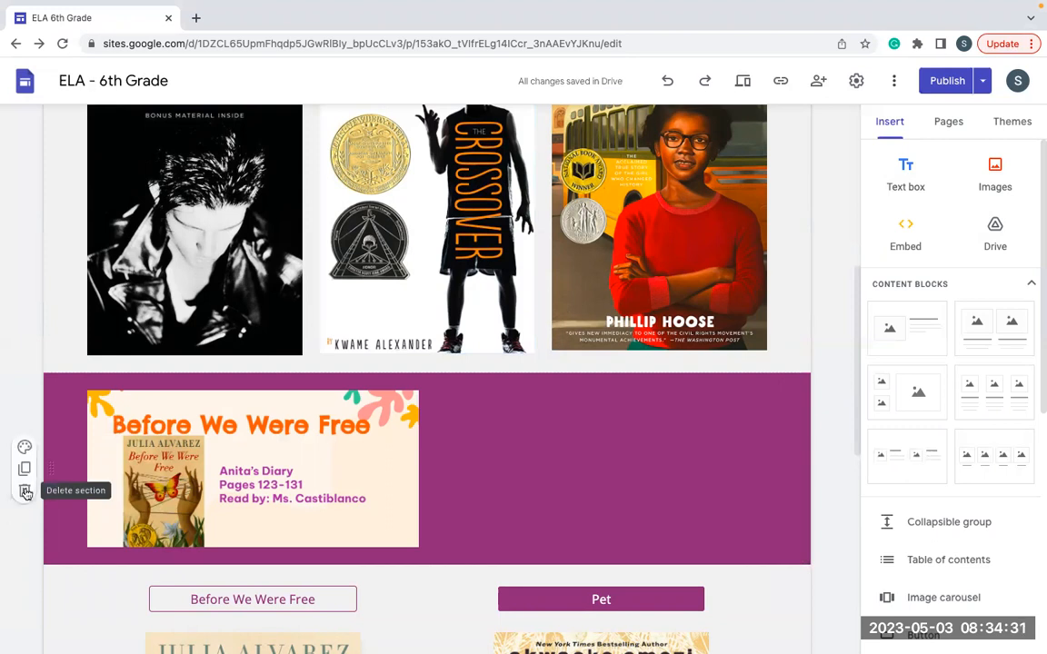
Step: Delete the section containing the uploaded Before We Were Free image
{"action": "left_click", "coordinate": [25, 492]}
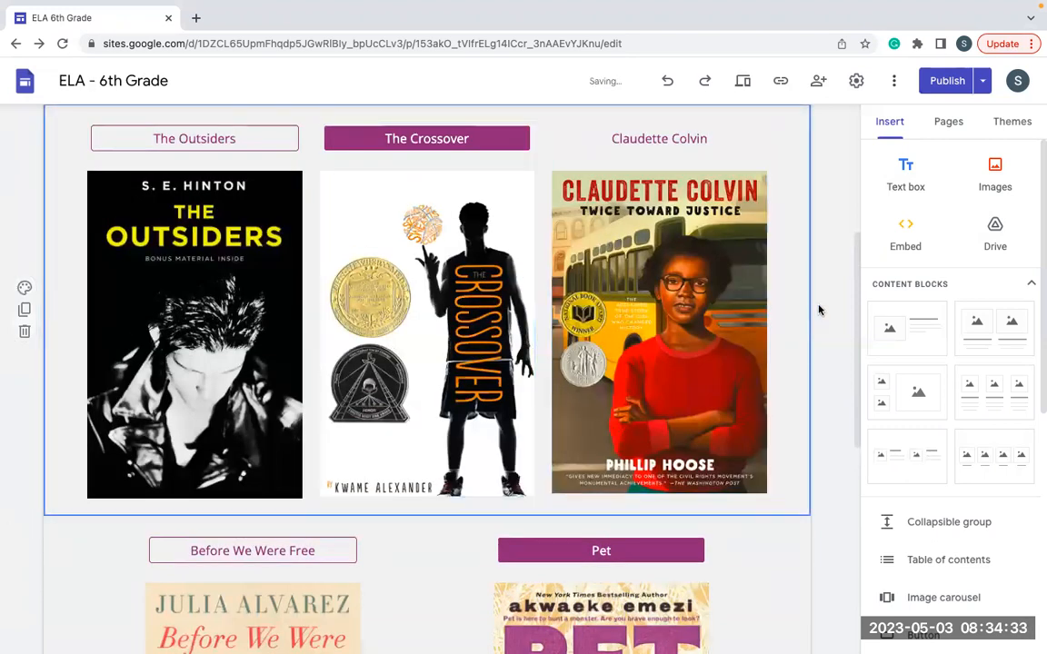
Step: Insert a divider below the Before We Were Free and Pet covers, and look through the remaining insertable elements
{"action": "scroll", "coordinate": [820, 408], "scroll_direction": "down", "scroll_amount": 5}
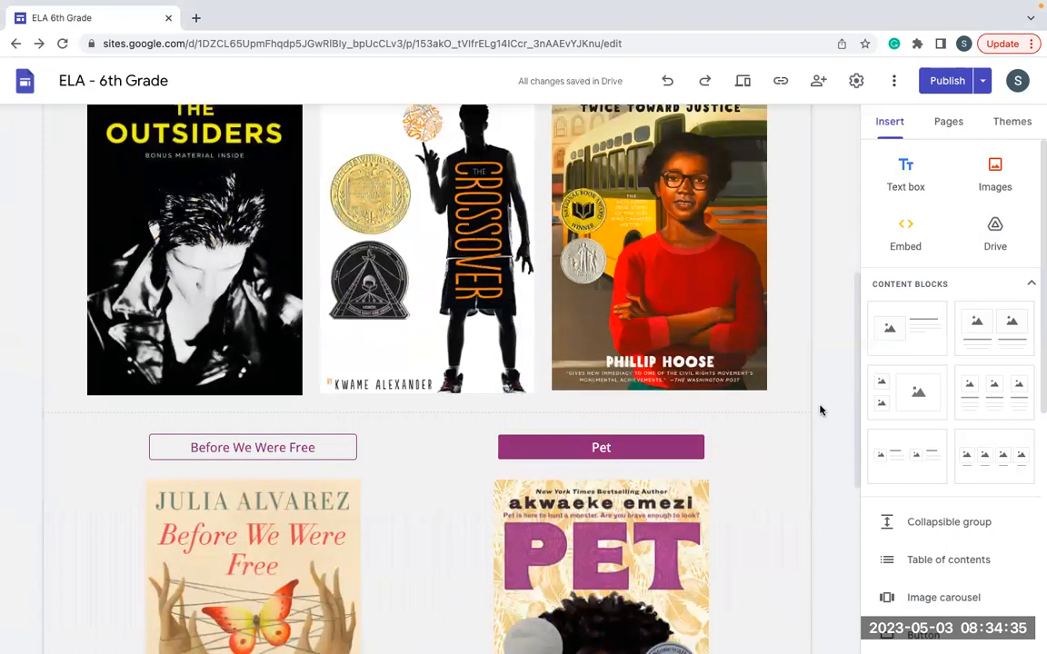
{"action": "scroll", "coordinate": [820, 410], "scroll_direction": "down", "scroll_amount": 2}
{"action": "scroll", "coordinate": [481, 516], "scroll_direction": "down", "scroll_amount": 1}
{"action": "scroll", "coordinate": [482, 516], "scroll_direction": "up", "scroll_amount": 1}
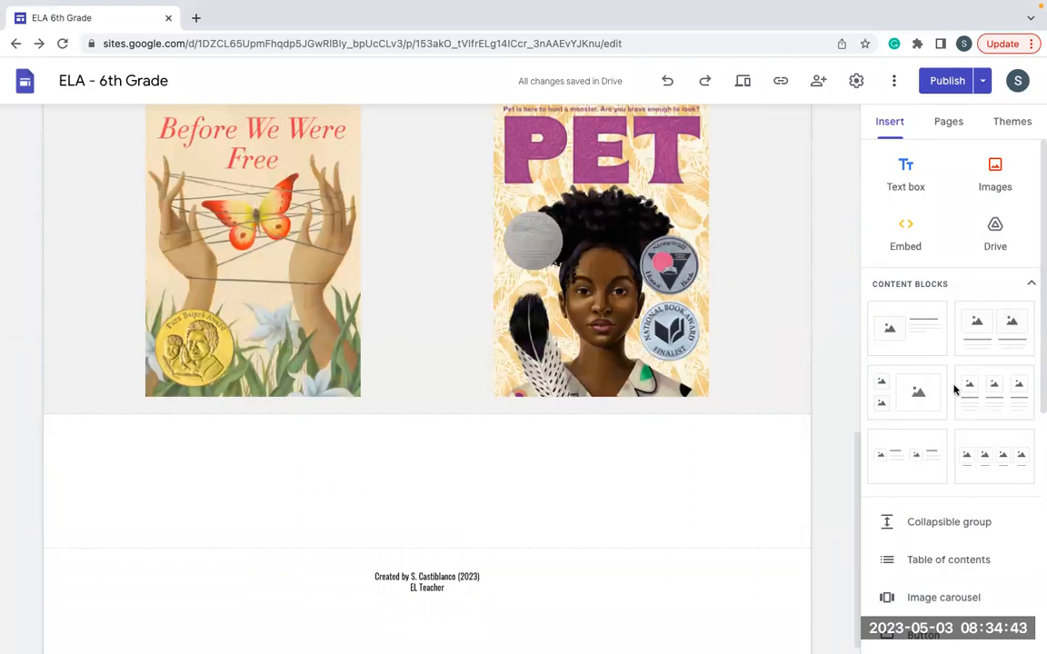
{"action": "scroll", "coordinate": [954, 467], "scroll_direction": "down", "scroll_amount": 2}
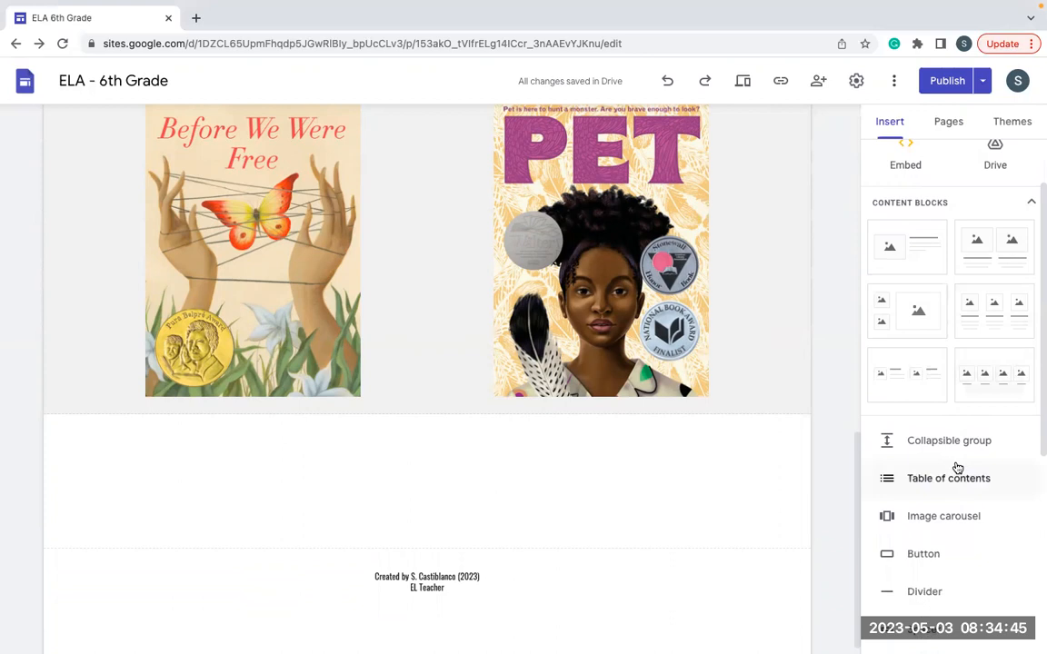
{"action": "scroll", "coordinate": [956, 467], "scroll_direction": "down", "scroll_amount": 1}
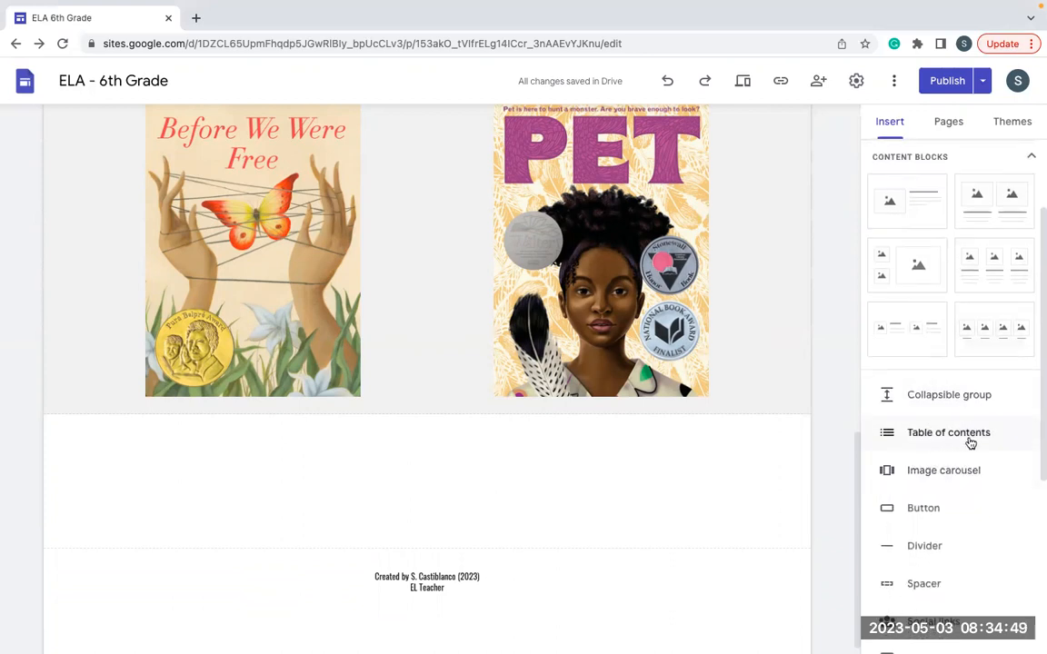
{"action": "scroll", "coordinate": [941, 518], "scroll_direction": "down", "scroll_amount": 2}
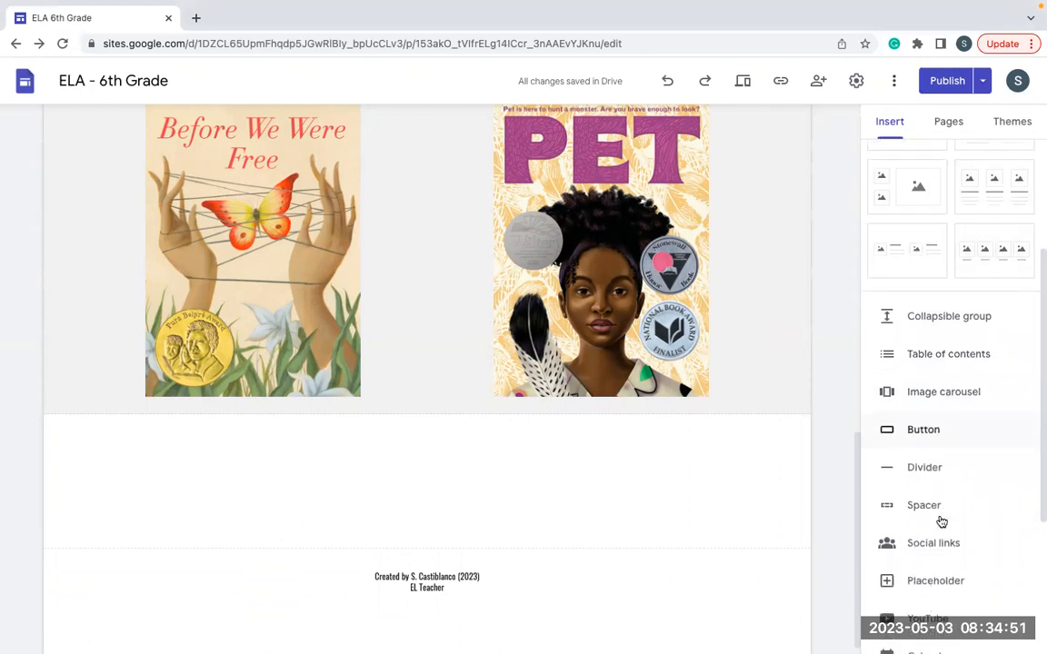
{"action": "left_click", "coordinate": [944, 472]}
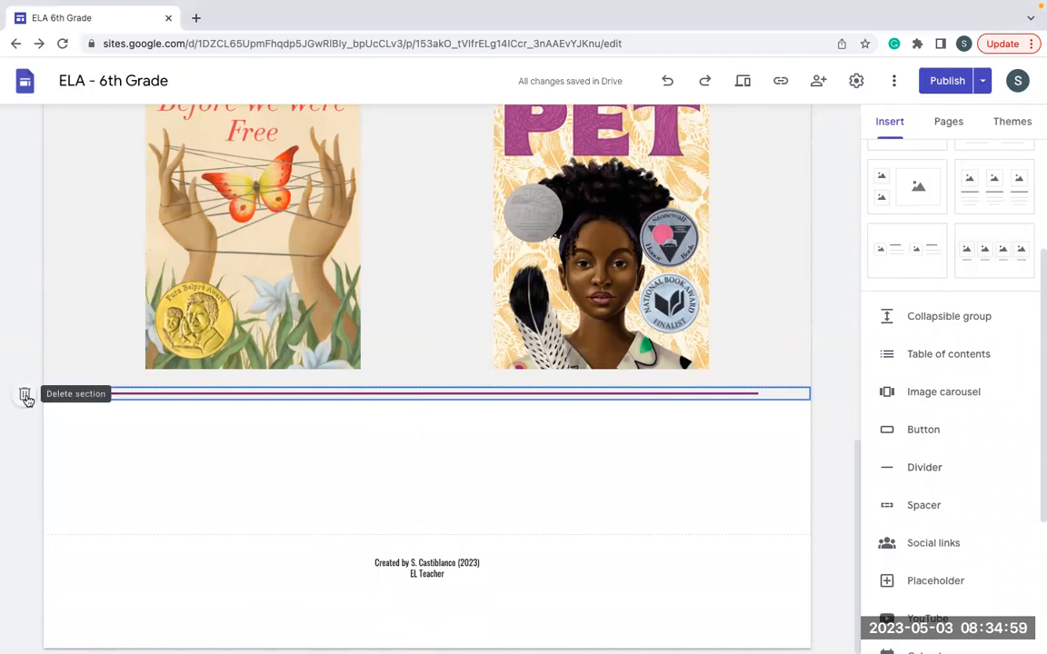
{"action": "scroll", "coordinate": [876, 568], "scroll_direction": "down", "scroll_amount": 2}
{"action": "scroll", "coordinate": [917, 591], "scroll_direction": "down", "scroll_amount": 4}
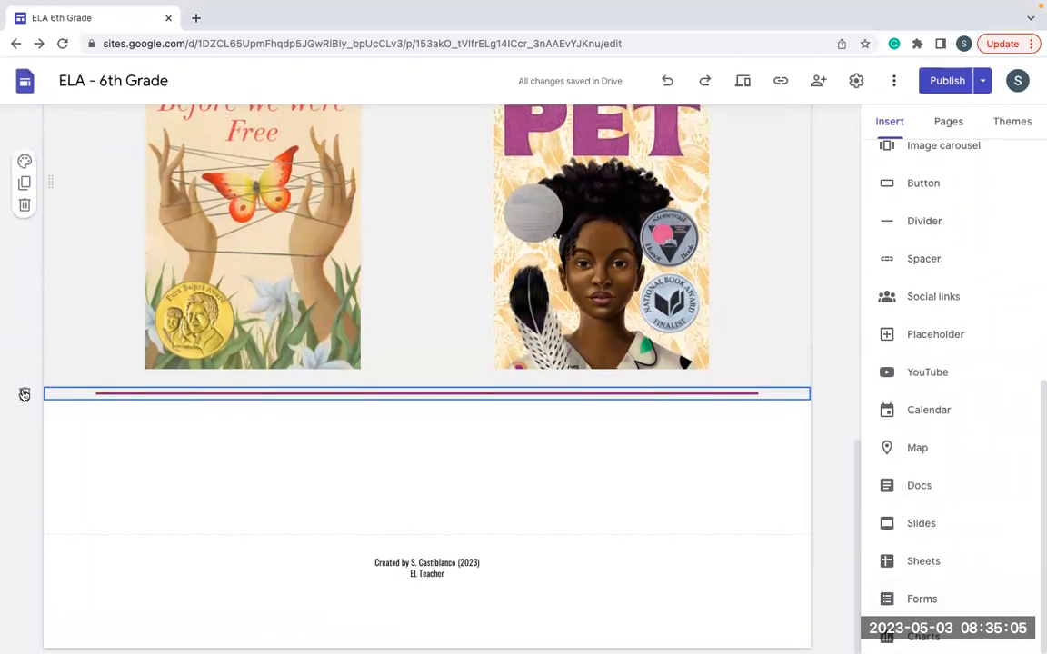
Step: Open the site's Pet page for editing
{"action": "scroll", "coordinate": [539, 495], "scroll_direction": "up", "scroll_amount": 3}
{"action": "scroll", "coordinate": [539, 491], "scroll_direction": "up", "scroll_amount": 3}
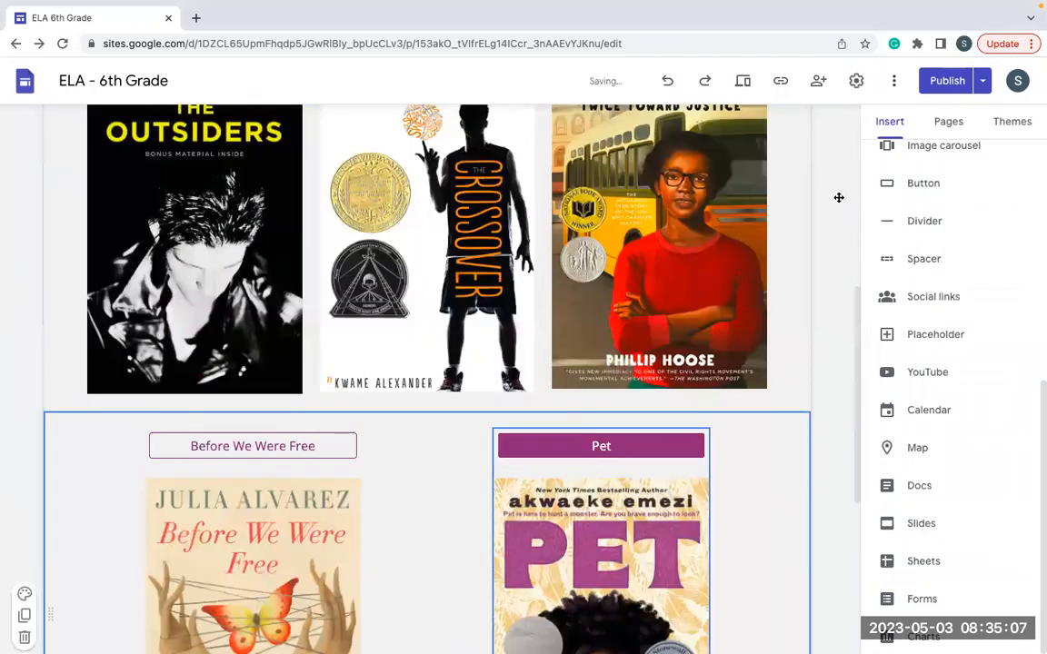
{"action": "scroll", "coordinate": [834, 195], "scroll_direction": "up", "scroll_amount": 4}
{"action": "left_click", "coordinate": [951, 123]}
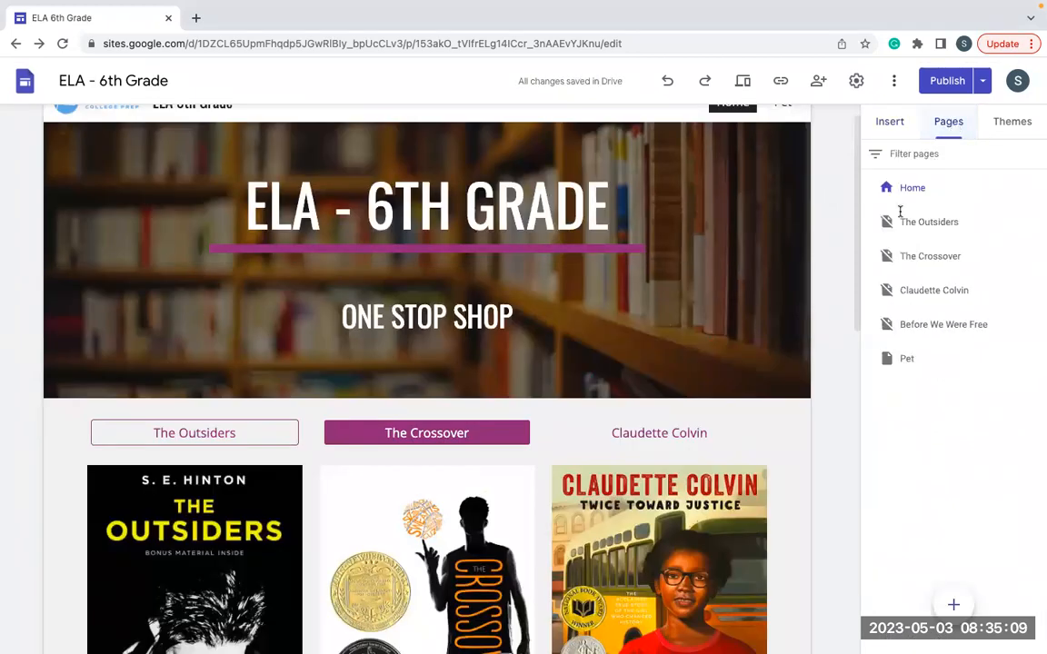
{"action": "left_click", "coordinate": [908, 359]}
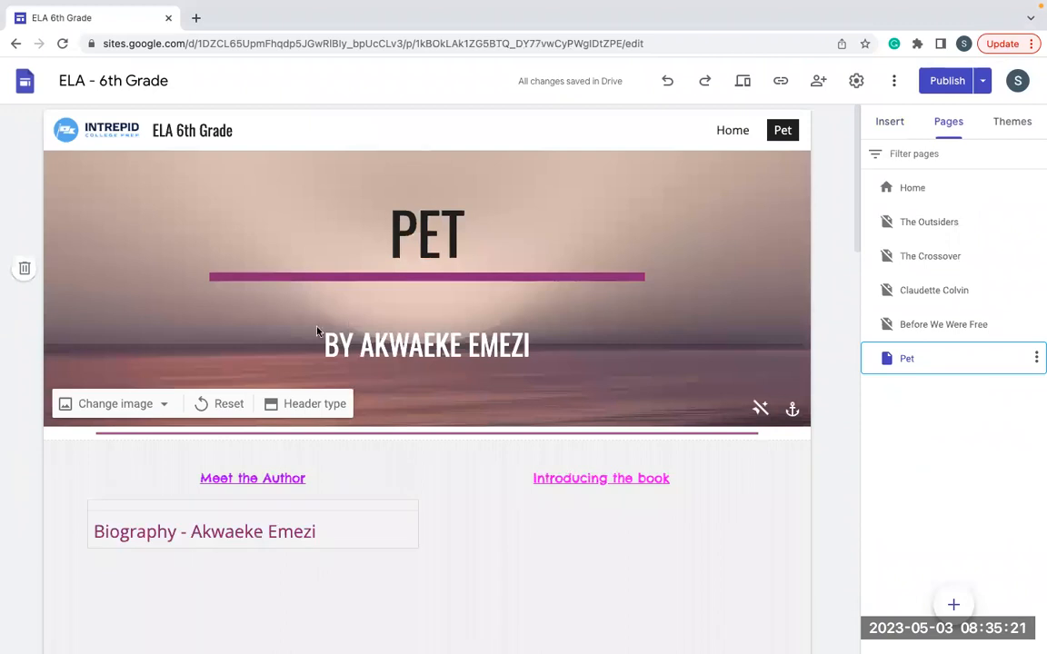
Step: Insert a text box between the author and book video section and the Read Aloud banner, reading "Meet the publisher"
{"action": "scroll", "coordinate": [188, 388], "scroll_direction": "down", "scroll_amount": 2}
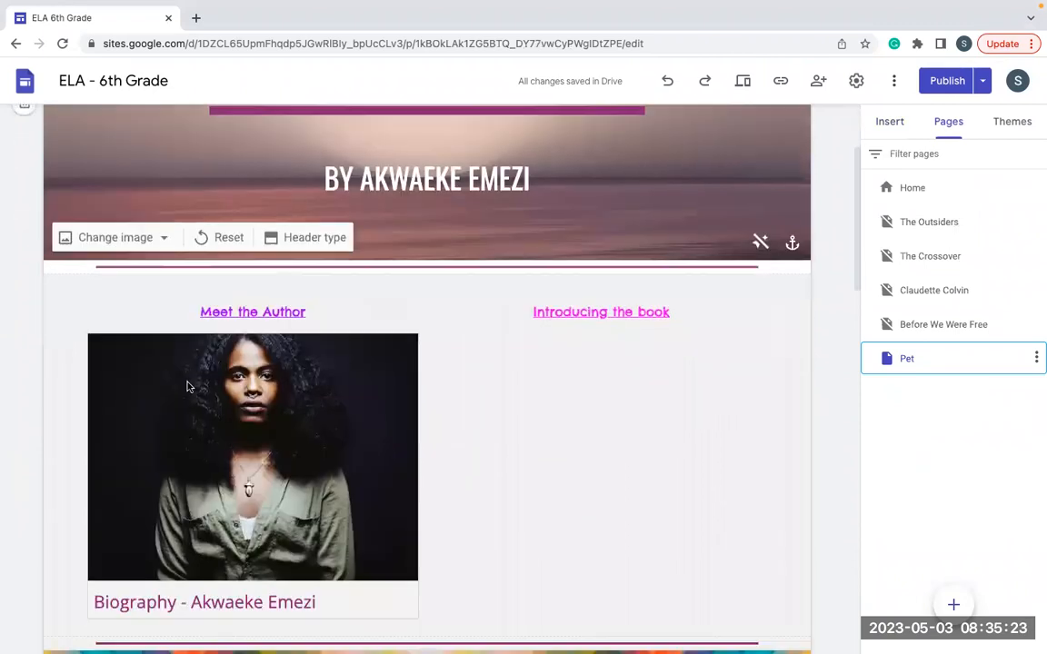
{"action": "scroll", "coordinate": [188, 388], "scroll_direction": "down", "scroll_amount": 1}
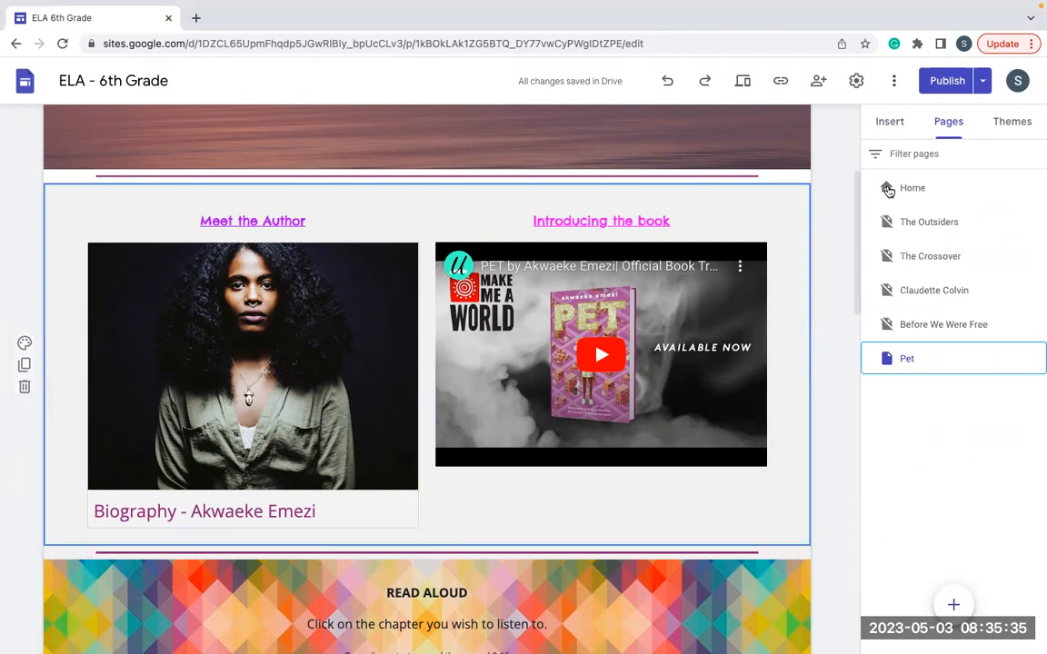
{"action": "left_click", "coordinate": [889, 124]}
{"action": "scroll", "coordinate": [928, 327], "scroll_direction": "up", "scroll_amount": 5}
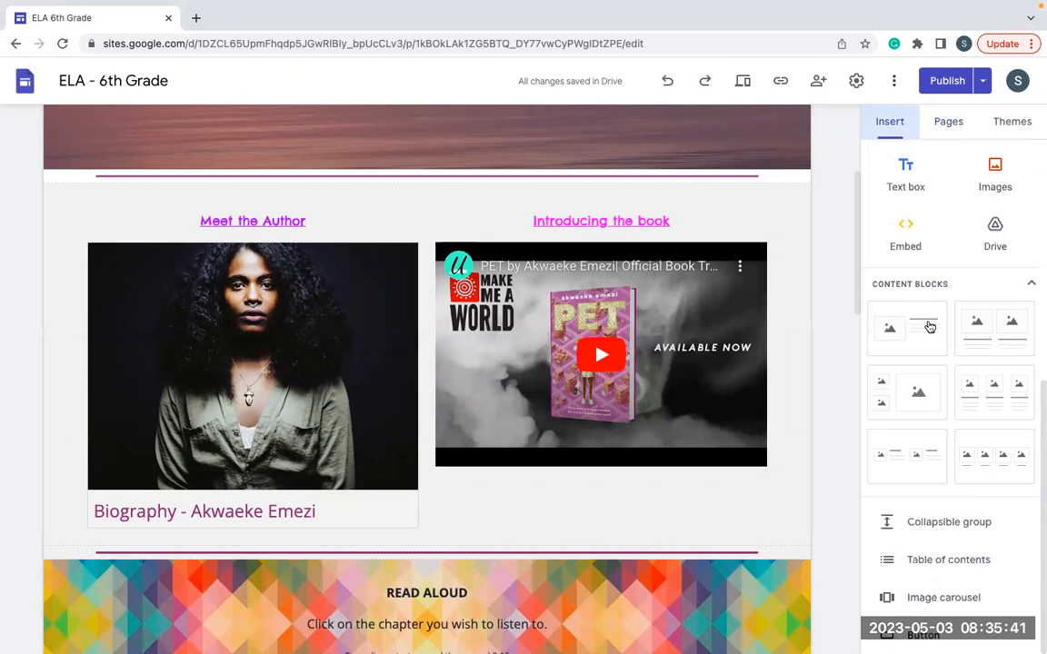
{"action": "left_click", "coordinate": [906, 174]}
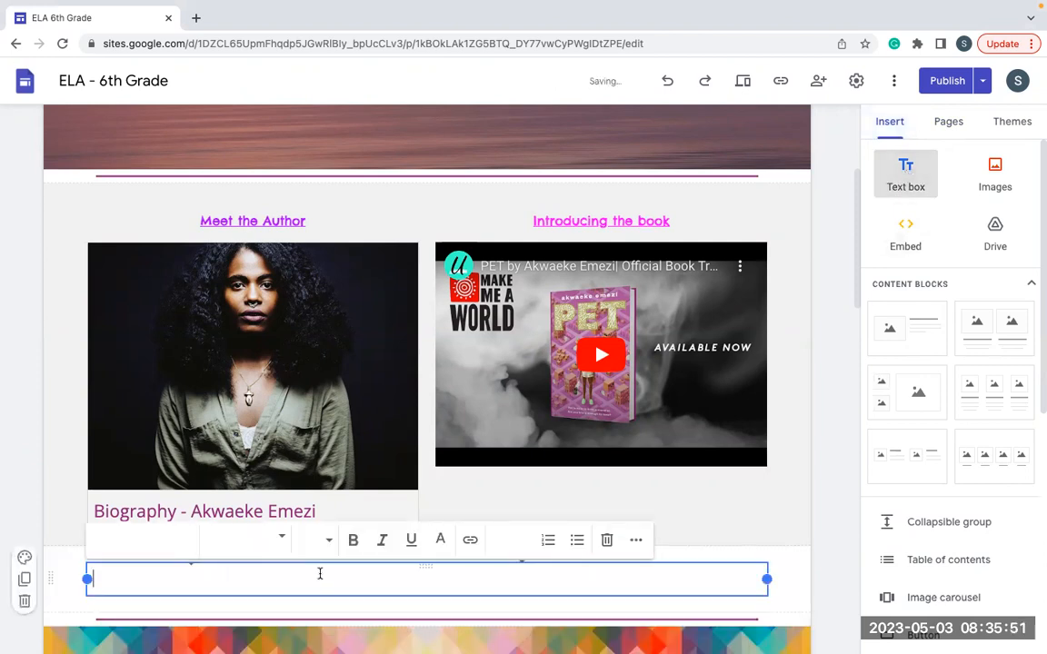
{"action": "scroll", "coordinate": [320, 574], "scroll_direction": "down", "scroll_amount": 4}
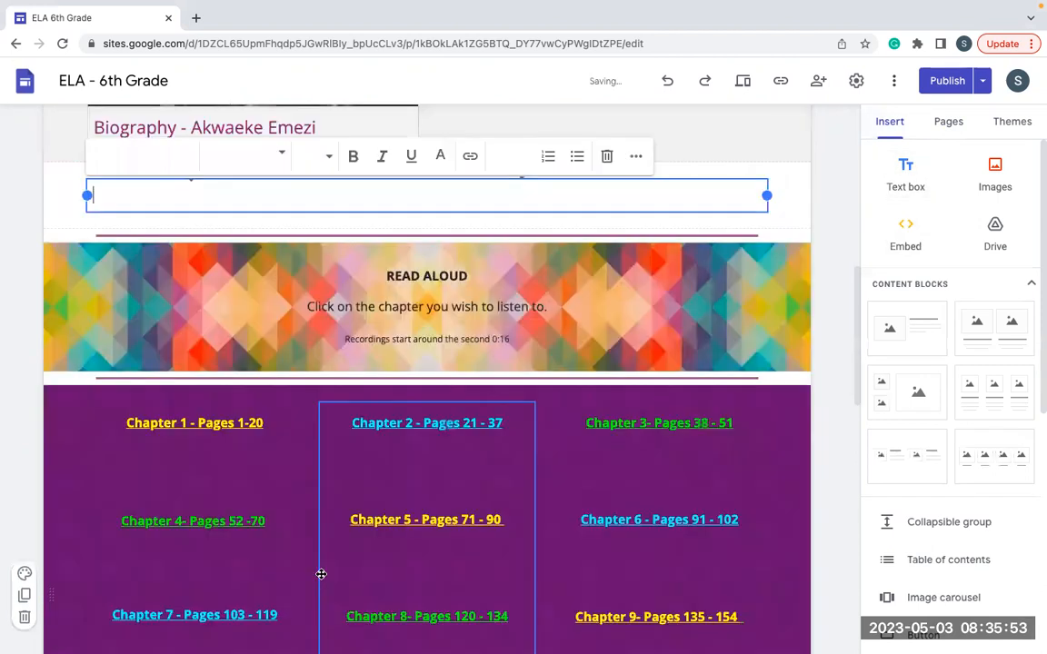
{"action": "scroll", "coordinate": [321, 574], "scroll_direction": "up", "scroll_amount": 4}
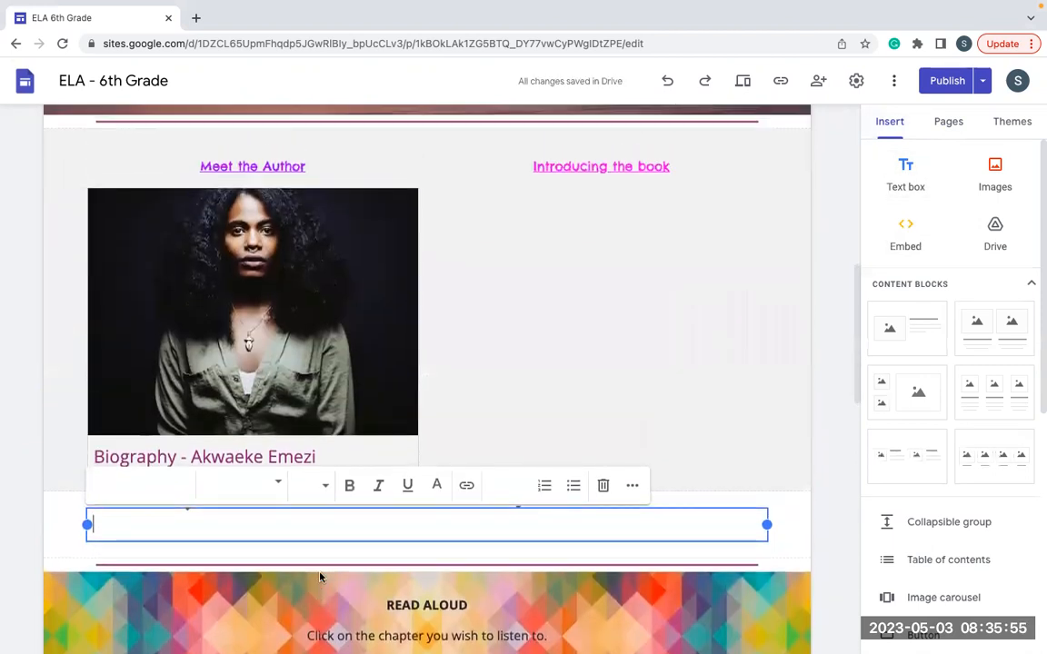
{"action": "scroll", "coordinate": [320, 574], "scroll_direction": "up", "scroll_amount": 1}
{"action": "type", "text": "Meet the publish"}
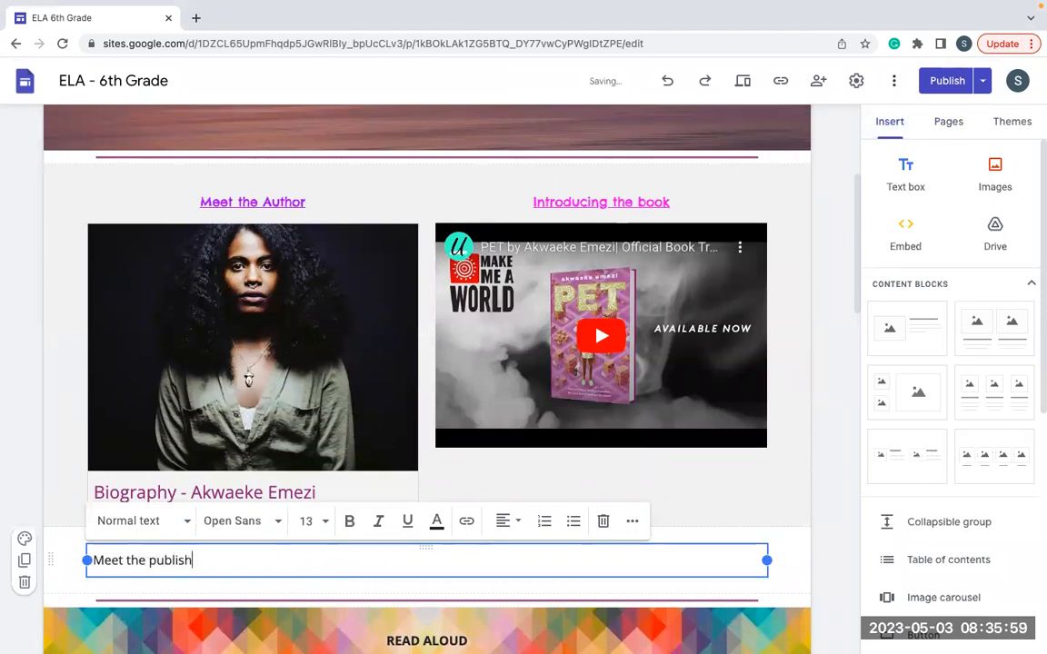
{"action": "type", "text": "er"}
Step: Start adding a link to the "Meet the publisher" text, and view the site pages offered as link targets
{"action": "left_click_drag", "start_coordinate": [222, 561], "coordinate": [91, 563]}
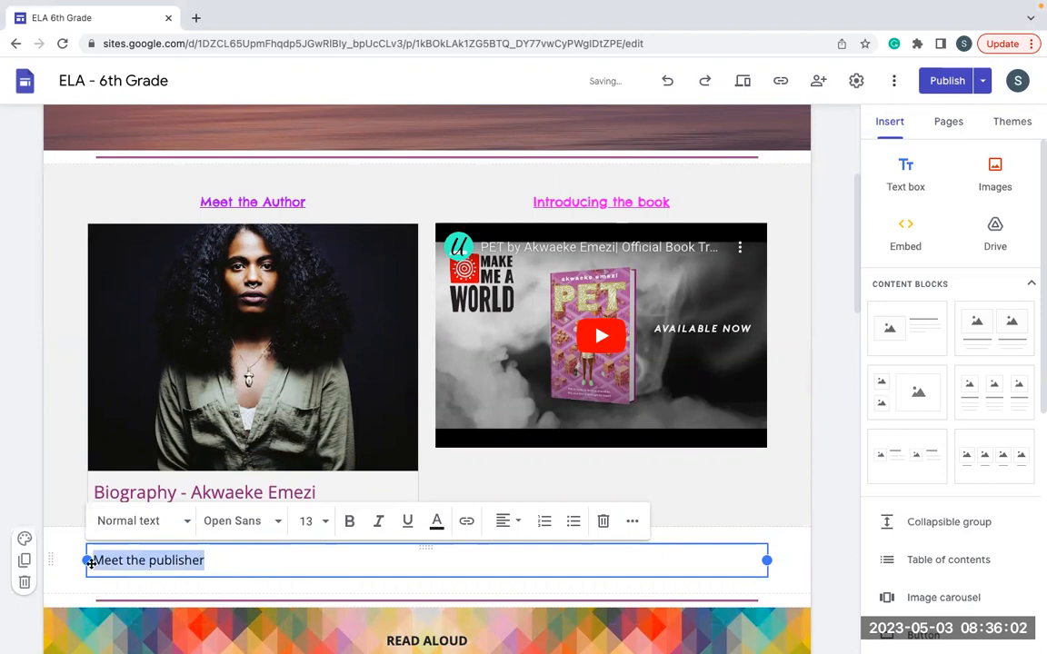
{"action": "left_click", "coordinate": [465, 523]}
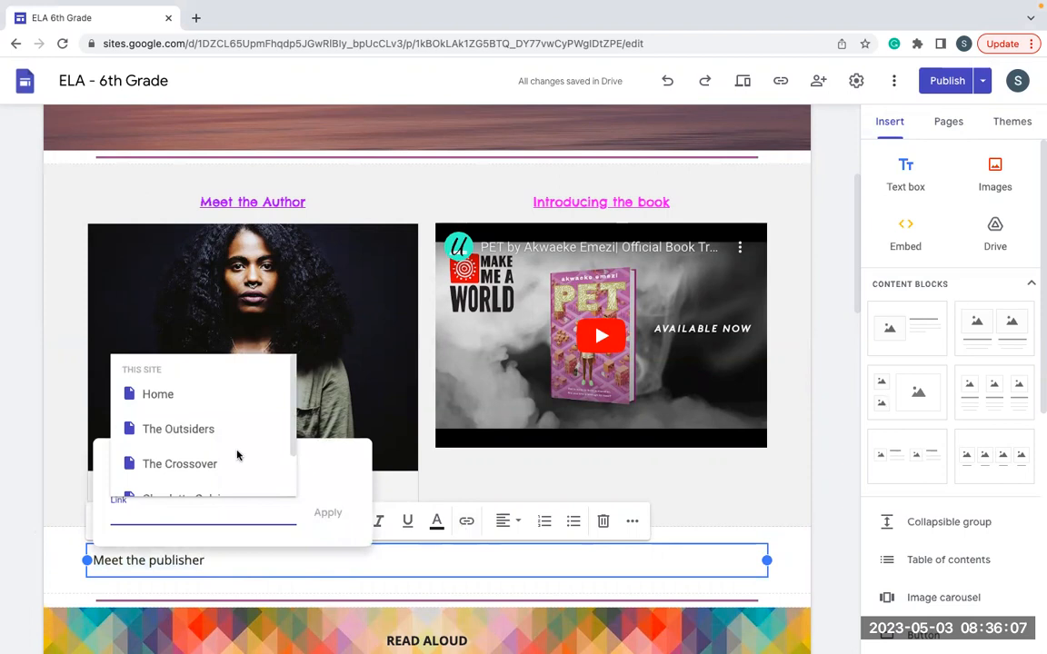
{"action": "scroll", "coordinate": [227, 465], "scroll_direction": "down", "scroll_amount": 2}
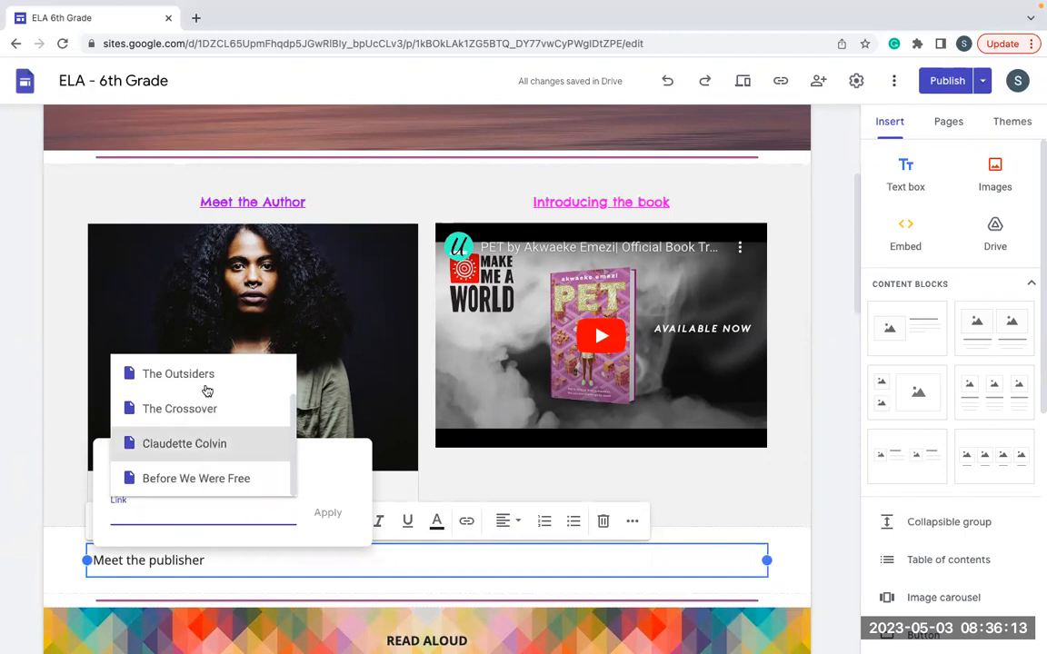
Step: Search Google for "penguin publishers" in a new browser tab
{"action": "left_click", "coordinate": [195, 17]}
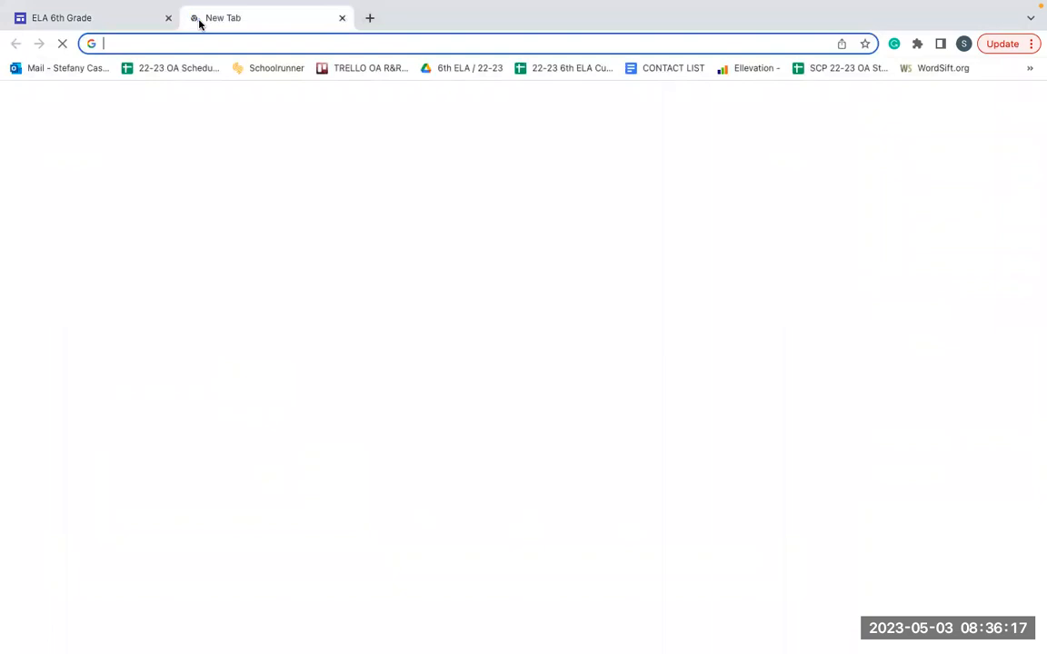
{"action": "type", "text": "peng"}
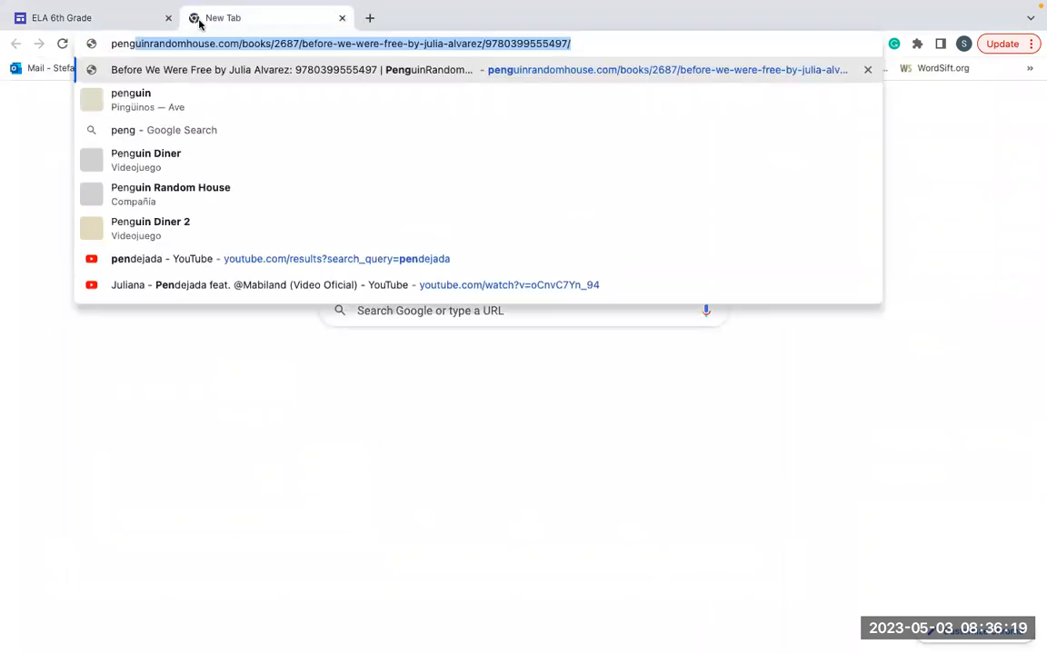
{"action": "type", "text": "uin pu"}
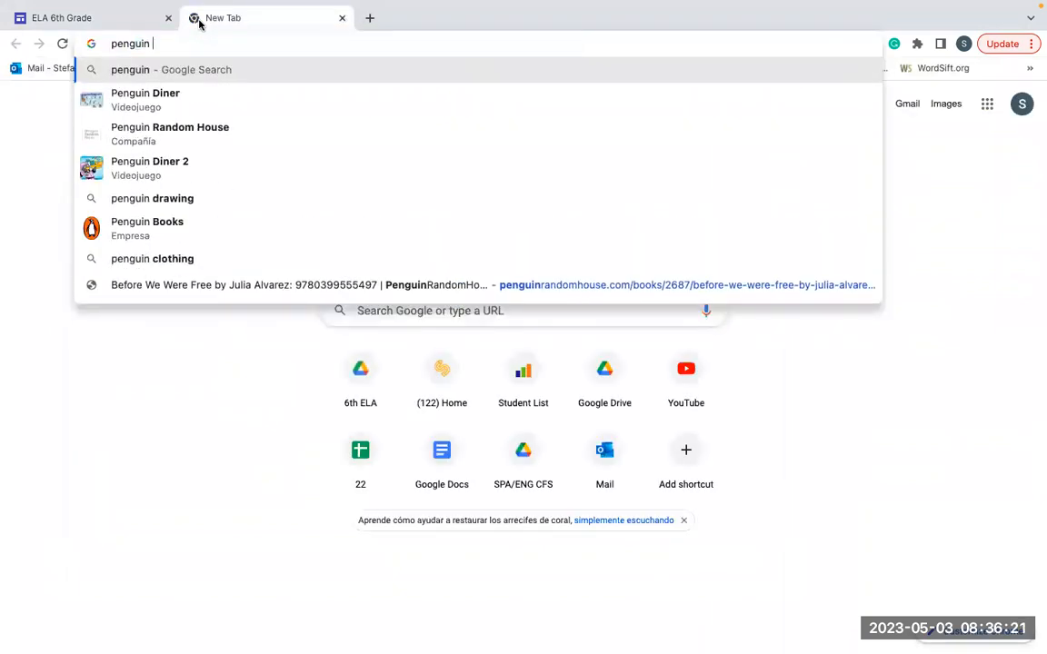
{"action": "key", "text": "Down"}
{"action": "key", "text": "Down"}
{"action": "key", "text": "Down"}
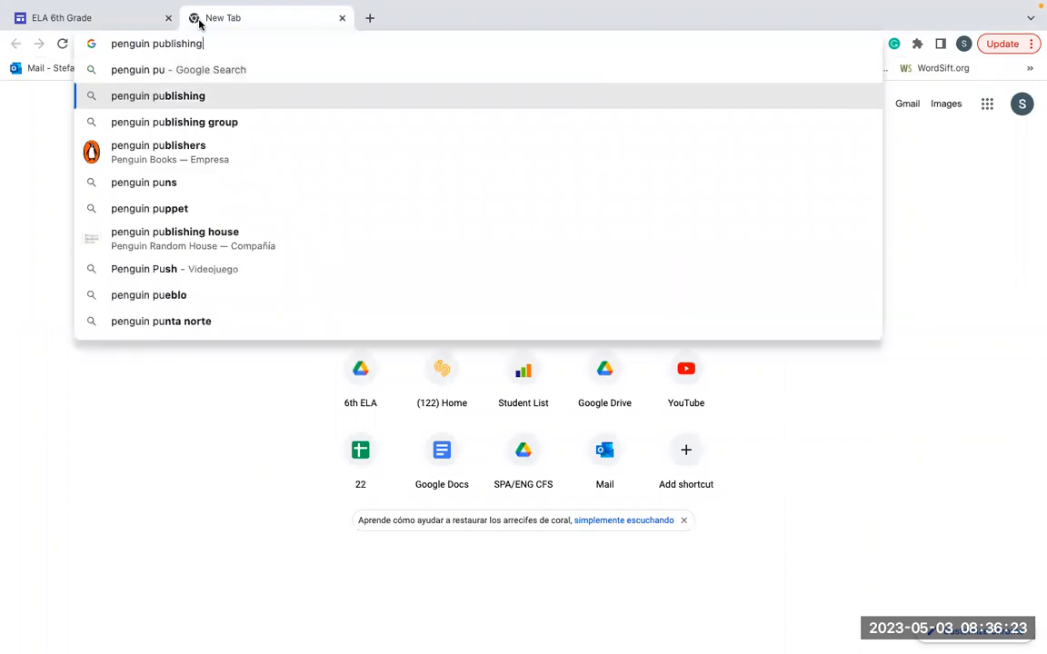
{"action": "key", "text": "Return"}
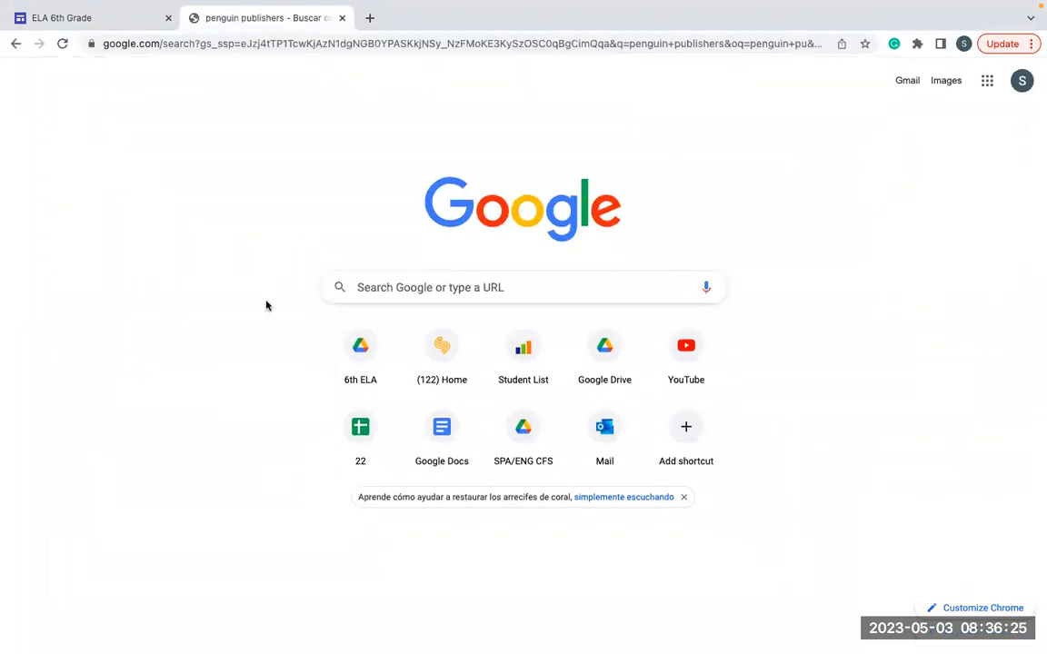
{"action": "left_click", "coordinate": [179, 231]}
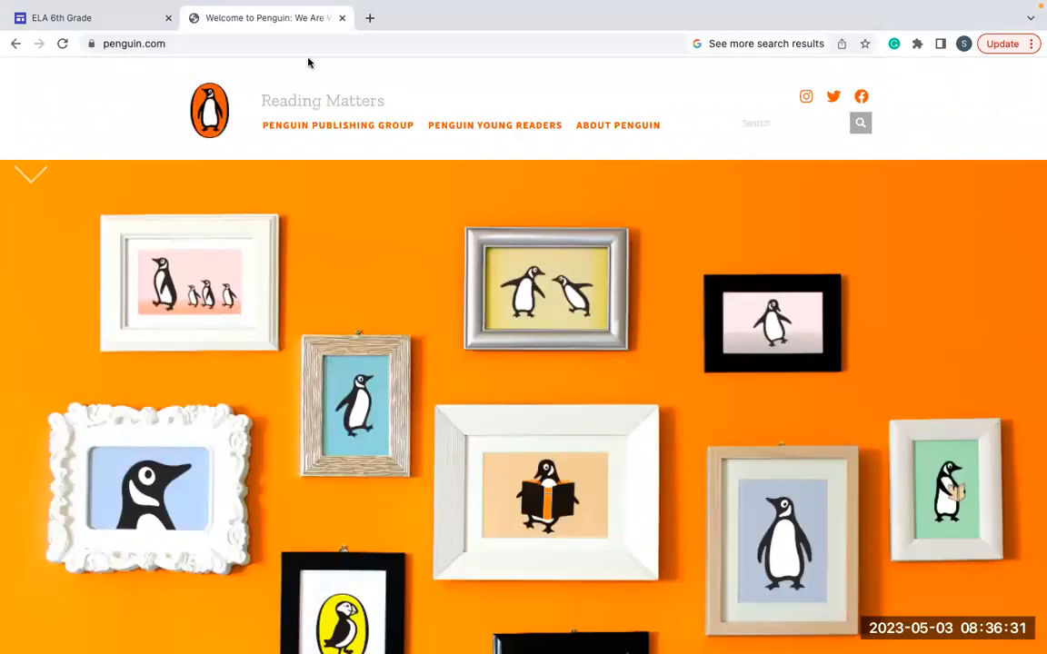
{"action": "left_click", "coordinate": [299, 43]}
{"action": "key", "text": "ctrl+c"}
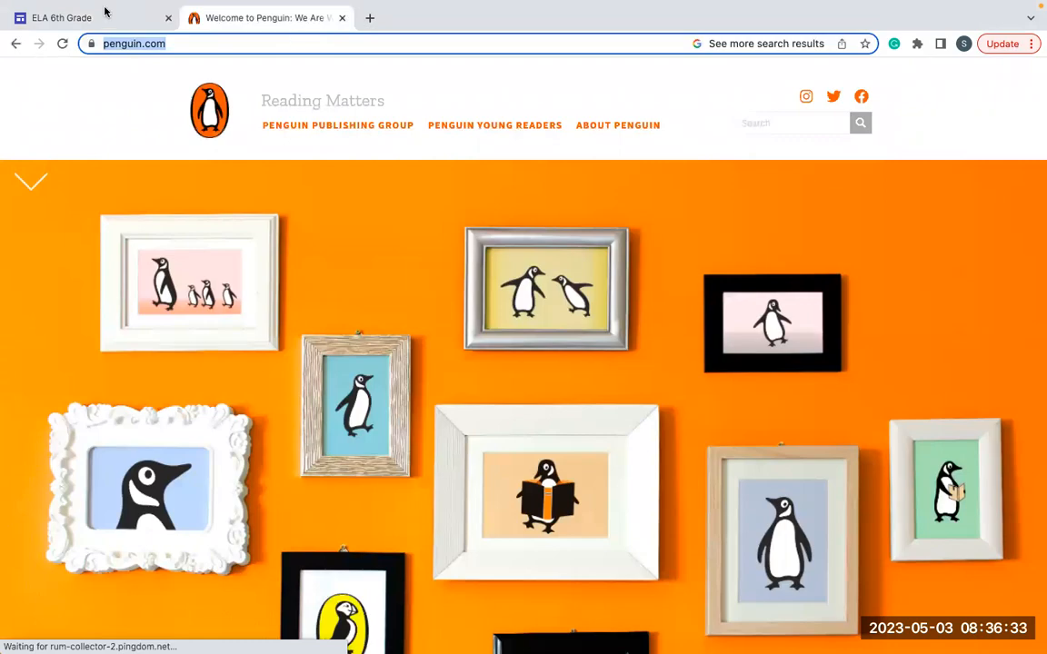
{"action": "left_click", "coordinate": [104, 11]}
{"action": "left_click", "coordinate": [195, 510]}
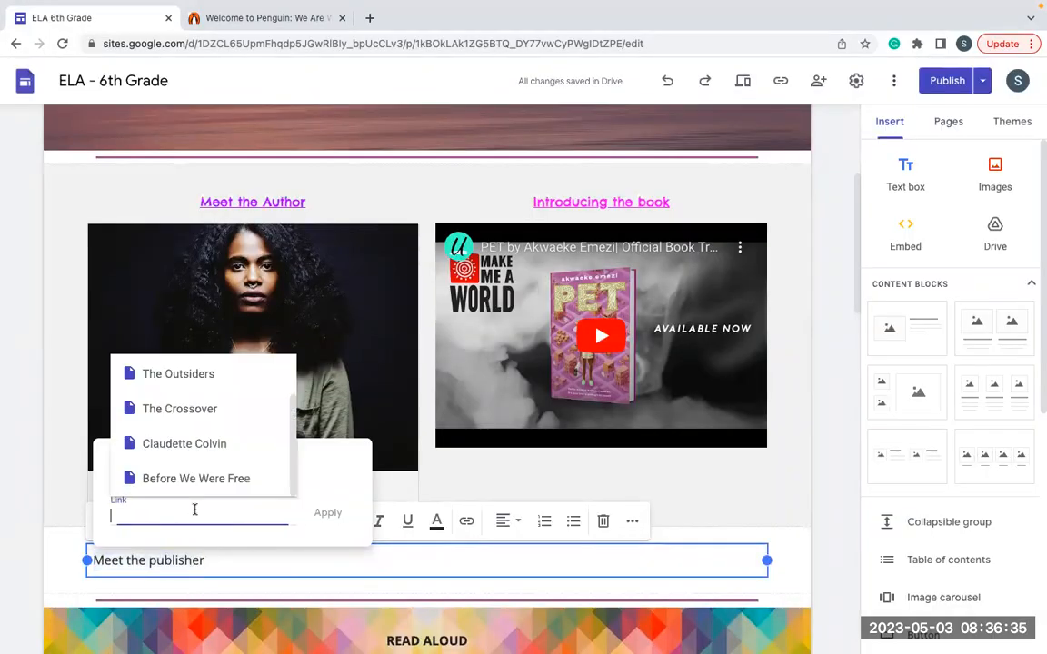
{"action": "key", "text": "ctrl+v"}
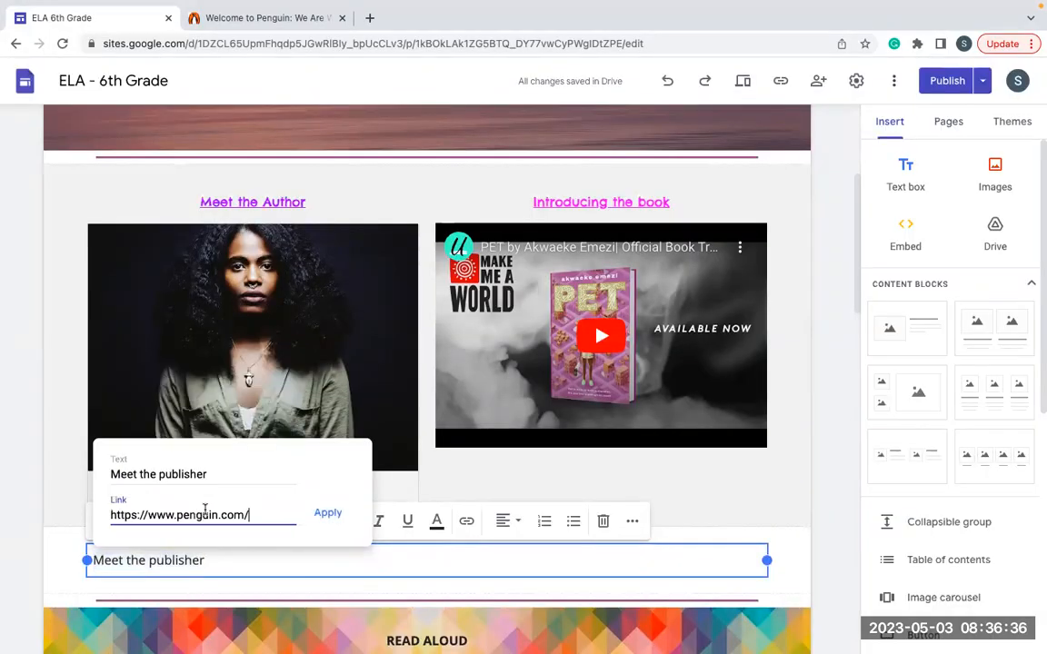
{"action": "left_click", "coordinate": [330, 515]}
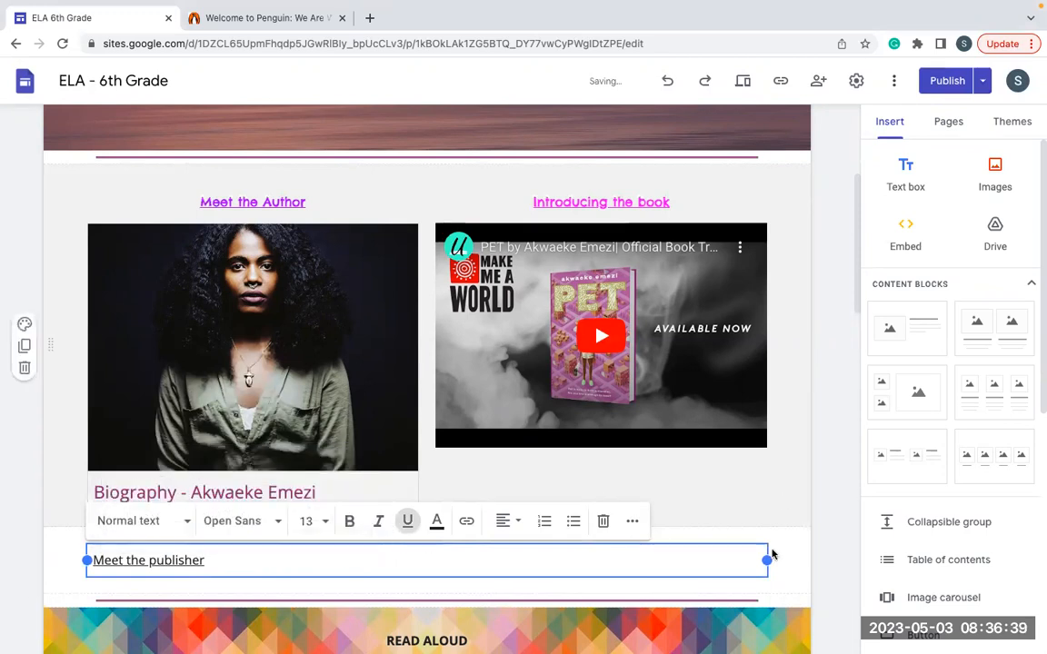
{"action": "scroll", "coordinate": [777, 557], "scroll_direction": "down", "scroll_amount": 3}
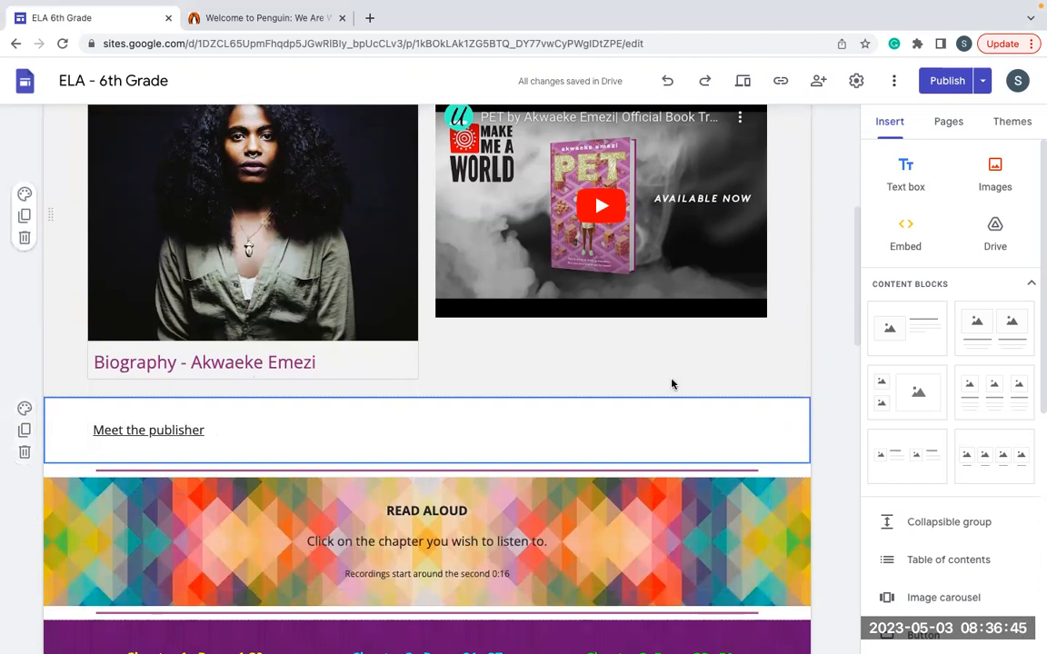
{"action": "left_click", "coordinate": [294, 210]}
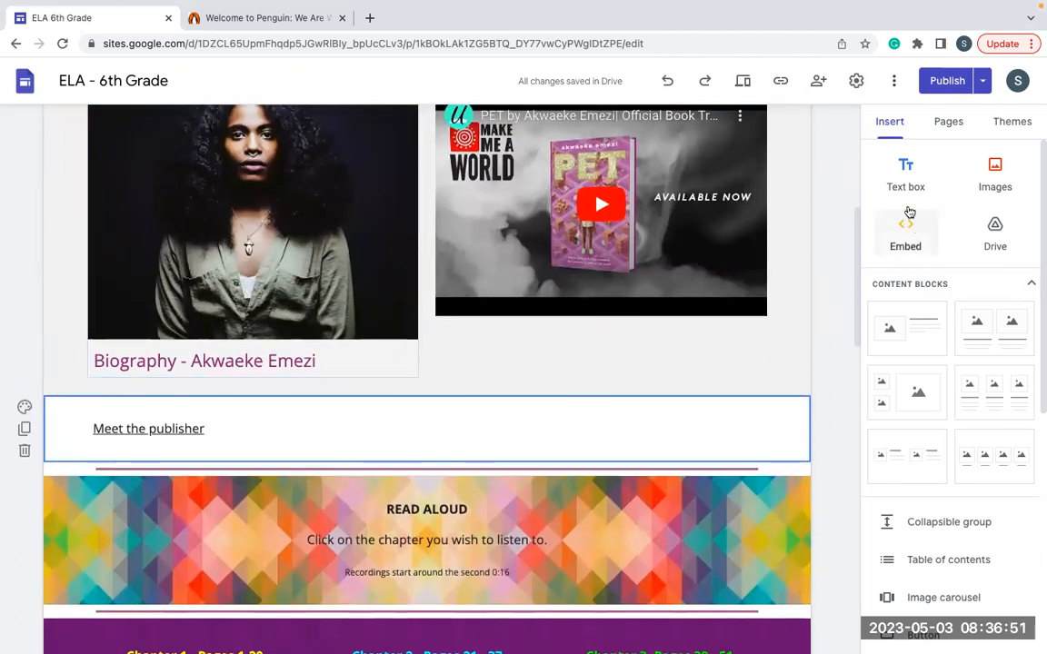
{"action": "left_click", "coordinate": [913, 236]}
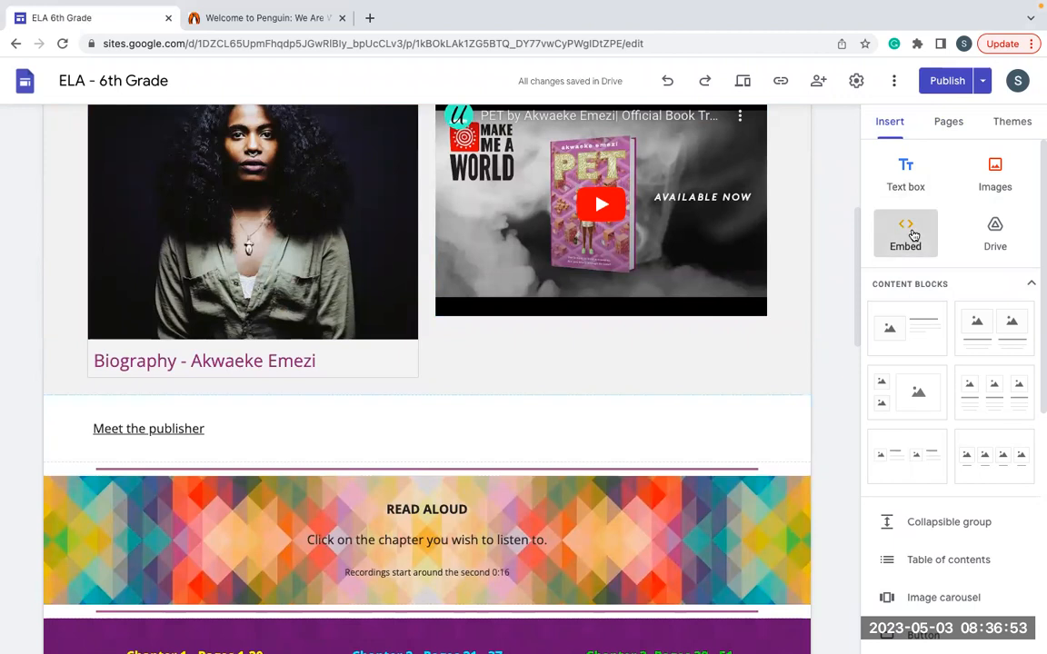
{"action": "left_click", "coordinate": [253, 21]}
{"action": "left_click", "coordinate": [221, 43]}
{"action": "key", "text": "ctrl+c"}
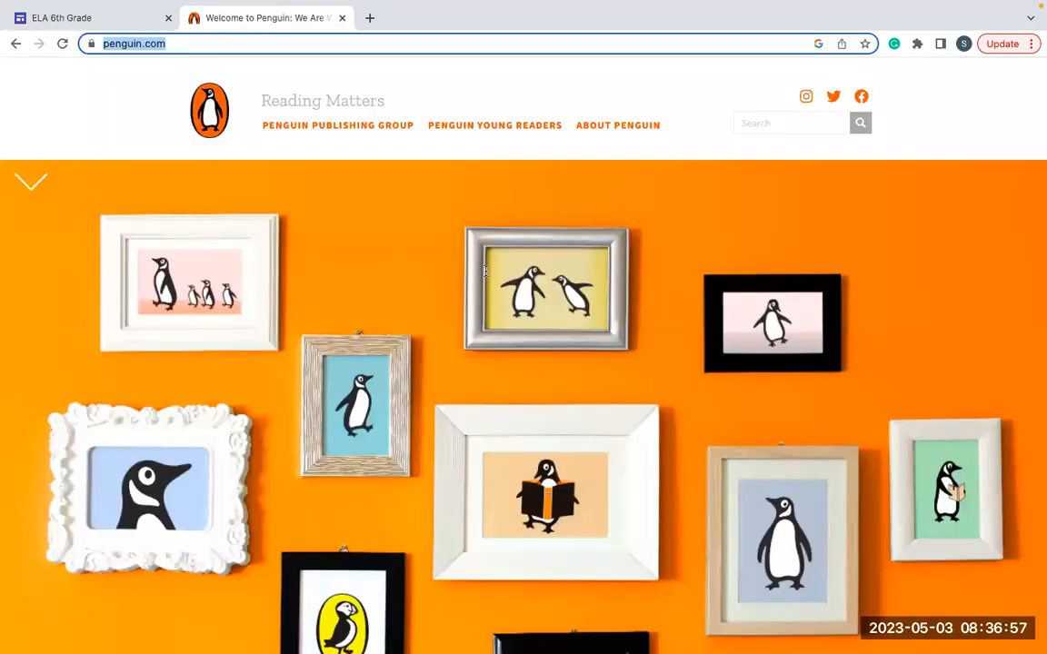
{"action": "key", "text": "ctrl+Tab"}
{"action": "key", "text": "ctrl+v"}
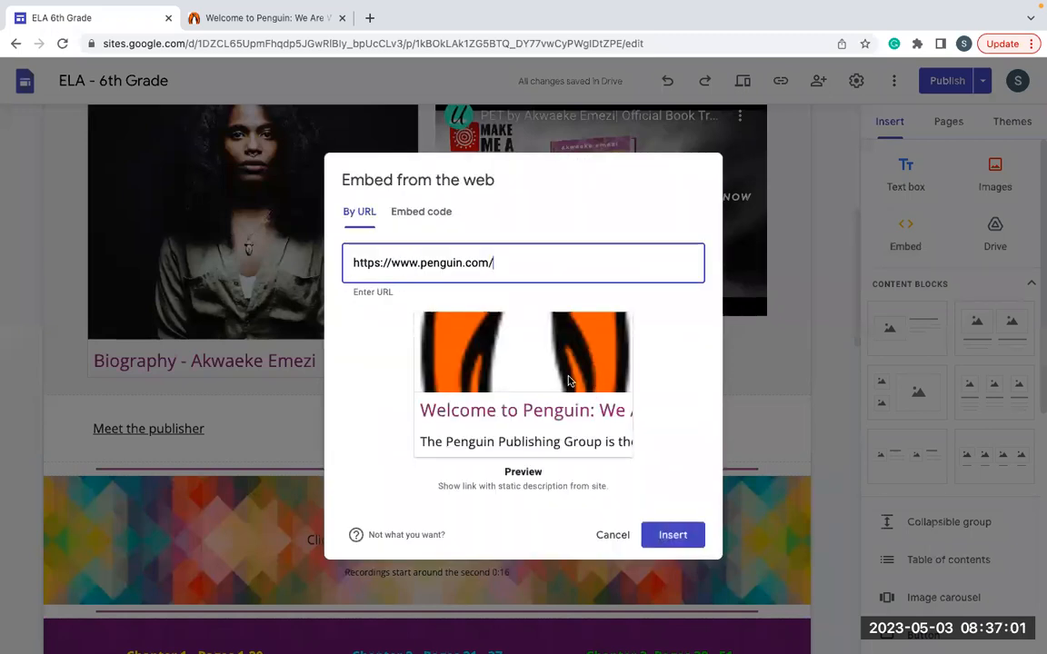
{"action": "left_click", "coordinate": [530, 387]}
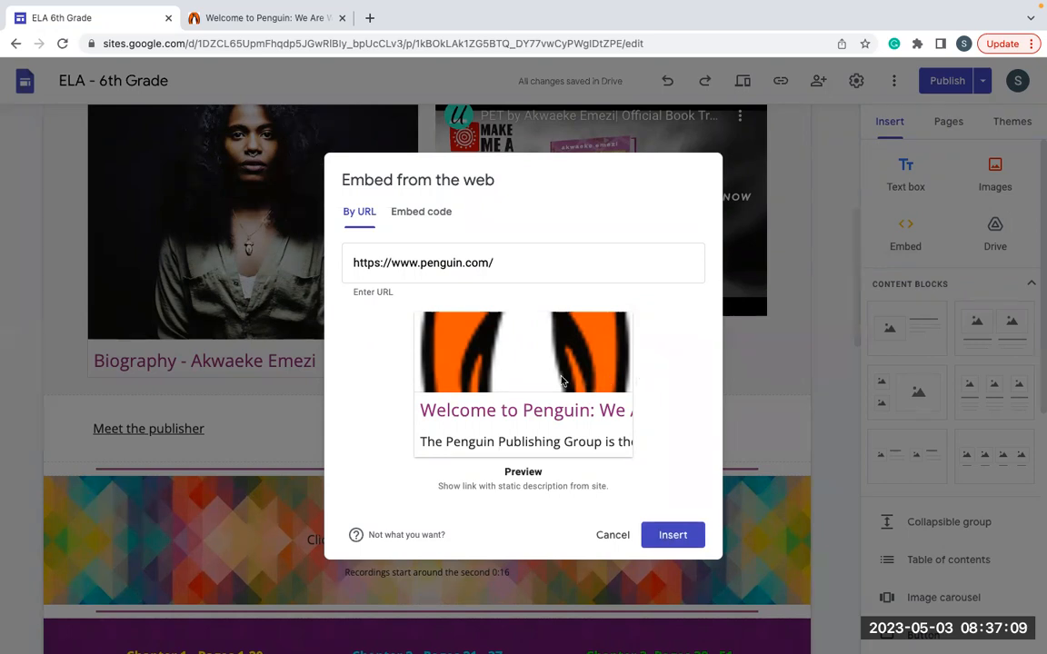
{"action": "left_click", "coordinate": [664, 537]}
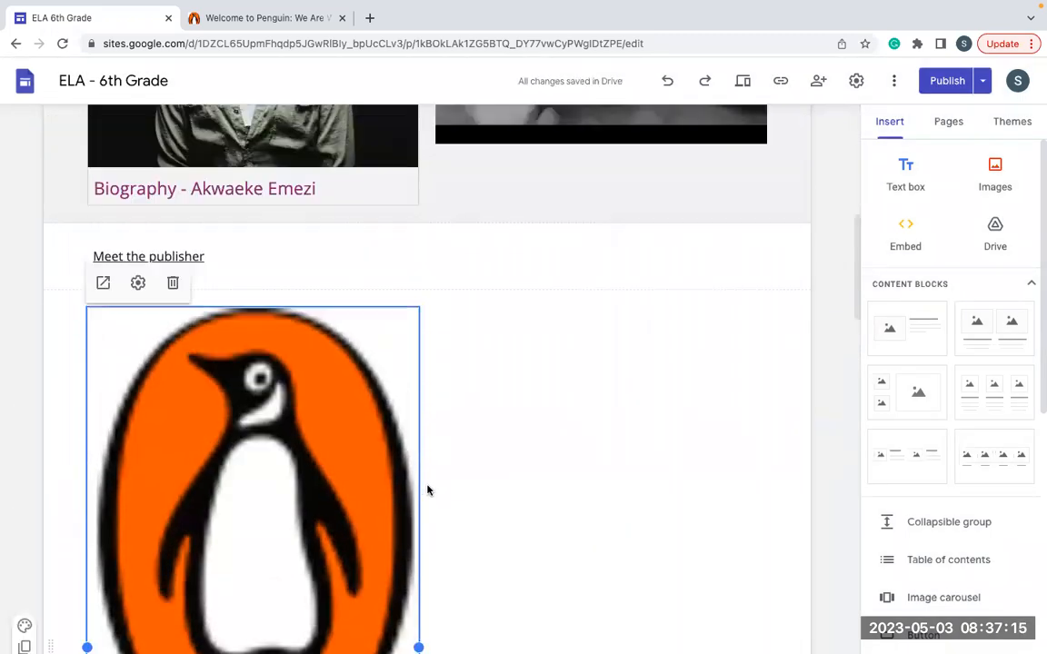
Step: Narrow the embedded Penguin card and move the "Meet the publisher" text box into its section, directly above the card
{"action": "scroll", "coordinate": [427, 489], "scroll_direction": "down", "scroll_amount": 1}
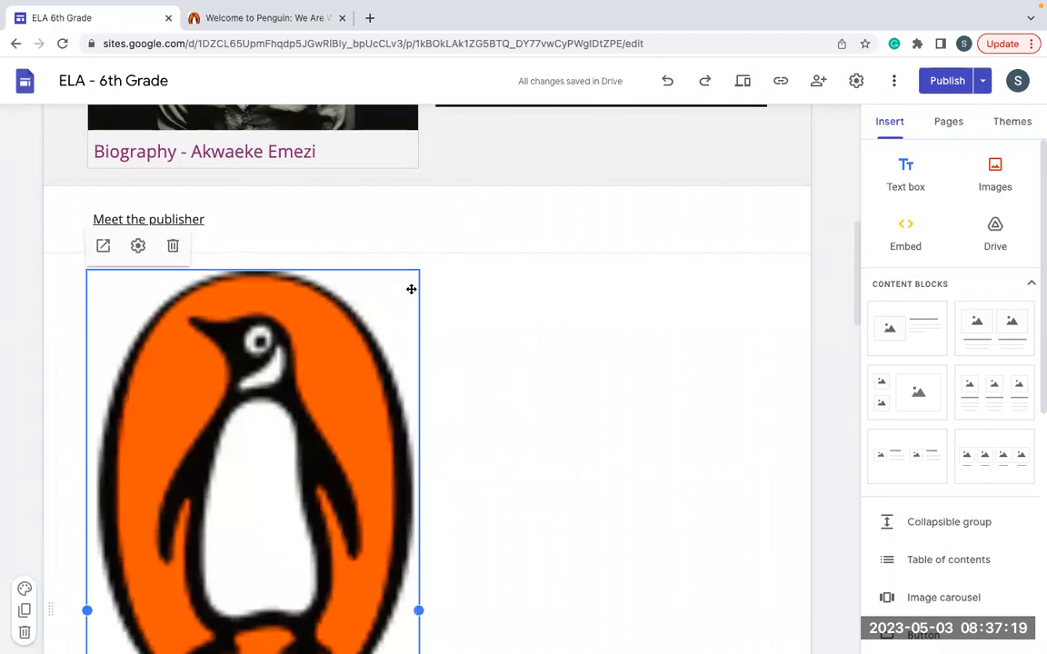
{"action": "scroll", "coordinate": [406, 536], "scroll_direction": "down", "scroll_amount": 5}
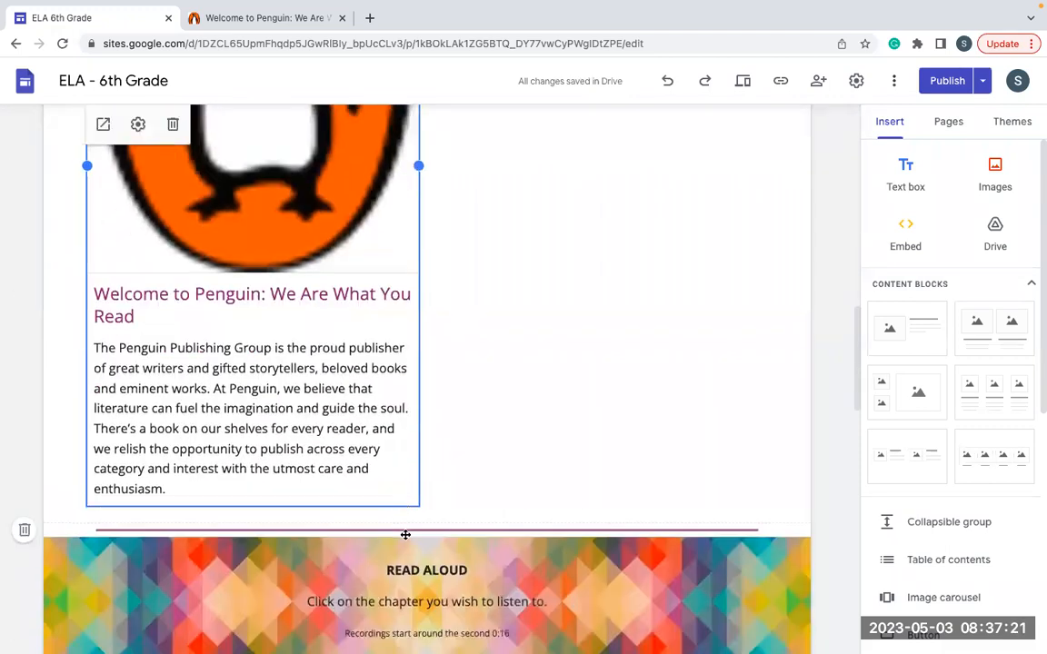
{"action": "scroll", "coordinate": [405, 534], "scroll_direction": "up", "scroll_amount": 2}
{"action": "left_click_drag", "start_coordinate": [420, 293], "coordinate": [397, 378]}
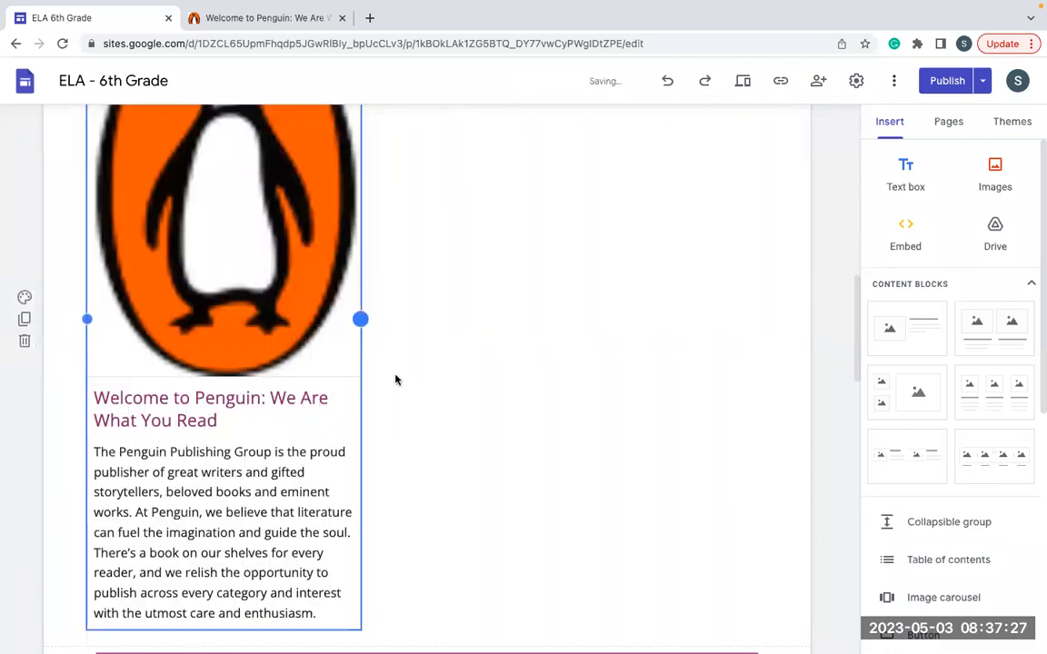
{"action": "scroll", "coordinate": [397, 380], "scroll_direction": "up", "scroll_amount": 2}
{"action": "left_click", "coordinate": [397, 380]}
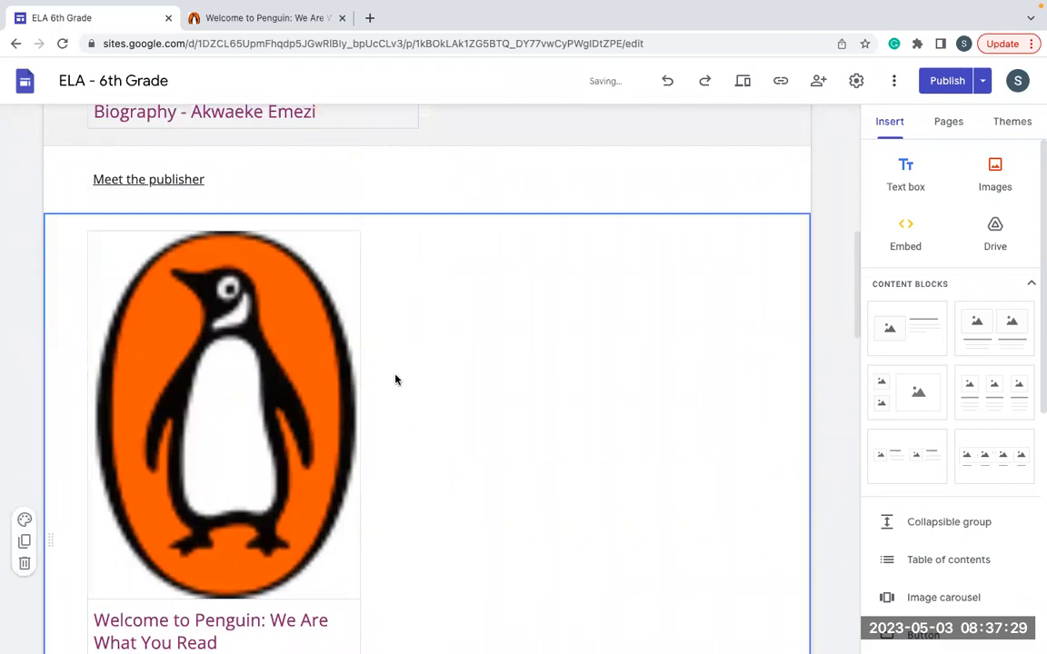
{"action": "left_click", "coordinate": [175, 179]}
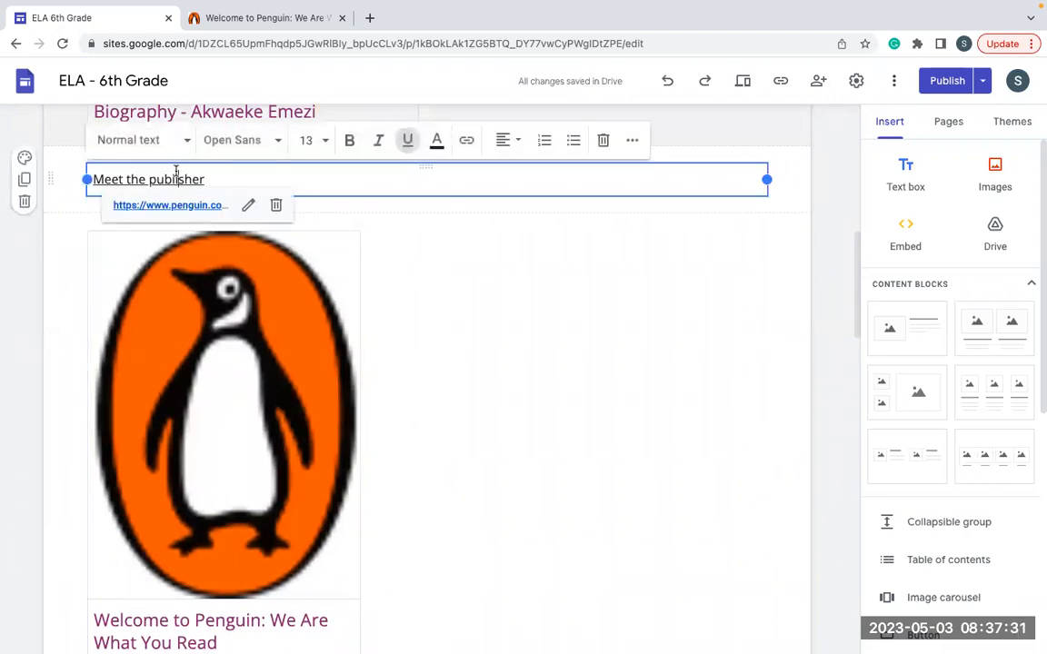
{"action": "left_click_drag", "start_coordinate": [177, 167], "coordinate": [179, 219]}
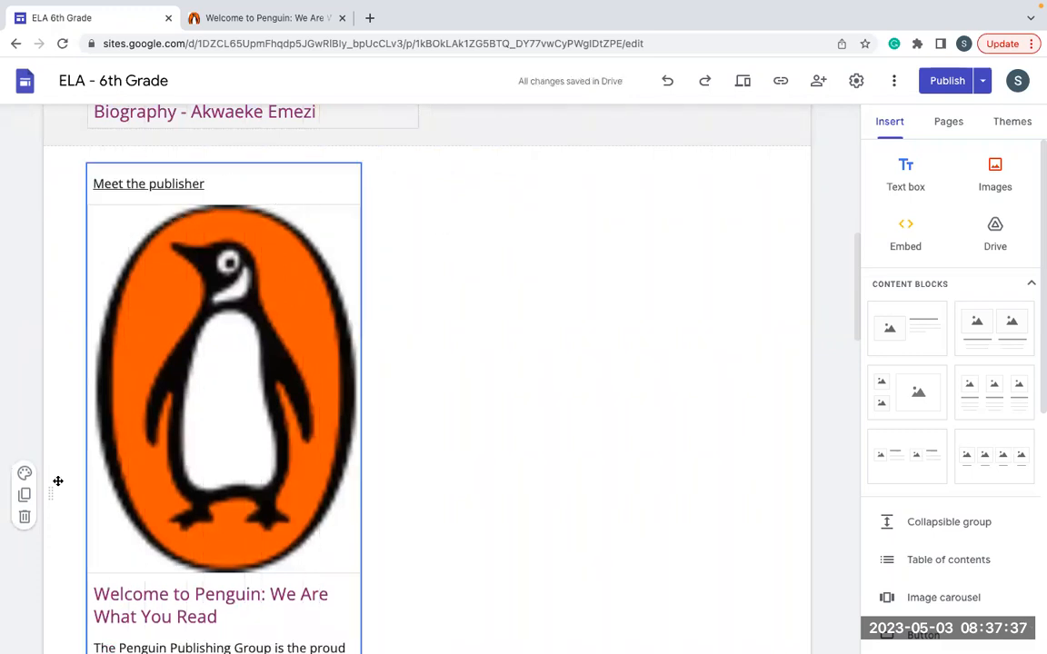
Step: Set the publisher section's background to the gallery's blurred turquoise beach image and remove its dark overlay, keeping the page open when it stalls
{"action": "left_click", "coordinate": [25, 474]}
{"action": "mouse_move", "coordinate": [100, 463]}
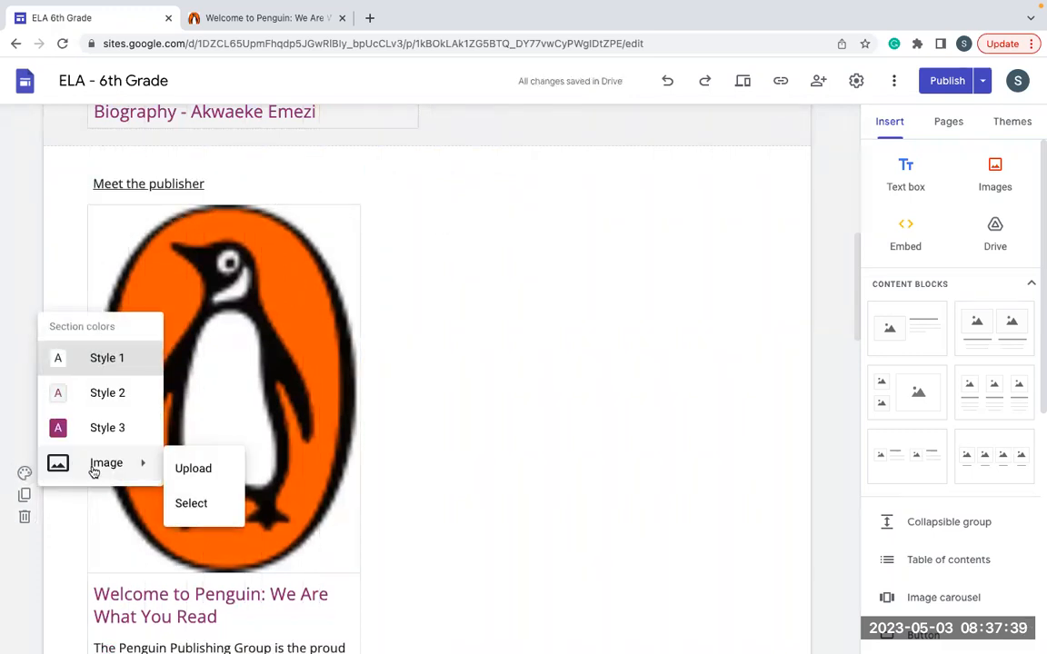
{"action": "left_click", "coordinate": [194, 502]}
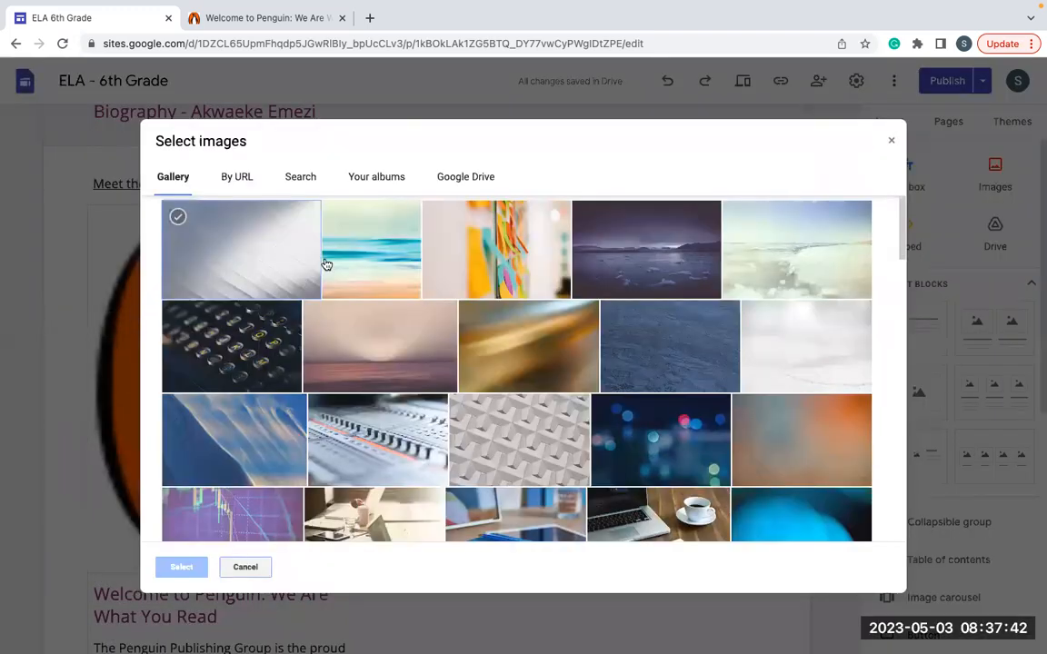
{"action": "left_click", "coordinate": [381, 252]}
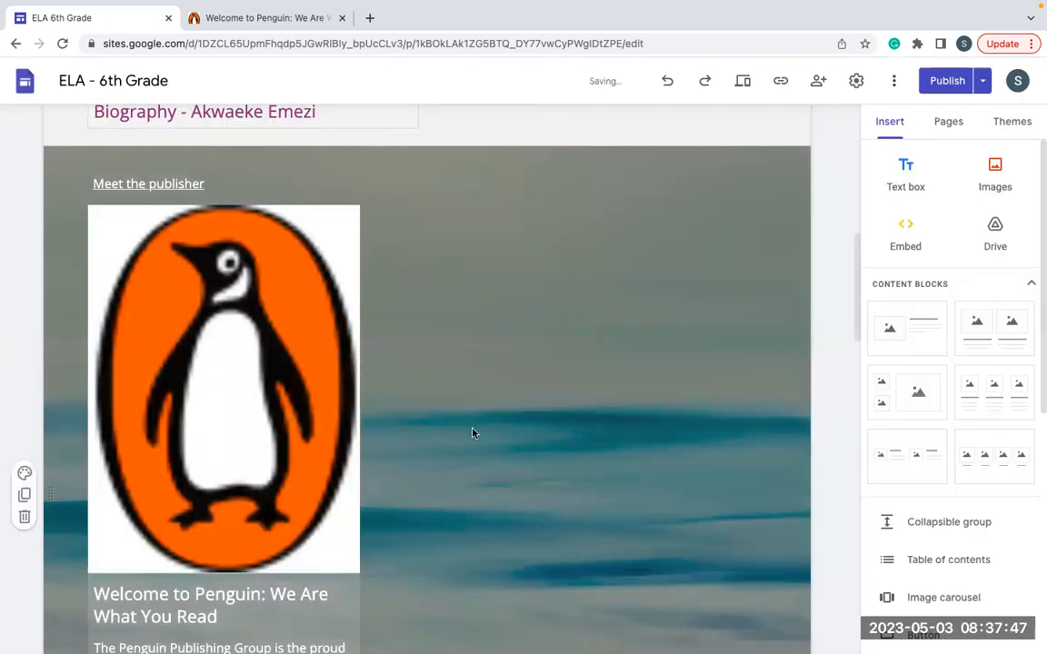
{"action": "scroll", "coordinate": [473, 433], "scroll_direction": "down", "scroll_amount": 3}
{"action": "scroll", "coordinate": [472, 433], "scroll_direction": "up", "scroll_amount": 3}
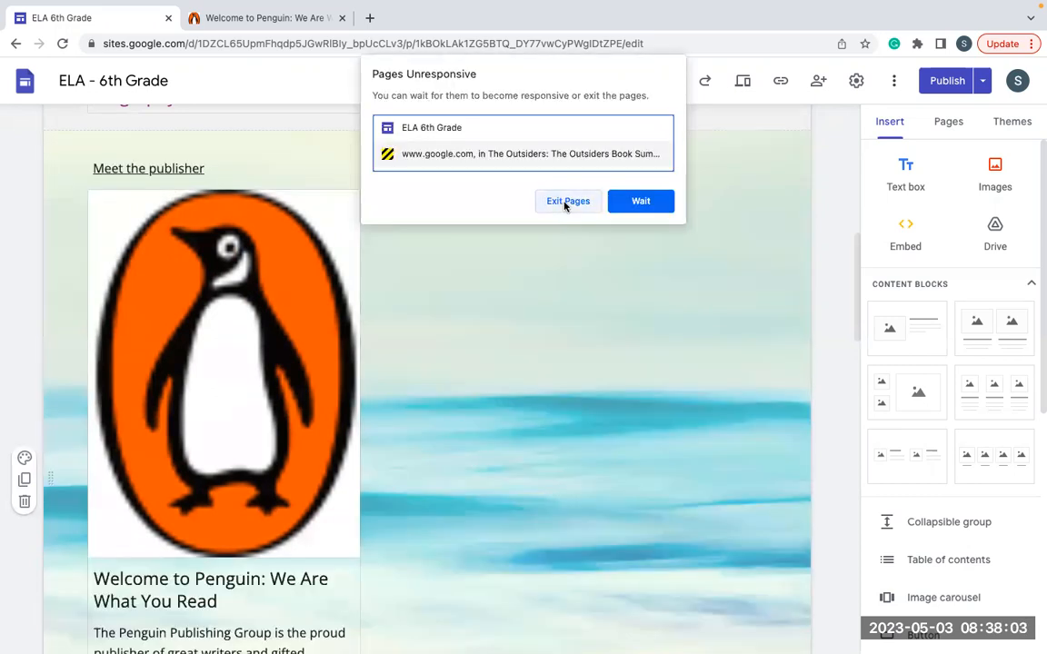
{"action": "left_click", "coordinate": [627, 199]}
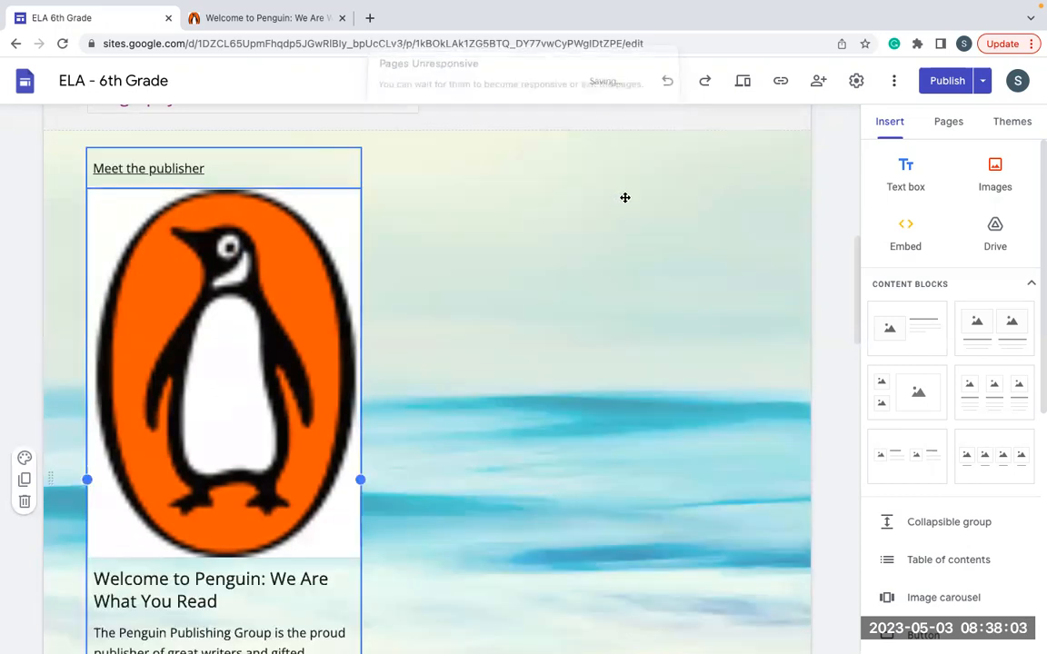
Step: Review the publisher section, test the Penguin card's link in a new tab, and return to the site editor
{"action": "scroll", "coordinate": [472, 246], "scroll_direction": "down", "scroll_amount": 2}
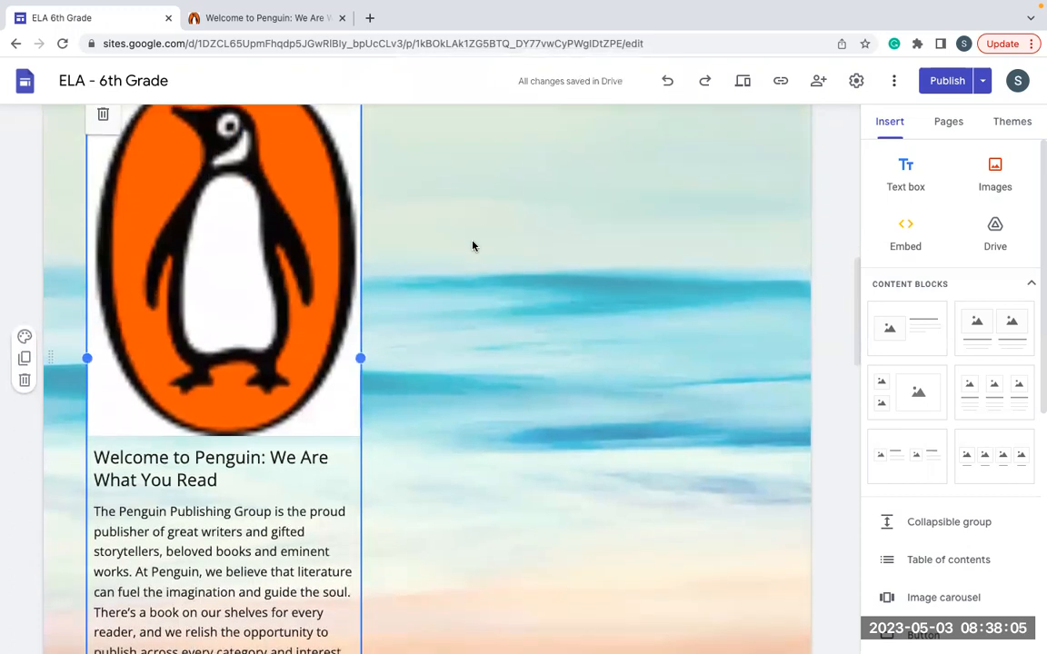
{"action": "scroll", "coordinate": [472, 246], "scroll_direction": "up", "scroll_amount": 2}
{"action": "scroll", "coordinate": [473, 247], "scroll_direction": "up", "scroll_amount": 2}
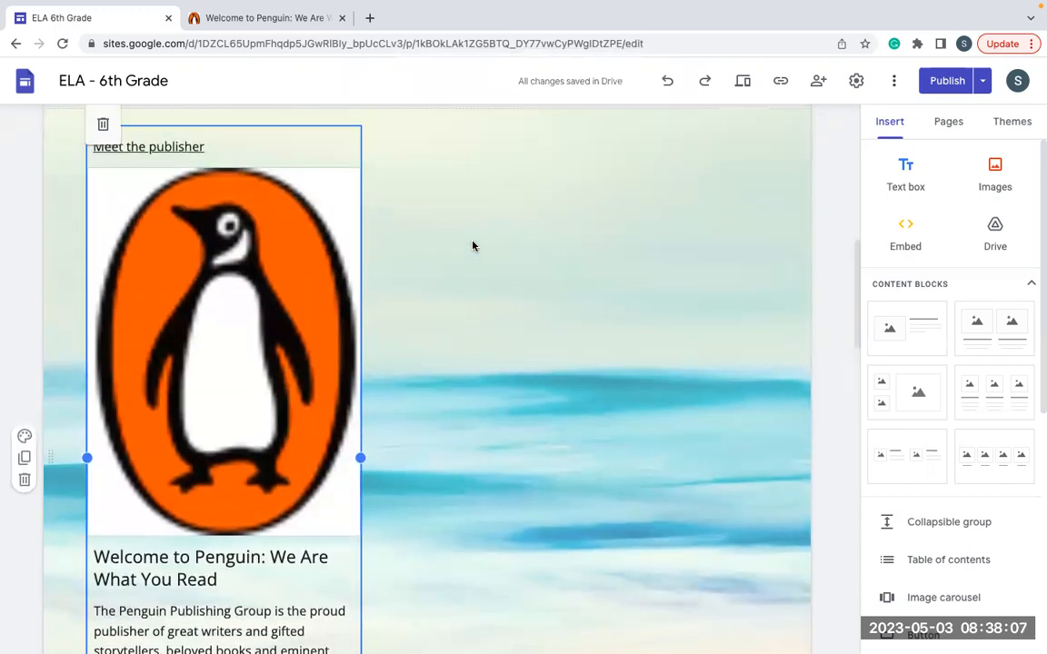
{"action": "scroll", "coordinate": [472, 246], "scroll_direction": "down", "scroll_amount": 1}
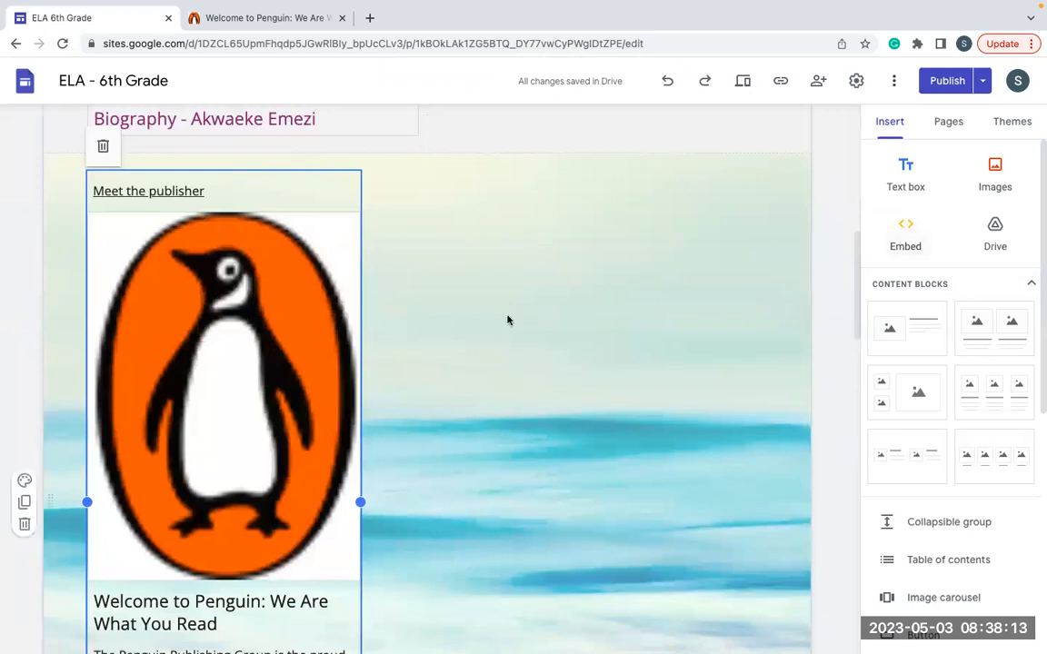
{"action": "scroll", "coordinate": [528, 325], "scroll_direction": "up", "scroll_amount": 3}
{"action": "scroll", "coordinate": [529, 325], "scroll_direction": "down", "scroll_amount": 1}
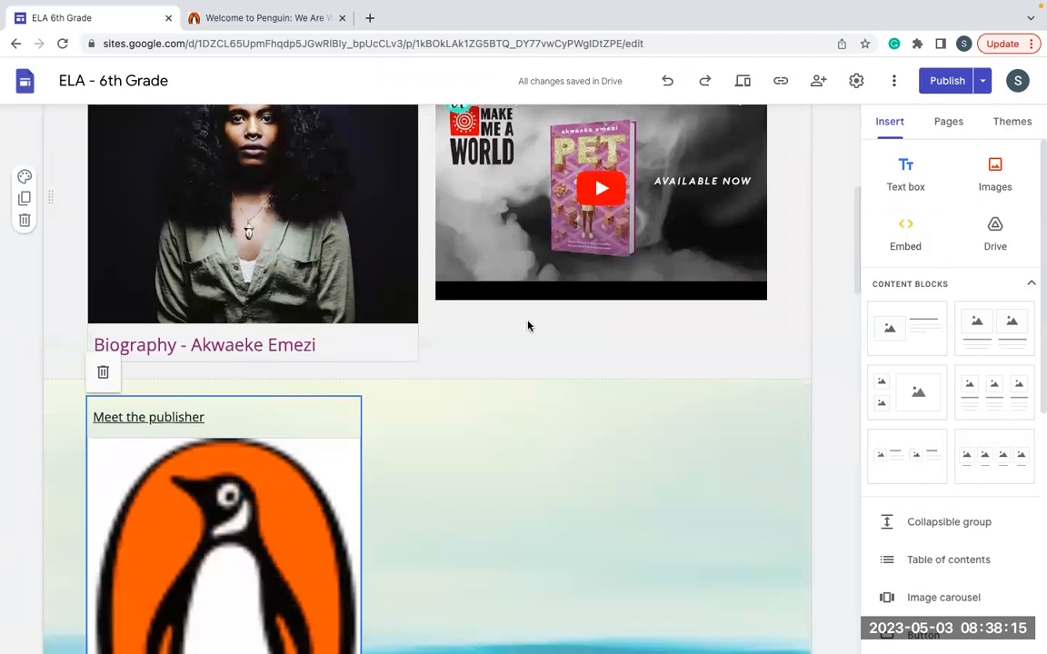
{"action": "left_click", "coordinate": [286, 437]}
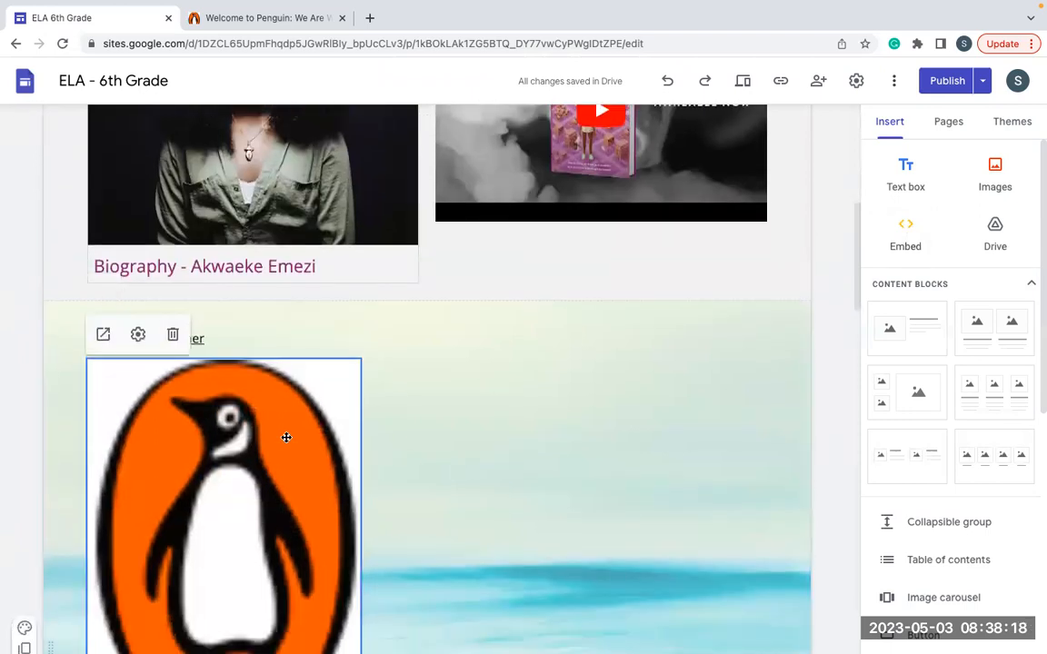
{"action": "left_click", "coordinate": [103, 337]}
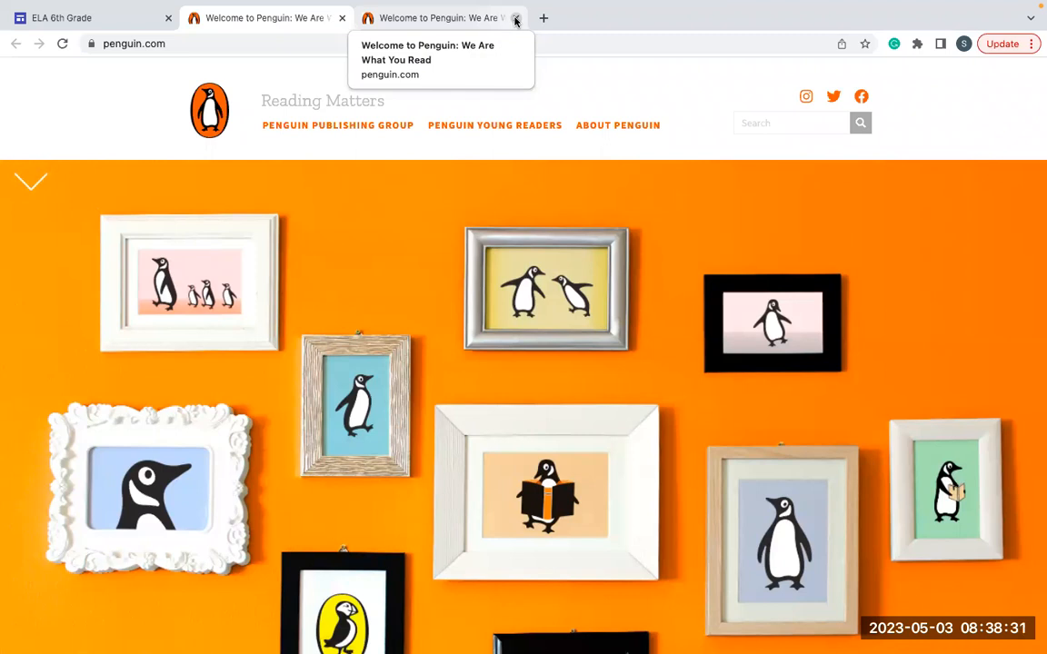
{"action": "left_click", "coordinate": [515, 18]}
{"action": "left_click", "coordinate": [83, 18]}
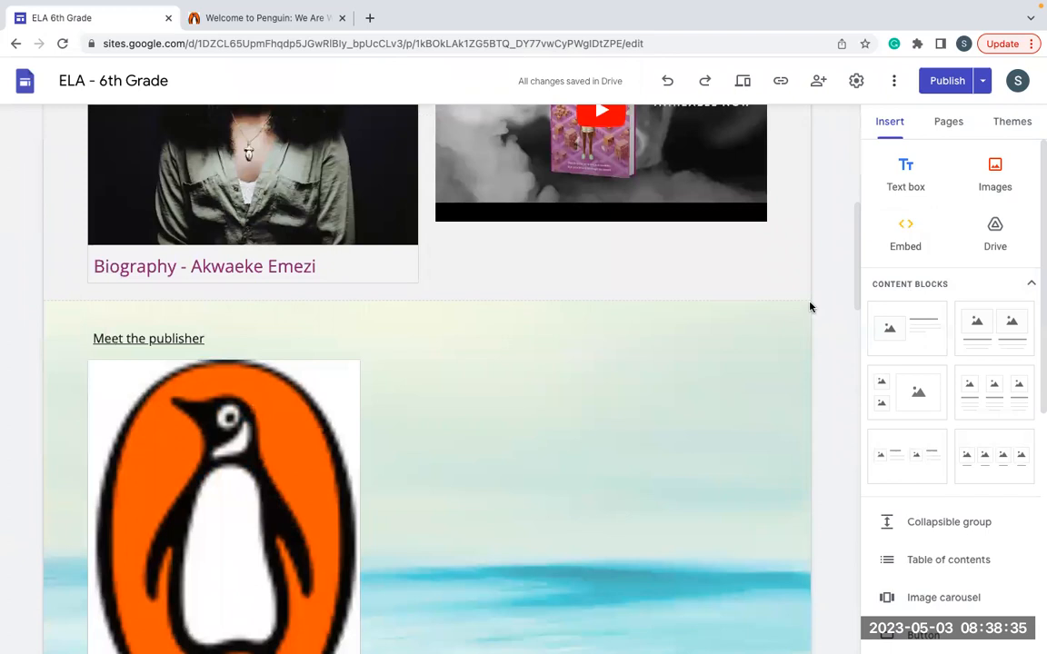
Step: Add a text box reading "Author's Notes" between the chapter audio players and the User Feedback form
{"action": "scroll", "coordinate": [613, 439], "scroll_direction": "down", "scroll_amount": 2}
{"action": "scroll", "coordinate": [613, 439], "scroll_direction": "down", "scroll_amount": 1}
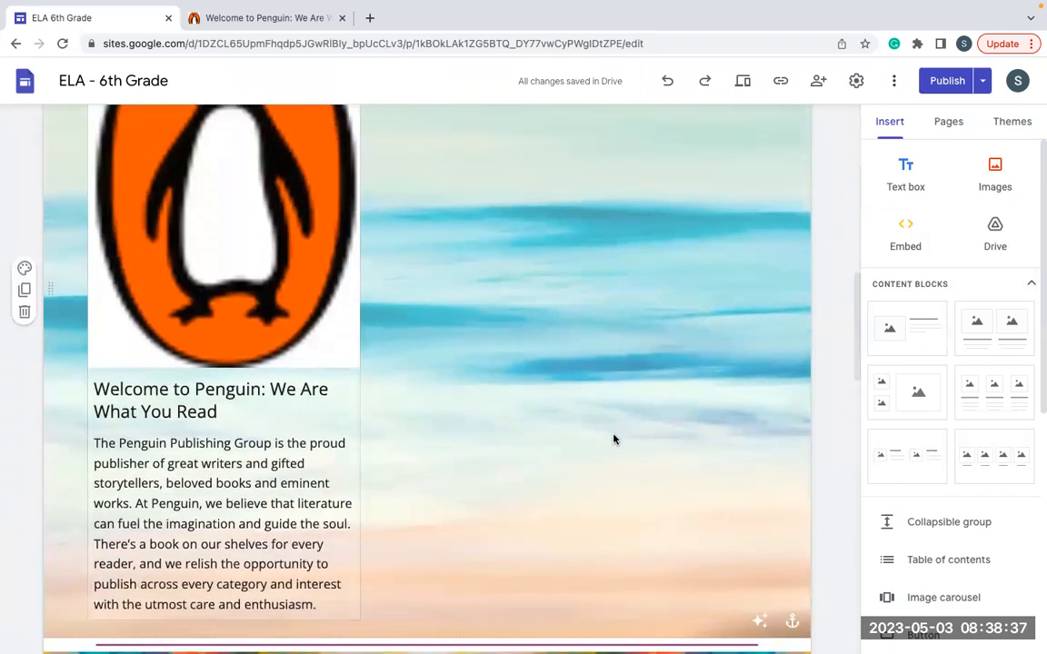
{"action": "scroll", "coordinate": [613, 439], "scroll_direction": "down", "scroll_amount": 2}
{"action": "scroll", "coordinate": [614, 438], "scroll_direction": "down", "scroll_amount": 5}
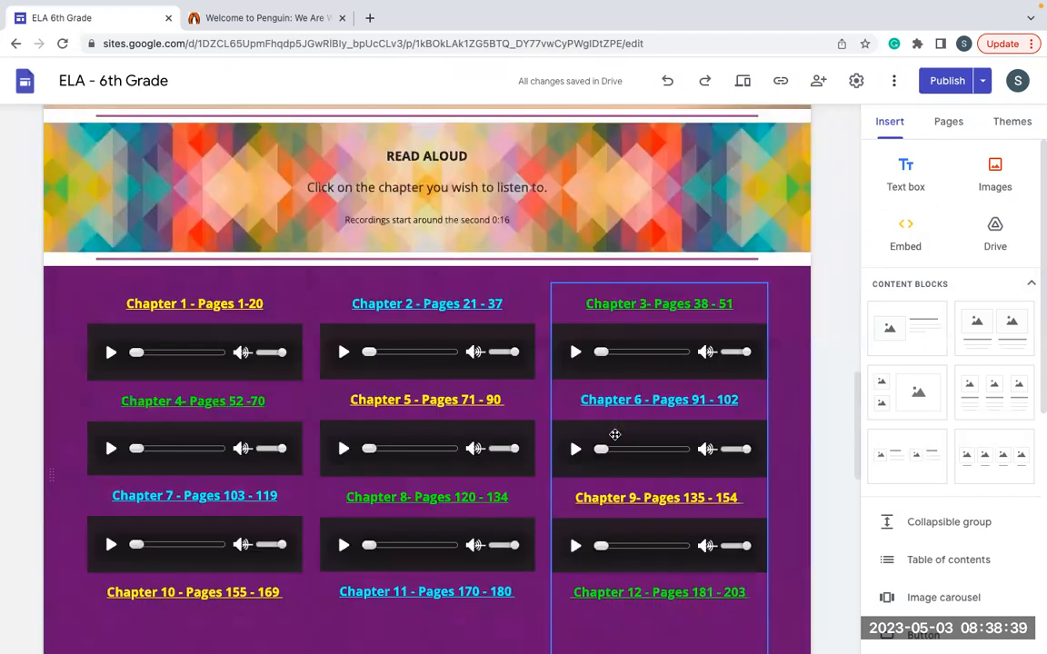
{"action": "scroll", "coordinate": [614, 436], "scroll_direction": "down", "scroll_amount": 1}
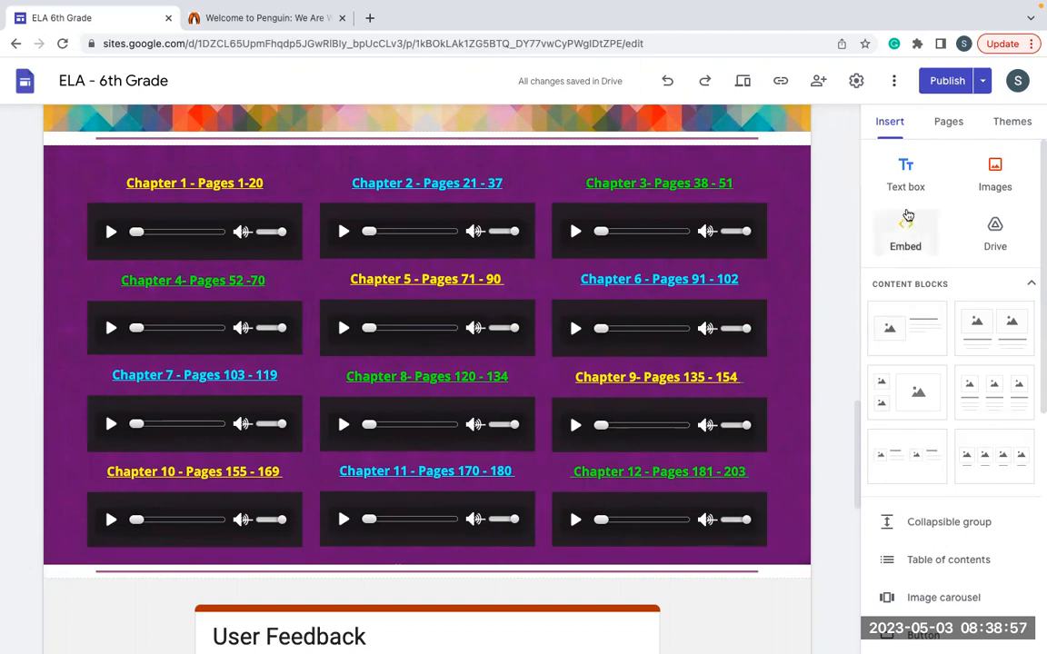
{"action": "scroll", "coordinate": [843, 243], "scroll_direction": "down", "scroll_amount": 2}
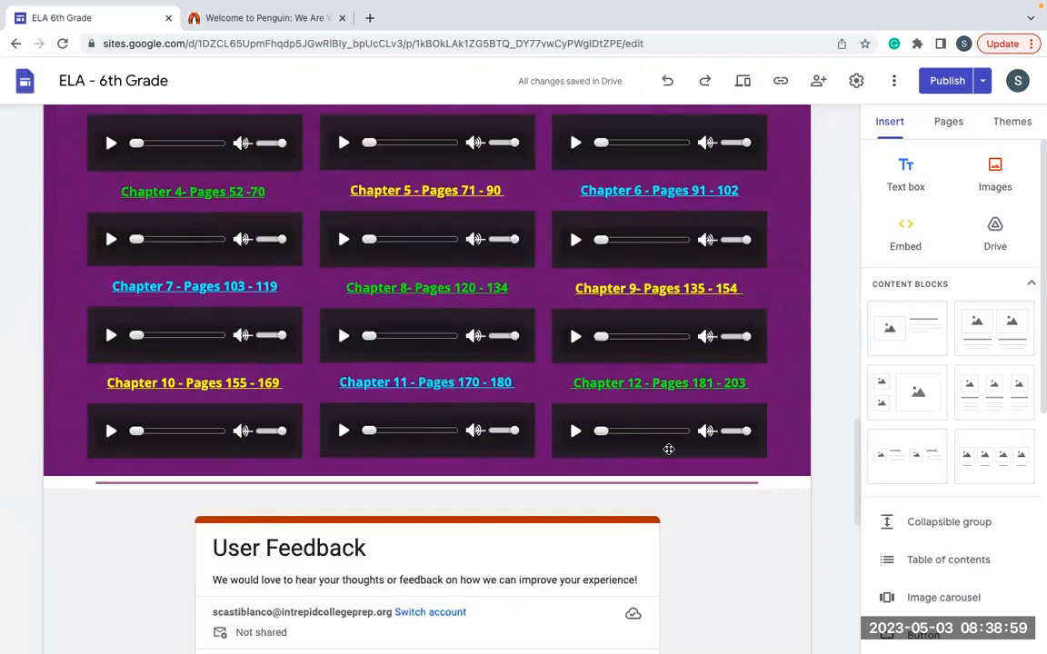
{"action": "left_click", "coordinate": [908, 175]}
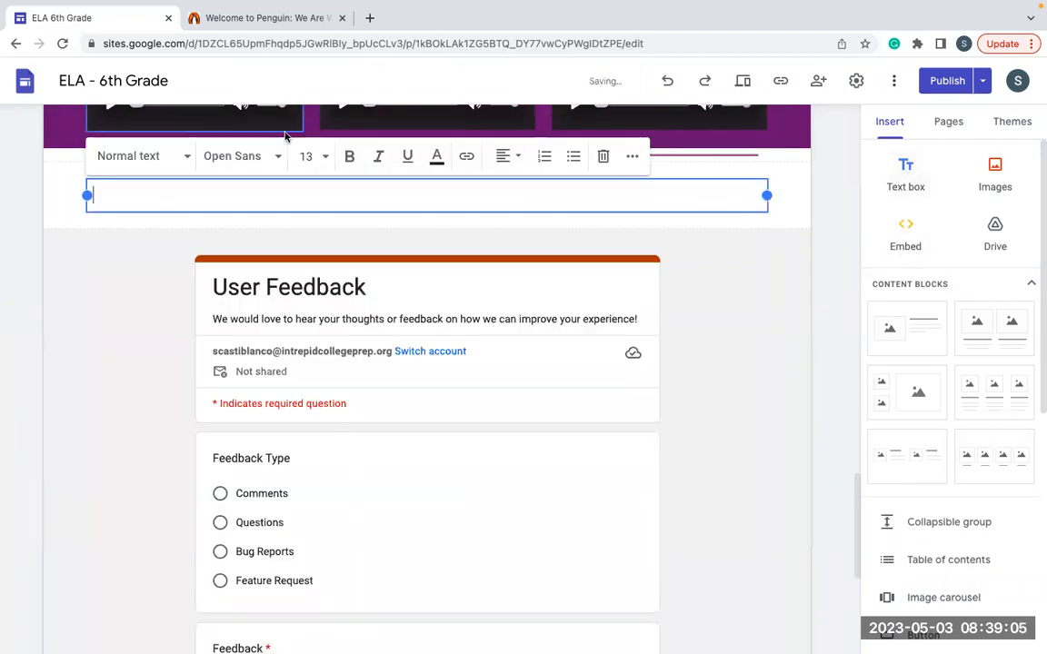
{"action": "scroll", "coordinate": [269, 194], "scroll_direction": "up", "scroll_amount": 2}
{"action": "scroll", "coordinate": [268, 194], "scroll_direction": "up", "scroll_amount": 1}
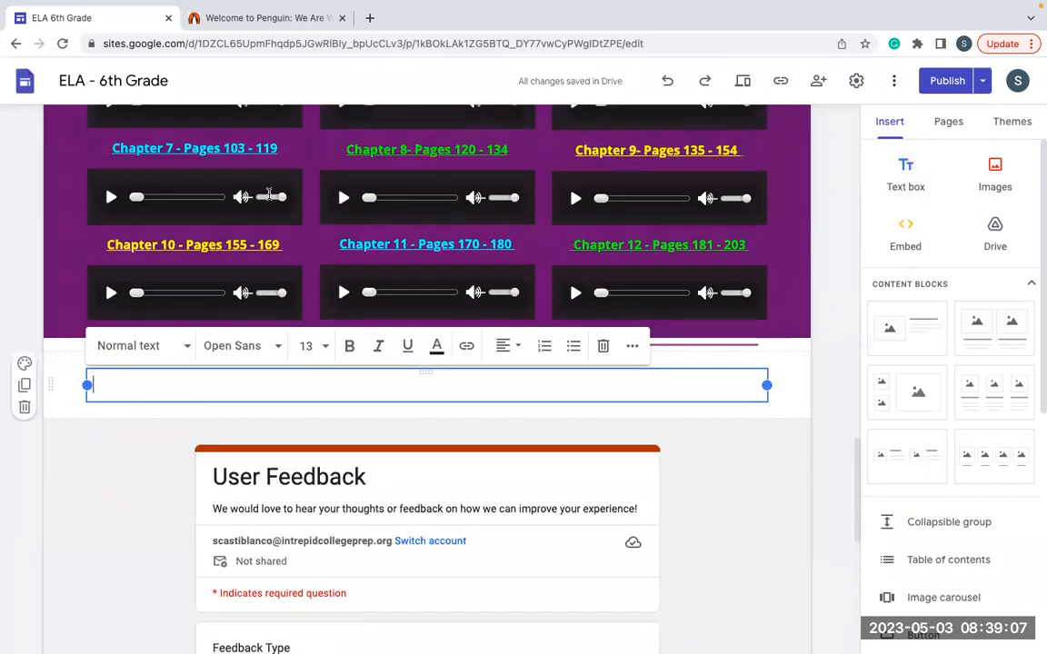
{"action": "type", "text": "Author'"}
{"action": "type", "text": "s"}
{"action": "key", "text": "BackSpace"}
{"action": "type", "text": "r's Notes"}
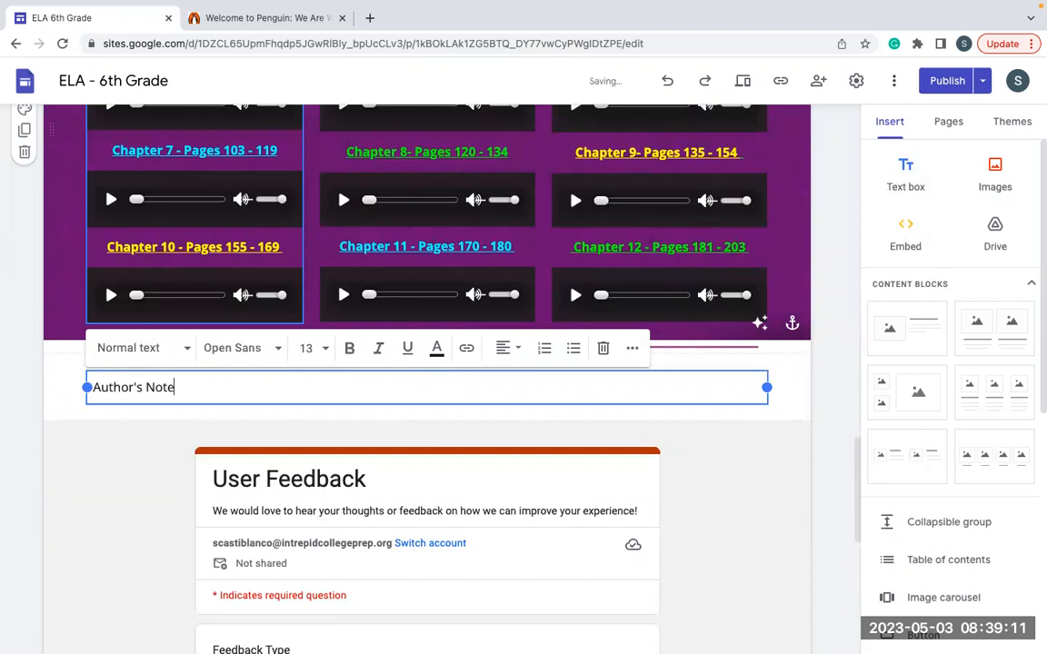
{"action": "left_click", "coordinate": [23, 467]}
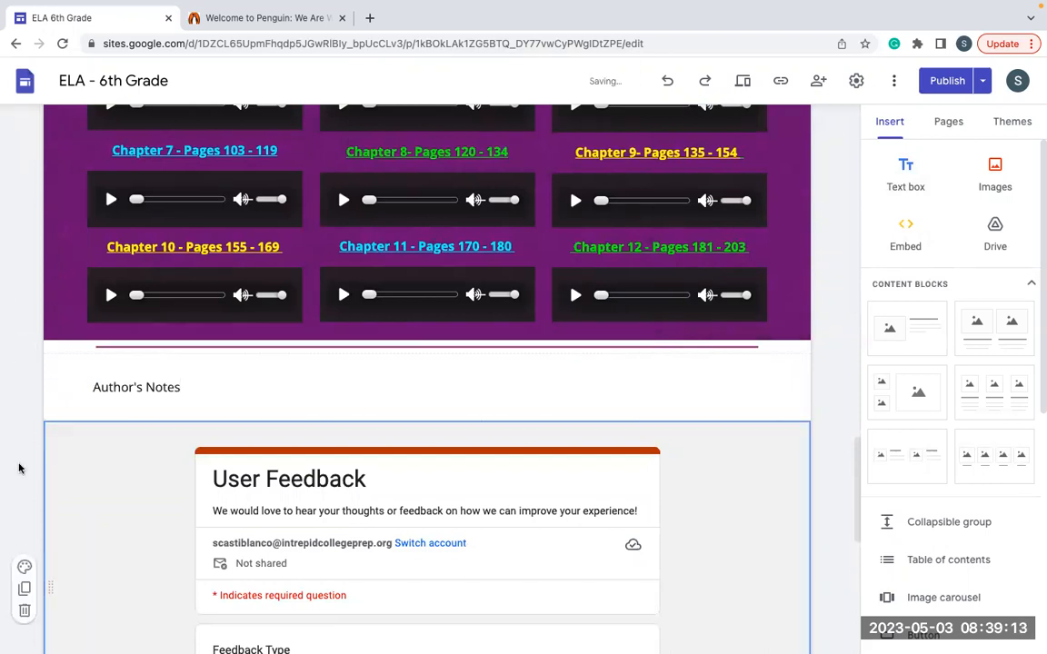
{"action": "left_click", "coordinate": [156, 388]}
{"action": "left_click_drag", "start_coordinate": [187, 388], "coordinate": [89, 388]}
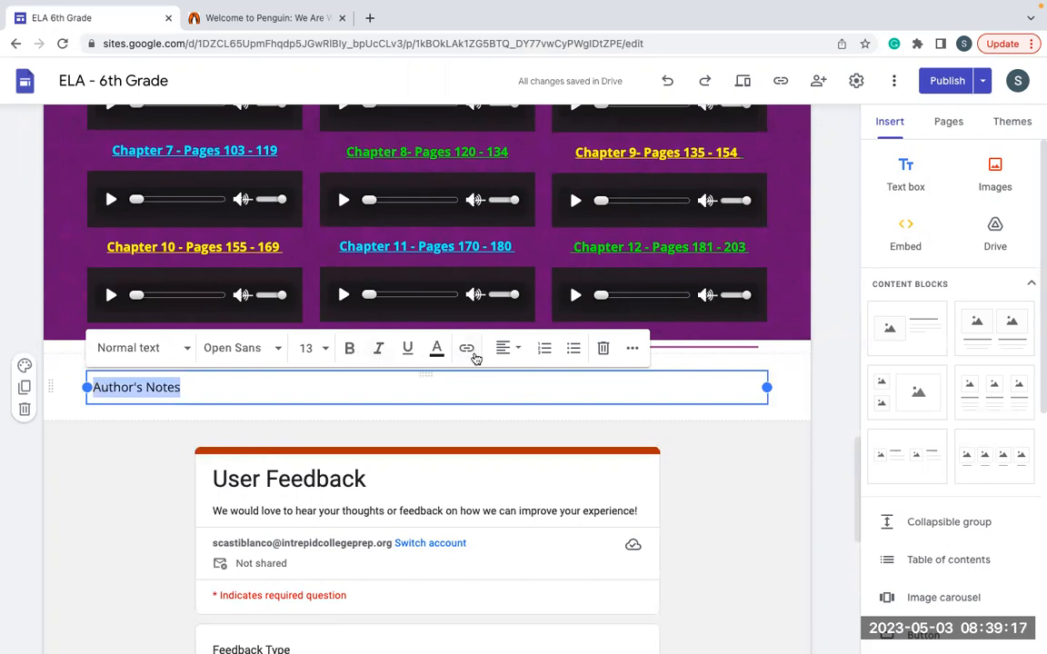
{"action": "left_click", "coordinate": [826, 393]}
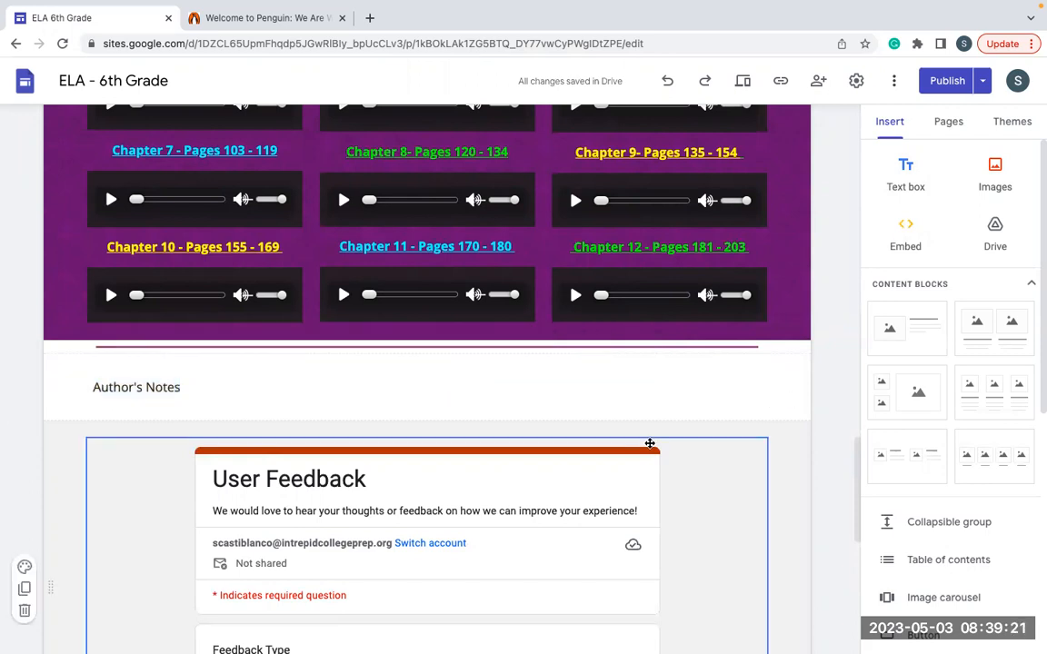
Step: Switch to Finder and open the Zoom folder inside Documents
{"action": "key", "text": "ctrl+Up"}
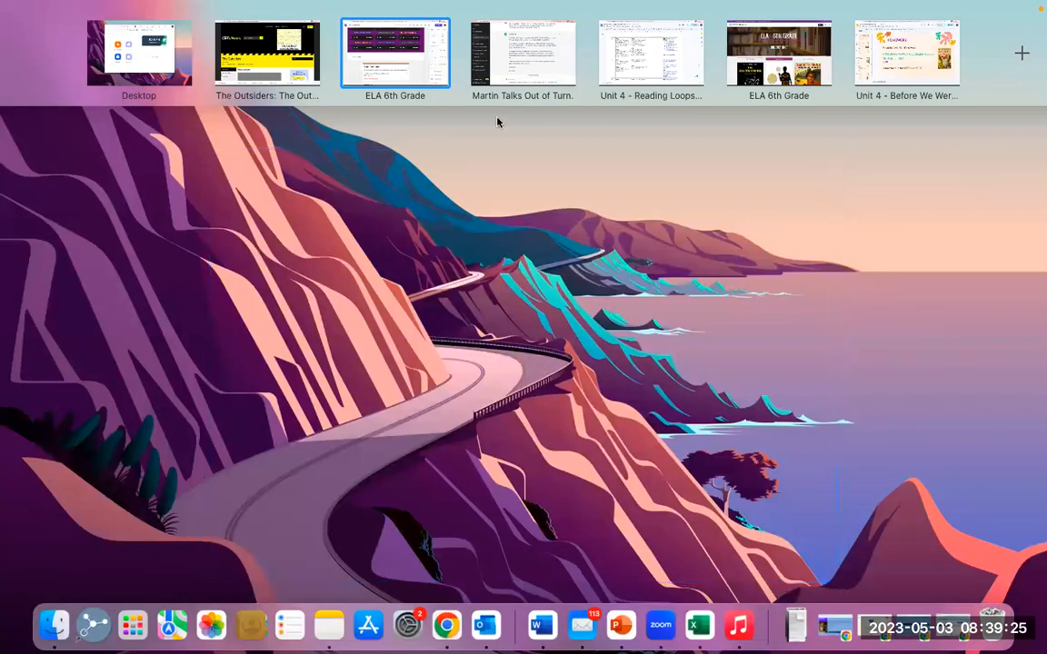
{"action": "left_click", "coordinate": [194, 524]}
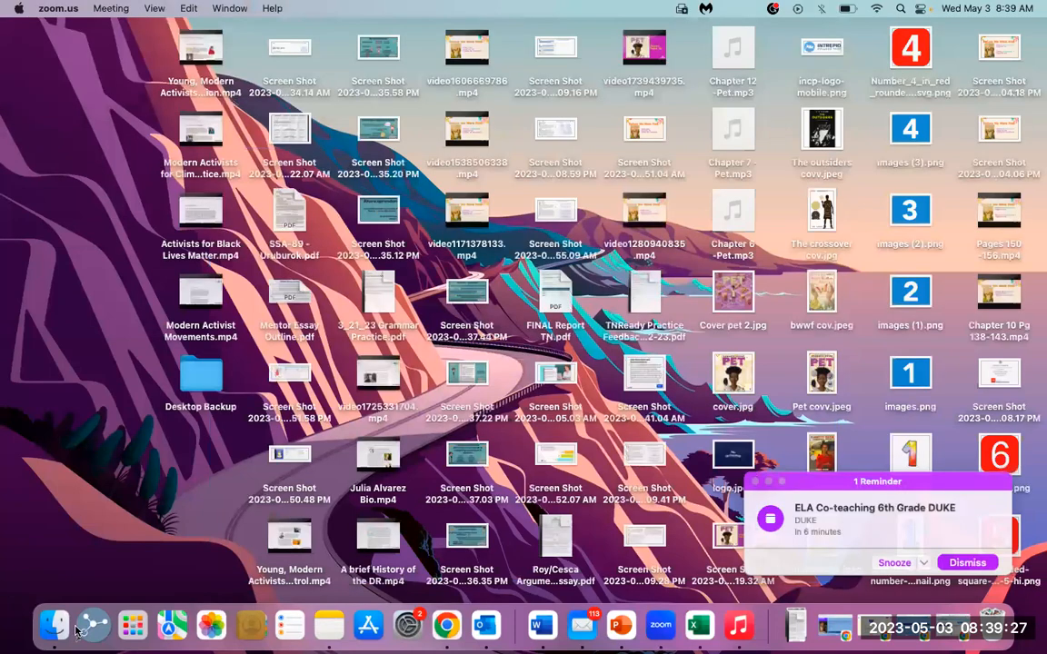
{"action": "left_click", "coordinate": [55, 627]}
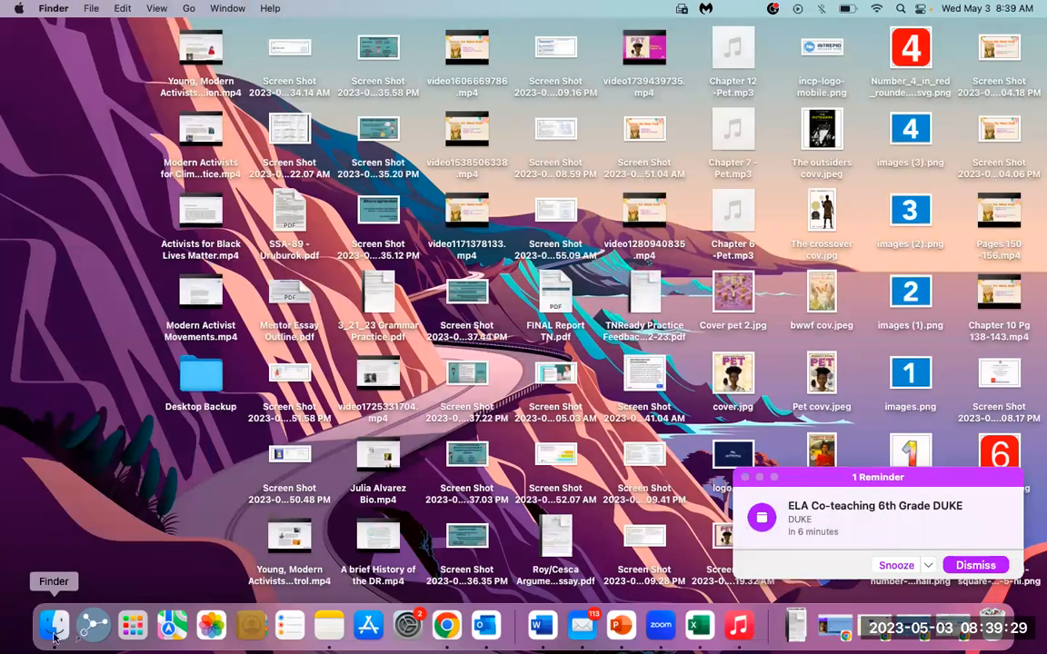
{"action": "left_click", "coordinate": [55, 627]}
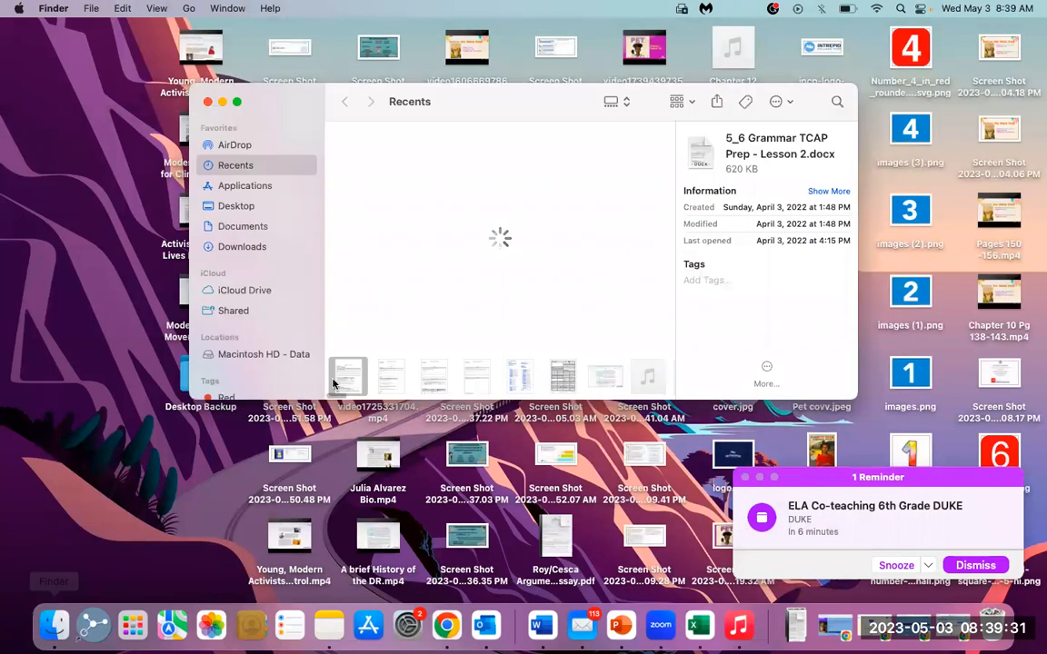
{"action": "left_click", "coordinate": [227, 226]}
{"action": "double_click", "coordinate": [647, 376]}
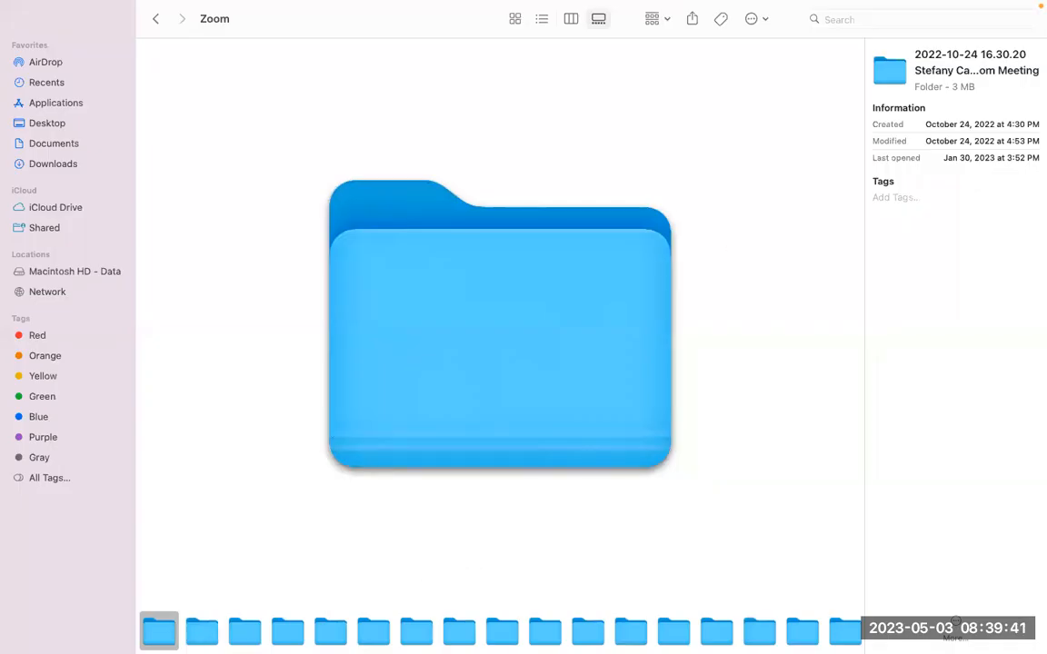
Step: Check the 2022-10-24 16.30.20 meeting folder, return to the Zoom folder, and browse its recordings as a list
{"action": "double_click", "coordinate": [160, 636]}
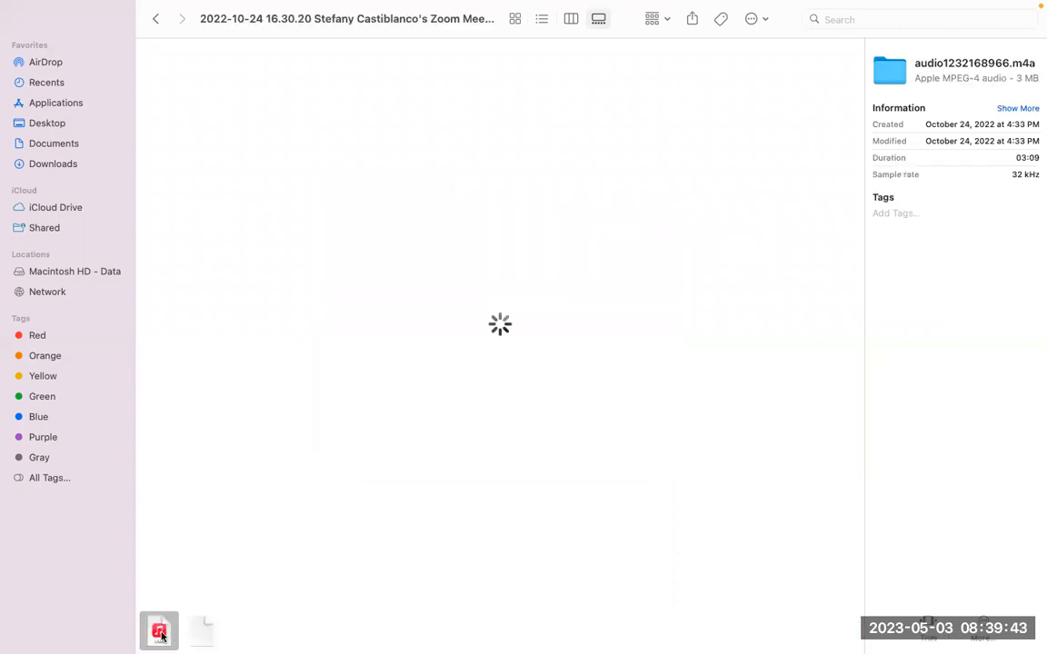
{"action": "left_click", "coordinate": [156, 18]}
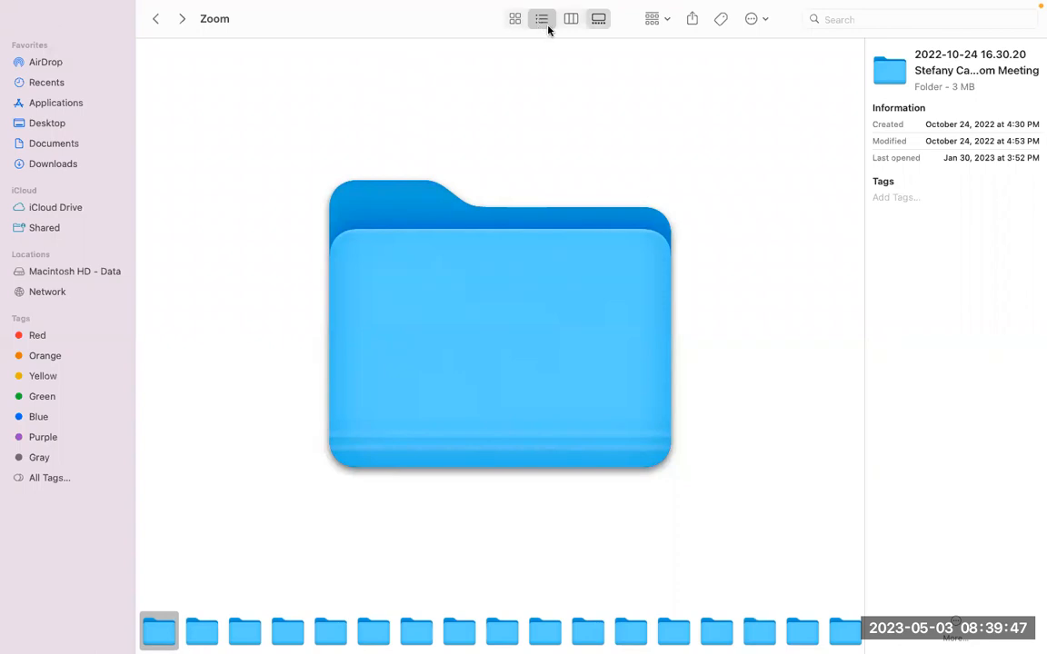
{"action": "left_click", "coordinate": [541, 20]}
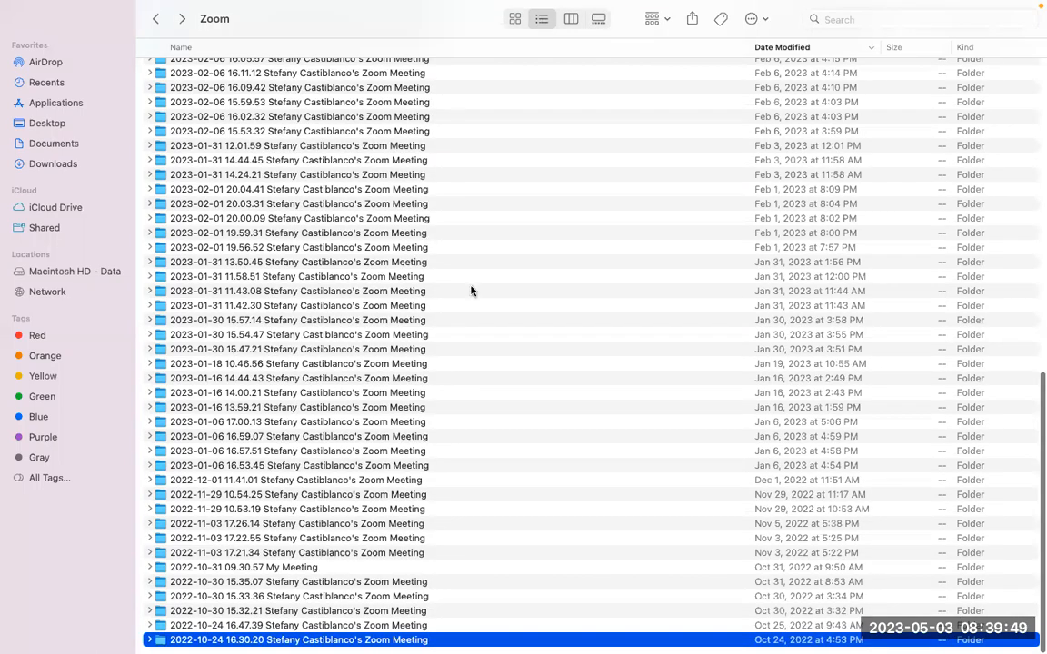
{"action": "scroll", "coordinate": [469, 290], "scroll_direction": "up", "scroll_amount": 1}
{"action": "scroll", "coordinate": [469, 290], "scroll_direction": "up", "scroll_amount": 10}
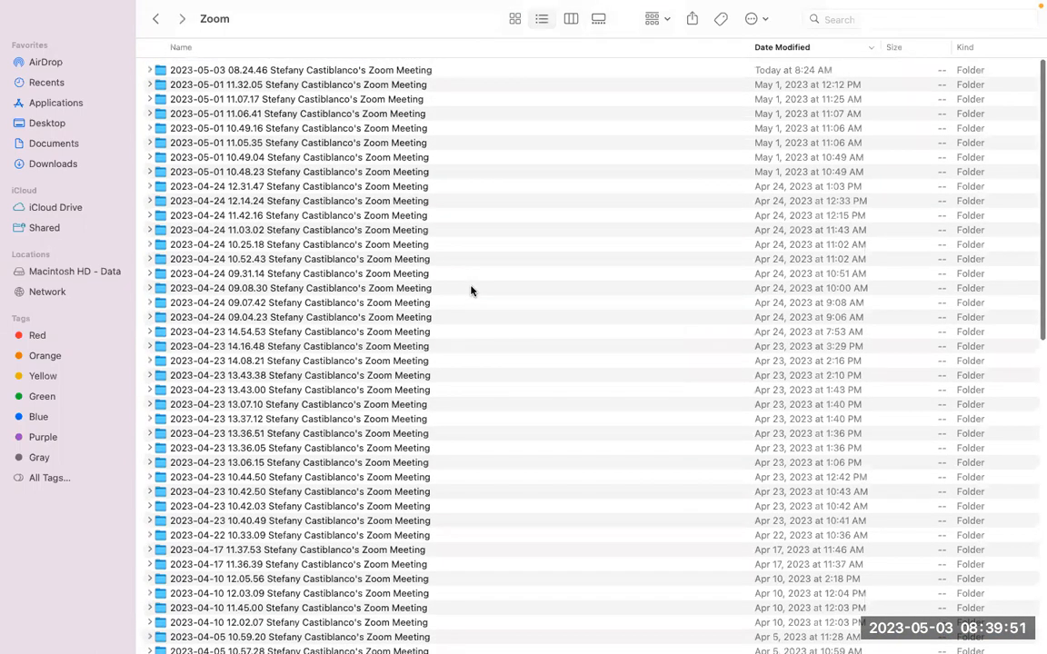
{"action": "scroll", "coordinate": [470, 290], "scroll_direction": "down", "scroll_amount": 15}
{"action": "scroll", "coordinate": [484, 593], "scroll_direction": "up", "scroll_amount": 15}
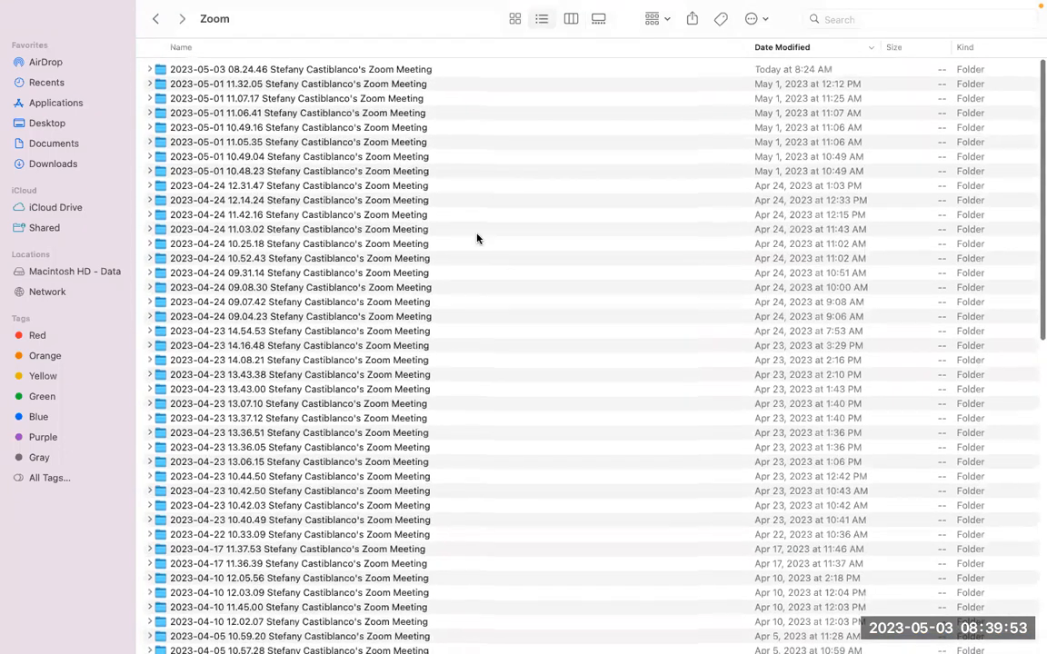
Step: Check the 2023-05-03 08.24.46 meeting folder, return to the list, and open the 2023-05-01 11.32.05 meeting folder
{"action": "double_click", "coordinate": [359, 70]}
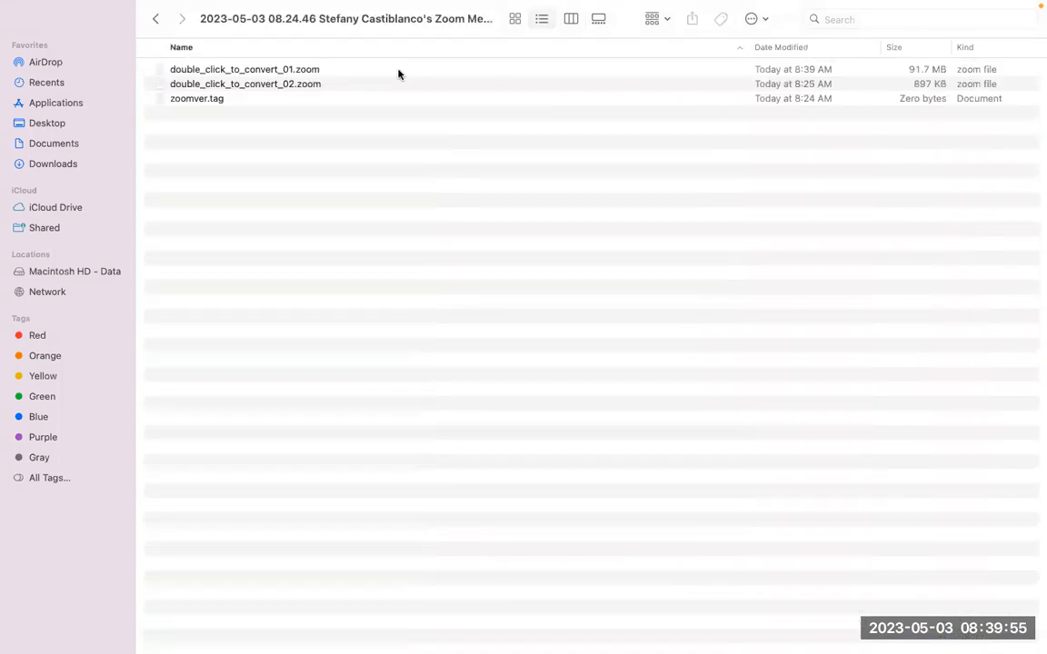
{"action": "left_click", "coordinate": [155, 18]}
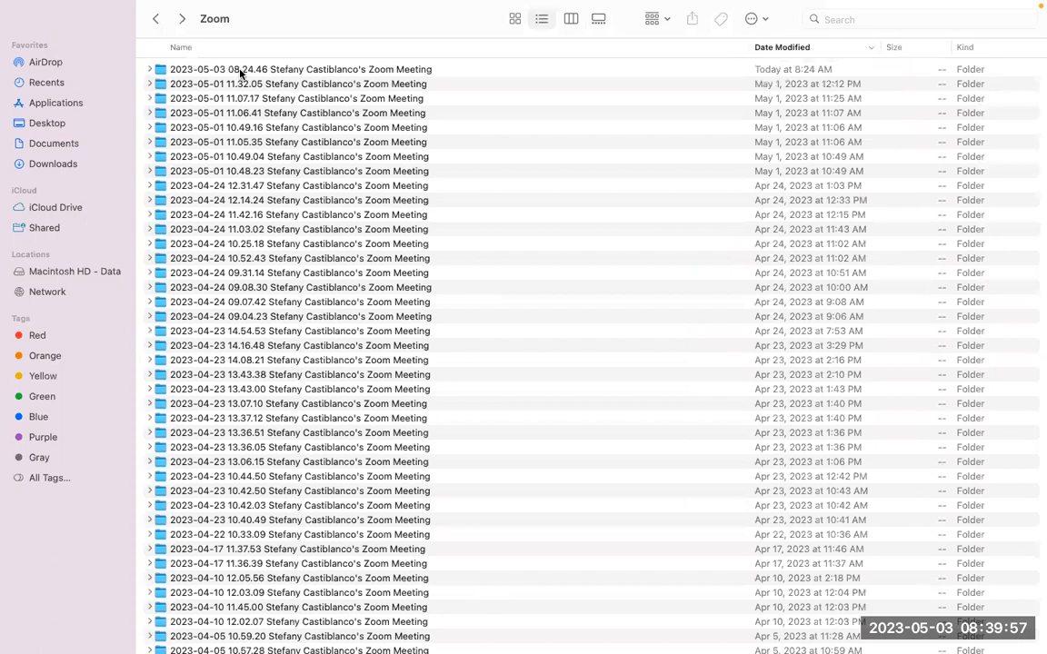
{"action": "double_click", "coordinate": [244, 84]}
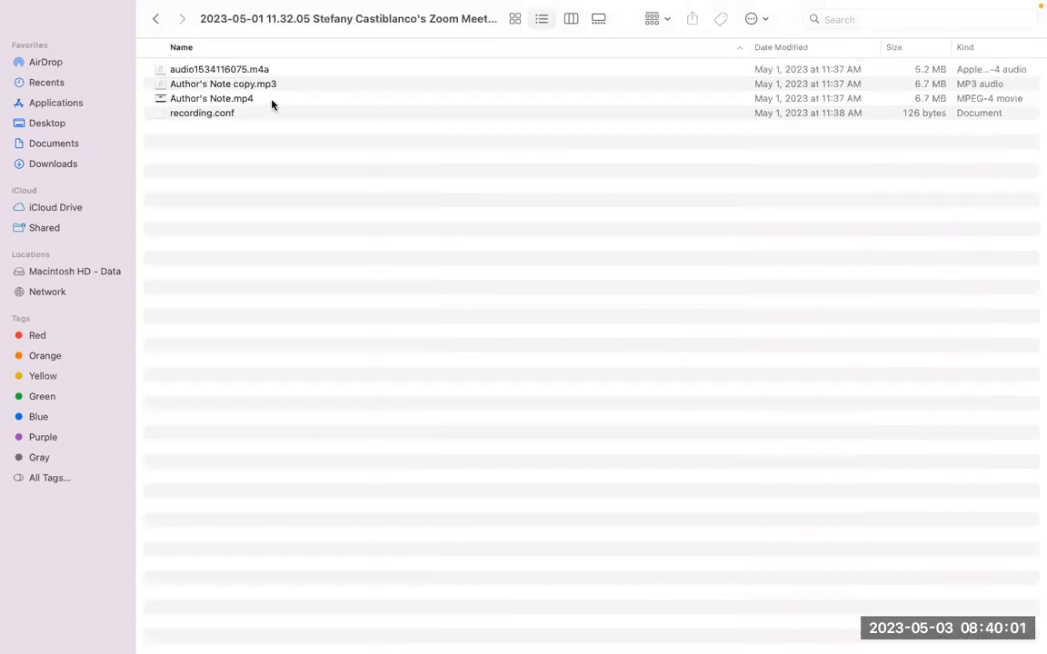
Step: Make a copy of Author's Note.mp4 in the same folder
{"action": "left_click", "coordinate": [228, 96]}
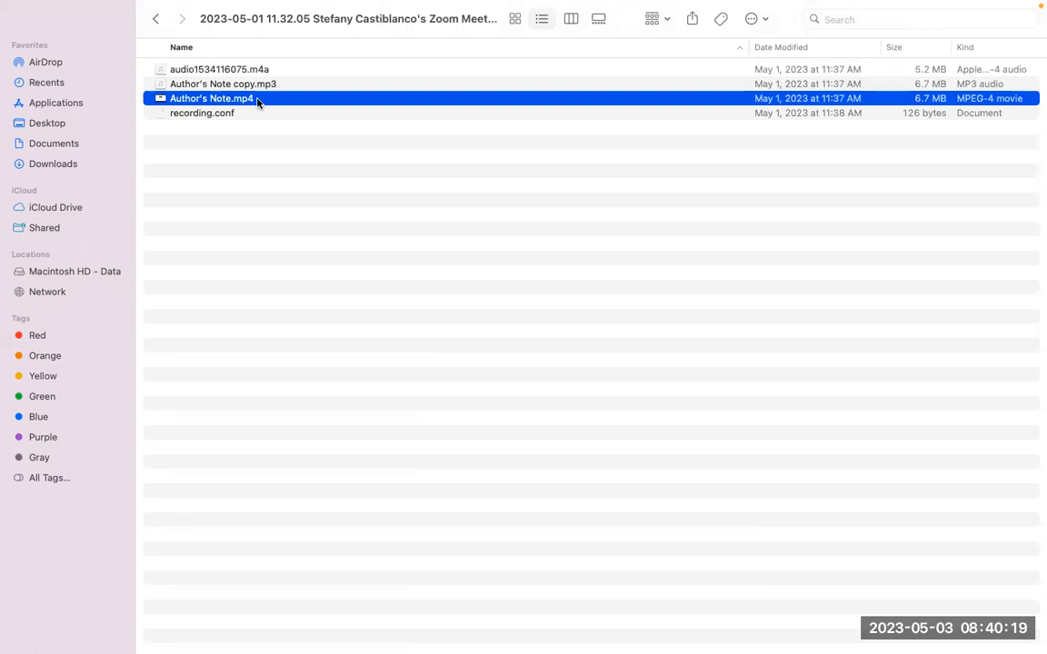
{"action": "left_click", "coordinate": [252, 150]}
{"action": "key", "text": "super+v"}
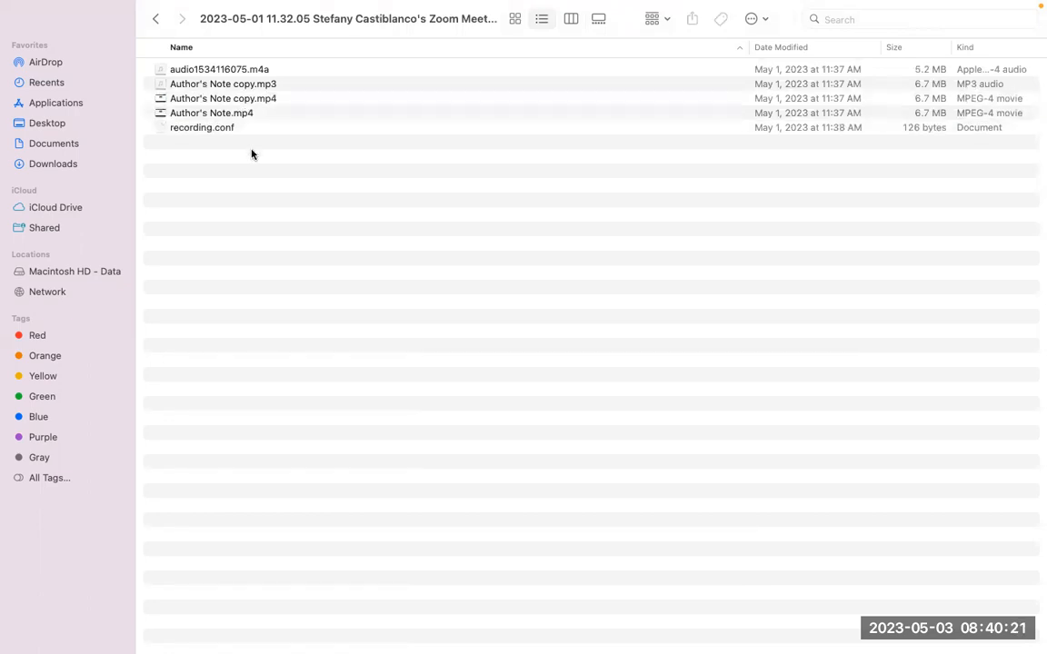
Step: Try to rename the copied MP4 as "Author's Note copy.mp3", accepting the extension change
{"action": "right_click", "coordinate": [249, 102]}
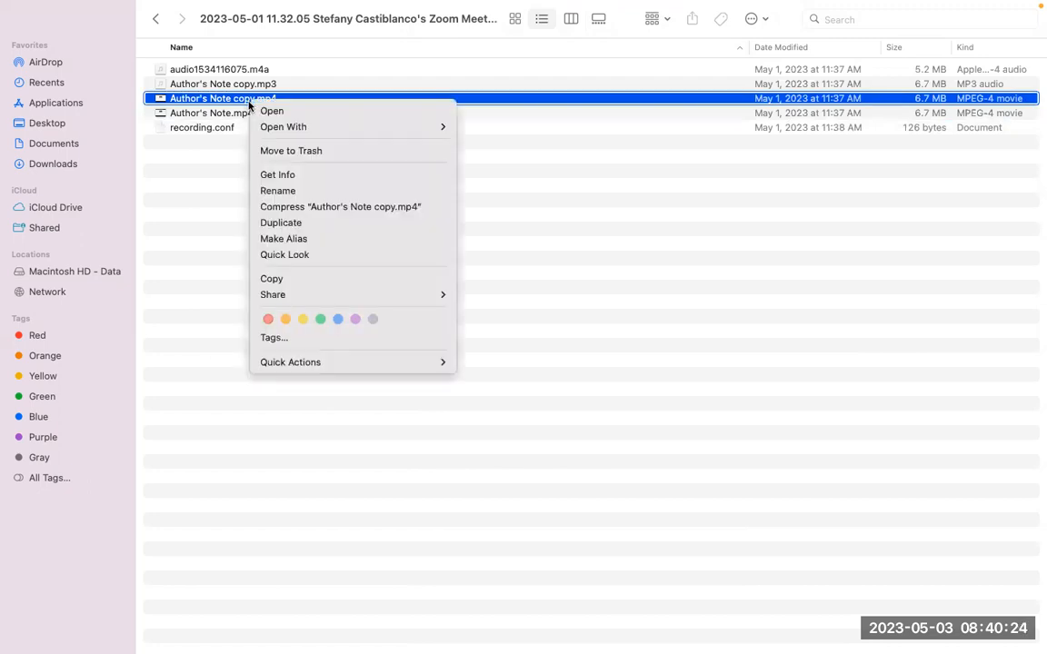
{"action": "left_click", "coordinate": [279, 192]}
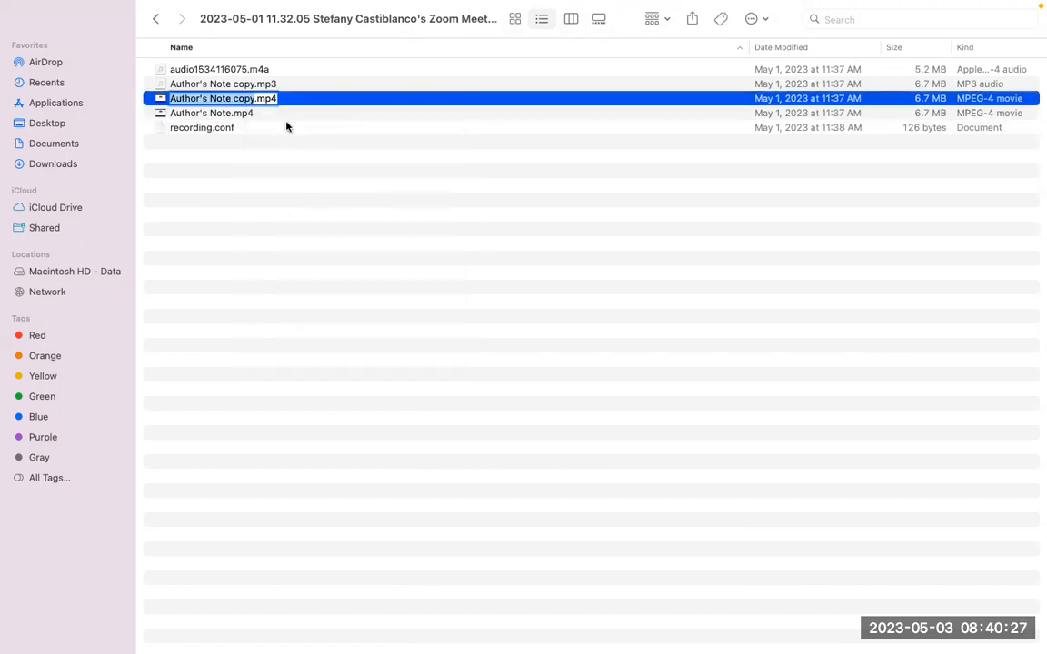
{"action": "left_click", "coordinate": [273, 100]}
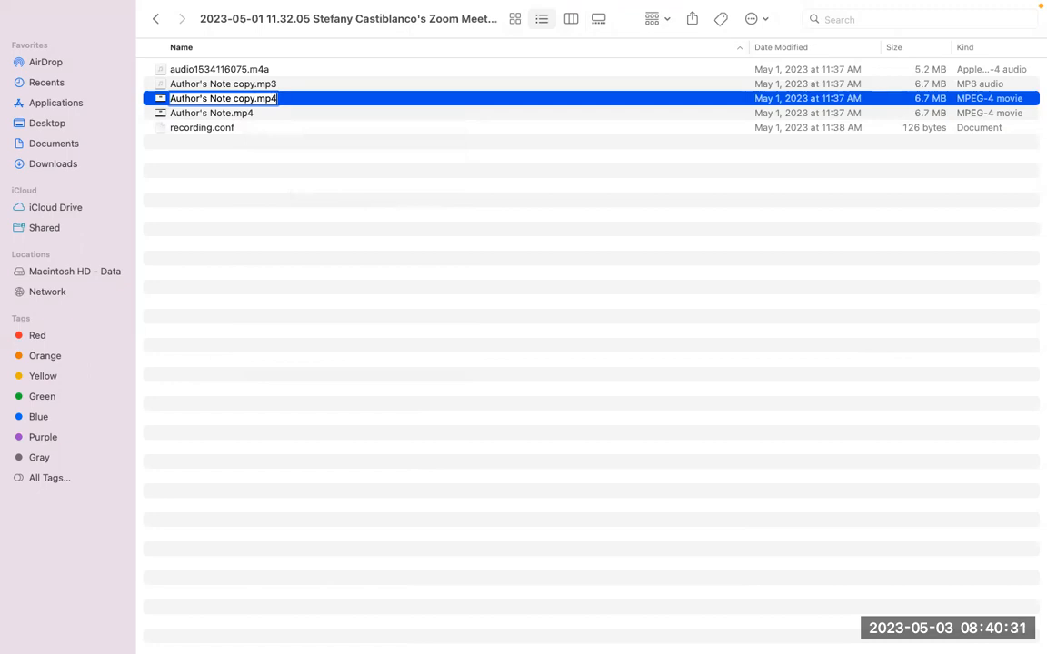
{"action": "key", "text": "BackSpace"}
{"action": "type", "text": "3"}
{"action": "key", "text": "Return"}
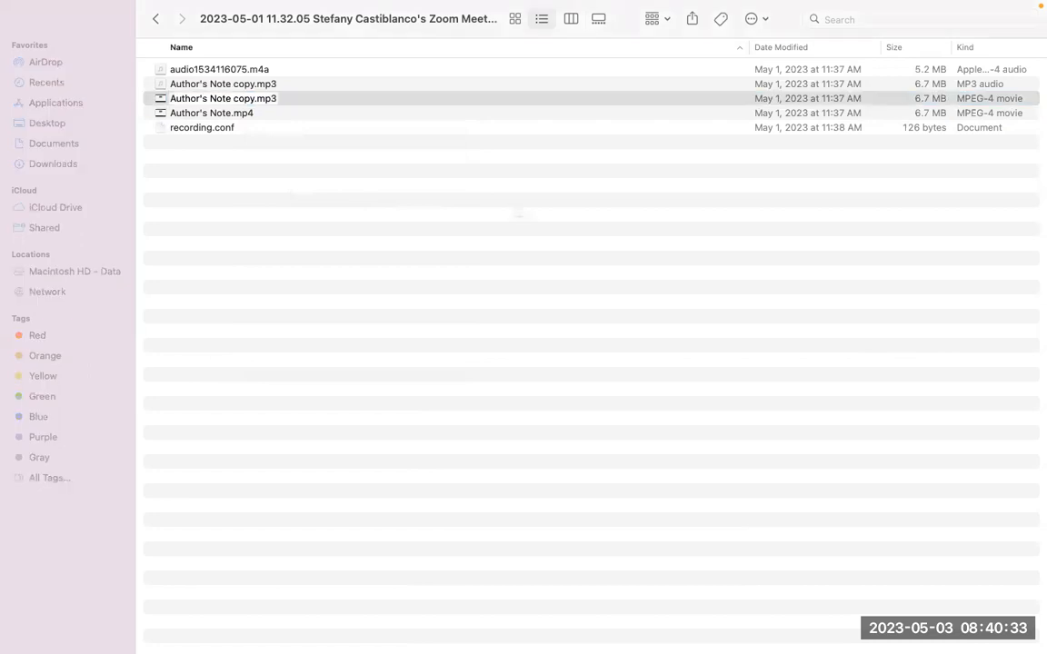
{"action": "left_click", "coordinate": [575, 281]}
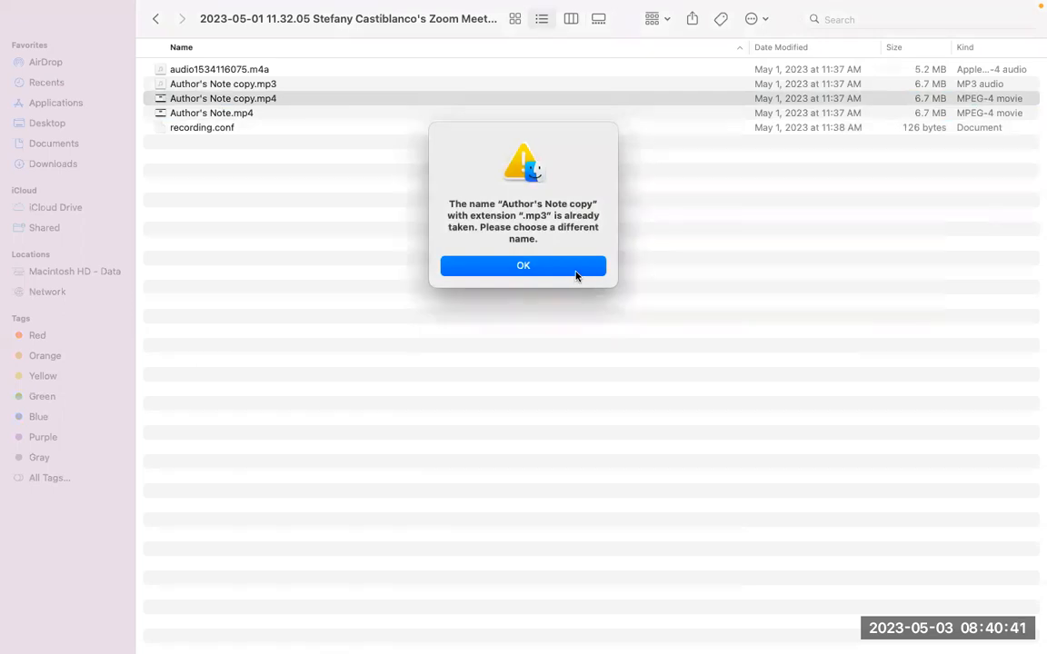
{"action": "left_click", "coordinate": [517, 266]}
Step: Rename the copied MP4 as "Author's Note copy1.mp3" and accept the change to the .mp3 extension
{"action": "right_click", "coordinate": [359, 101]}
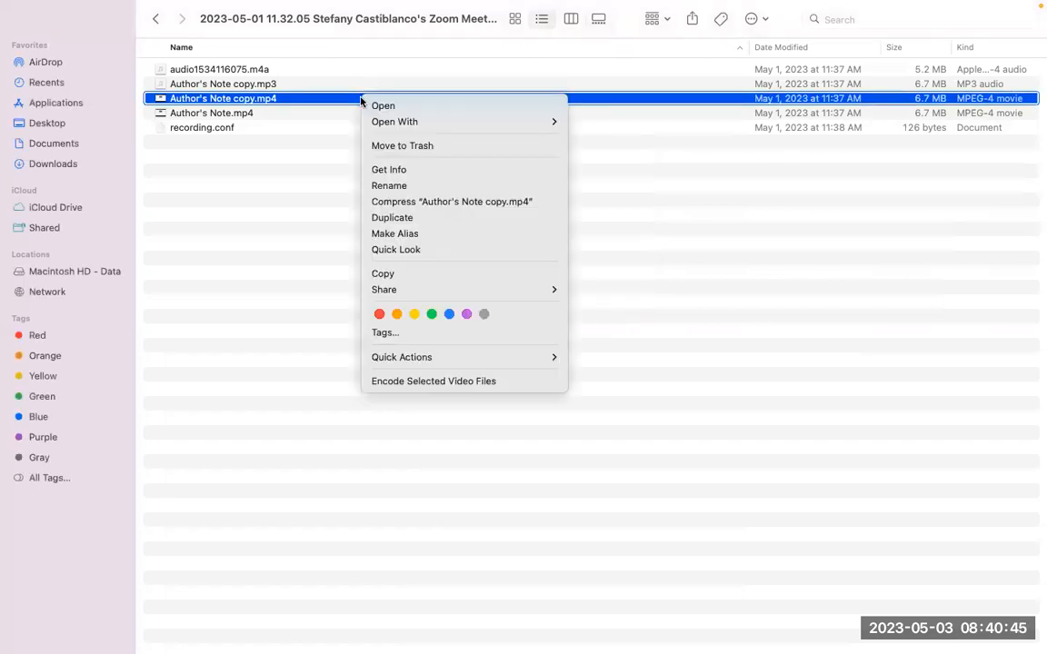
{"action": "left_click", "coordinate": [394, 186]}
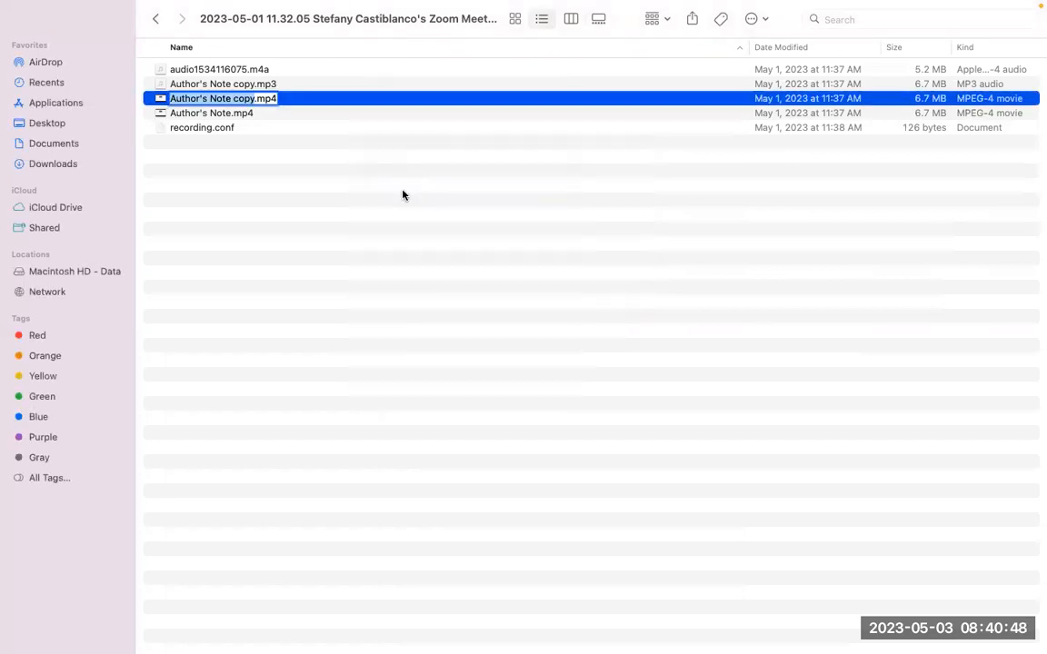
{"action": "left_click", "coordinate": [254, 98]}
{"action": "type", "text": "1.mp"}
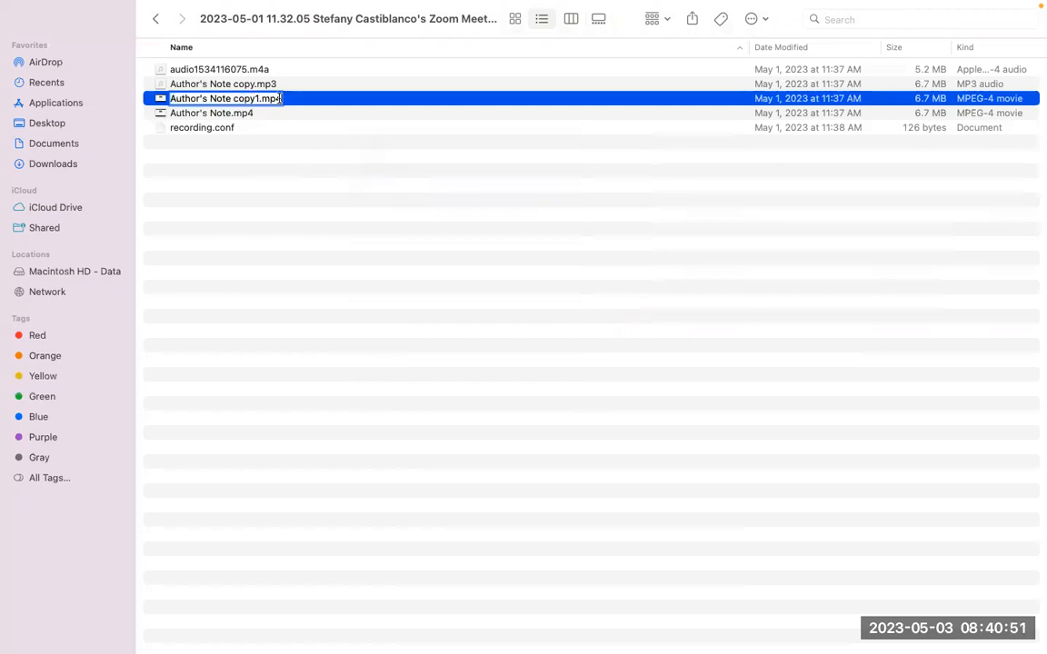
{"action": "type", "text": "3"}
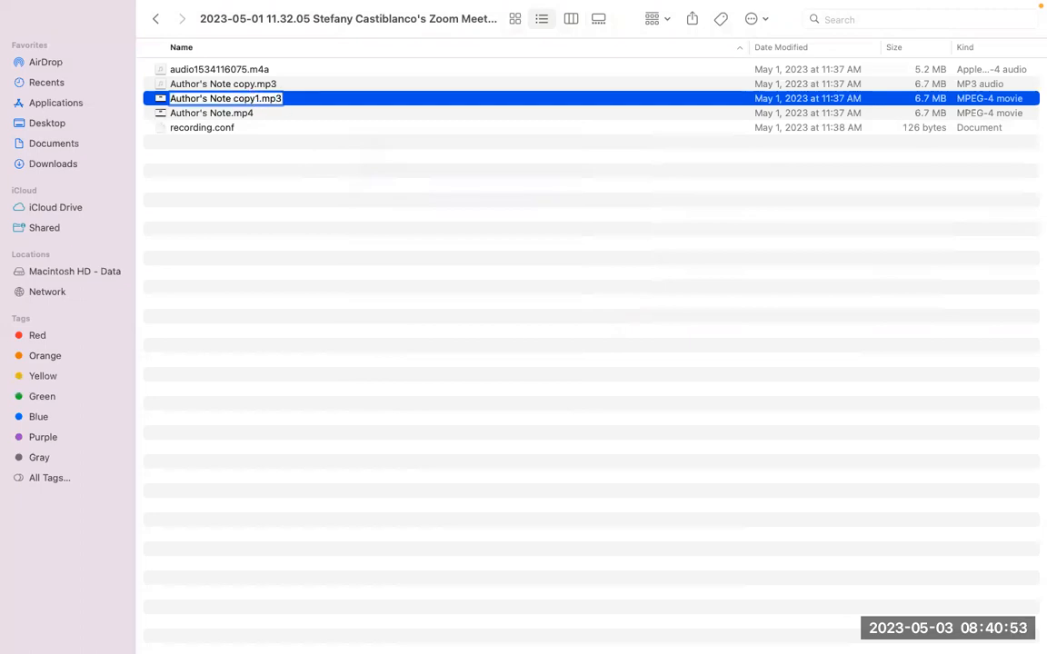
{"action": "key", "text": "Return"}
{"action": "left_click", "coordinate": [568, 283]}
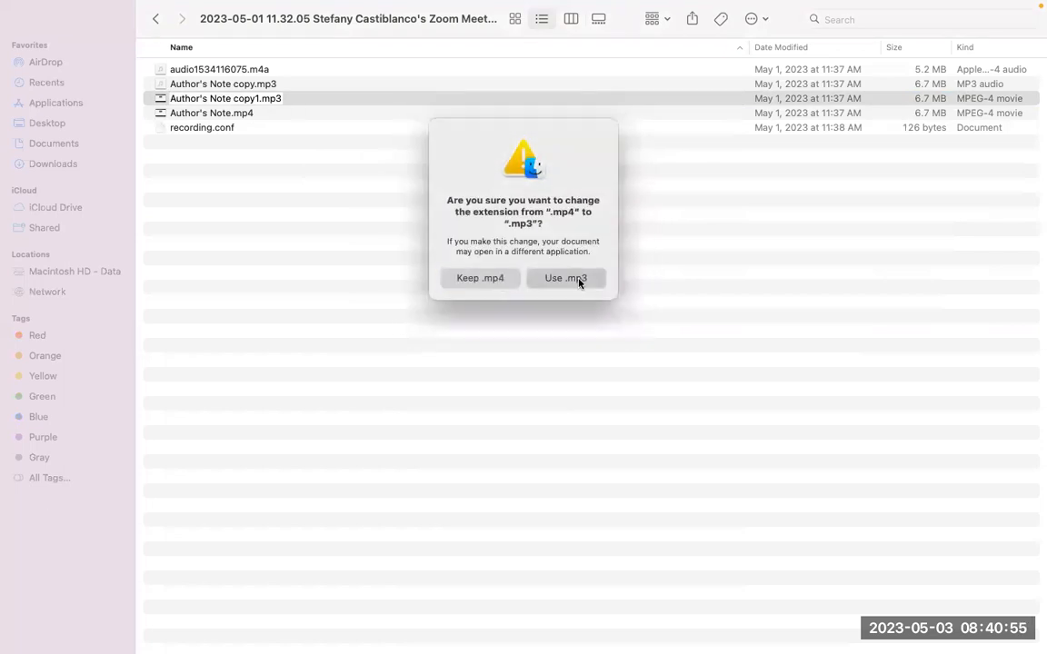
Step: Confirm the .mp3 extension for Author's Note copy1 and select the converted file
{"action": "left_click", "coordinate": [578, 283]}
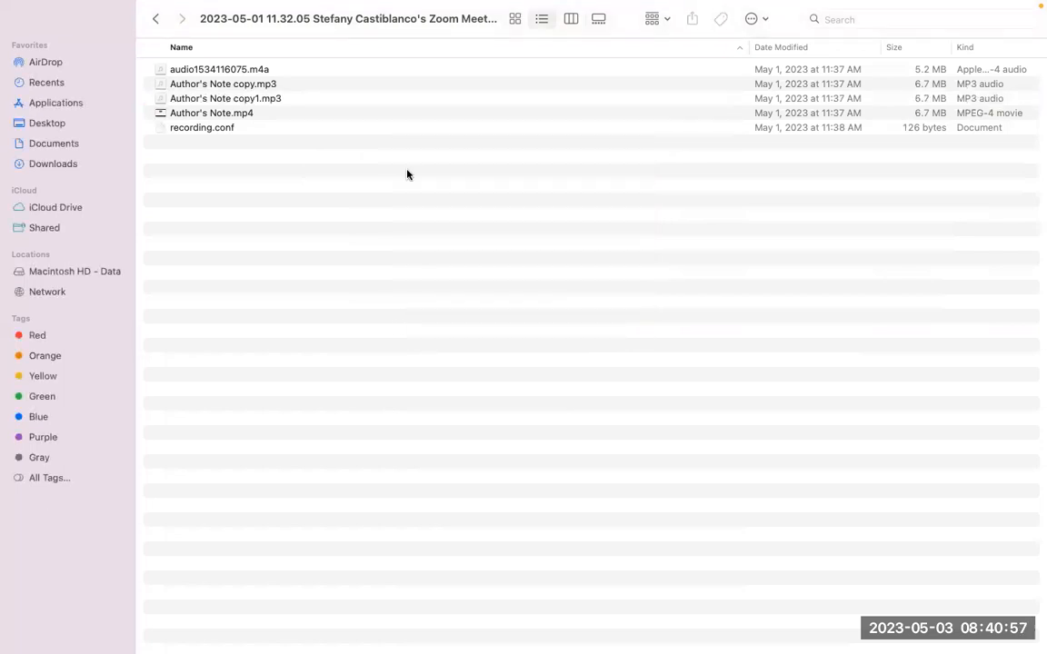
{"action": "left_click", "coordinate": [289, 100]}
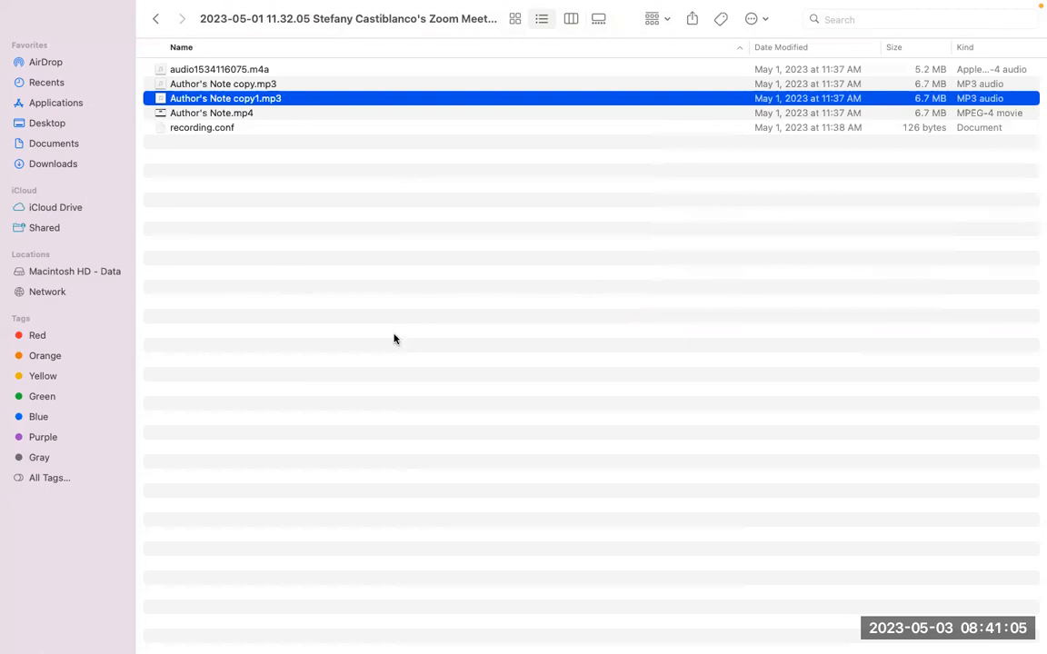
Step: Switch to the Chrome window with the ELA site and open My Drive's Read Aloud PET GoogleSite folder in a new tab
{"action": "key", "text": "ctrl+Up"}
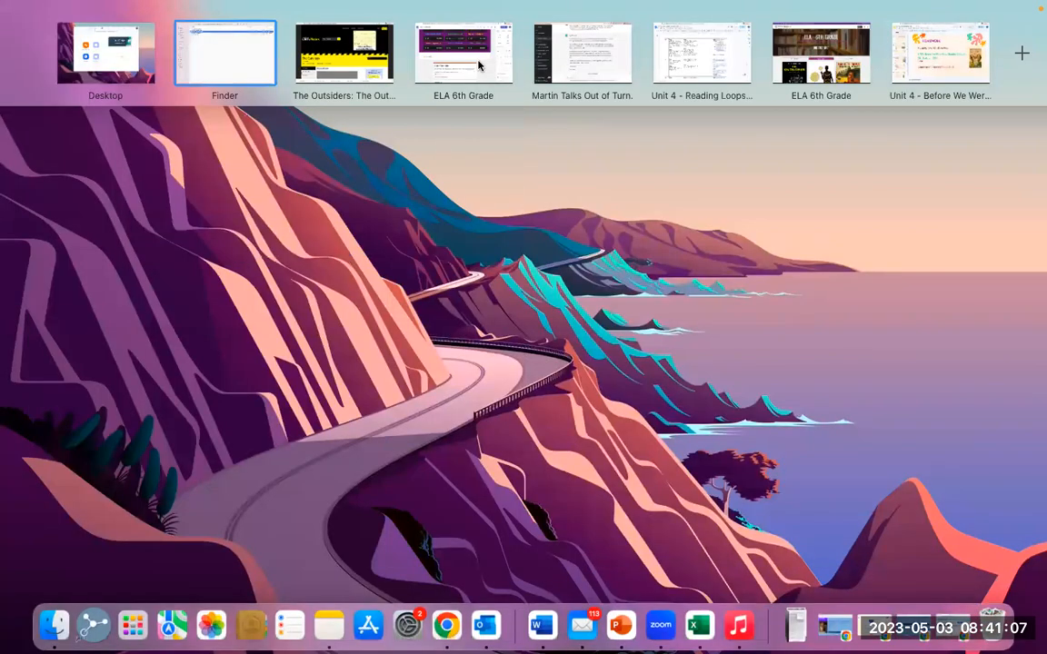
{"action": "left_click", "coordinate": [479, 66]}
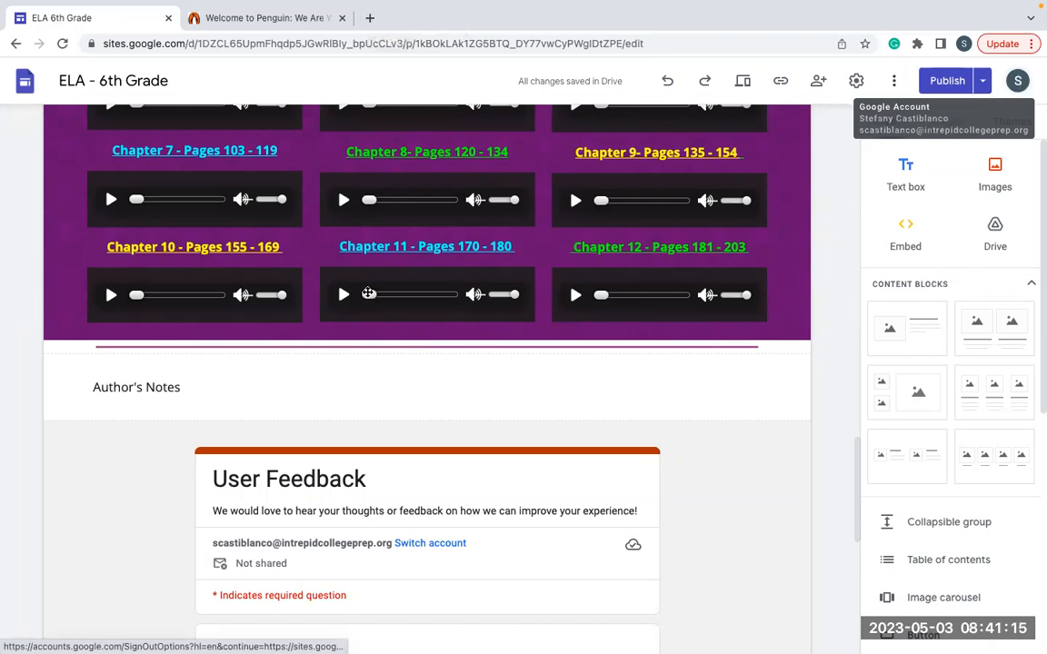
{"action": "key", "text": "ctrl+Up"}
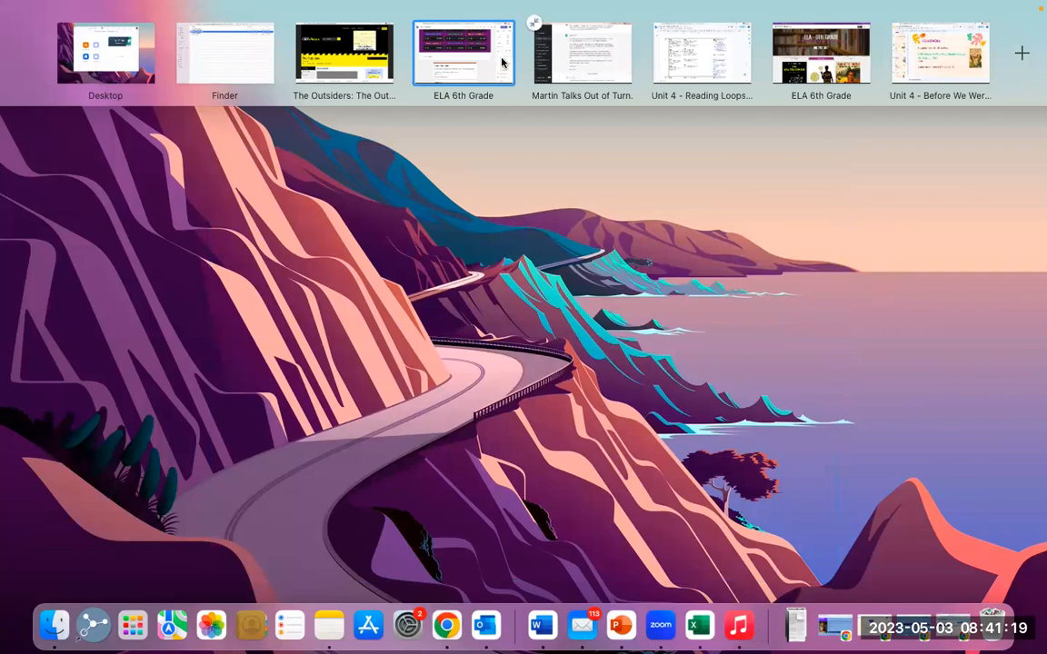
{"action": "left_click", "coordinate": [472, 57]}
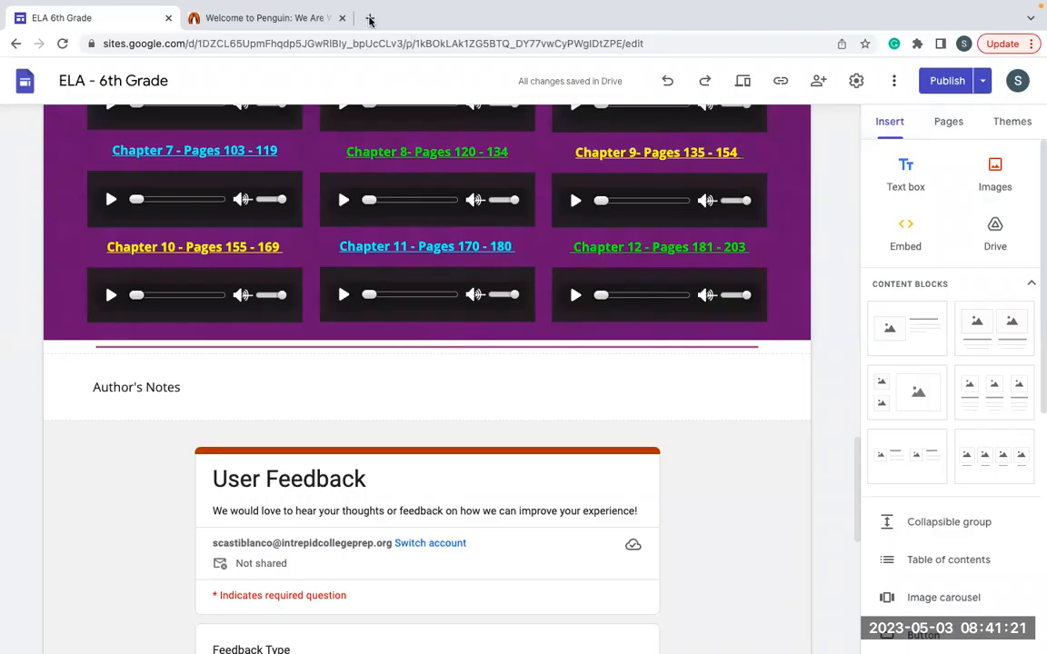
{"action": "left_click", "coordinate": [367, 17]}
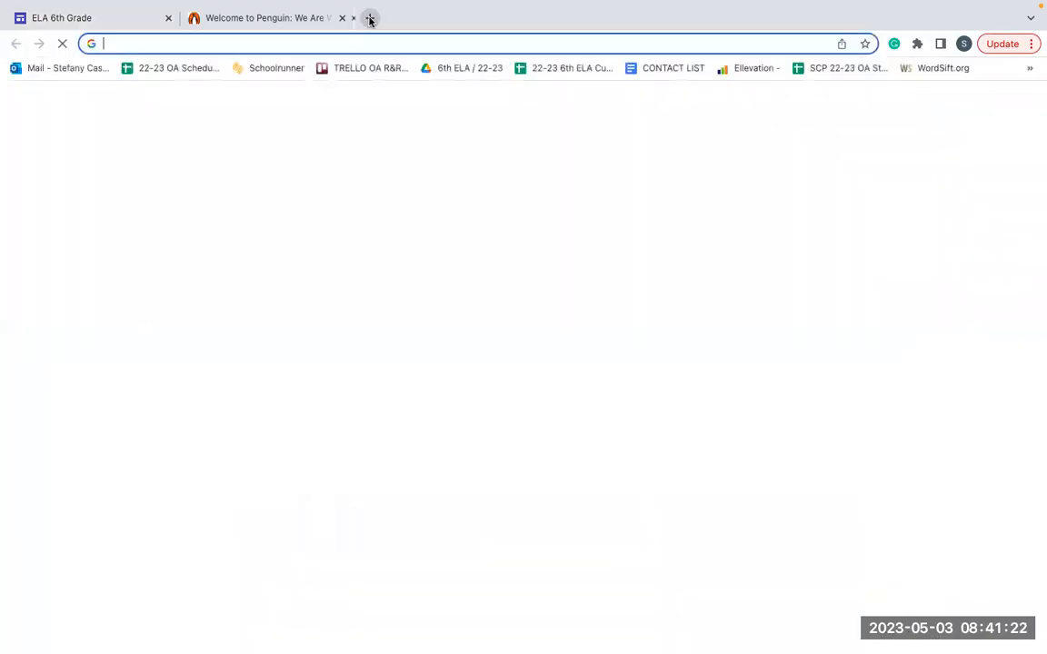
{"action": "left_click", "coordinate": [453, 76]}
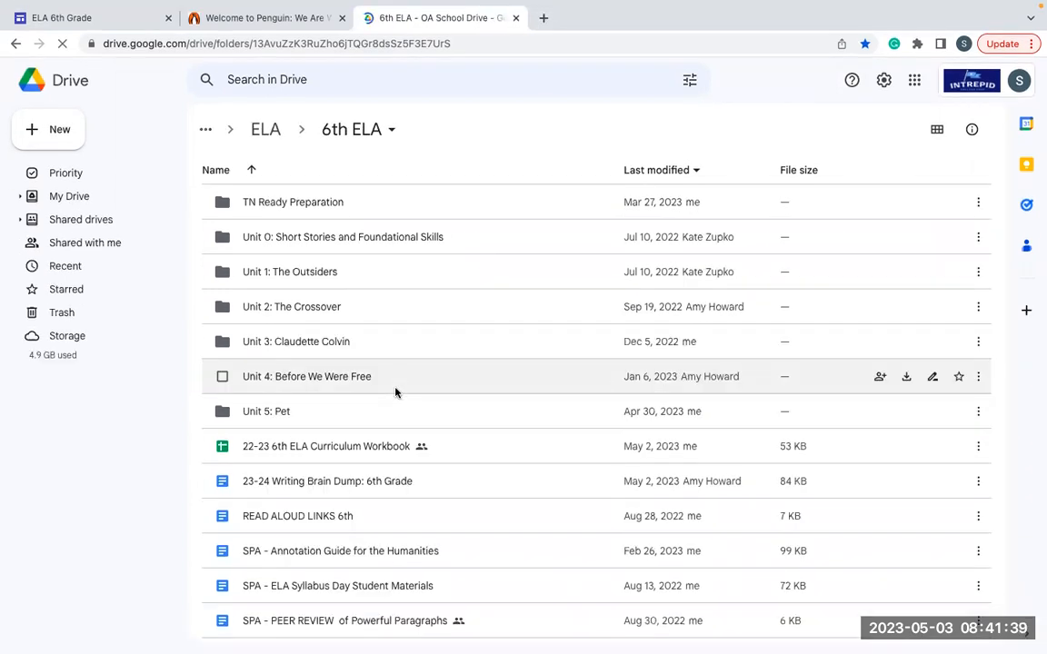
{"action": "left_click", "coordinate": [70, 196]}
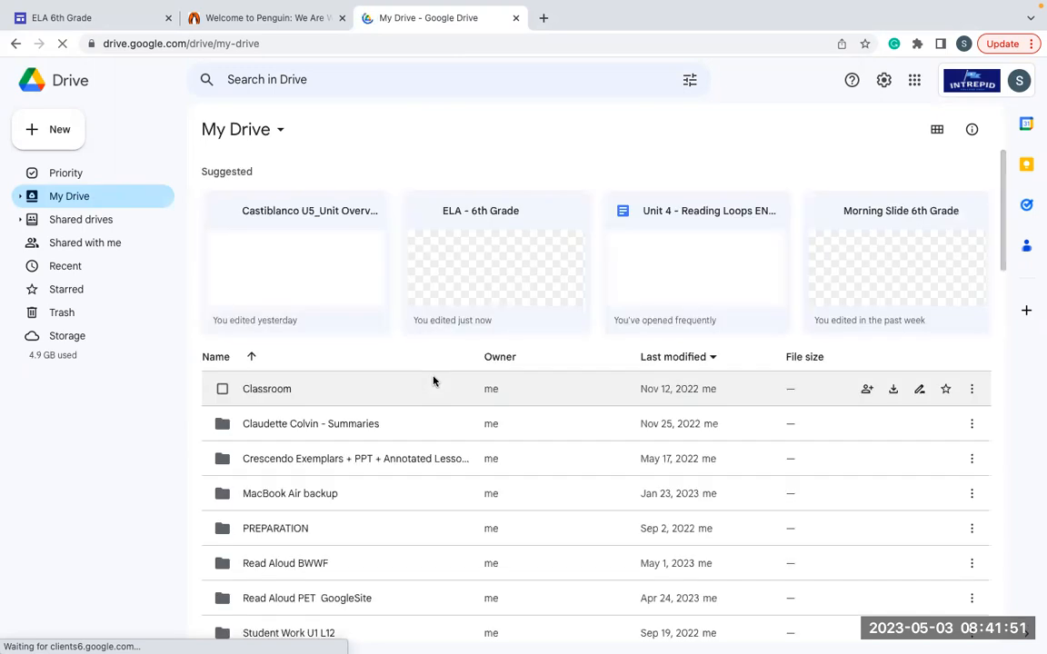
{"action": "scroll", "coordinate": [431, 481], "scroll_direction": "down", "scroll_amount": 2}
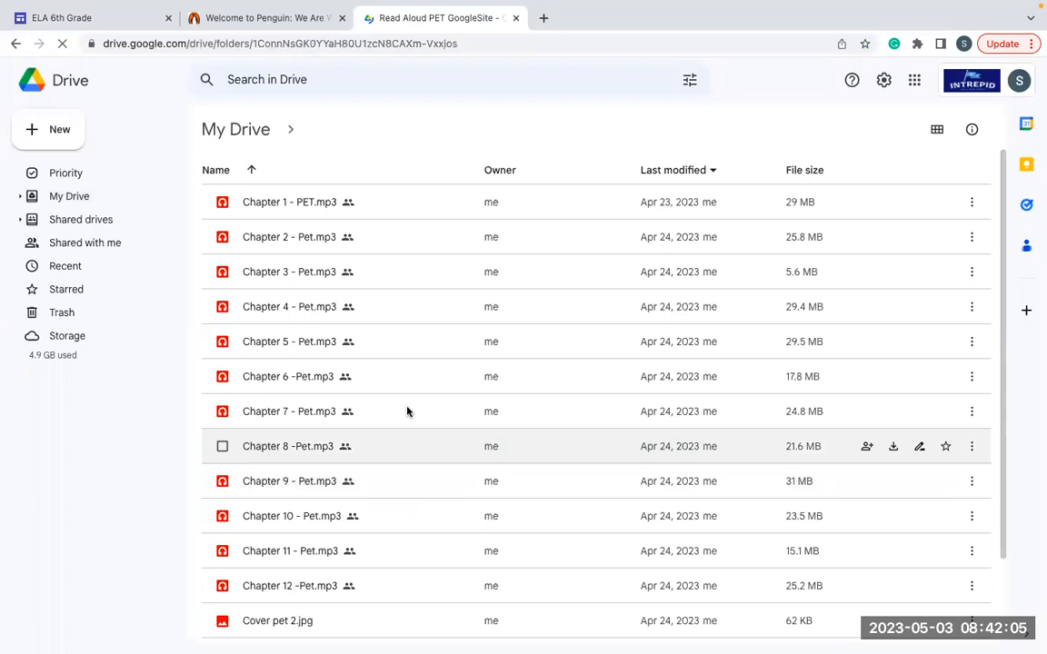
{"action": "scroll", "coordinate": [406, 411], "scroll_direction": "down", "scroll_amount": 2}
{"action": "scroll", "coordinate": [406, 412], "scroll_direction": "down", "scroll_amount": 1}
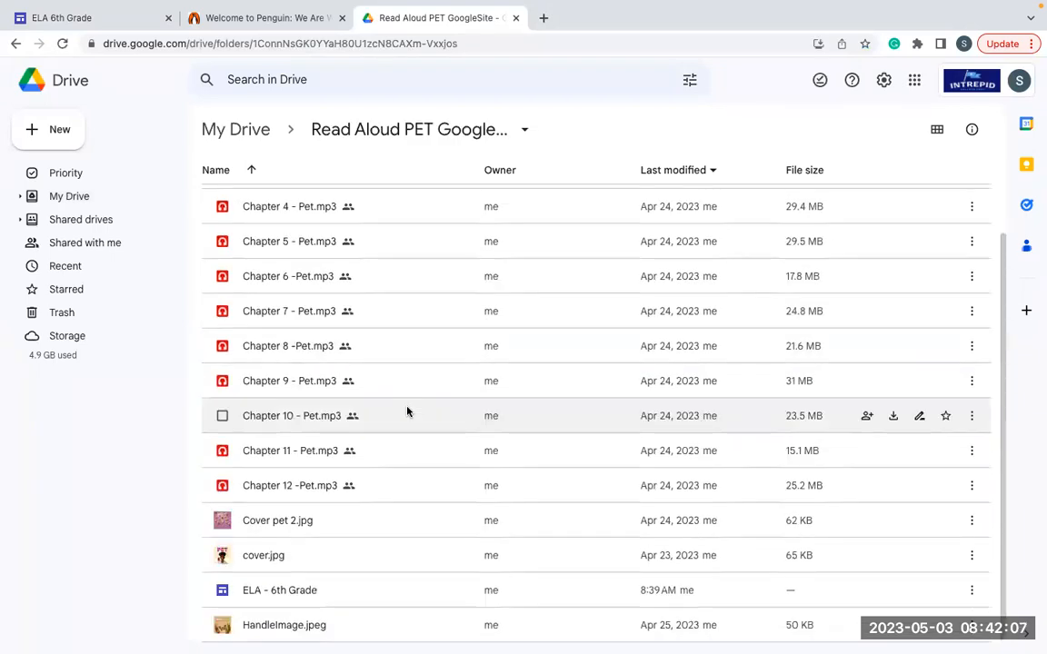
{"action": "scroll", "coordinate": [407, 412], "scroll_direction": "up", "scroll_amount": 2}
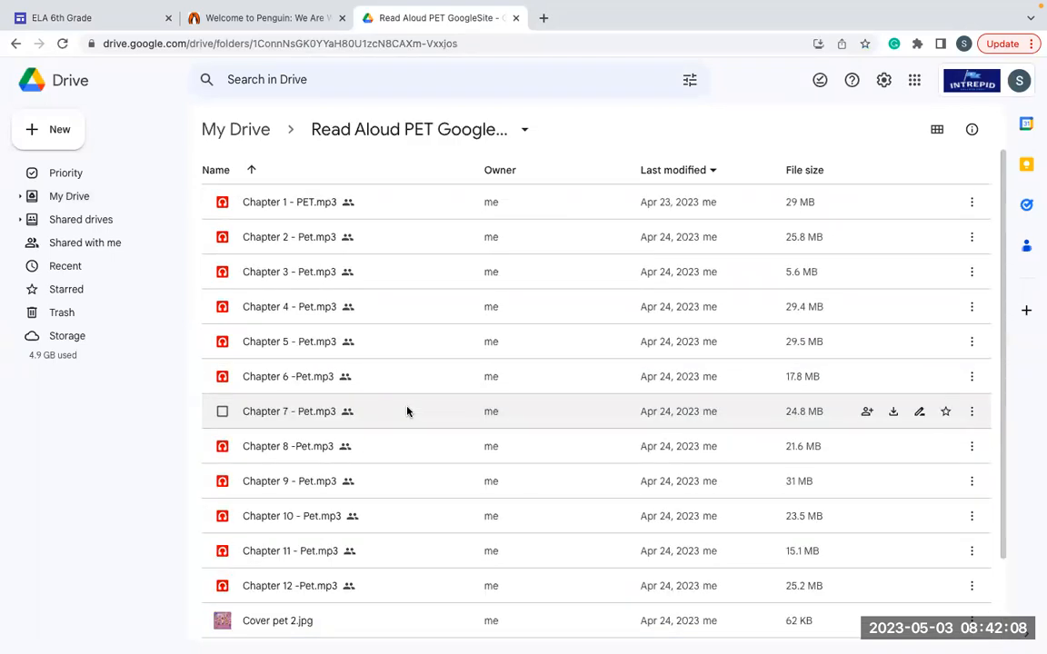
Step: Upload Author's Note copy1.mp3 to this Drive folder from the 2023-05-01 11.32.05 meeting folder in Documents > Zoom
{"action": "left_click", "coordinate": [60, 134]}
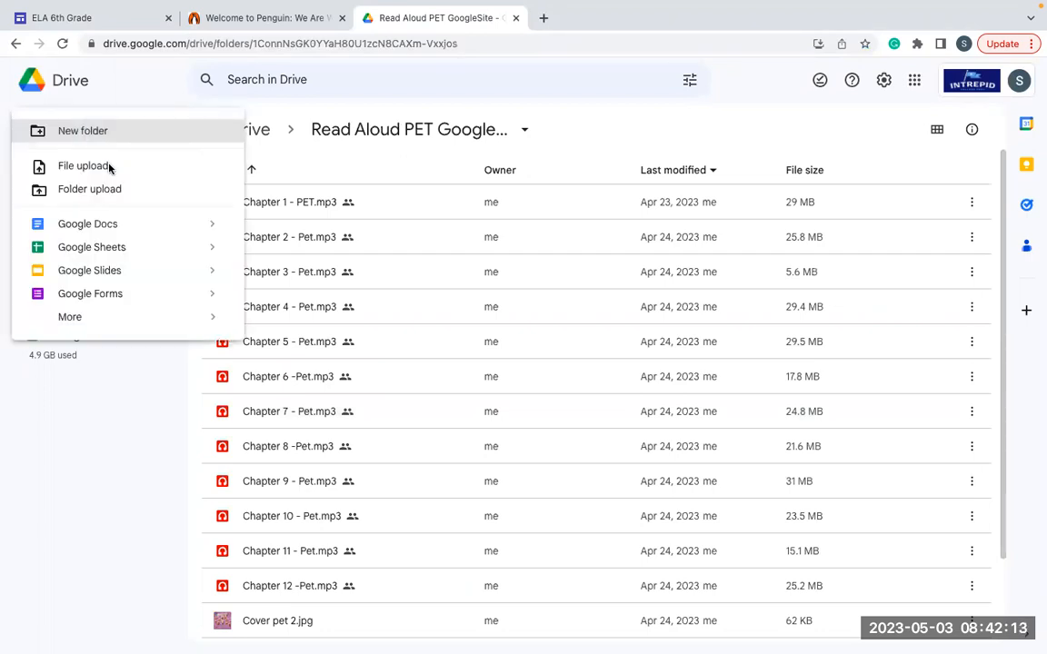
{"action": "left_click", "coordinate": [108, 168]}
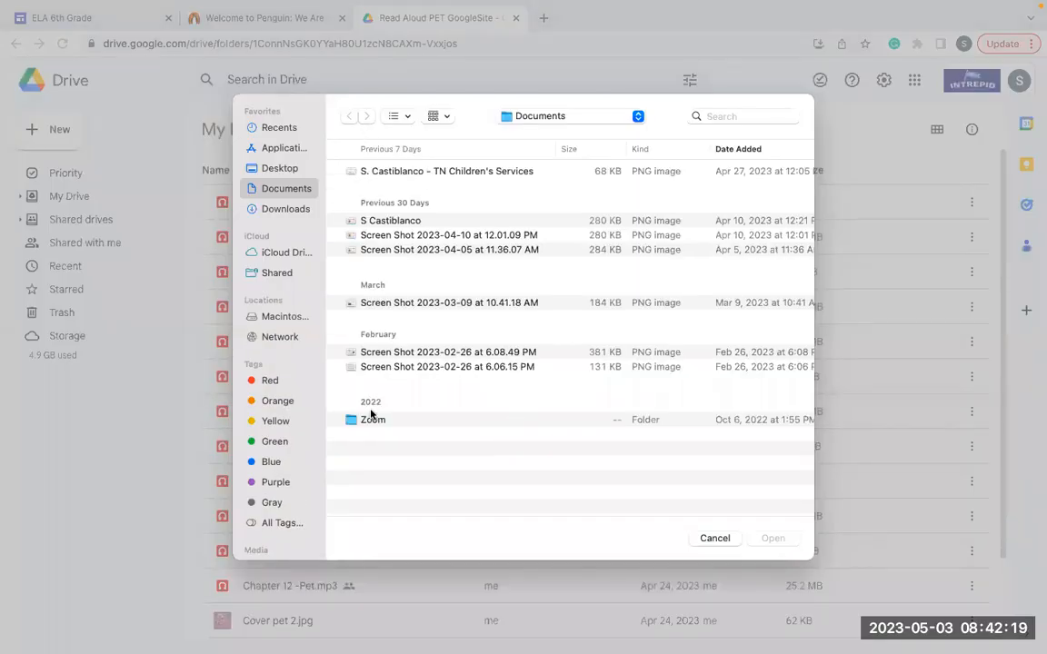
{"action": "left_click", "coordinate": [373, 419]}
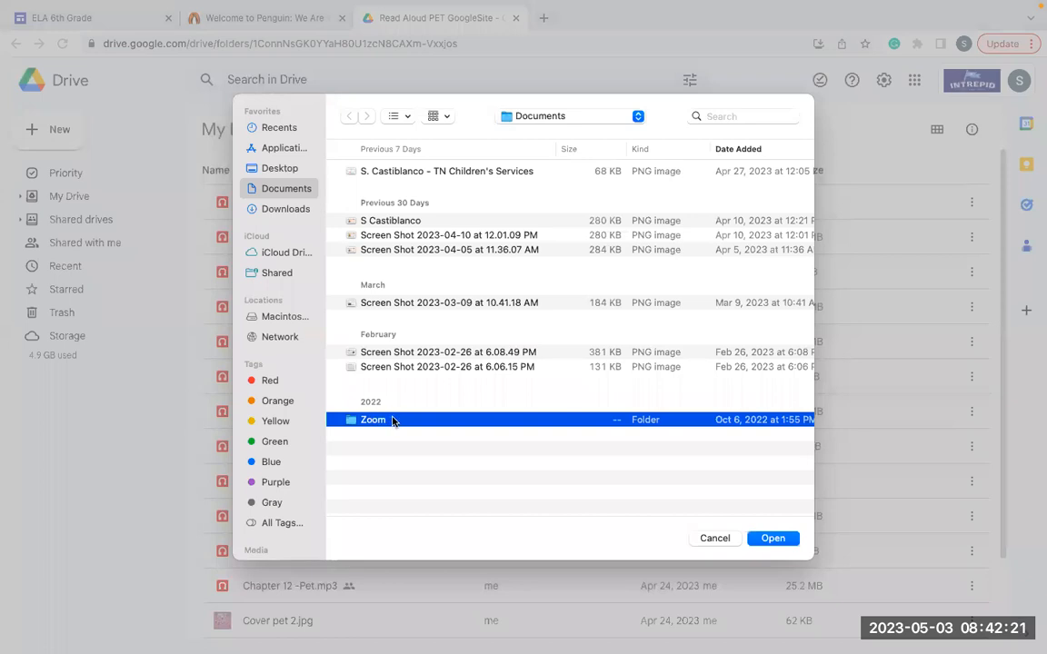
{"action": "double_click", "coordinate": [372, 419]}
{"action": "scroll", "coordinate": [494, 310], "scroll_direction": "up", "scroll_amount": 3}
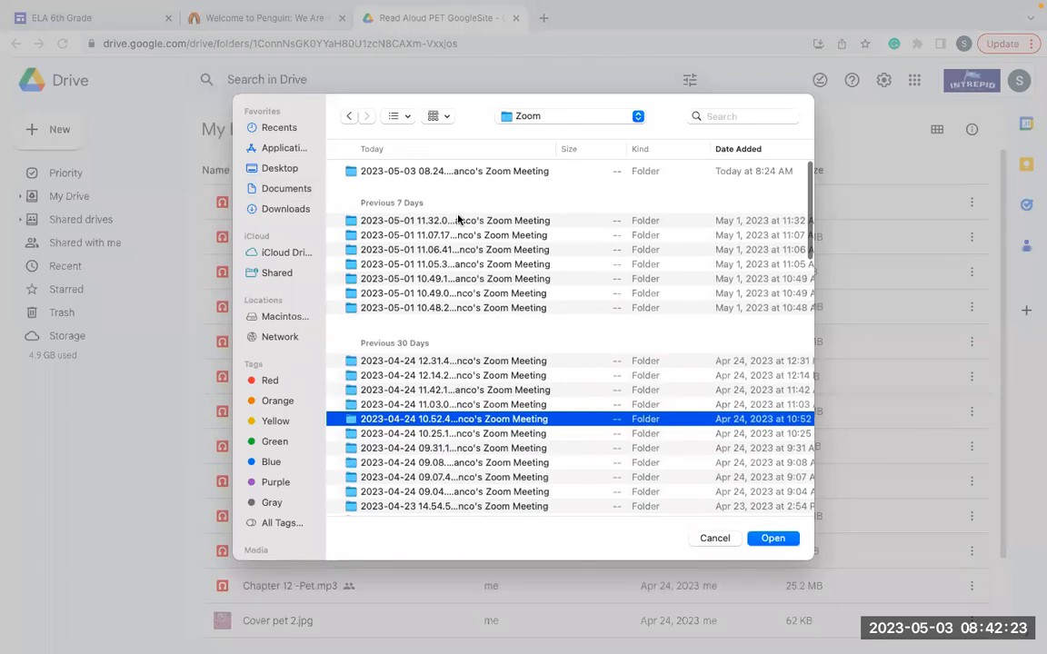
{"action": "double_click", "coordinate": [463, 221]}
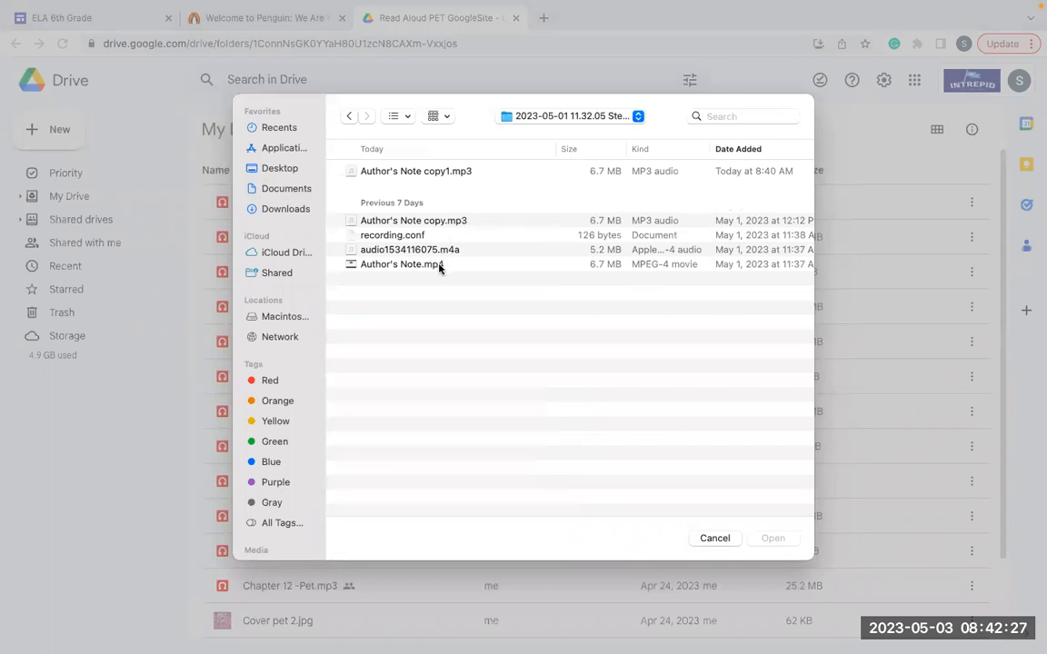
{"action": "left_click", "coordinate": [448, 175]}
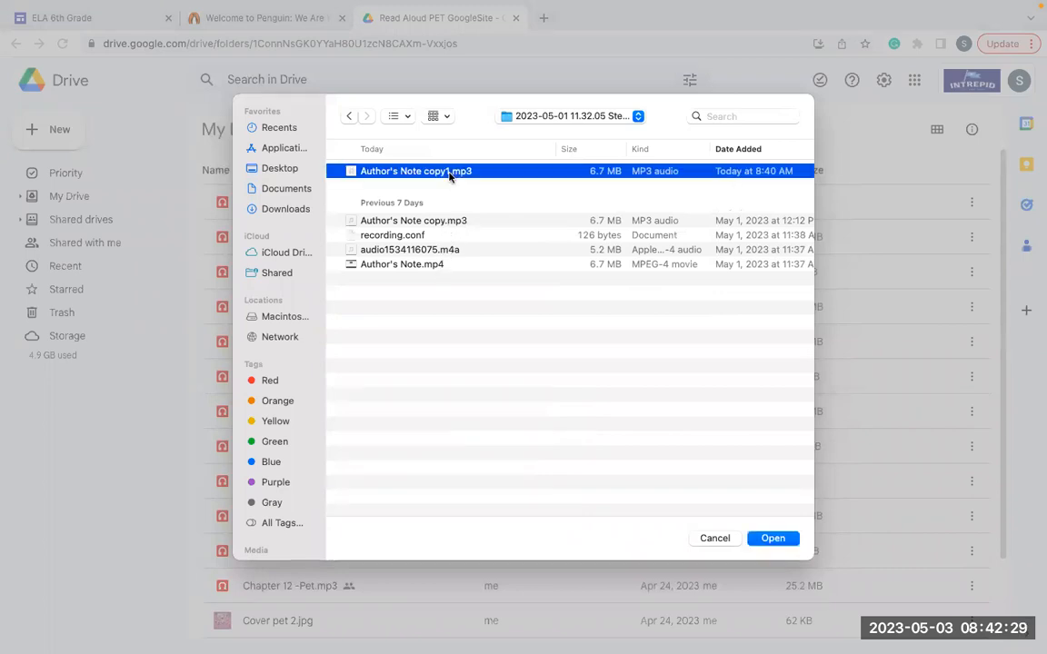
{"action": "double_click", "coordinate": [460, 175]}
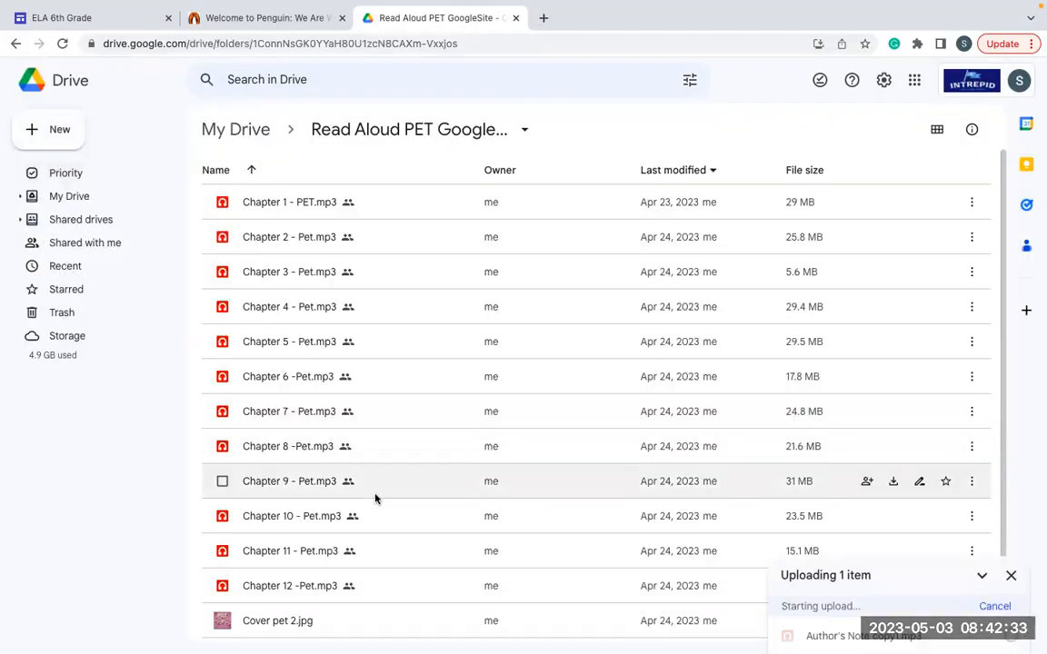
Step: Share the uploaded Author's Note copy1.mp3 with anyone with the link and copy its sharing link
{"action": "scroll", "coordinate": [375, 498], "scroll_direction": "down", "scroll_amount": 2}
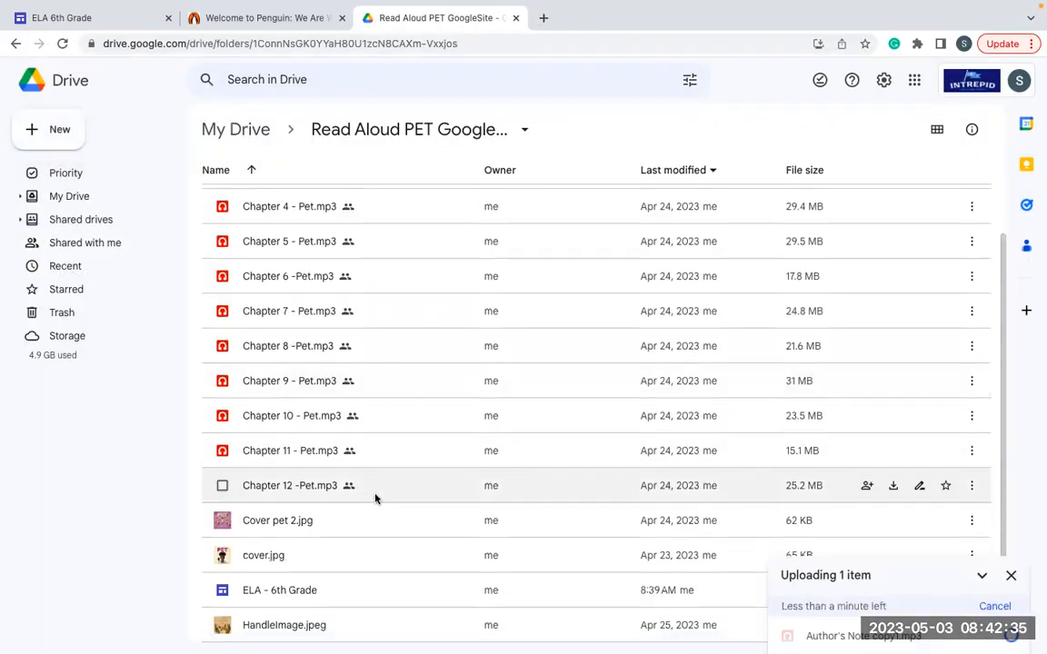
{"action": "scroll", "coordinate": [397, 419], "scroll_direction": "up", "scroll_amount": 2}
{"action": "scroll", "coordinate": [397, 418], "scroll_direction": "down", "scroll_amount": 2}
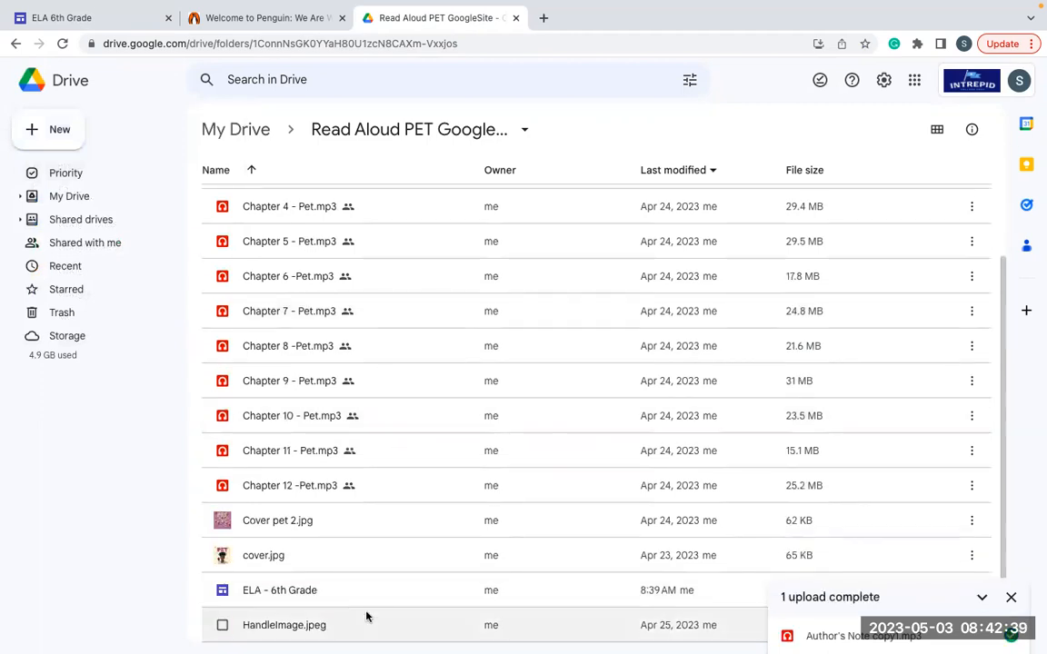
{"action": "scroll", "coordinate": [409, 455], "scroll_direction": "up", "scroll_amount": 3}
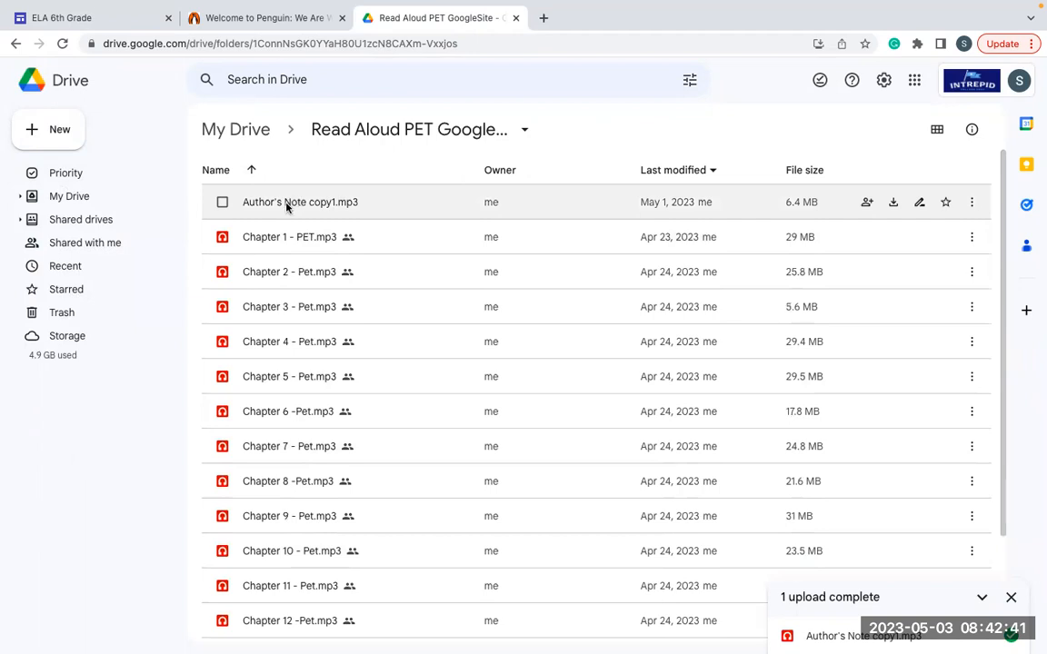
{"action": "left_click", "coordinate": [221, 202]}
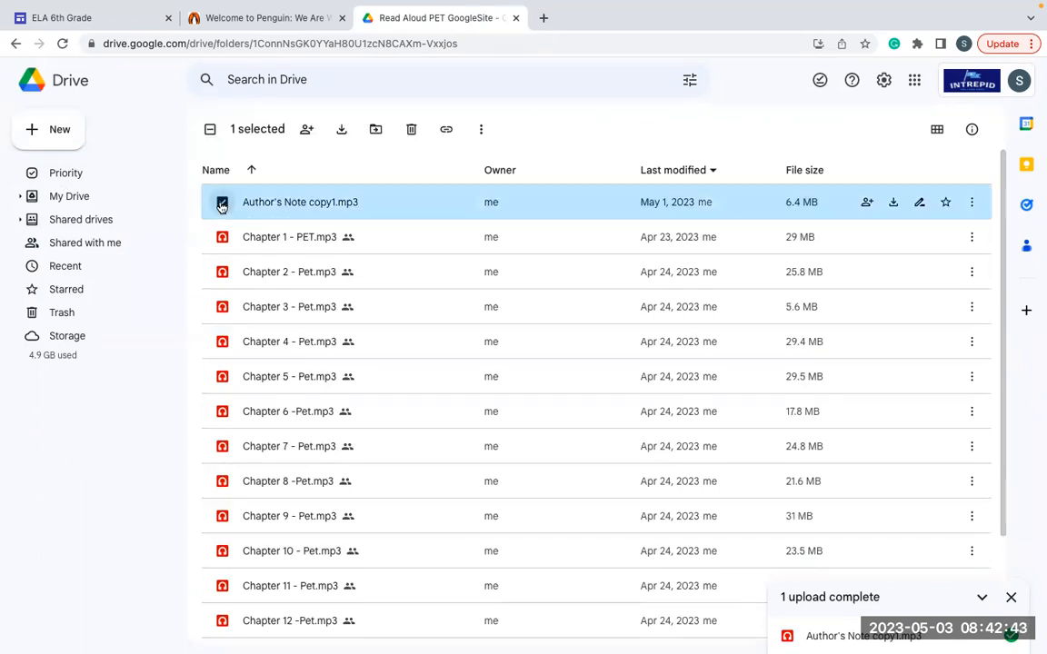
{"action": "left_click", "coordinate": [446, 132]}
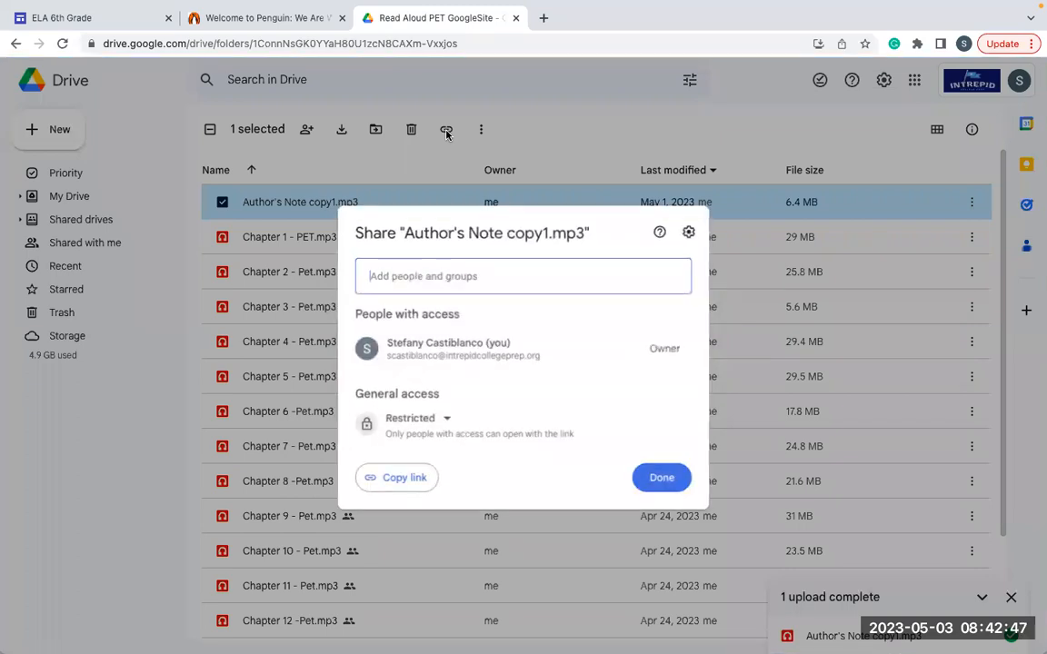
{"action": "left_click", "coordinate": [442, 420]}
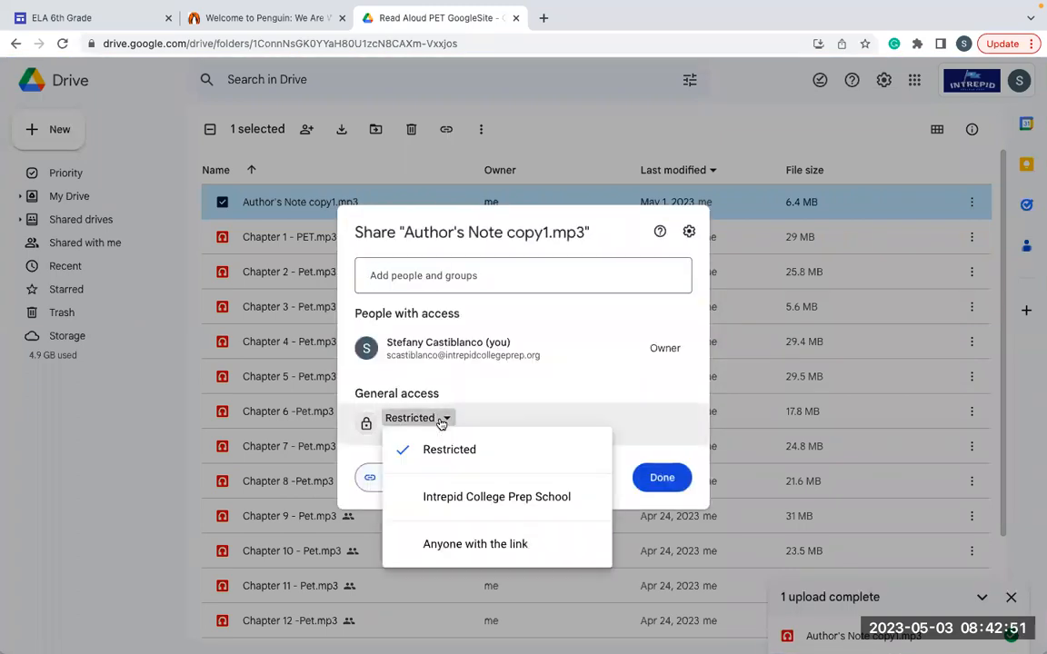
{"action": "left_click", "coordinate": [459, 546]}
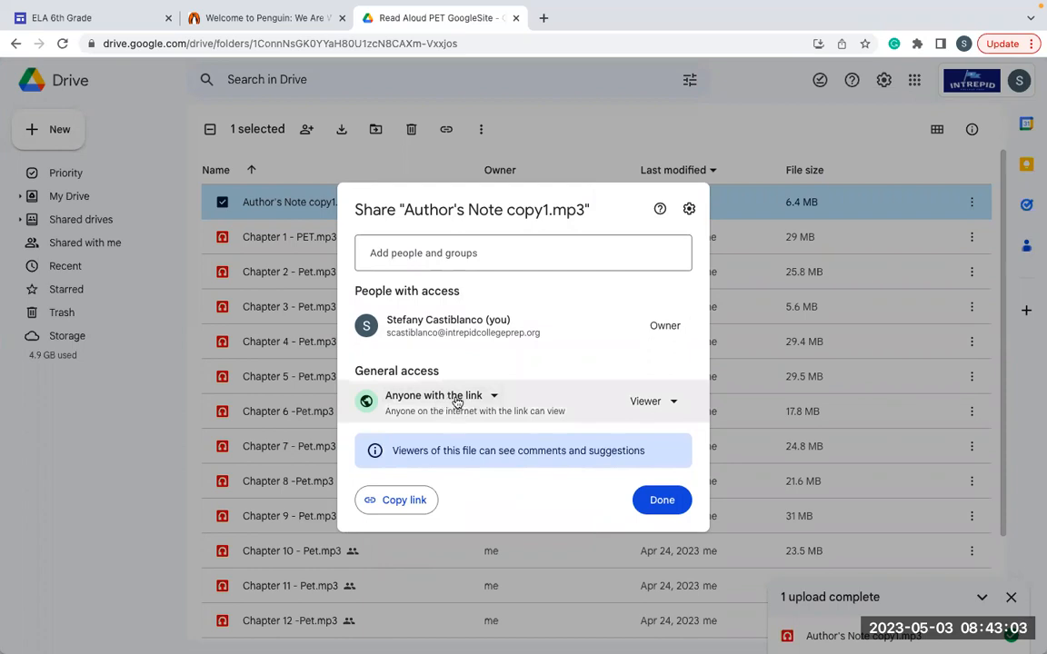
{"action": "left_click", "coordinate": [408, 510]}
{"action": "left_click", "coordinate": [662, 500]}
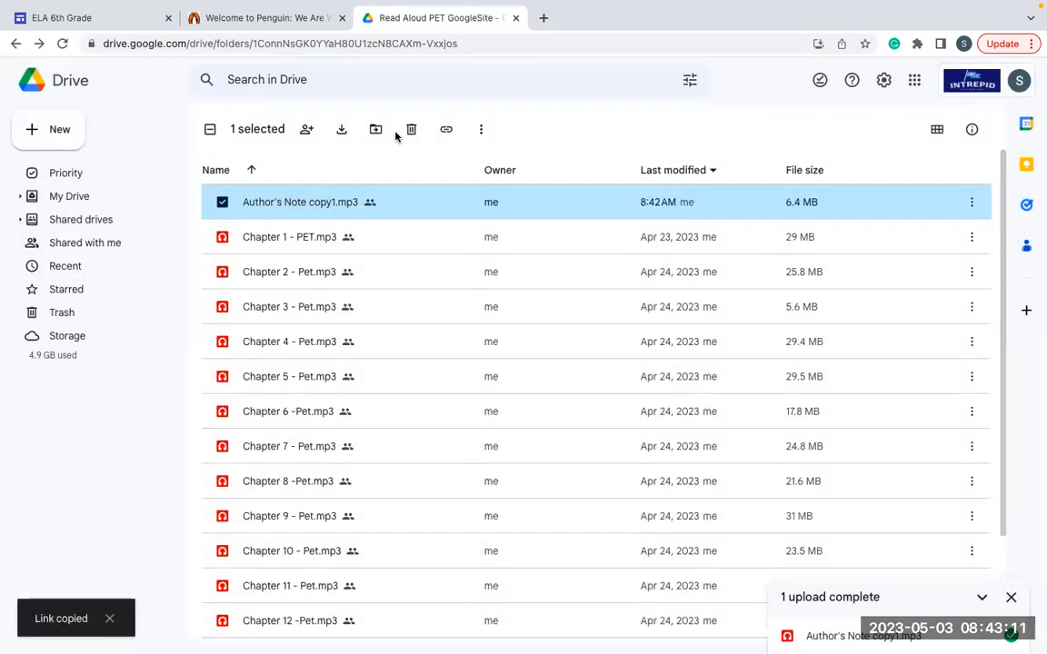
Step: Back in the ELA 6th Grade site editor, link the Author's Notes text to the copied Drive URL
{"action": "left_click", "coordinate": [61, 17]}
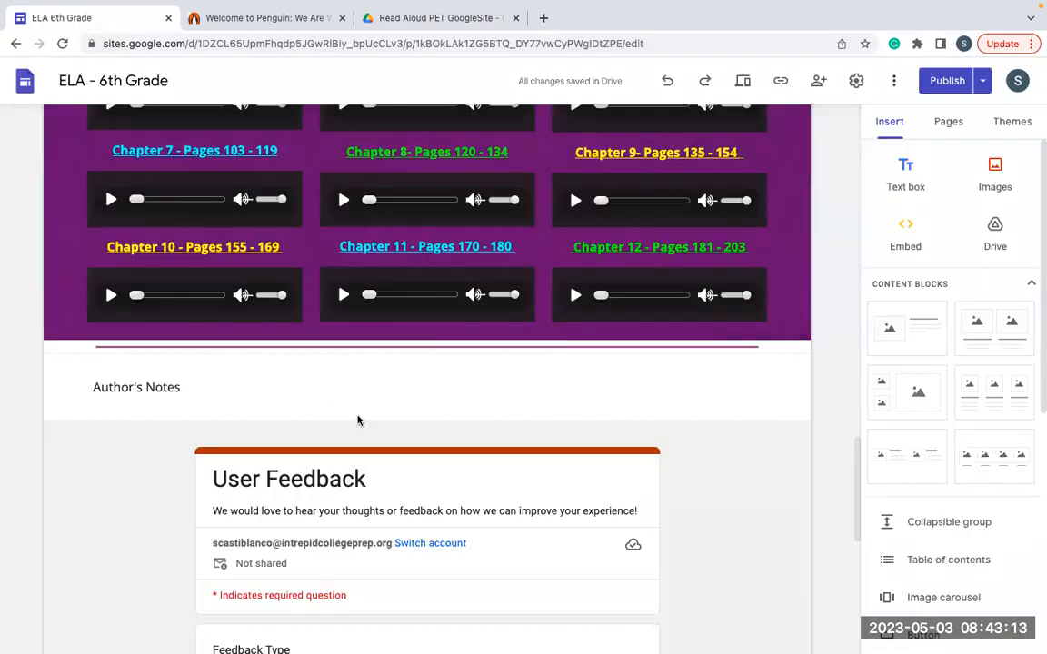
{"action": "left_click", "coordinate": [228, 388]}
{"action": "left_click_drag", "start_coordinate": [229, 388], "coordinate": [84, 388]}
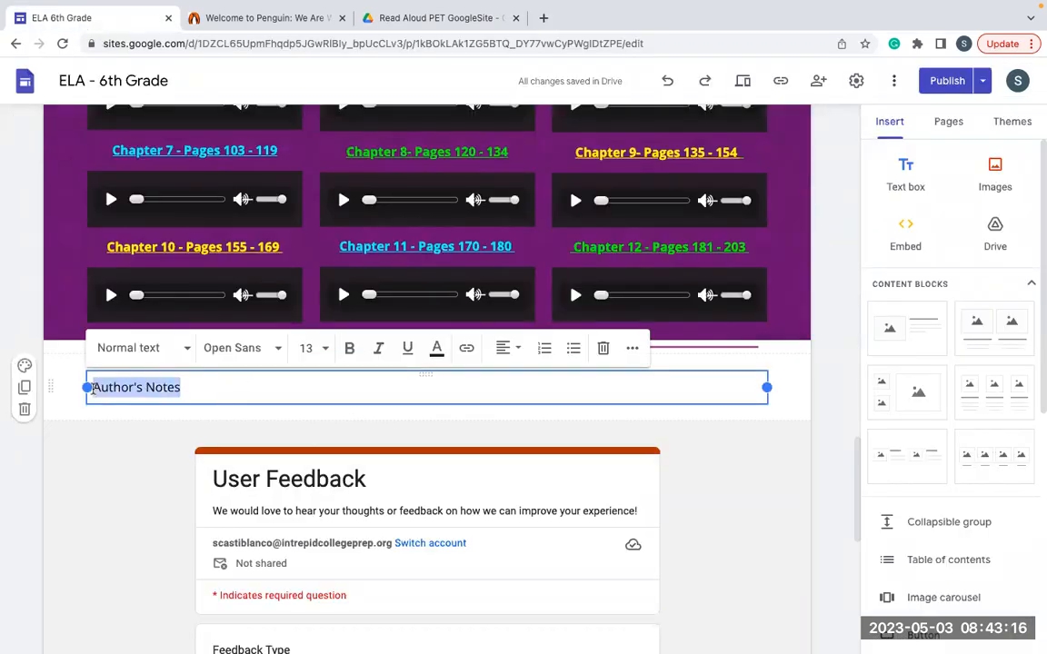
{"action": "left_click", "coordinate": [466, 350]}
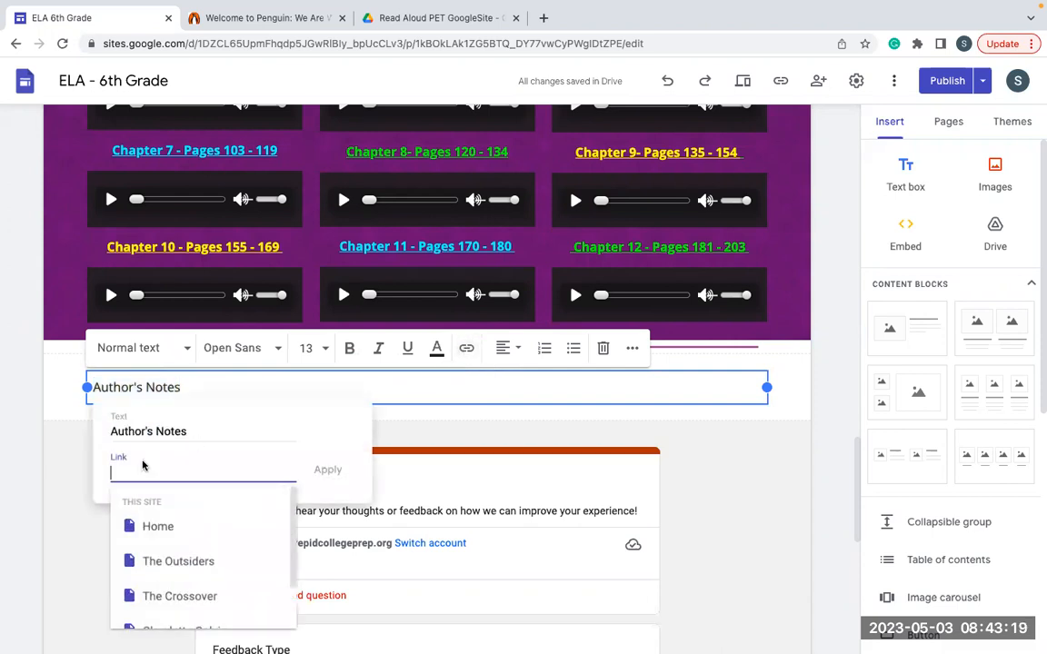
{"action": "key", "text": "ctrl+v"}
{"action": "left_click", "coordinate": [323, 470]}
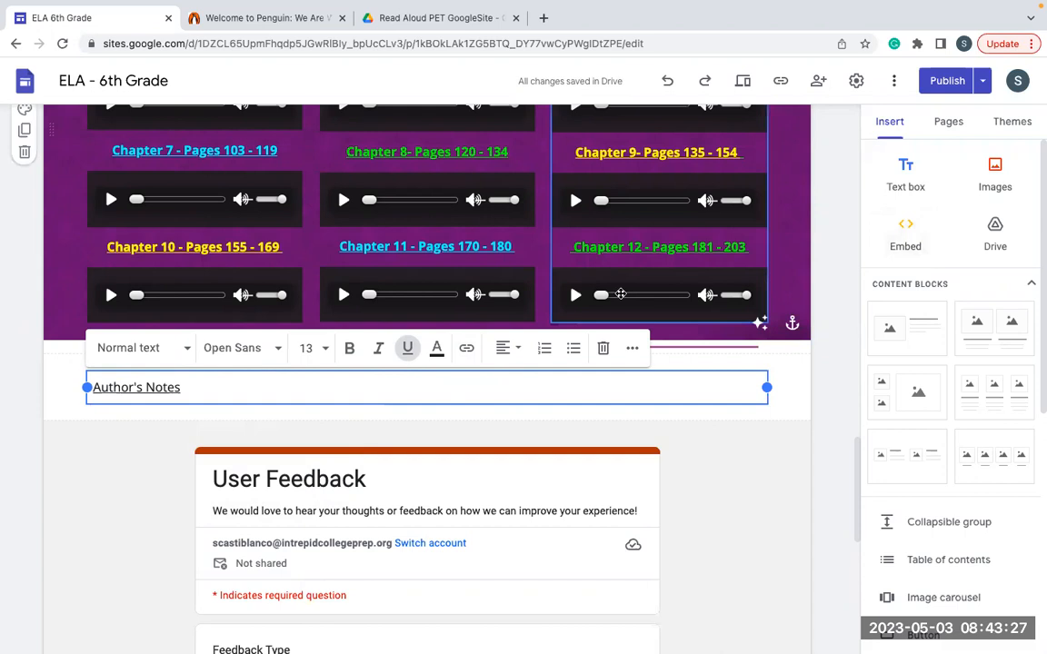
Step: Embed the recording by its copied Drive URL below Author's Notes and shrink the audio player's height to a slim bar
{"action": "left_click", "coordinate": [906, 232]}
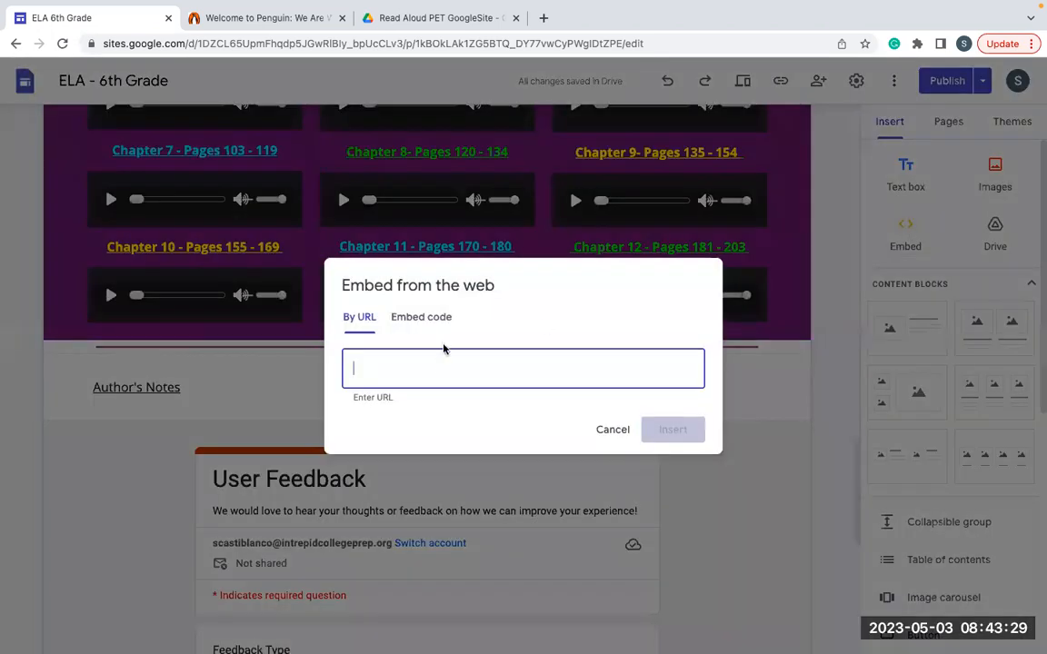
{"action": "key", "text": "ctrl+v"}
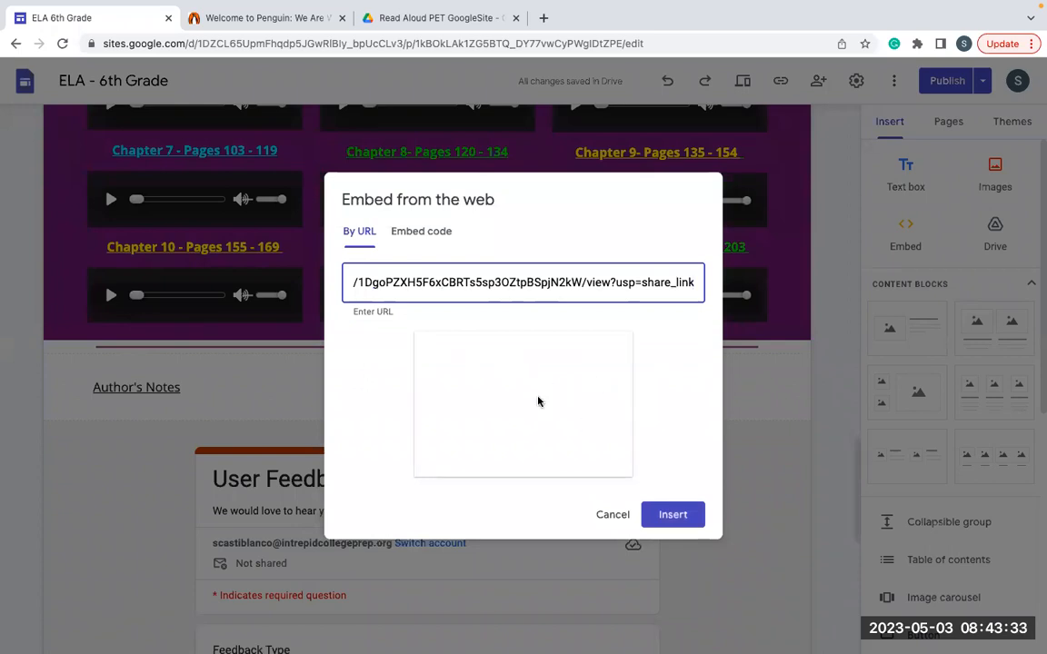
{"action": "left_click", "coordinate": [676, 522]}
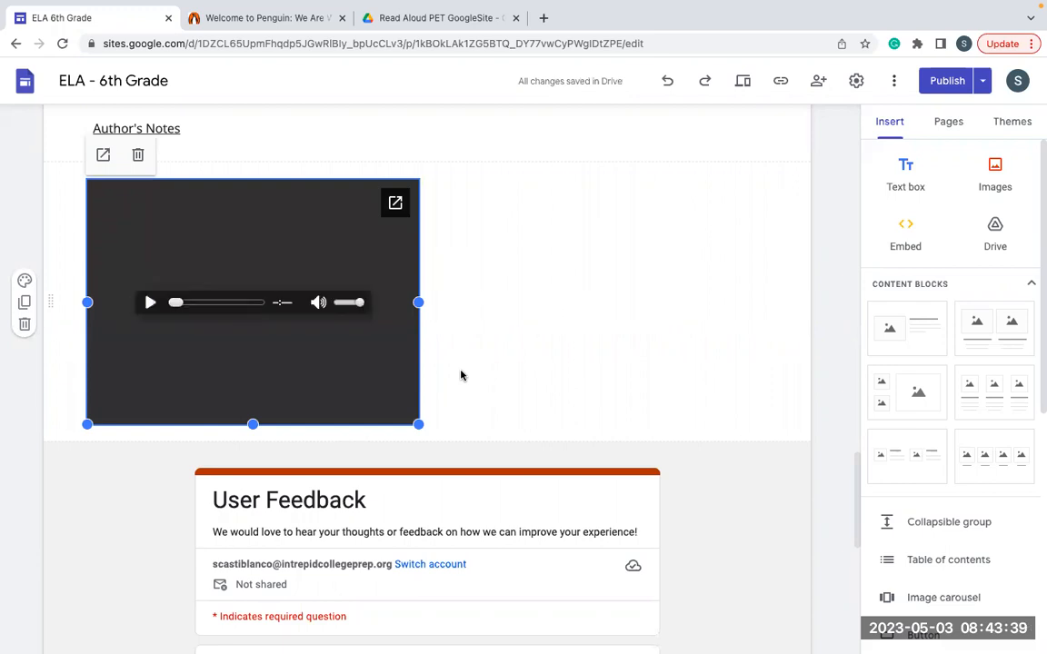
{"action": "left_click_drag", "start_coordinate": [254, 425], "coordinate": [275, 206]}
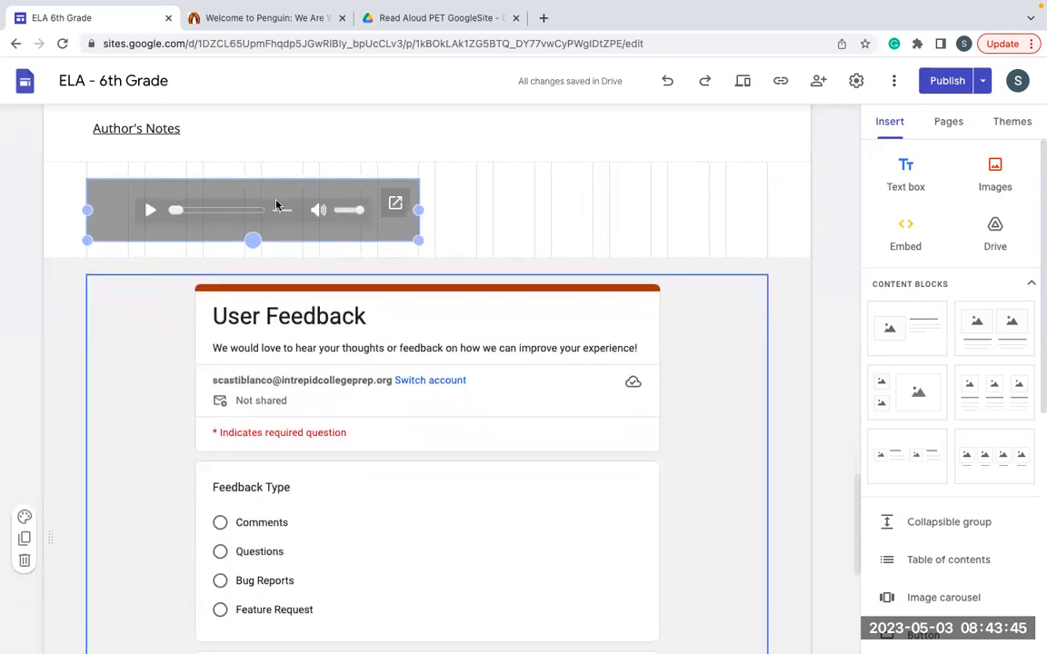
Step: Reduce the Author's Notes audio player's height further and narrow it to the width of a chapter player
{"action": "mouse_move", "coordinate": [416, 210]}
{"action": "left_mouse_down"}
{"action": "mouse_move", "coordinate": [424, 198]}
{"action": "mouse_move", "coordinate": [408, 193]}
{"action": "left_mouse_up"}
{"action": "left_click_drag", "start_coordinate": [258, 215], "coordinate": [254, 218]}
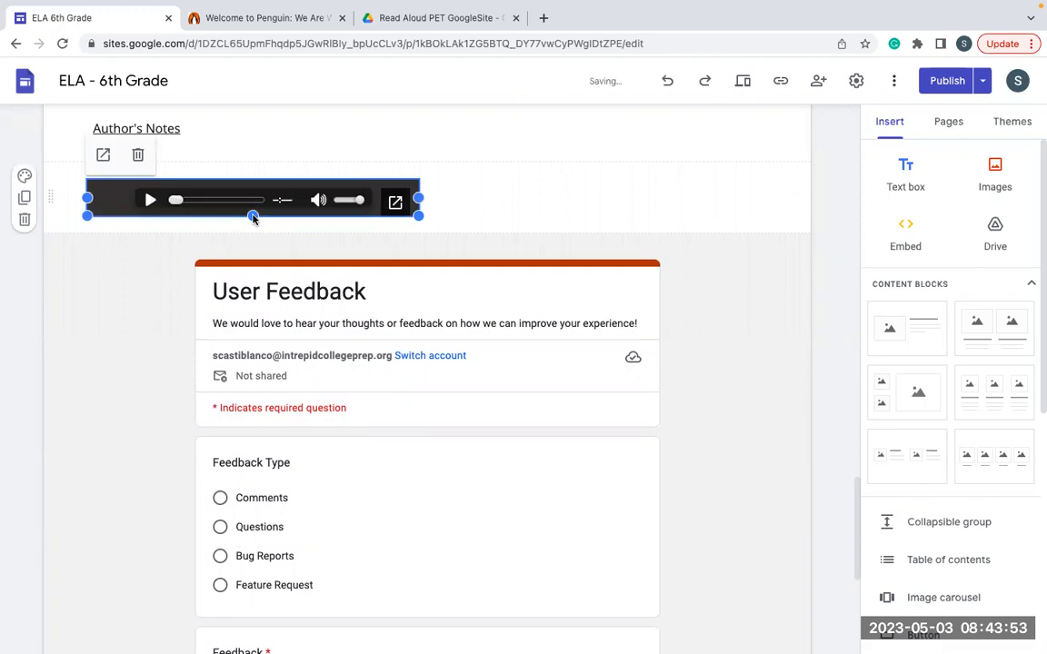
{"action": "left_click_drag", "start_coordinate": [416, 199], "coordinate": [275, 198]}
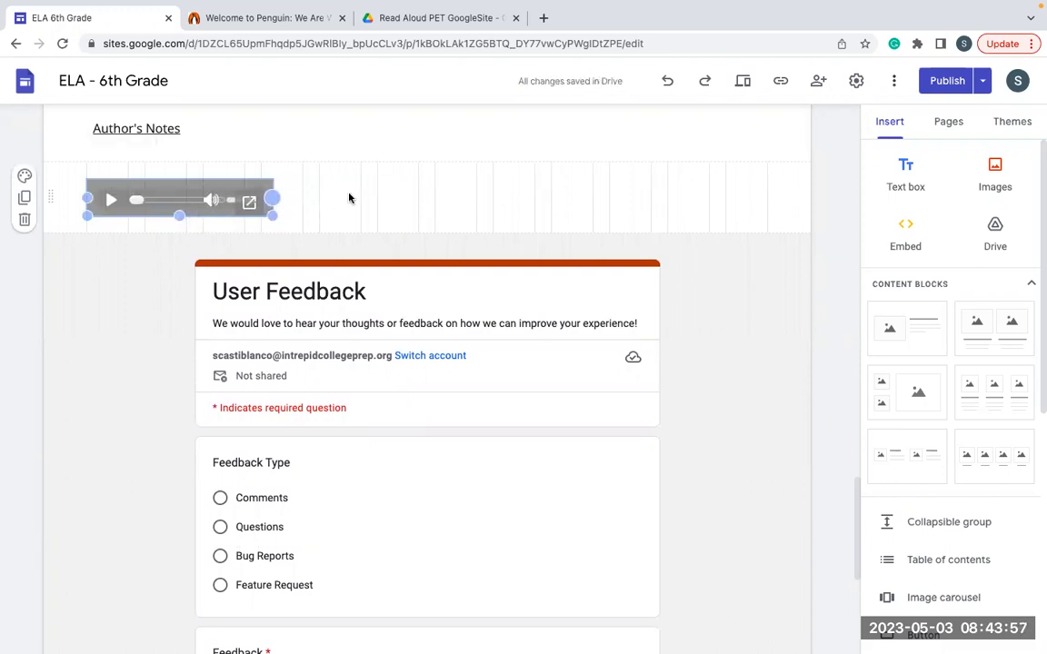
{"action": "mouse_move", "coordinate": [422, 7]}
{"action": "left_click", "coordinate": [422, 56]}
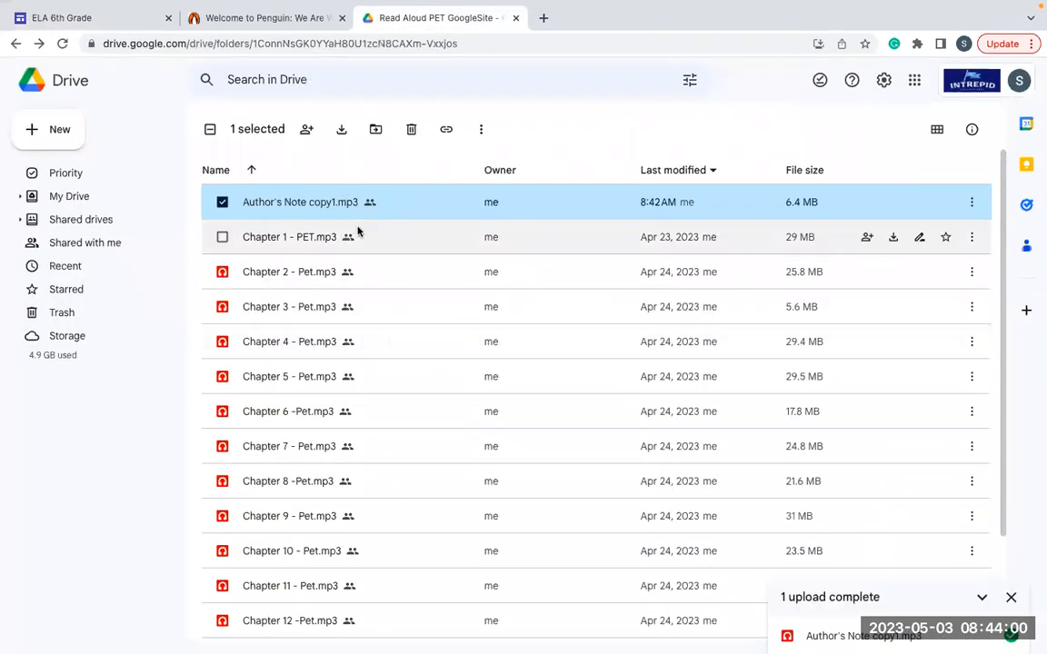
{"action": "left_click", "coordinate": [137, 18]}
{"action": "left_click_drag", "start_coordinate": [245, 198], "coordinate": [303, 198]}
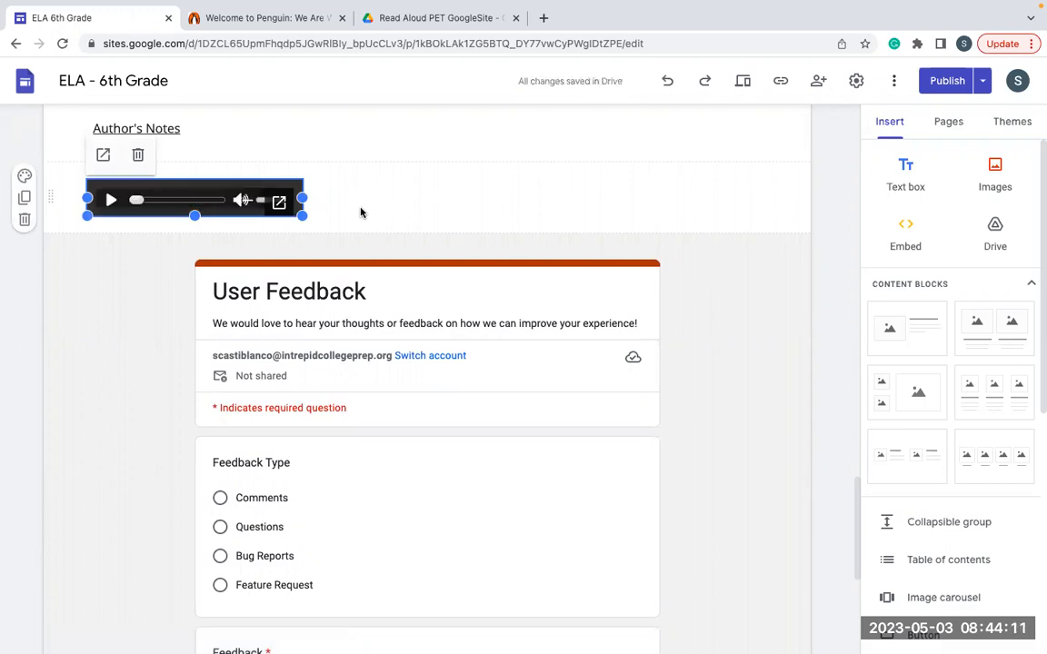
{"action": "scroll", "coordinate": [360, 213], "scroll_direction": "up", "scroll_amount": 1}
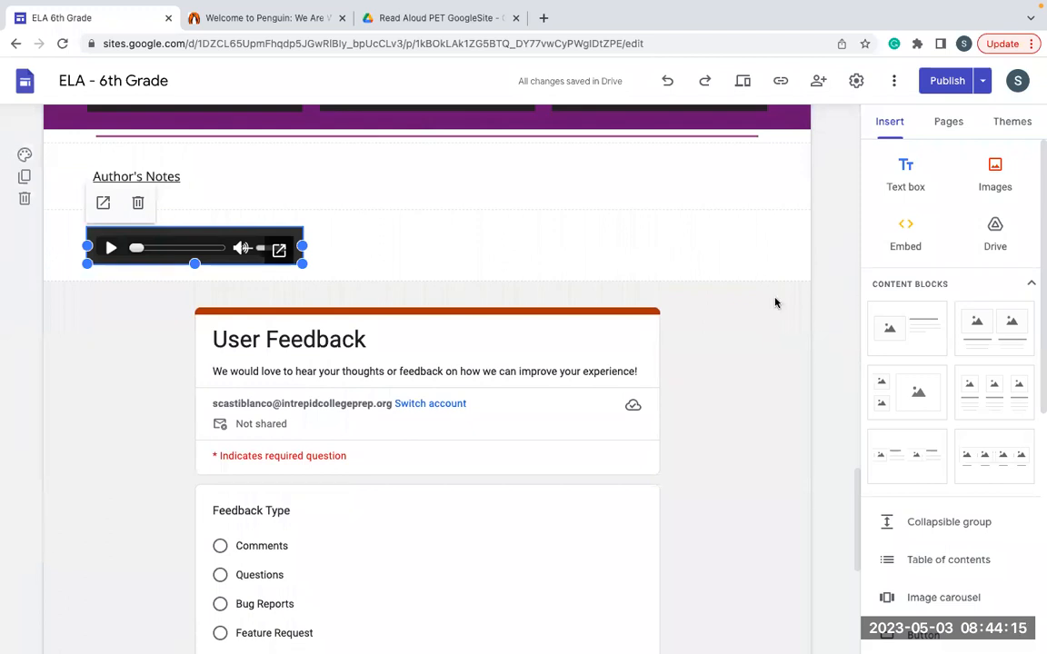
Step: Review the link-sharing settings of Author's Note copy1.mp3 in Drive and return to the ELA 6th Grade site editor
{"action": "left_click", "coordinate": [466, 20]}
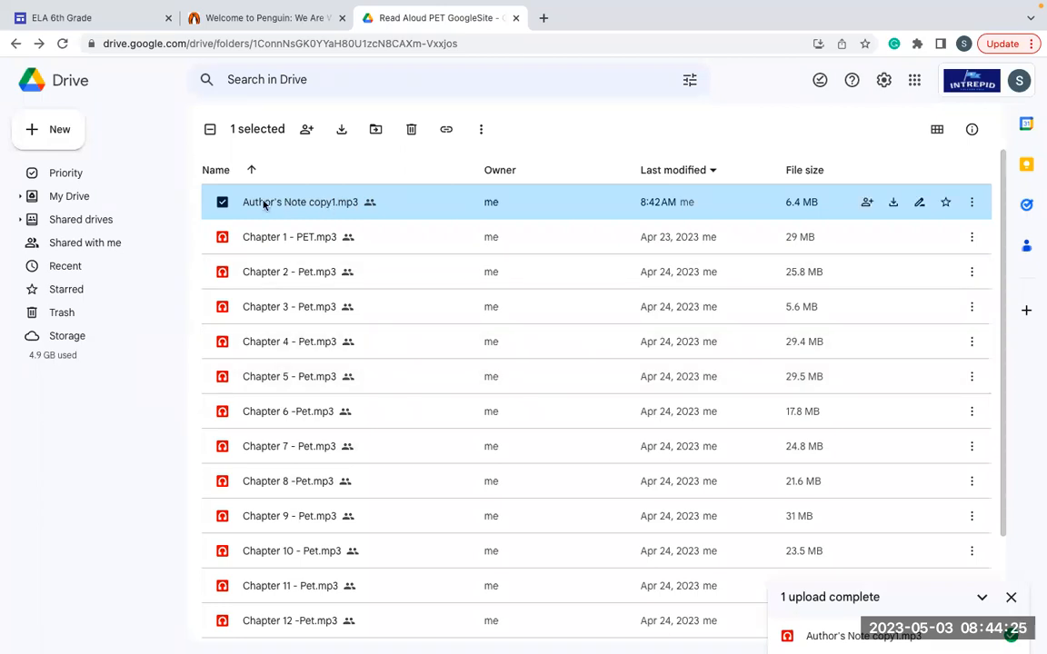
{"action": "left_click", "coordinate": [446, 129]}
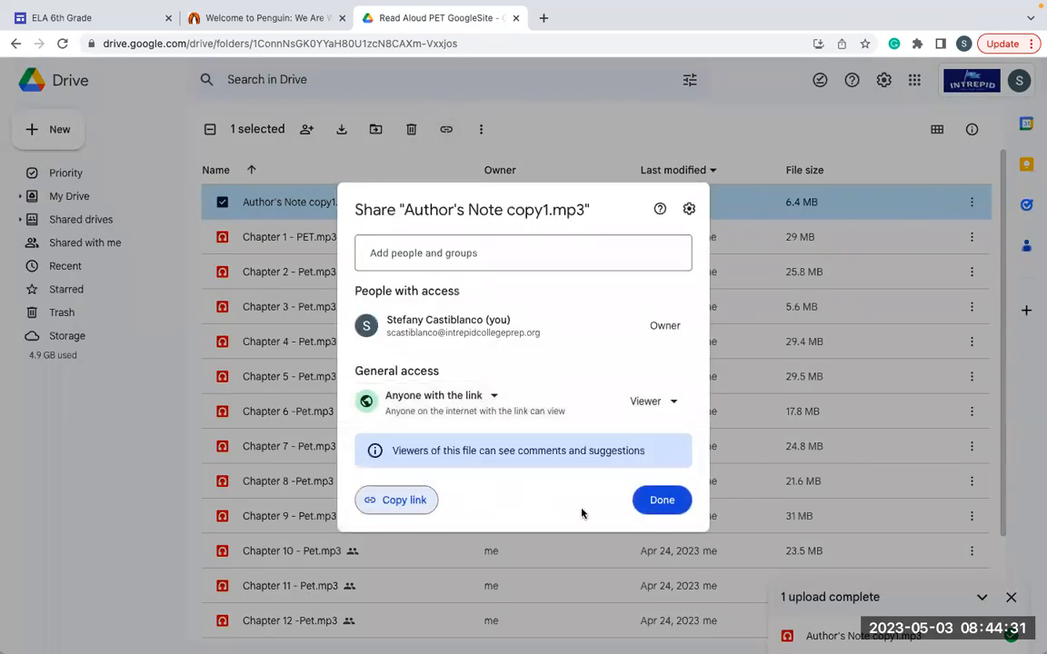
{"action": "left_click", "coordinate": [116, 22]}
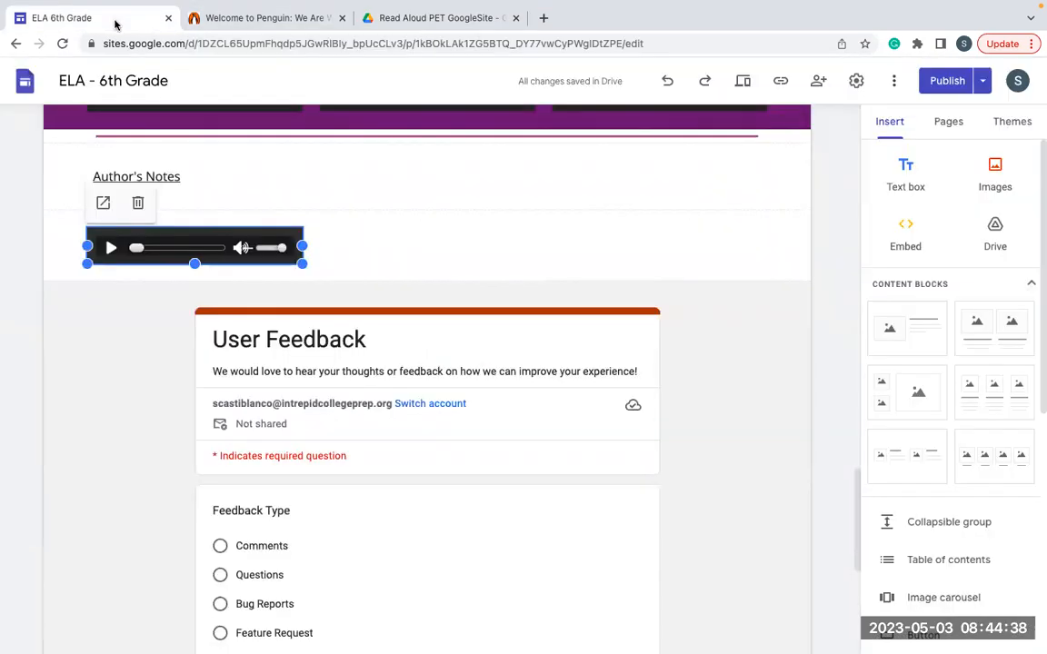
{"action": "left_click", "coordinate": [317, 284]}
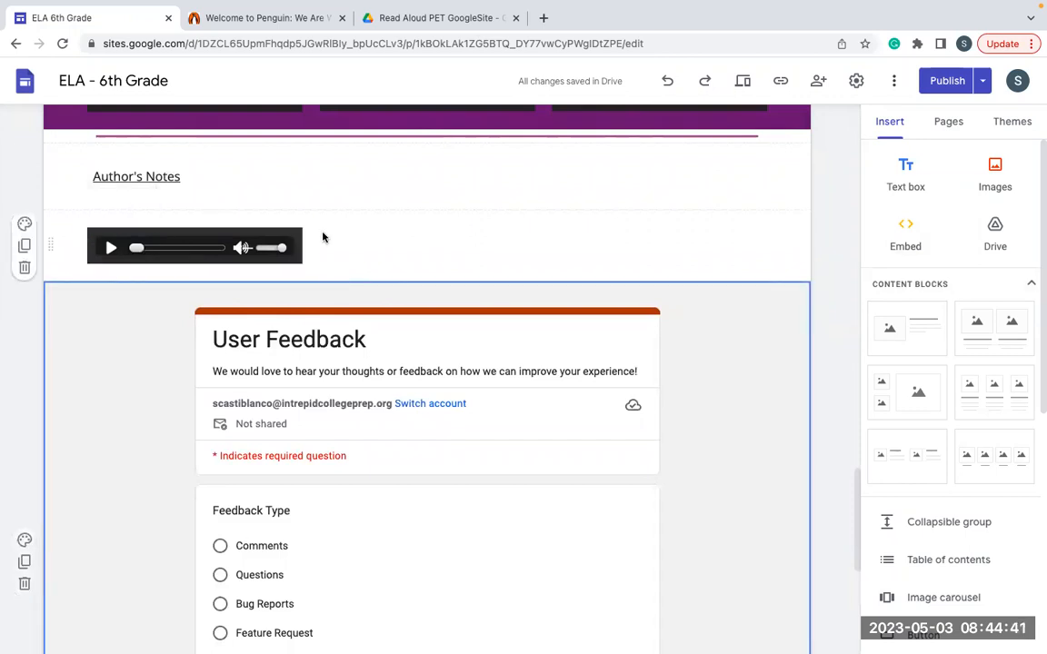
{"action": "left_click", "coordinate": [363, 256]}
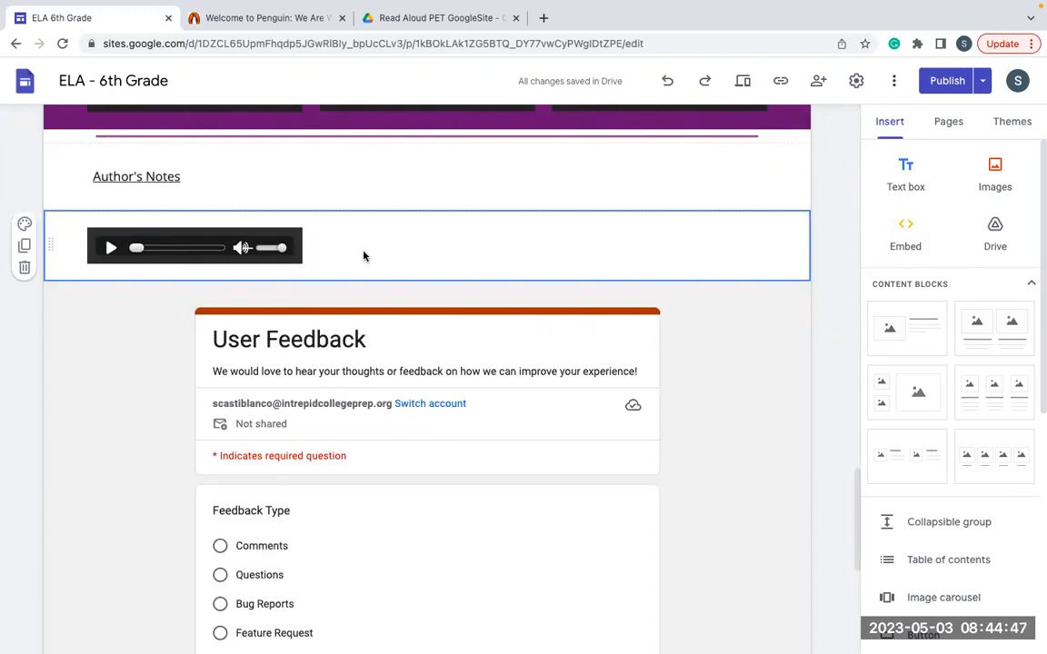
Step: Insert the recent Customer Feedback Google Form below the existing User Feedback form
{"action": "scroll", "coordinate": [363, 256], "scroll_direction": "down", "scroll_amount": 3}
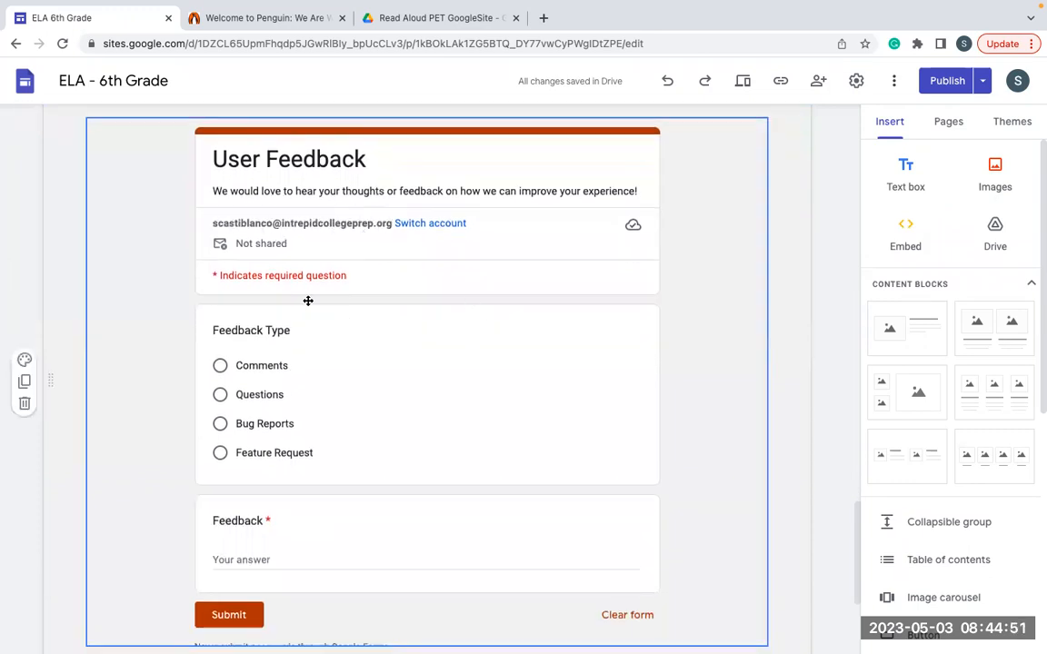
{"action": "scroll", "coordinate": [446, 389], "scroll_direction": "down", "scroll_amount": 3}
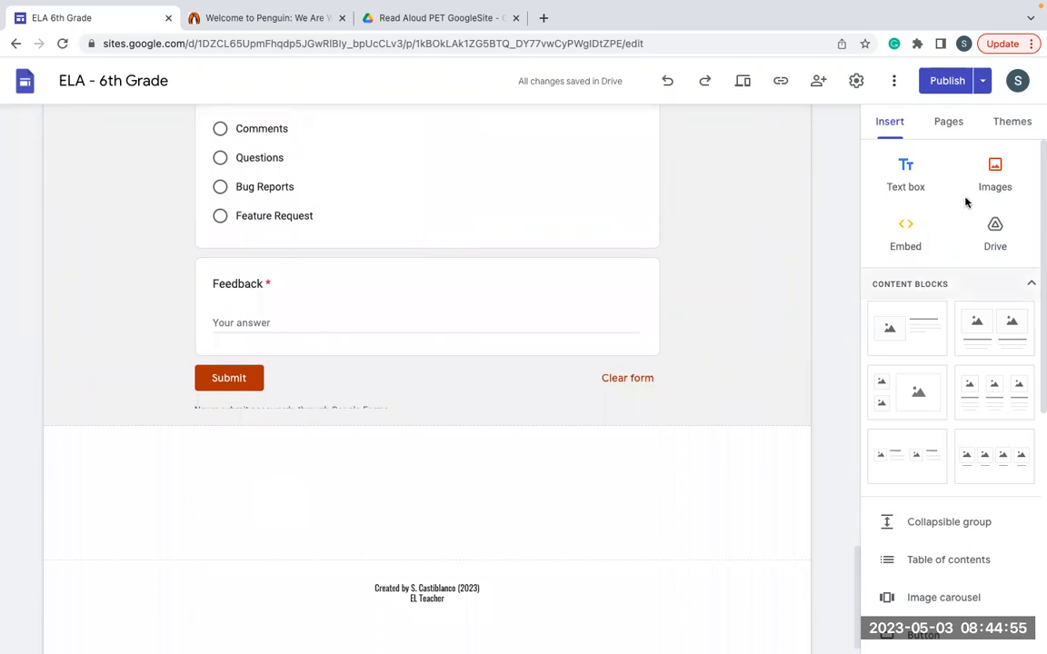
{"action": "scroll", "coordinate": [984, 544], "scroll_direction": "down", "scroll_amount": 5}
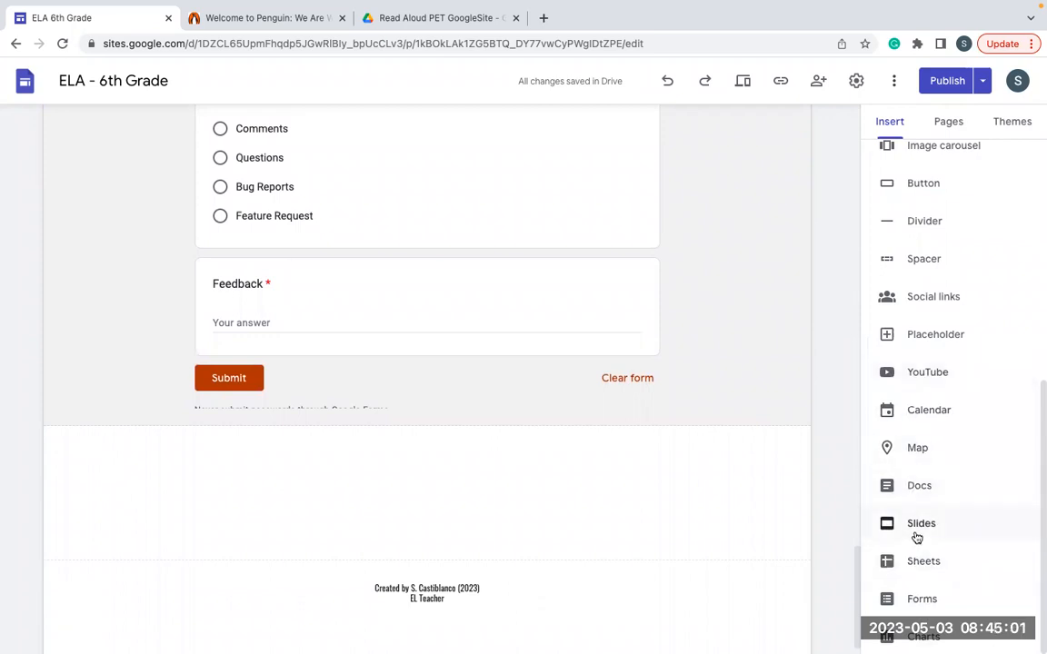
{"action": "left_click", "coordinate": [922, 601]}
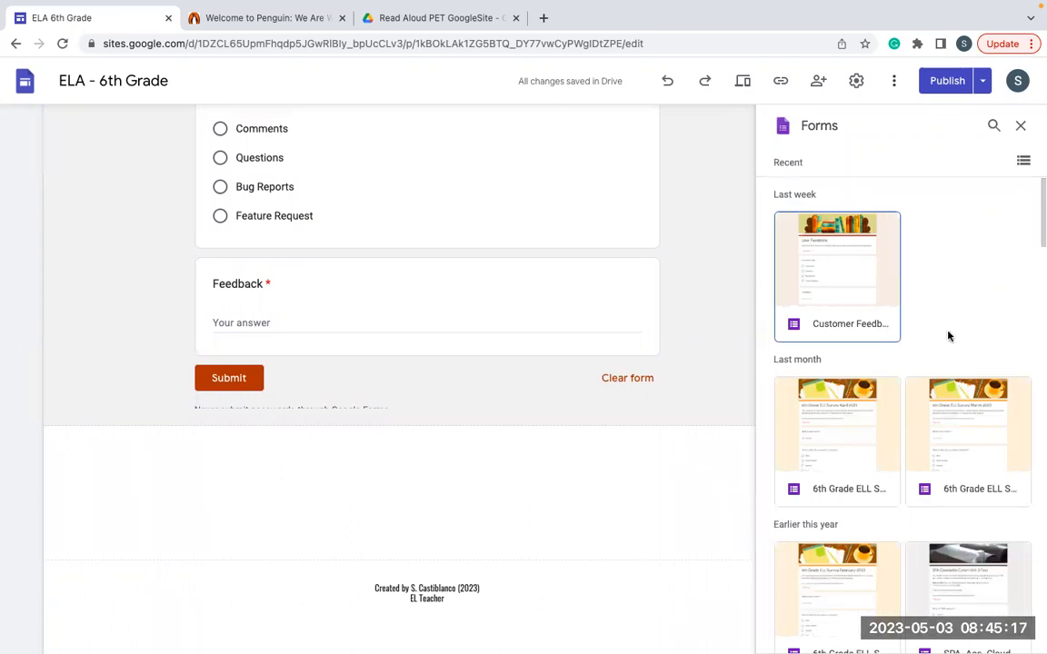
{"action": "scroll", "coordinate": [934, 427], "scroll_direction": "down", "scroll_amount": 4}
{"action": "scroll", "coordinate": [934, 427], "scroll_direction": "up", "scroll_amount": 4}
{"action": "left_click", "coordinate": [858, 274]}
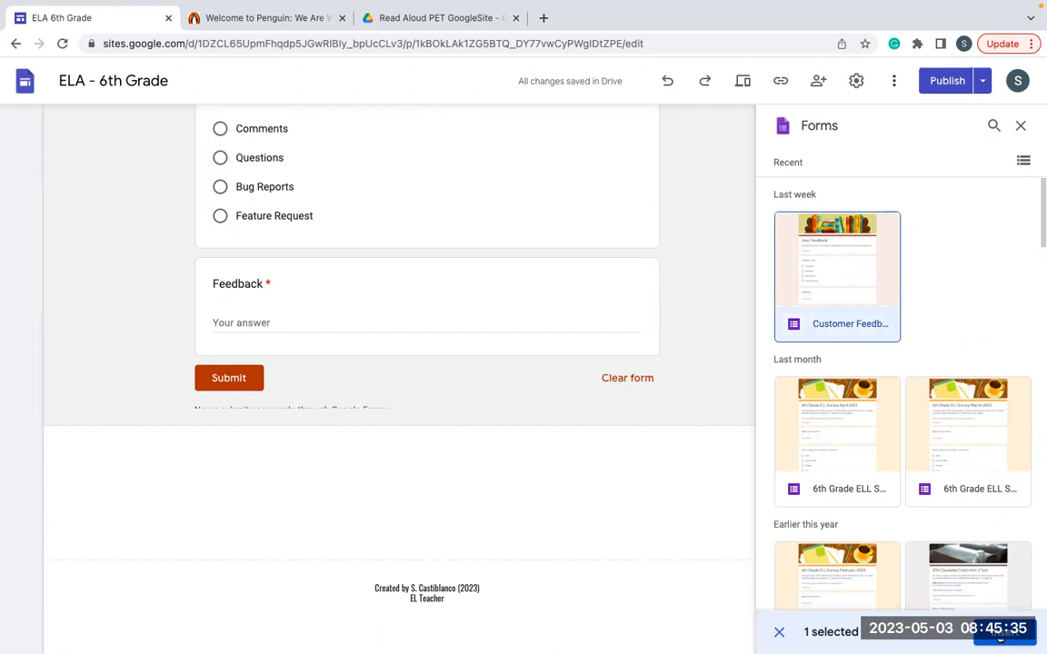
{"action": "left_click", "coordinate": [1004, 634]}
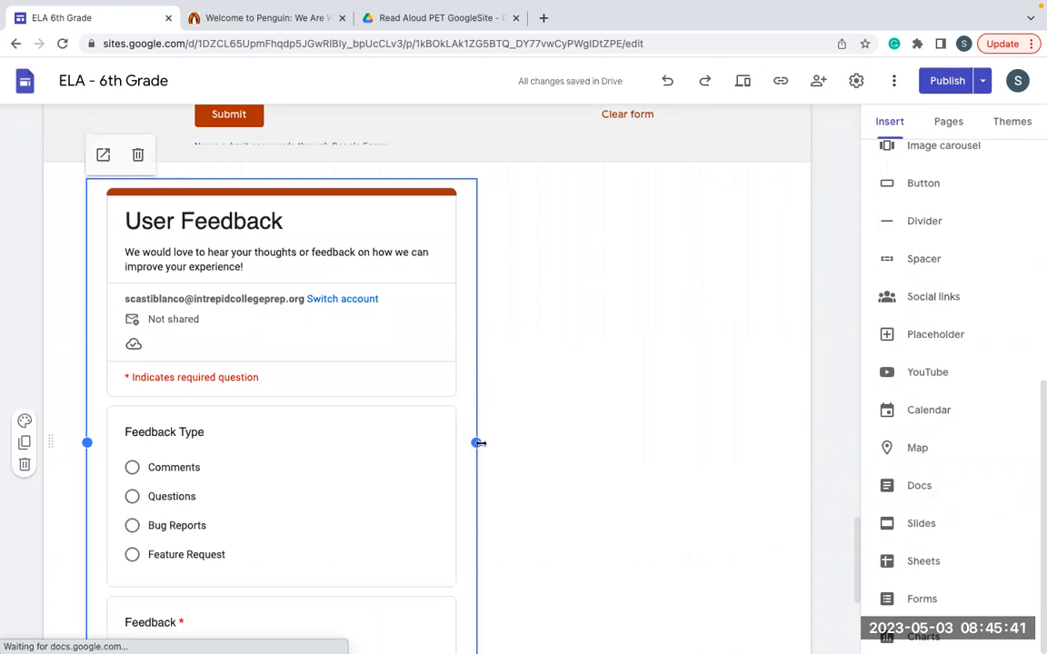
Step: Widen the newly inserted User Feedback form to most of the page width and try to shift it within its section
{"action": "left_click_drag", "start_coordinate": [479, 443], "coordinate": [664, 393]}
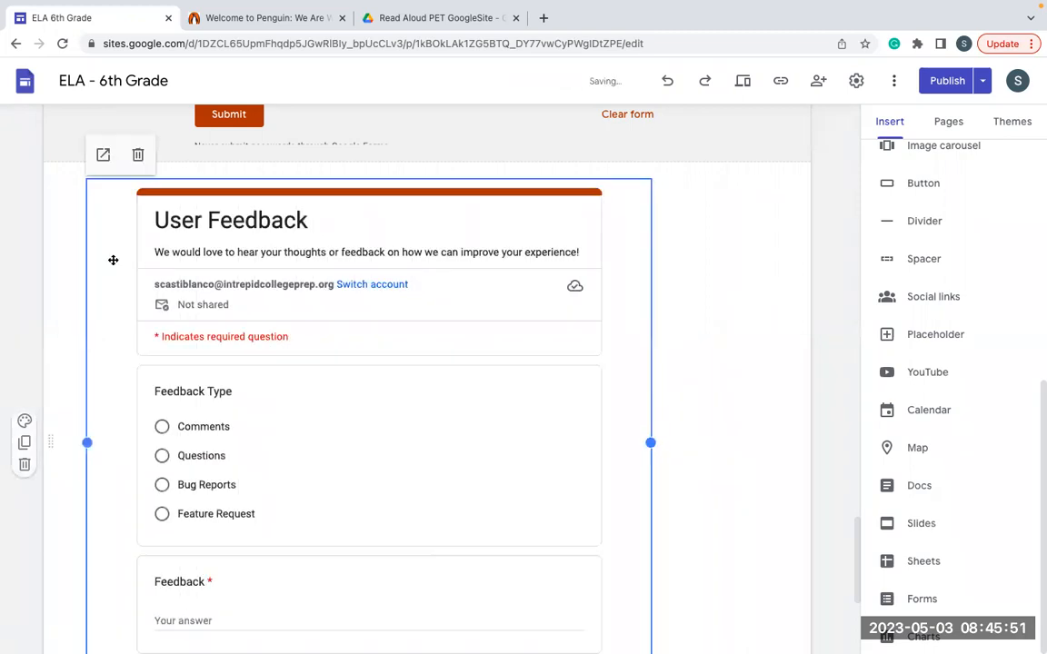
{"action": "left_click_drag", "start_coordinate": [132, 230], "coordinate": [410, 238]}
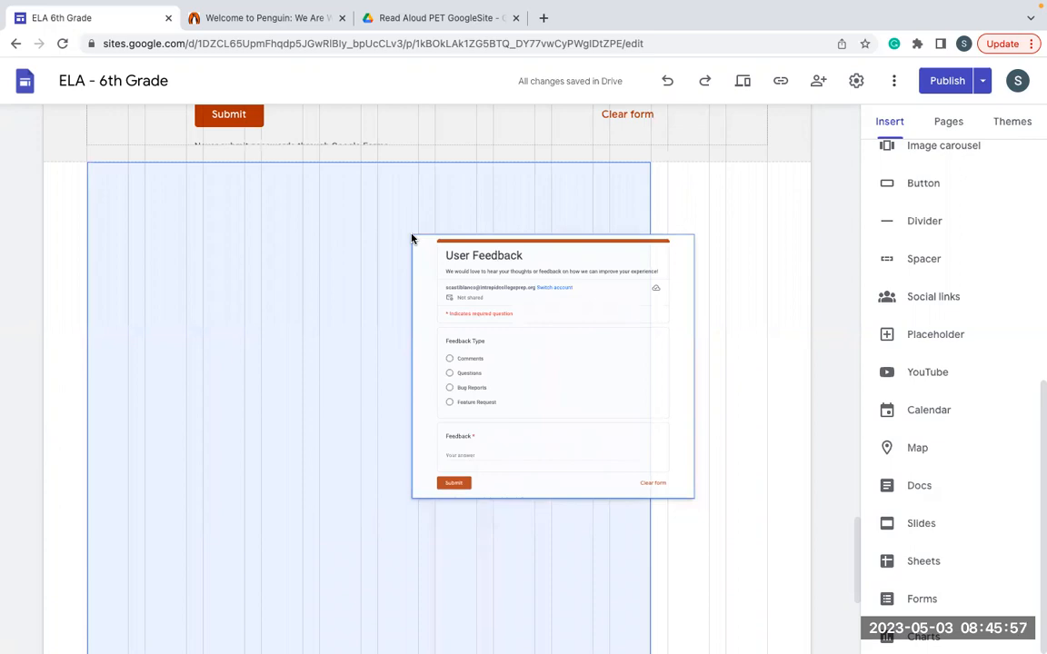
{"action": "left_click_drag", "start_coordinate": [411, 238], "coordinate": [411, 236]}
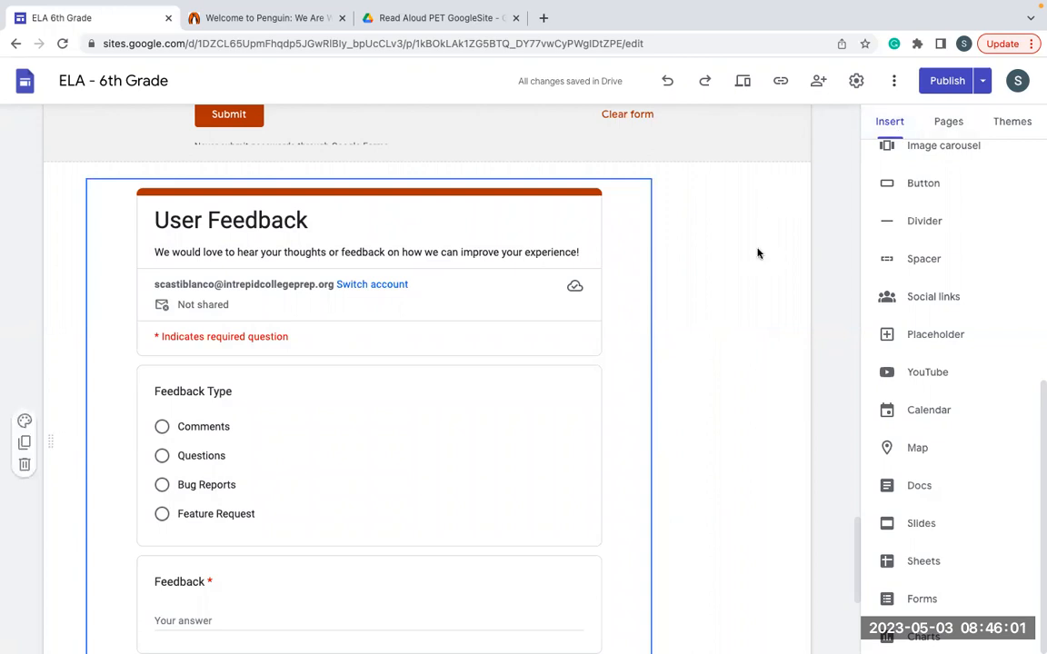
Step: Return to the beginning of the Pet page and show the site's list of pages
{"action": "scroll", "coordinate": [757, 253], "scroll_direction": "up", "scroll_amount": 5}
{"action": "scroll", "coordinate": [759, 250], "scroll_direction": "up", "scroll_amount": 15}
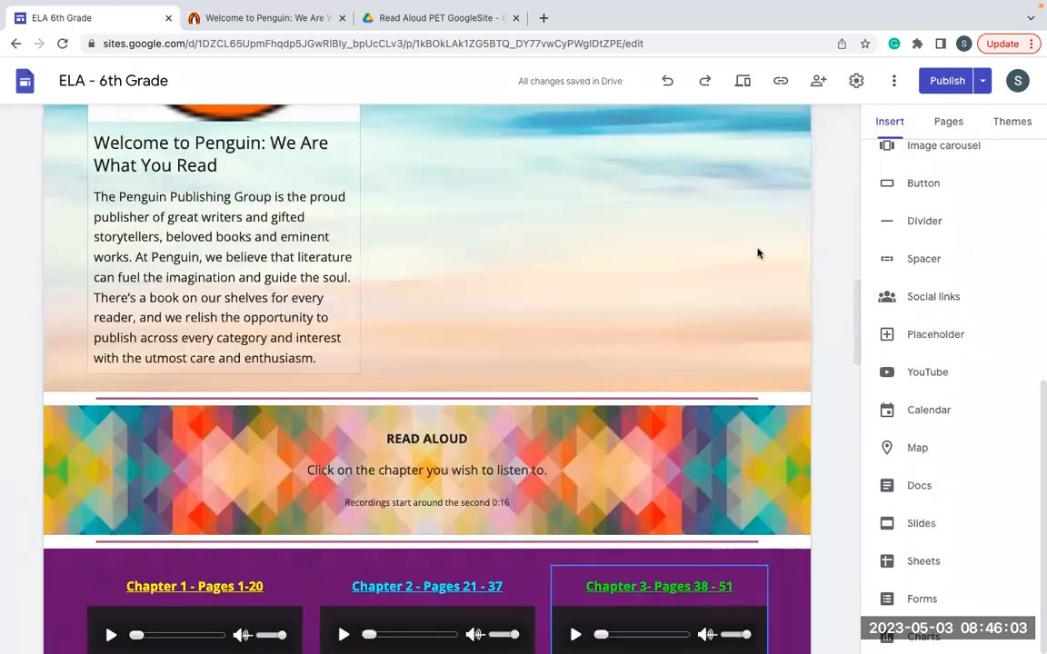
{"action": "scroll", "coordinate": [759, 250], "scroll_direction": "up", "scroll_amount": 5}
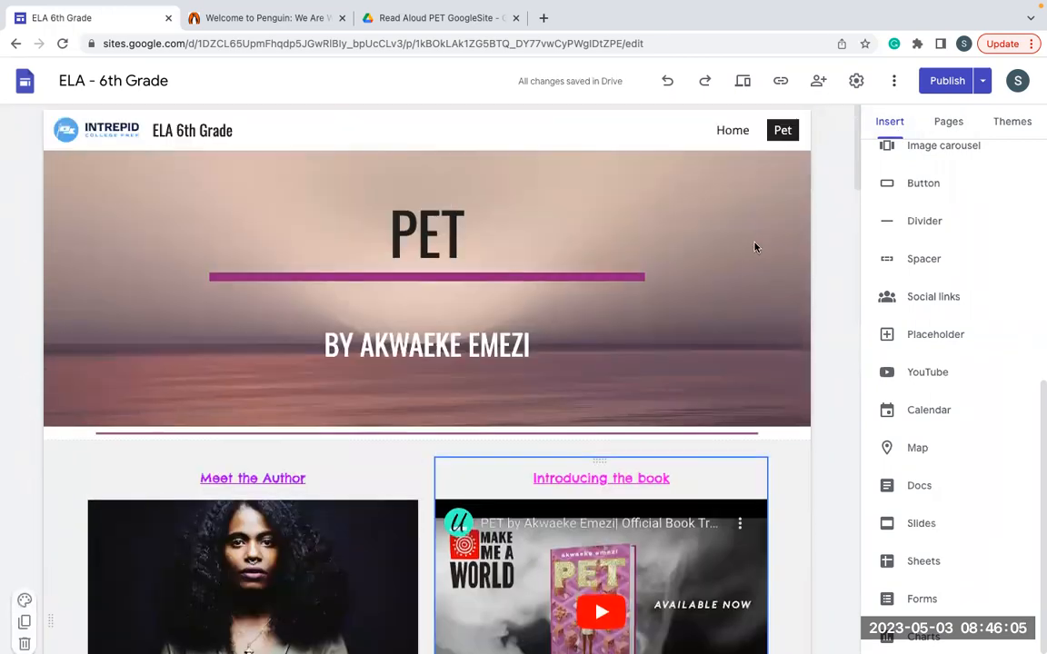
{"action": "left_click", "coordinate": [961, 133]}
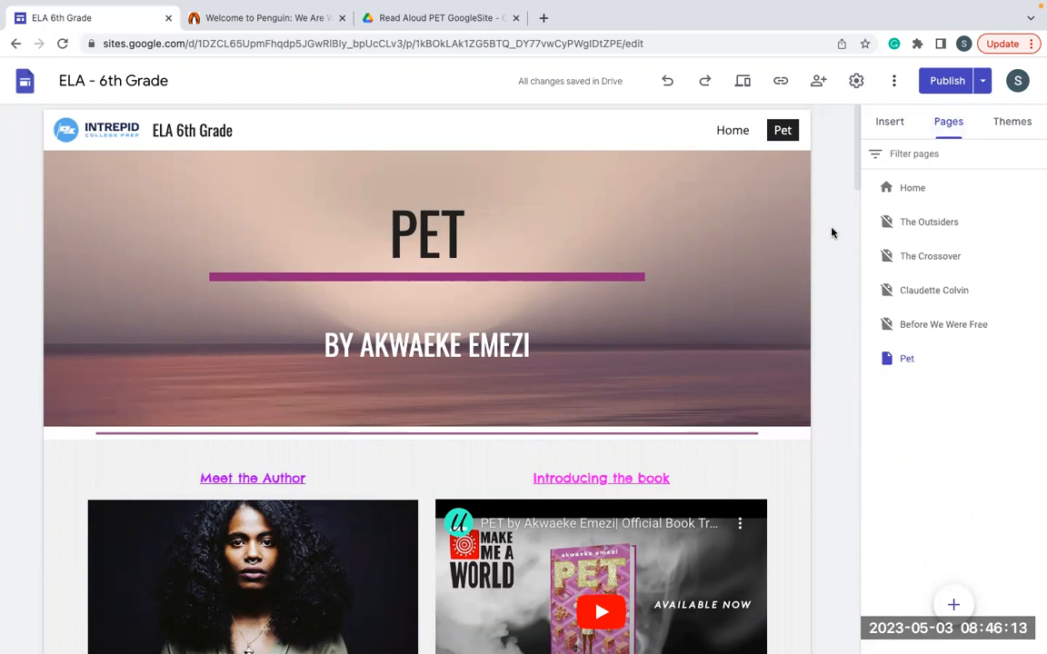
Step: Preview the Pet page at desktop size and review its chapter recordings, Author's Notes player and feedback form
{"action": "left_click", "coordinate": [743, 89]}
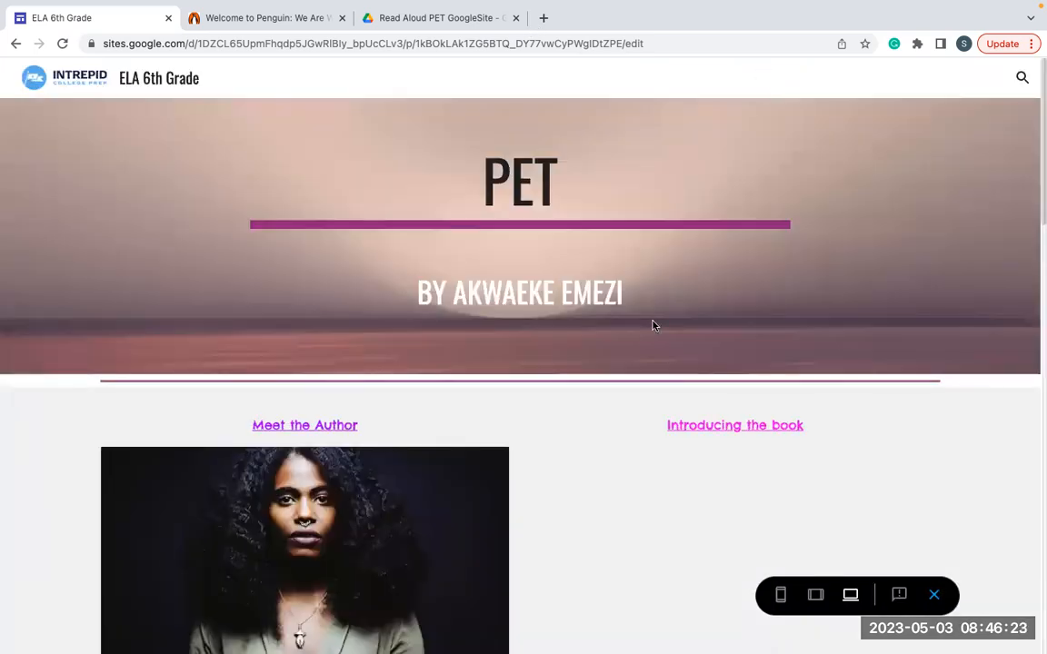
{"action": "scroll", "coordinate": [634, 387], "scroll_direction": "down", "scroll_amount": 2}
{"action": "scroll", "coordinate": [633, 387], "scroll_direction": "down", "scroll_amount": 3}
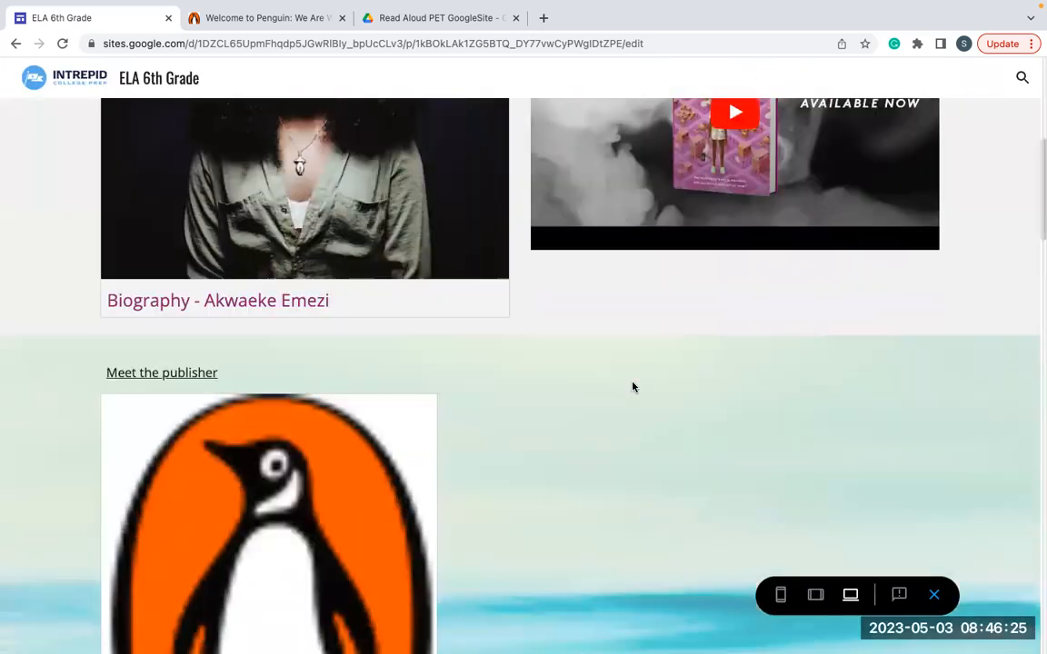
{"action": "scroll", "coordinate": [633, 387], "scroll_direction": "down", "scroll_amount": 3}
{"action": "scroll", "coordinate": [633, 387], "scroll_direction": "down", "scroll_amount": 7}
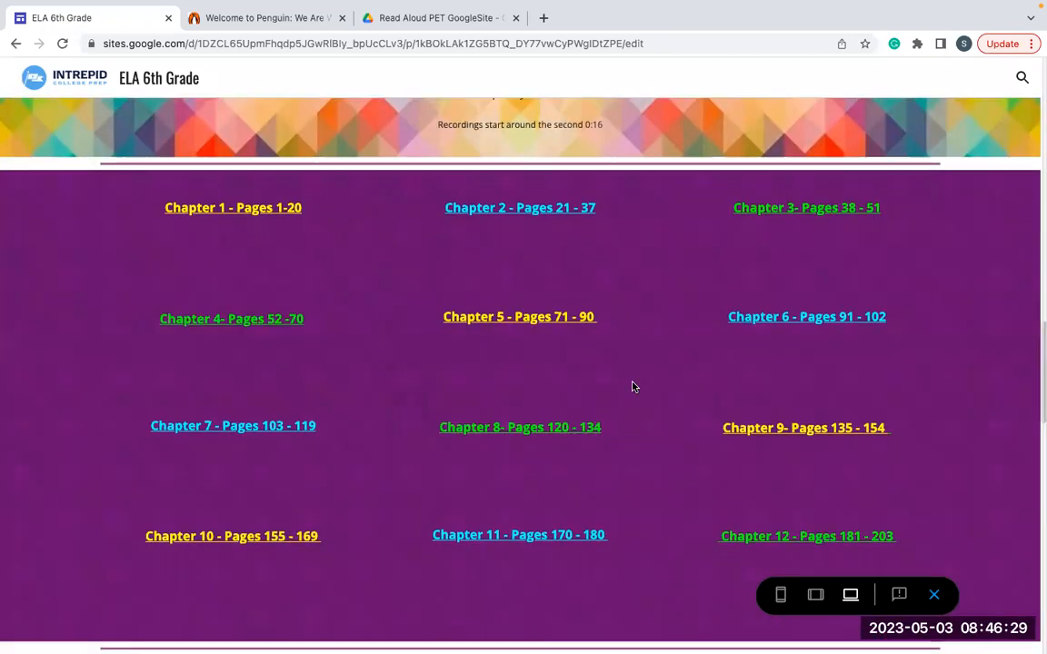
{"action": "scroll", "coordinate": [633, 387], "scroll_direction": "down", "scroll_amount": 4}
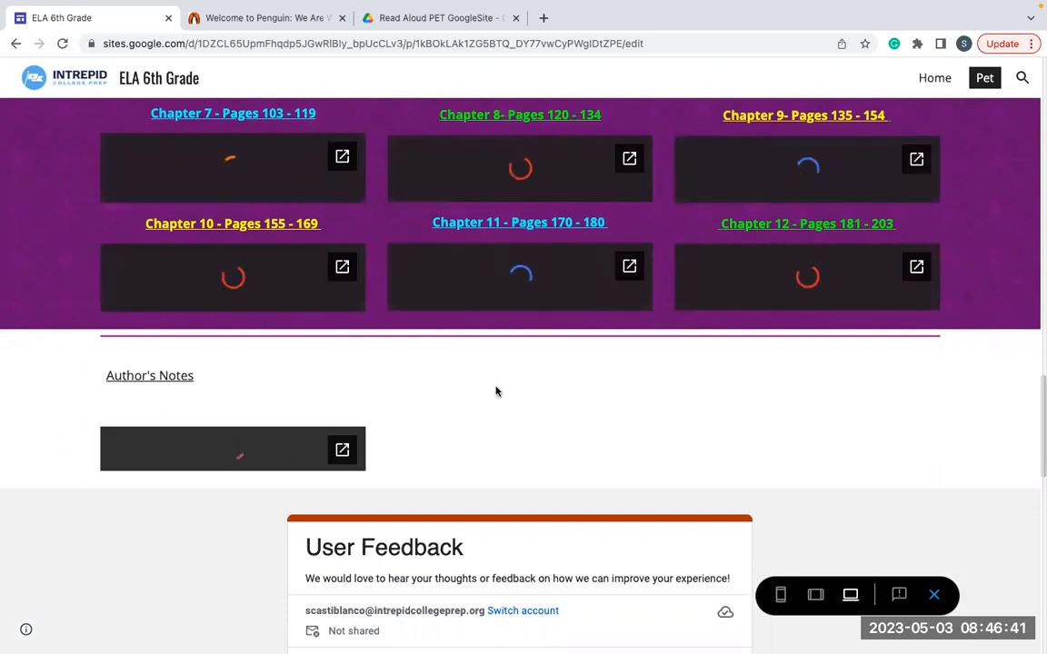
{"action": "scroll", "coordinate": [495, 392], "scroll_direction": "down", "scroll_amount": 1}
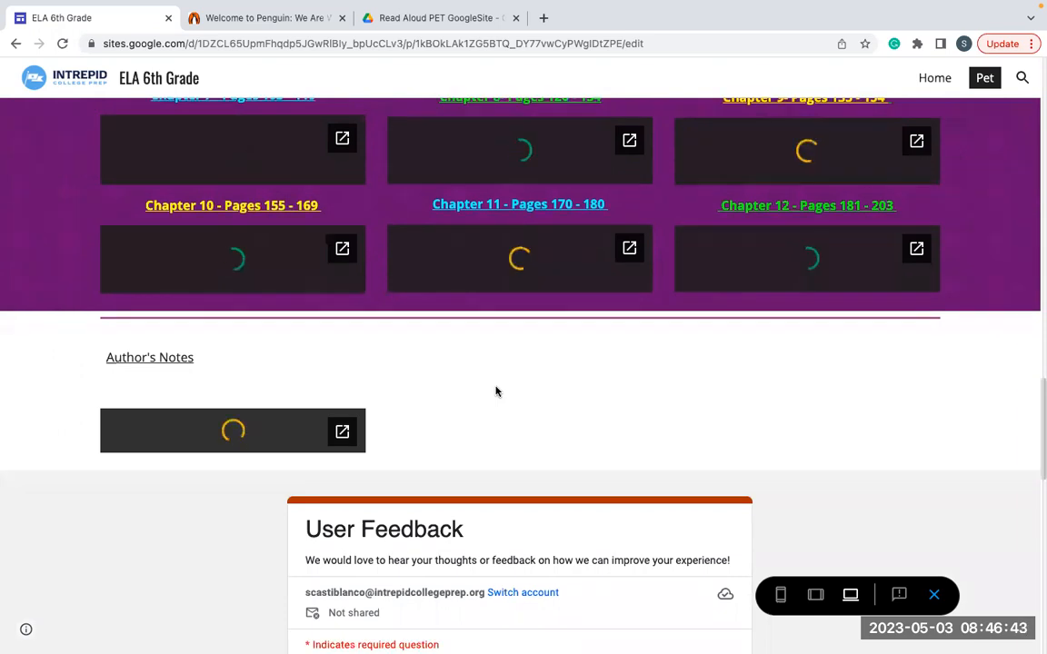
{"action": "scroll", "coordinate": [496, 392], "scroll_direction": "down", "scroll_amount": 5}
{"action": "scroll", "coordinate": [495, 392], "scroll_direction": "down", "scroll_amount": 2}
{"action": "scroll", "coordinate": [495, 392], "scroll_direction": "up", "scroll_amount": 2}
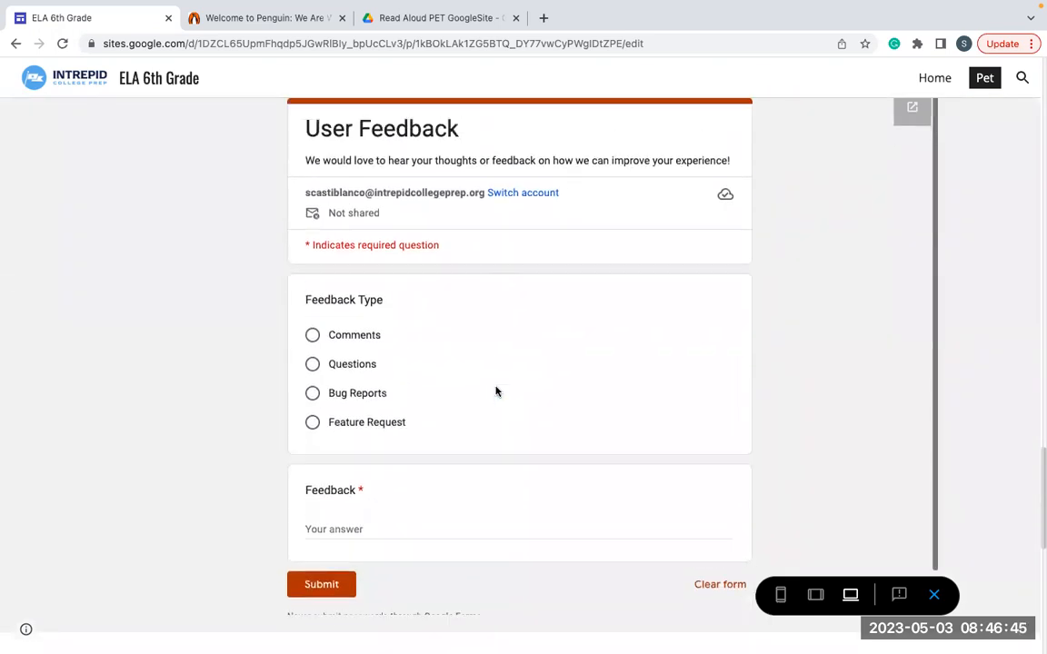
{"action": "scroll", "coordinate": [495, 391], "scroll_direction": "up", "scroll_amount": 5}
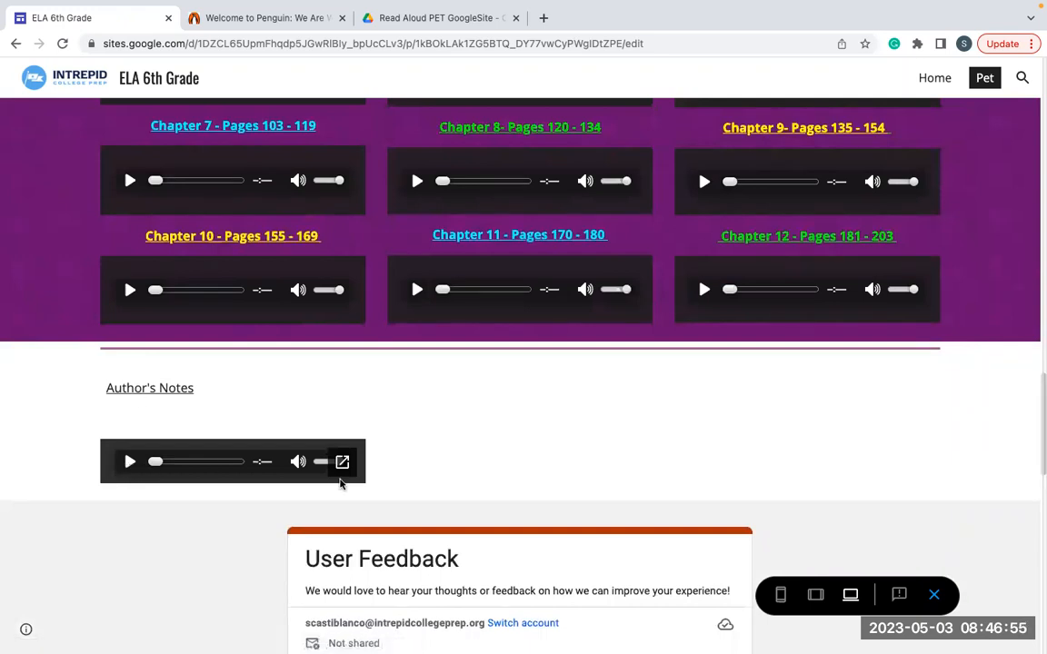
Step: Open the Author's Notes recording in its own tab, play it from about 1:05, pause it and return to the site preview
{"action": "left_click", "coordinate": [341, 461]}
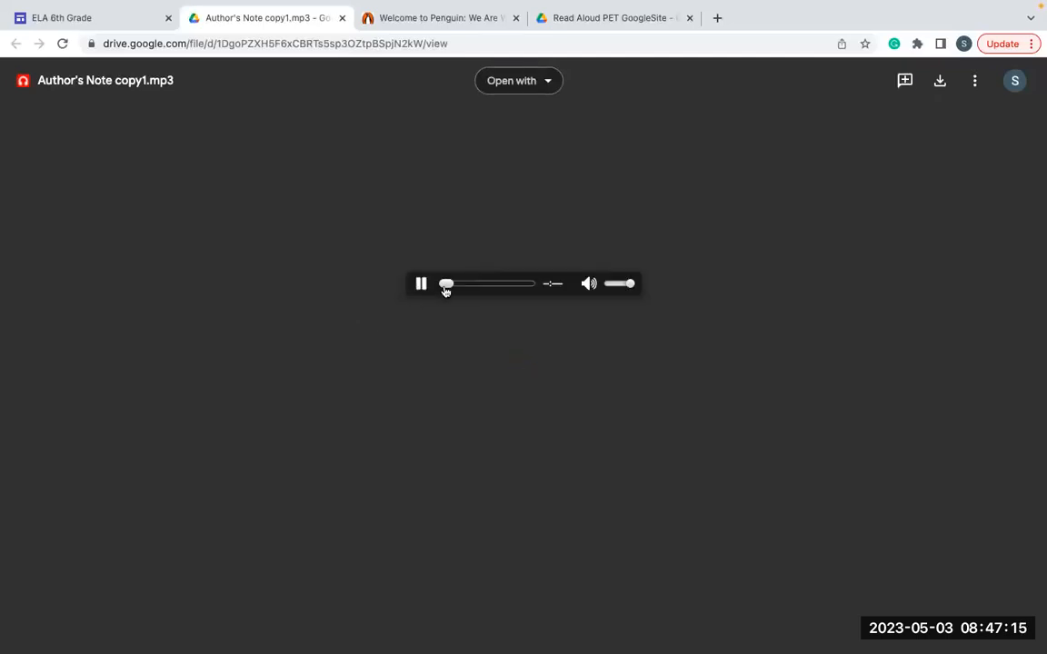
{"action": "left_click", "coordinate": [461, 285]}
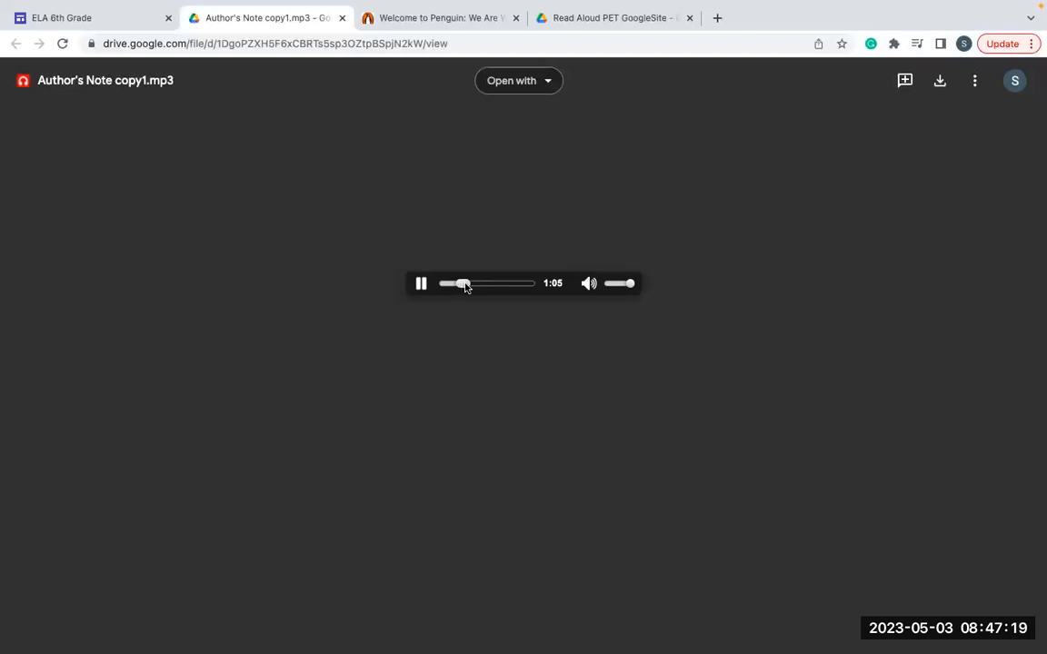
{"action": "key", "text": "XF86AudioRaiseVolume"}
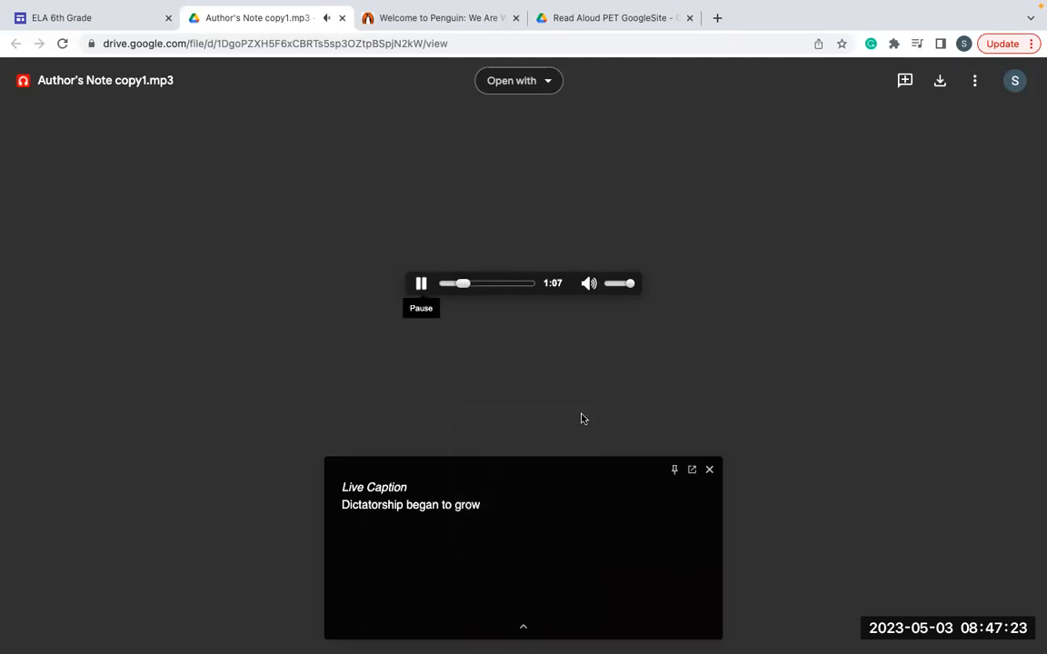
{"action": "left_click", "coordinate": [708, 471]}
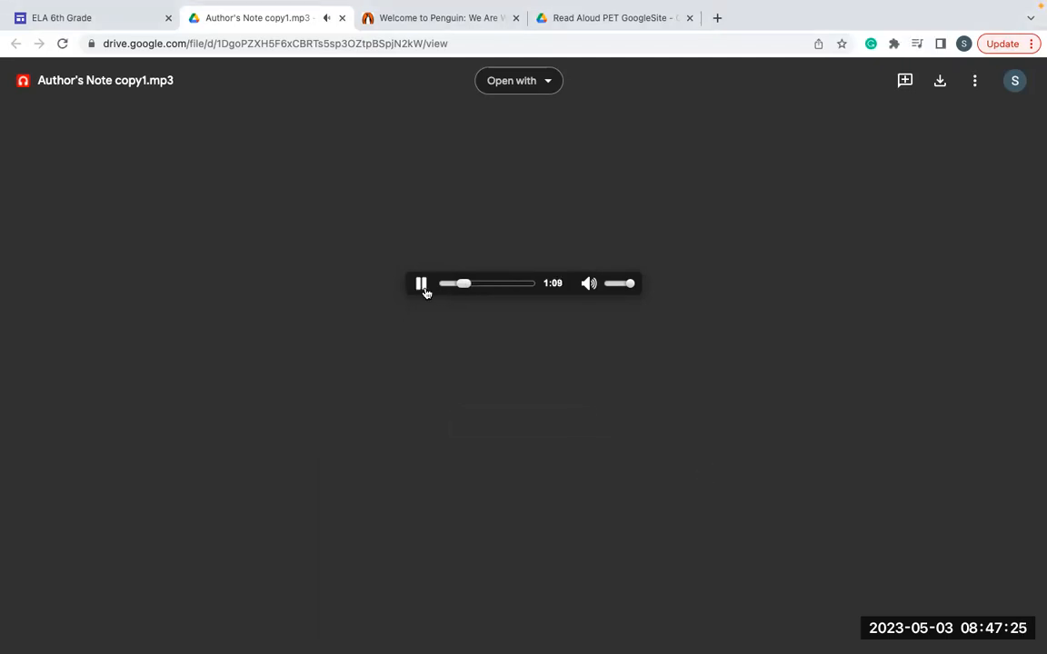
{"action": "left_click", "coordinate": [420, 284]}
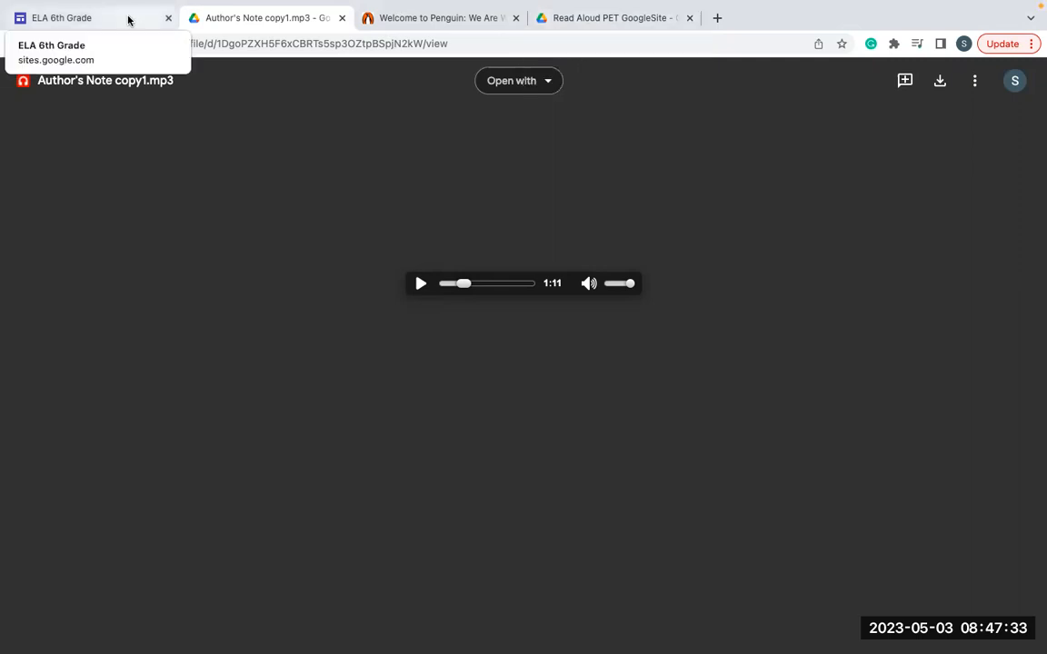
{"action": "left_click", "coordinate": [128, 20]}
{"action": "scroll", "coordinate": [537, 451], "scroll_direction": "up", "scroll_amount": 3}
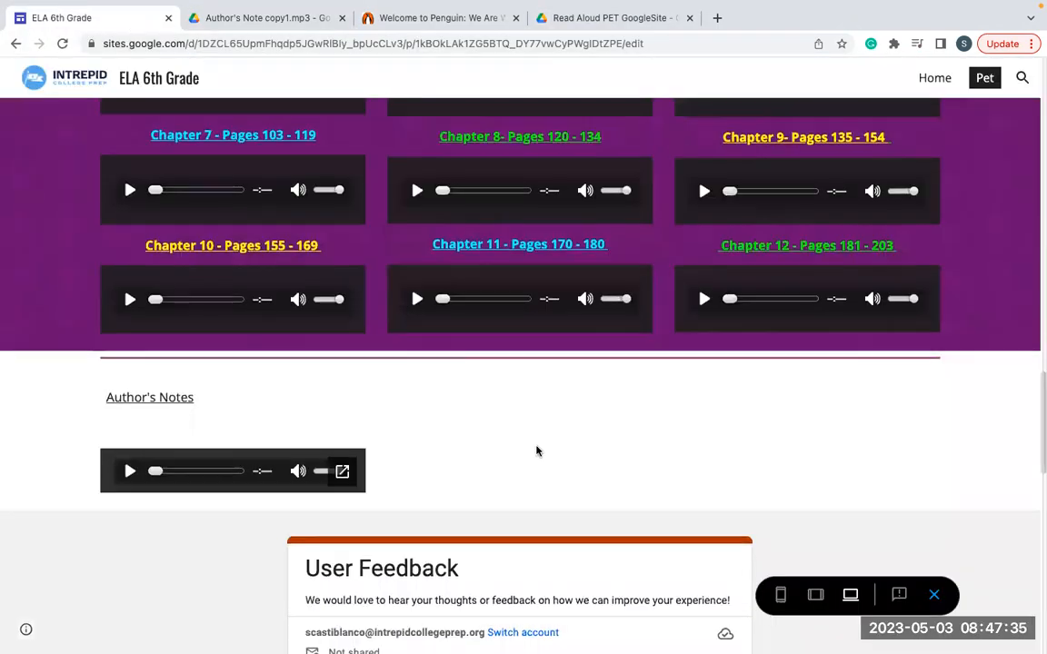
Step: Return to the beginning of the previewed Pet page and exit the preview to resume editing the site
{"action": "scroll", "coordinate": [537, 452], "scroll_direction": "up", "scroll_amount": 5}
{"action": "scroll", "coordinate": [536, 452], "scroll_direction": "up", "scroll_amount": 5}
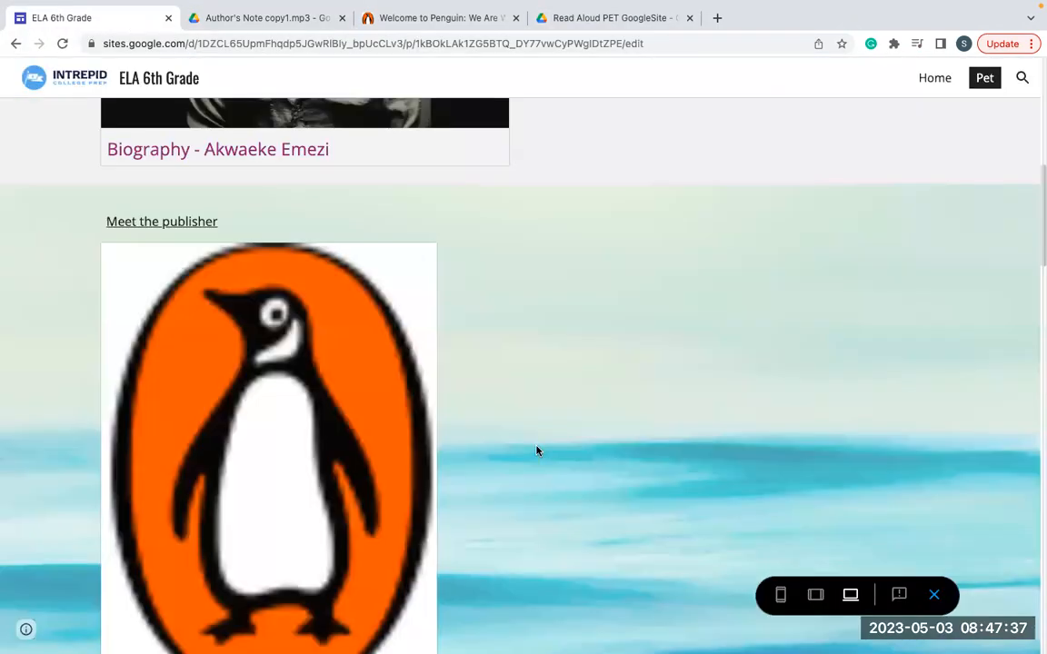
{"action": "scroll", "coordinate": [603, 67], "scroll_direction": "up", "scroll_amount": 6}
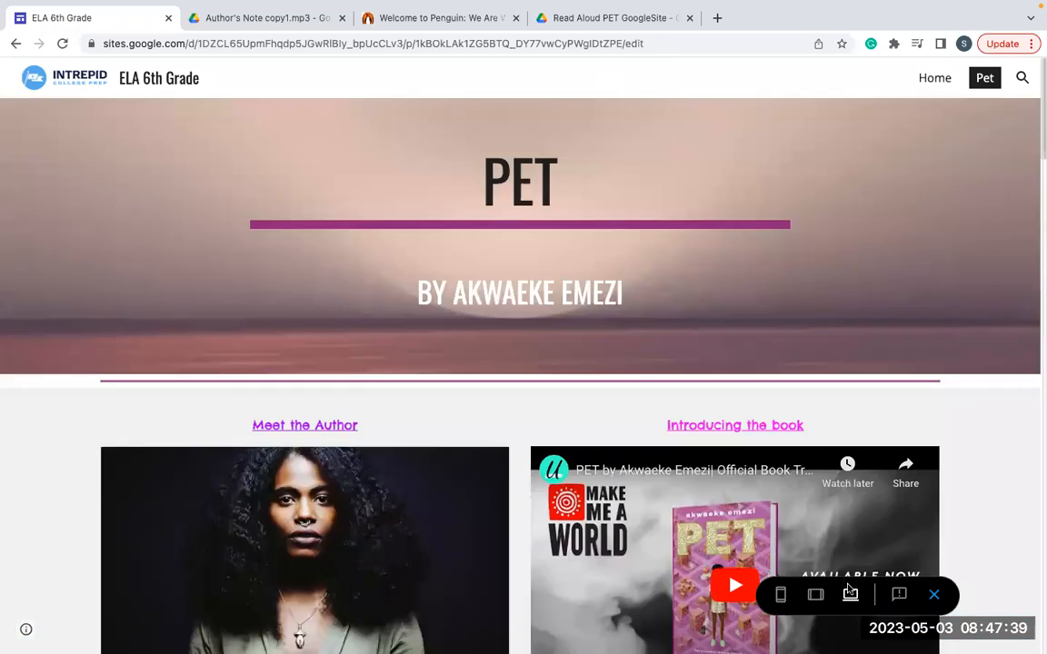
{"action": "left_click", "coordinate": [934, 595]}
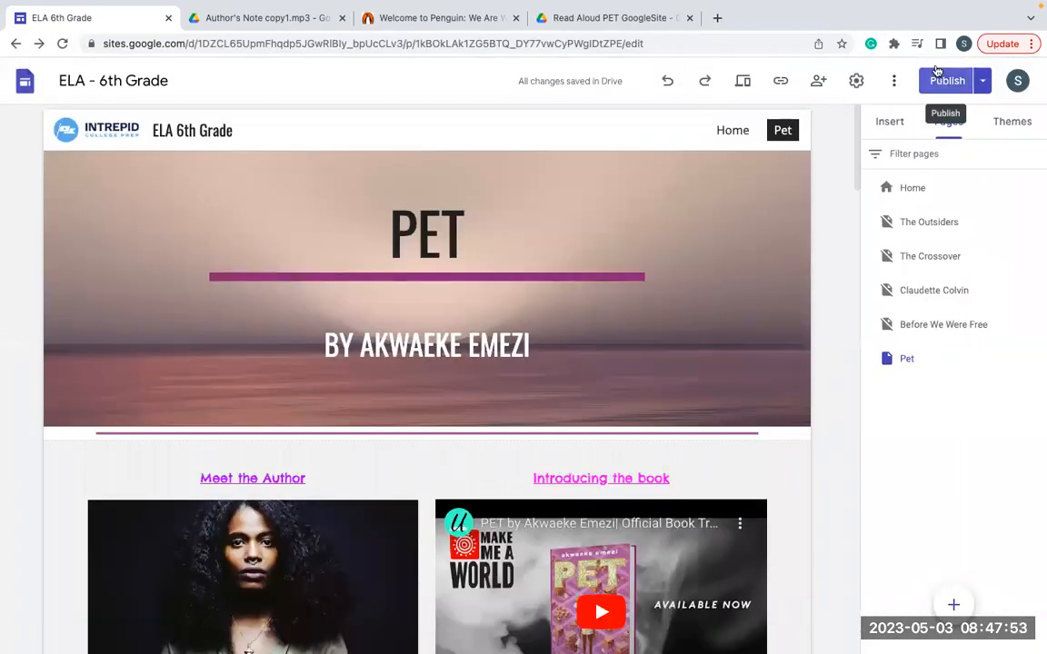
Step: Check the site's publishing options, then open the review of changes for publishing
{"action": "left_click", "coordinate": [982, 81]}
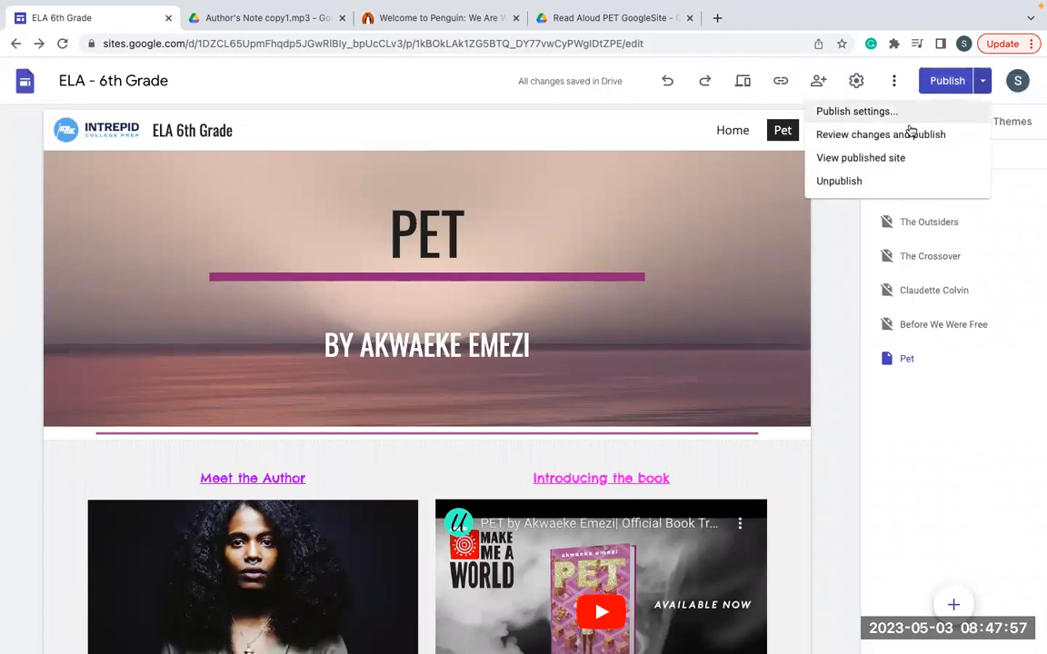
{"action": "left_click", "coordinate": [948, 85]}
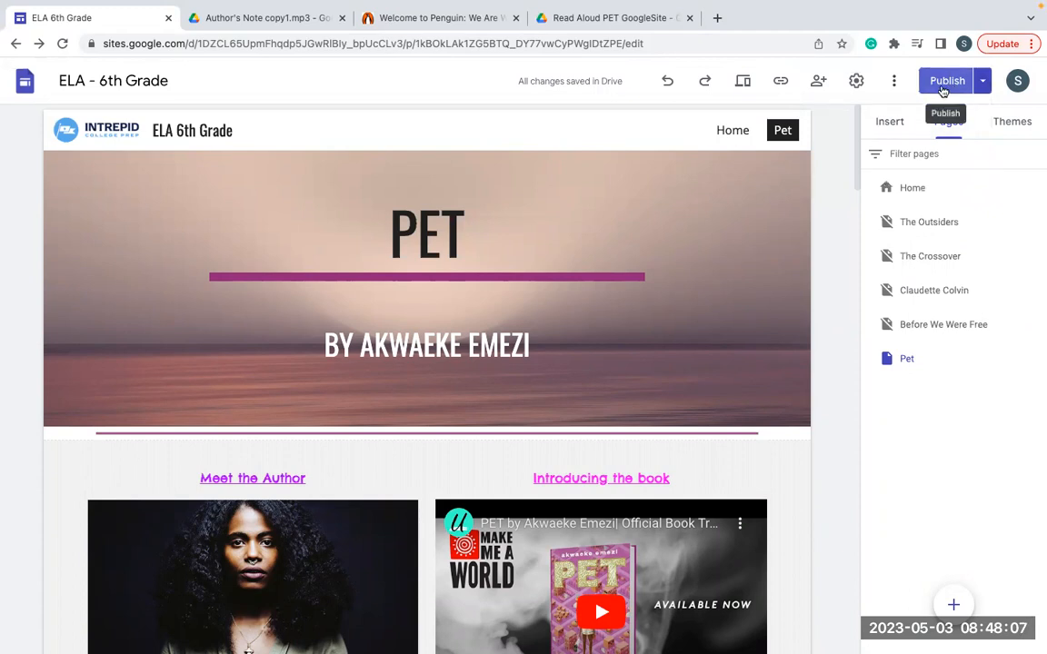
{"action": "left_click", "coordinate": [944, 83]}
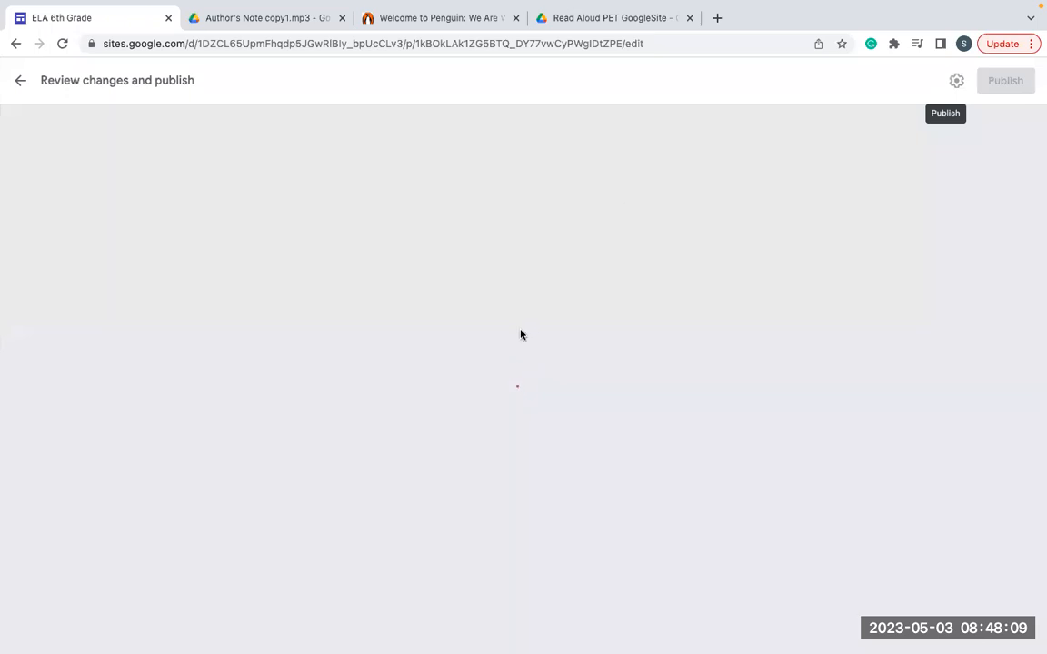
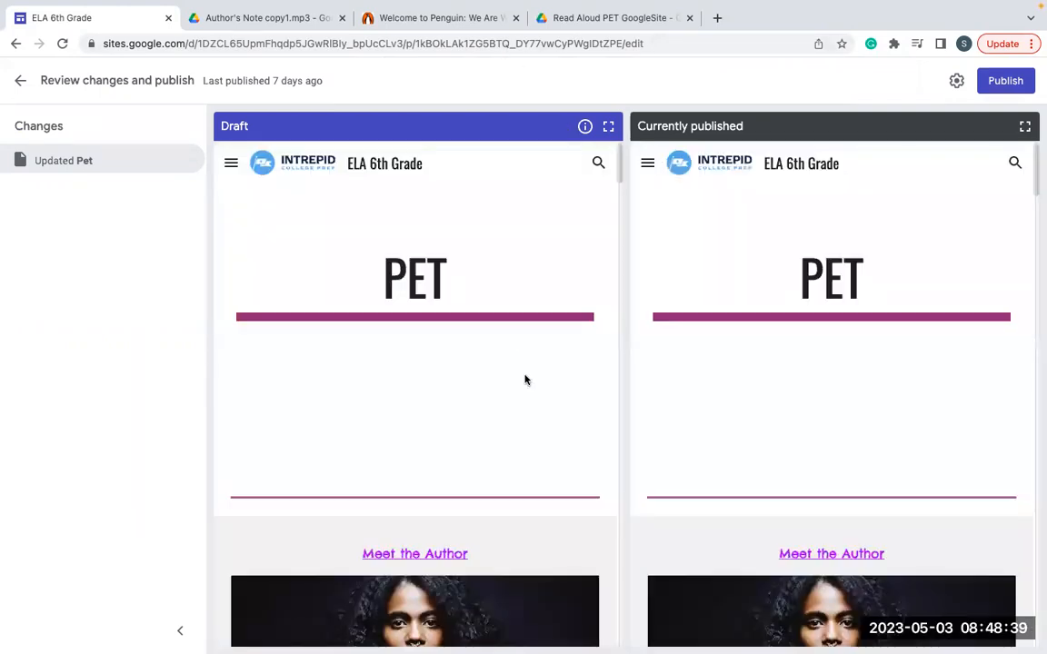
Step: Compare the draft and currently published versions of the Pet page from the author section through the chapter recordings
{"action": "scroll", "coordinate": [525, 378], "scroll_direction": "down", "scroll_amount": 5}
{"action": "scroll", "coordinate": [771, 397], "scroll_direction": "down", "scroll_amount": 5}
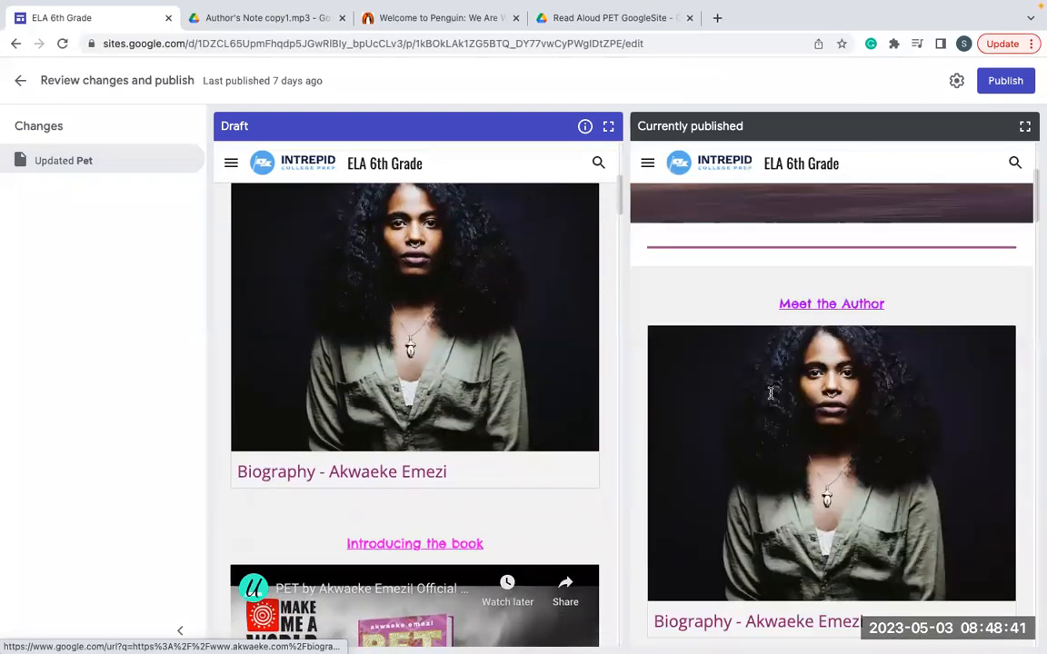
{"action": "scroll", "coordinate": [770, 399], "scroll_direction": "down", "scroll_amount": 10}
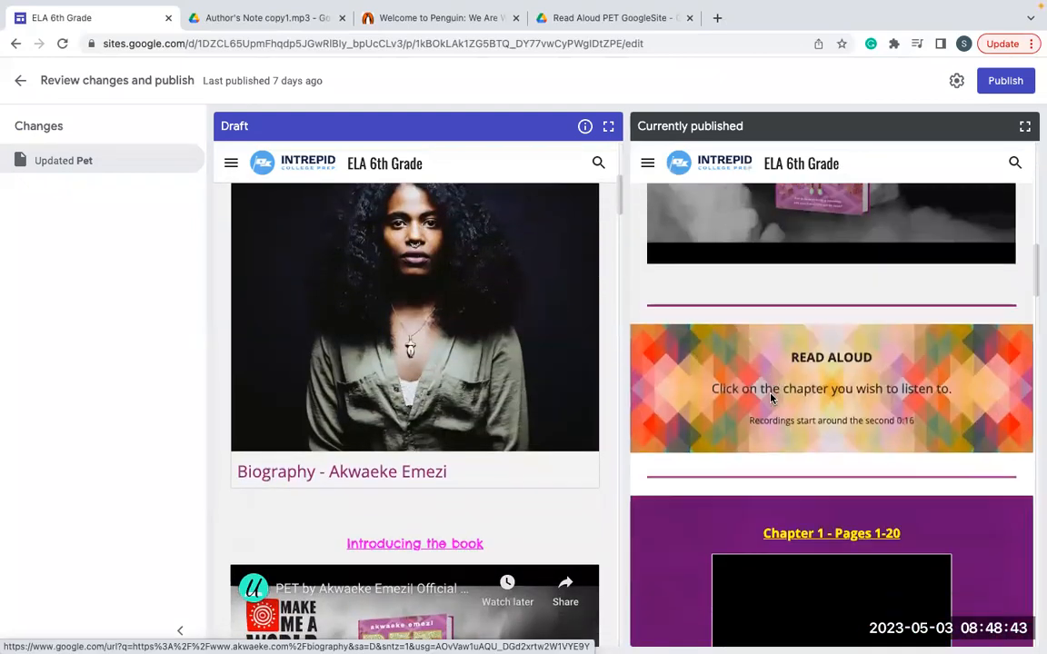
{"action": "scroll", "coordinate": [541, 523], "scroll_direction": "down", "scroll_amount": 1}
{"action": "scroll", "coordinate": [540, 523], "scroll_direction": "down", "scroll_amount": 6}
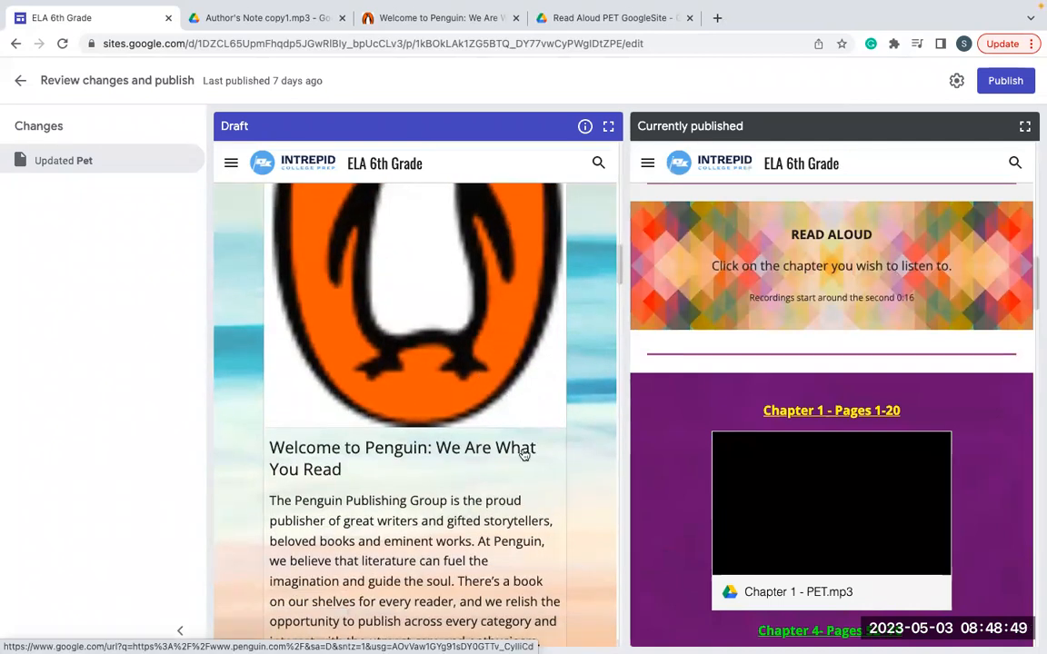
{"action": "scroll", "coordinate": [524, 451], "scroll_direction": "down", "scroll_amount": 5}
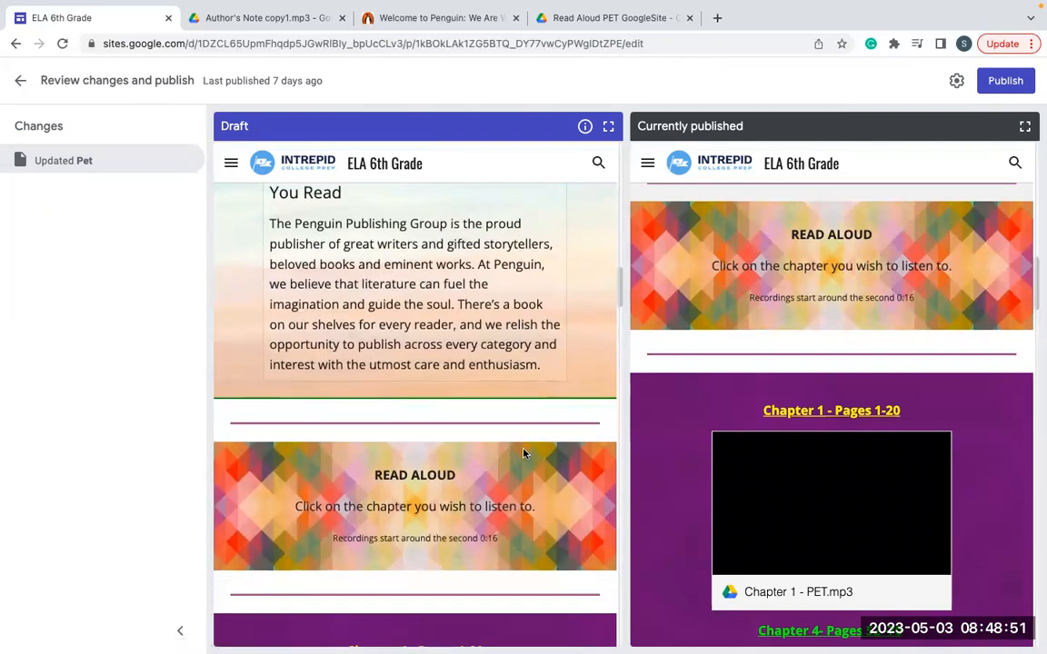
{"action": "scroll", "coordinate": [523, 452], "scroll_direction": "down", "scroll_amount": 5}
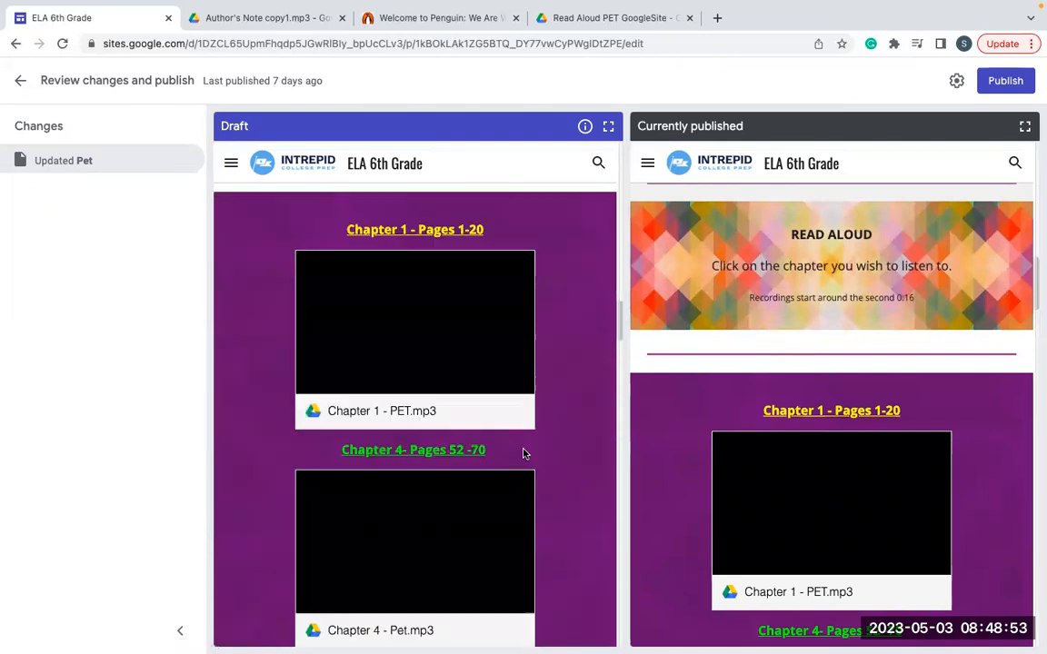
{"action": "scroll", "coordinate": [728, 495], "scroll_direction": "down", "scroll_amount": 5}
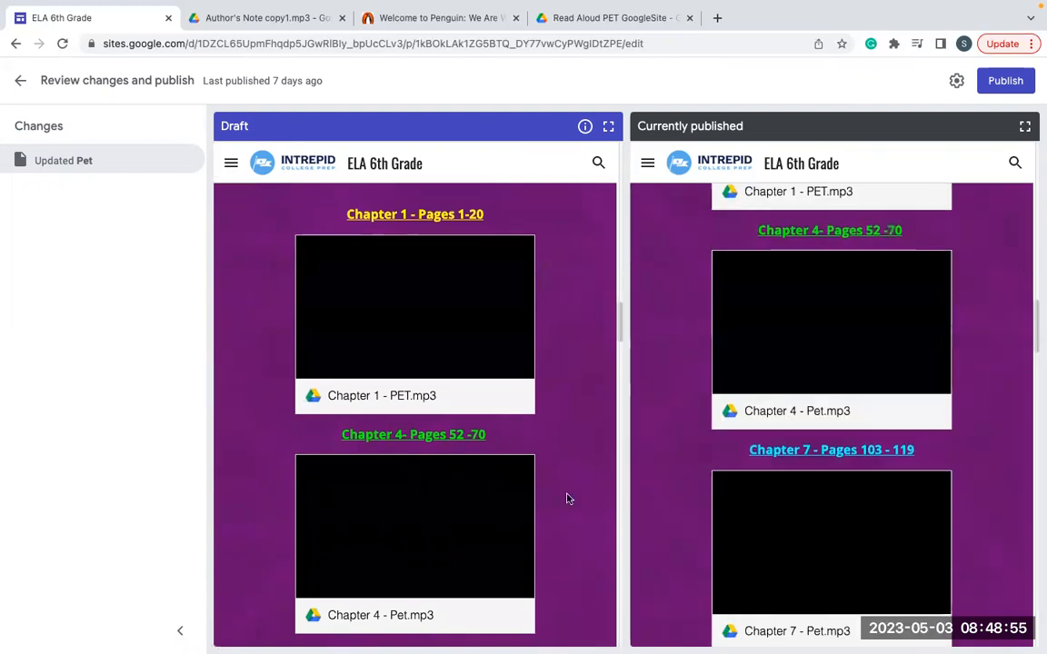
{"action": "scroll", "coordinate": [565, 495], "scroll_direction": "down", "scroll_amount": 3}
{"action": "scroll", "coordinate": [566, 498], "scroll_direction": "down", "scroll_amount": 20}
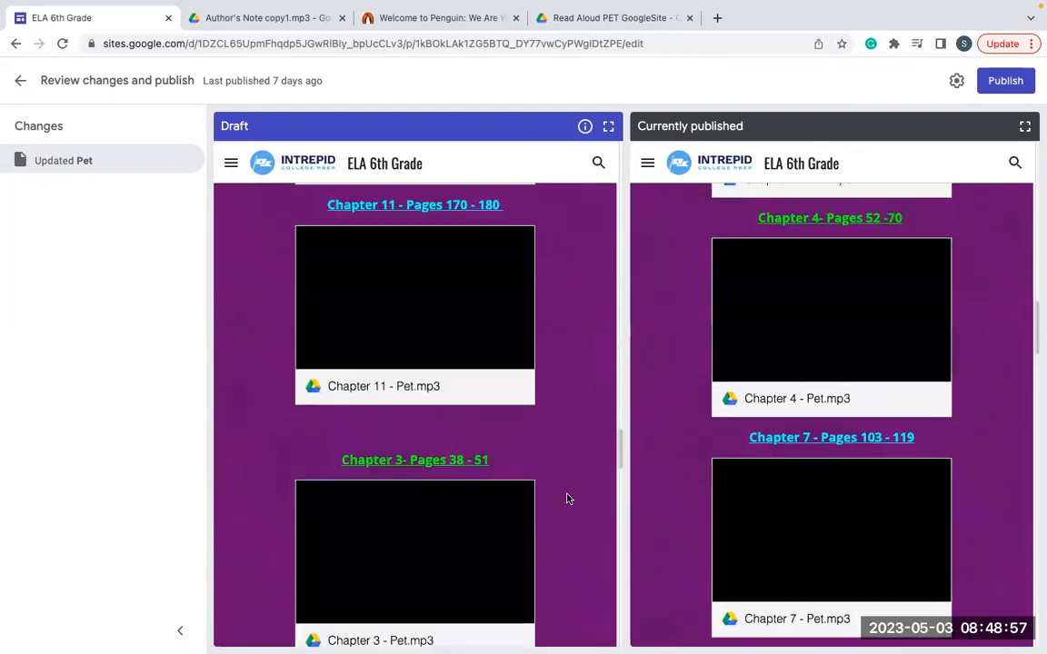
Step: Compare the Author's Notes recording and User Feedback form sections near the end of the draft and published versions
{"action": "scroll", "coordinate": [565, 496], "scroll_direction": "down", "scroll_amount": 5}
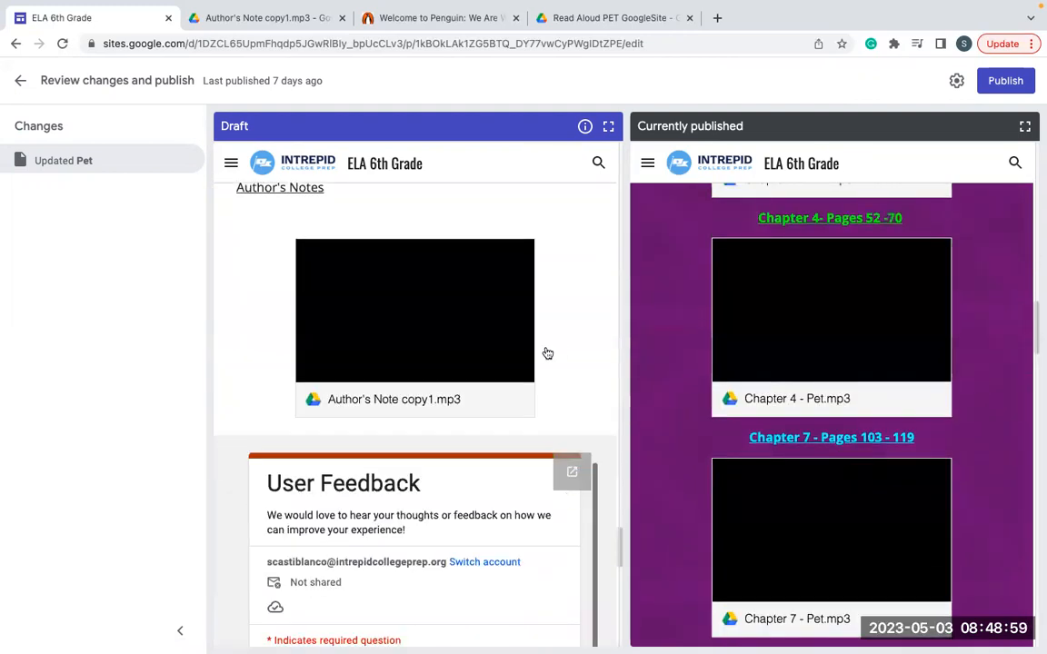
{"action": "scroll", "coordinate": [848, 553], "scroll_direction": "down", "scroll_amount": 20}
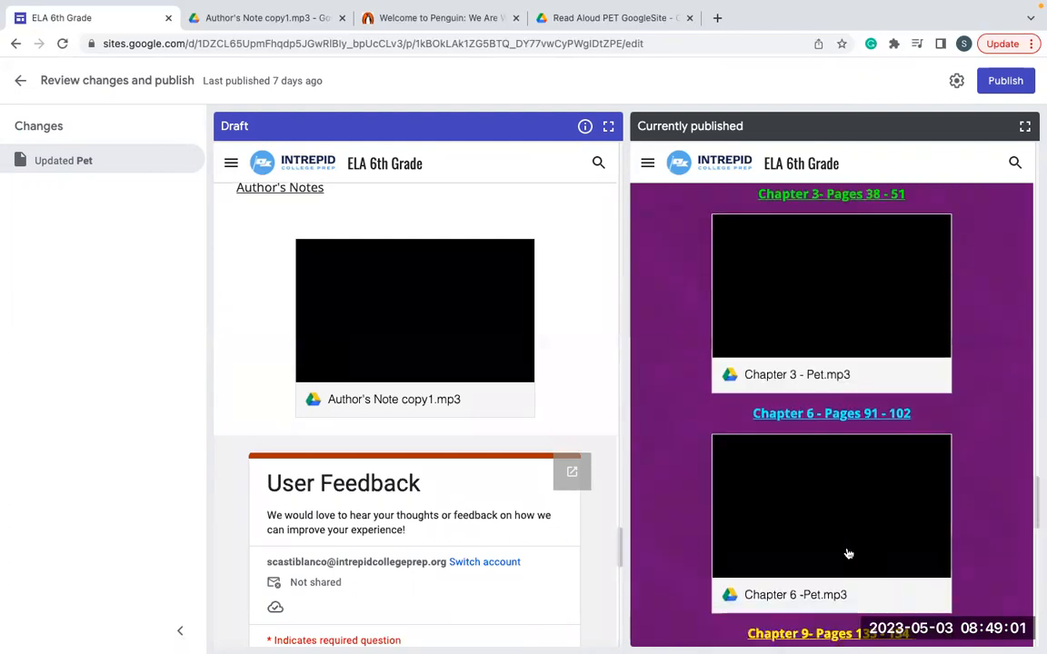
{"action": "scroll", "coordinate": [847, 554], "scroll_direction": "down", "scroll_amount": 6}
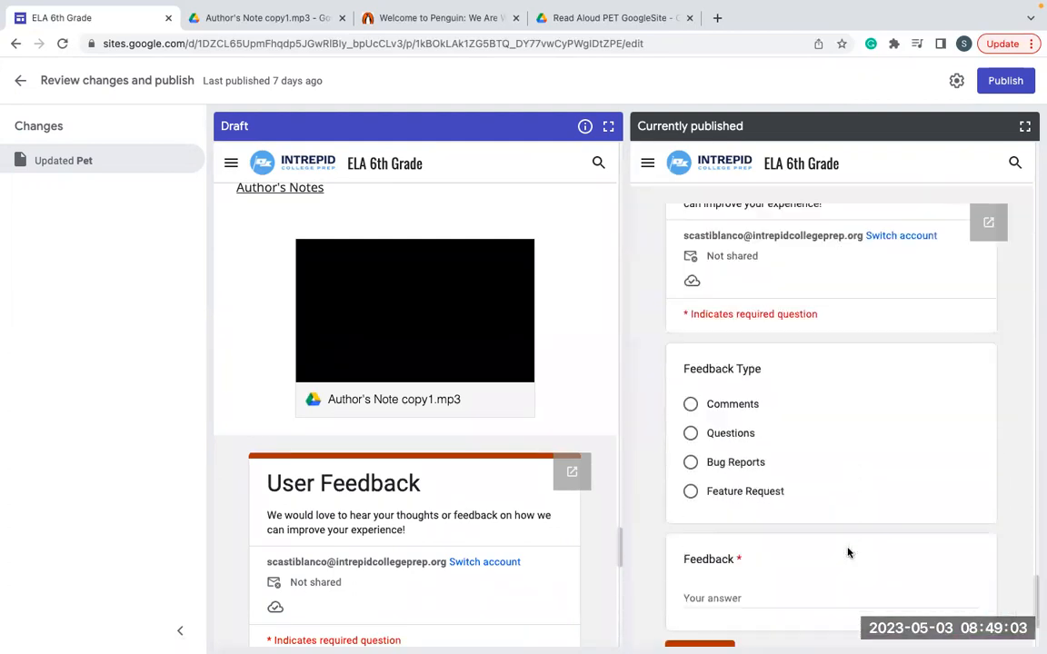
{"action": "scroll", "coordinate": [508, 534], "scroll_direction": "down", "scroll_amount": 10}
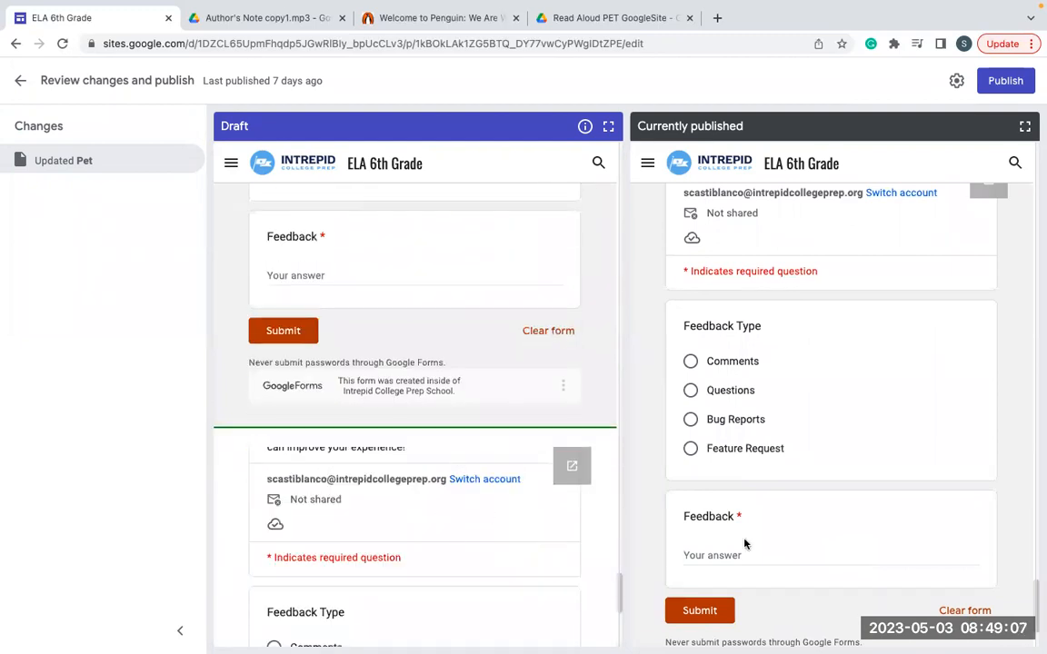
{"action": "scroll", "coordinate": [752, 546], "scroll_direction": "down", "scroll_amount": 1}
{"action": "scroll", "coordinate": [468, 559], "scroll_direction": "down", "scroll_amount": 5}
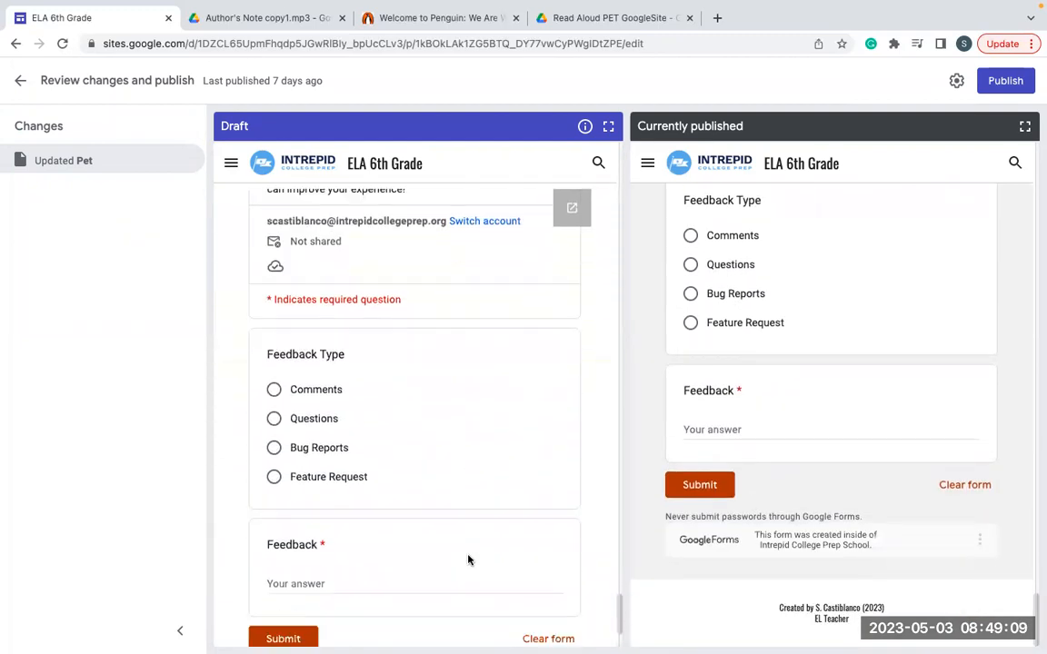
{"action": "scroll", "coordinate": [468, 560], "scroll_direction": "up", "scroll_amount": 5}
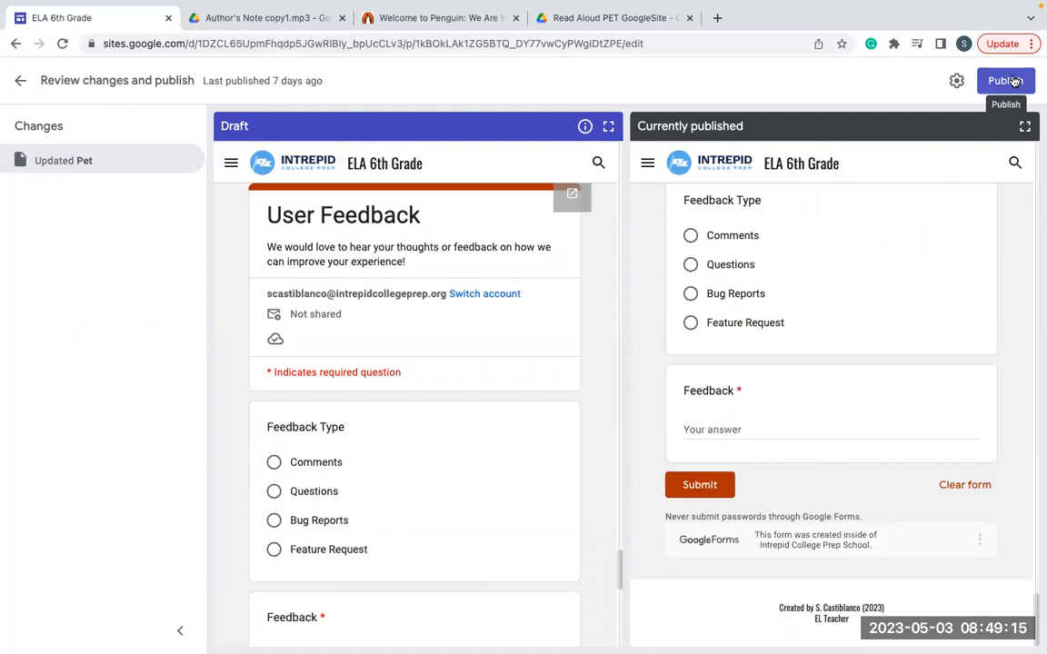
{"action": "scroll", "coordinate": [483, 368], "scroll_direction": "up", "scroll_amount": 2}
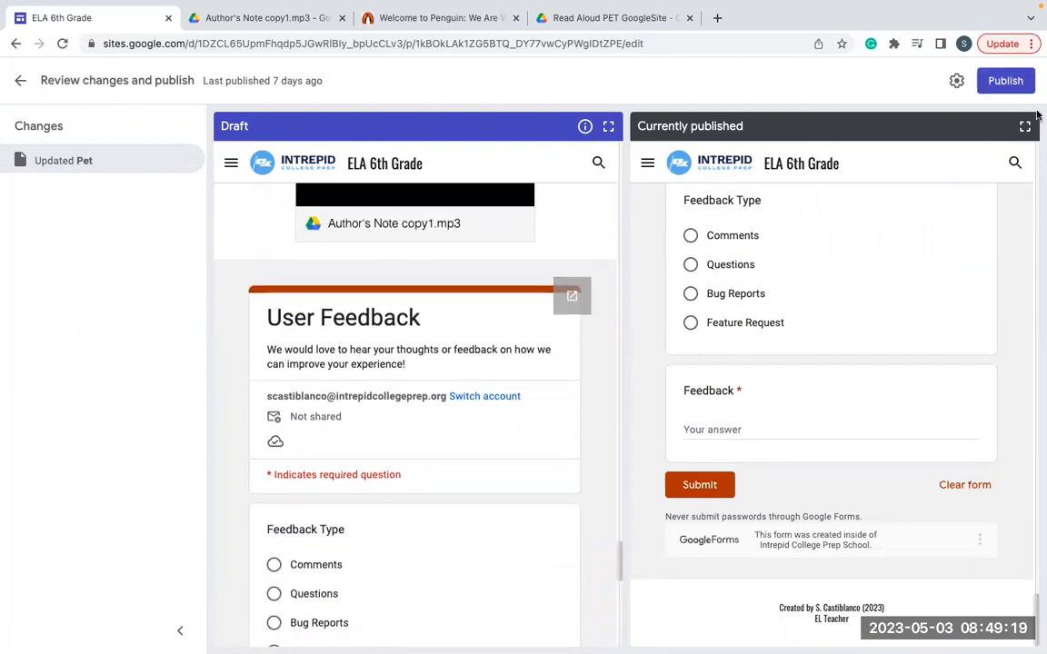
Step: Publish the updated Pet page and copy the published site link
{"action": "left_click", "coordinate": [1003, 81]}
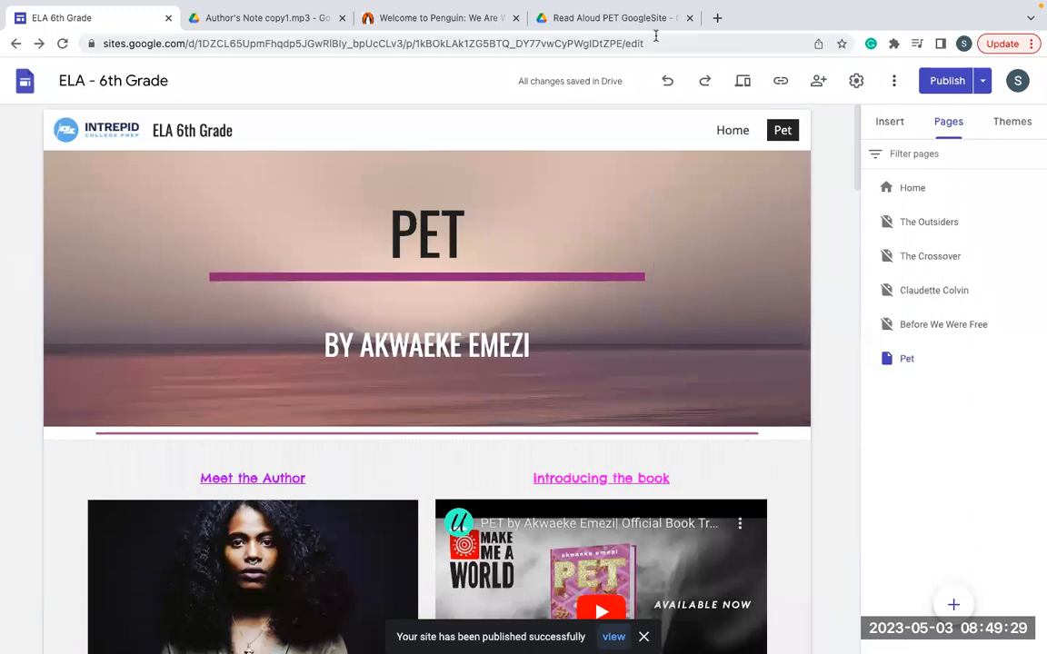
{"action": "left_click", "coordinate": [781, 84]}
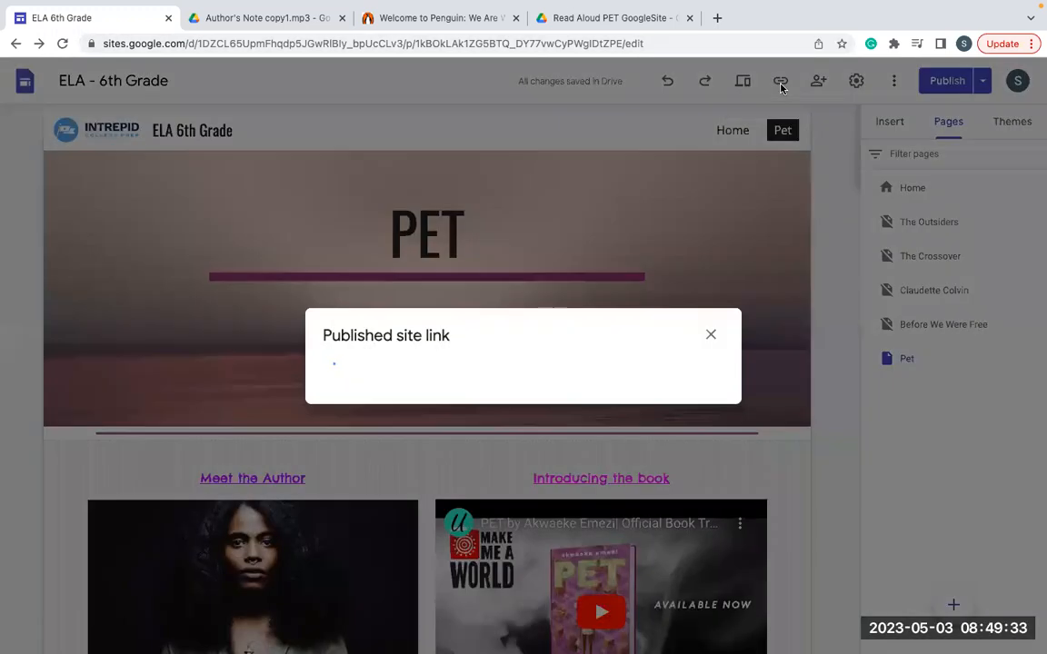
{"action": "left_click", "coordinate": [681, 366]}
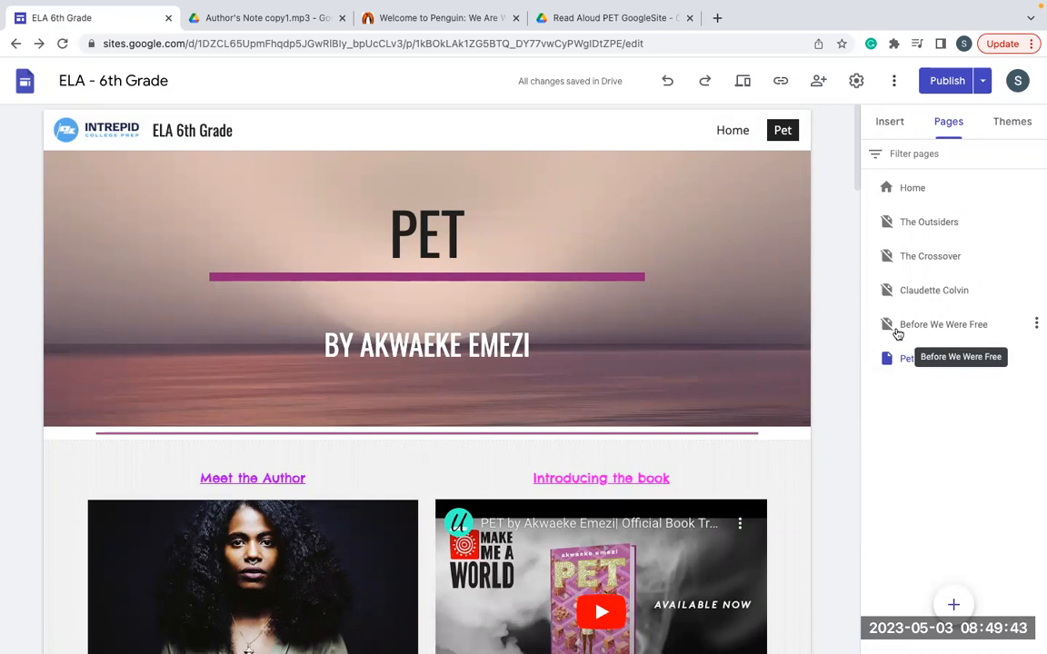
Step: Switch to the other browser window with the published ELA 6th Grade site and load the copied Pet page link
{"action": "scroll", "coordinate": [715, 314], "scroll_direction": "down", "scroll_amount": 8}
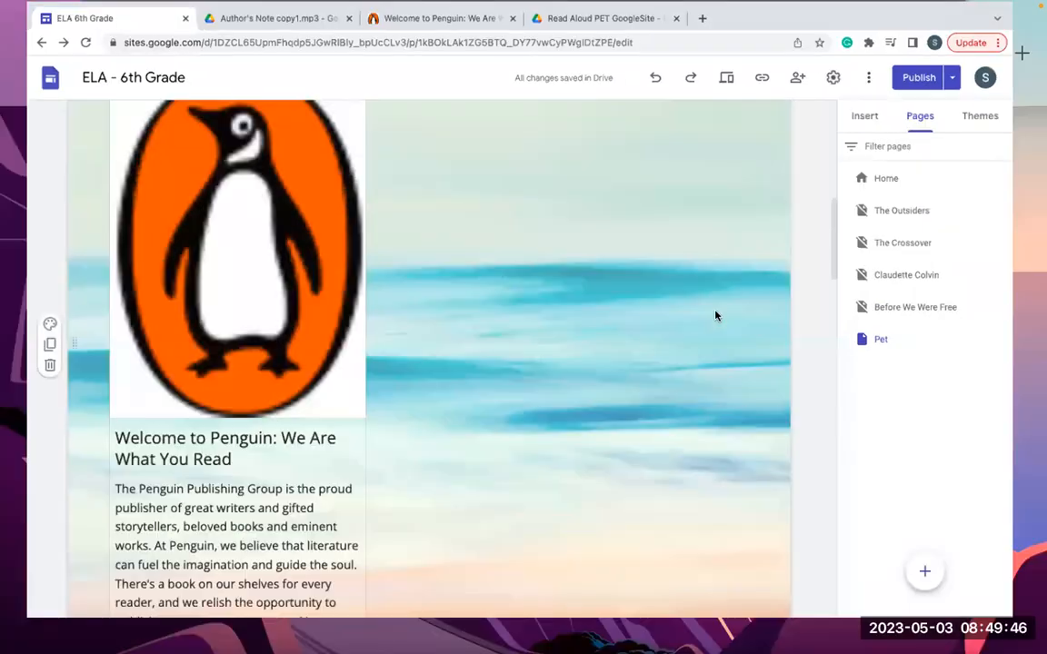
{"action": "key", "text": "ctrl+Up"}
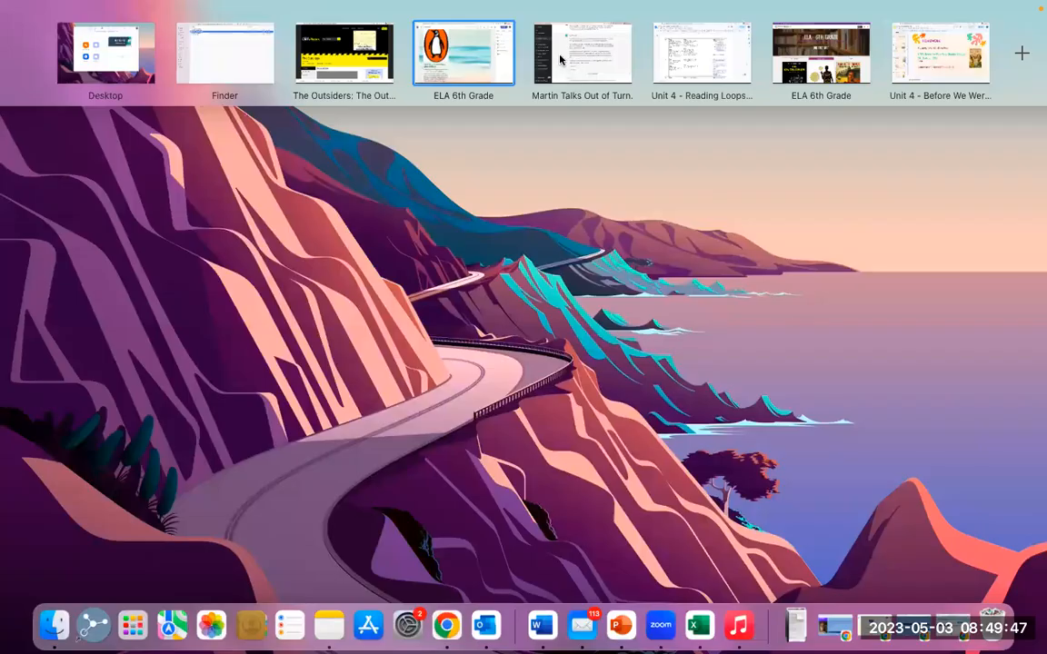
{"action": "left_click", "coordinate": [346, 56]}
{"action": "key", "text": "ctrl+Up"}
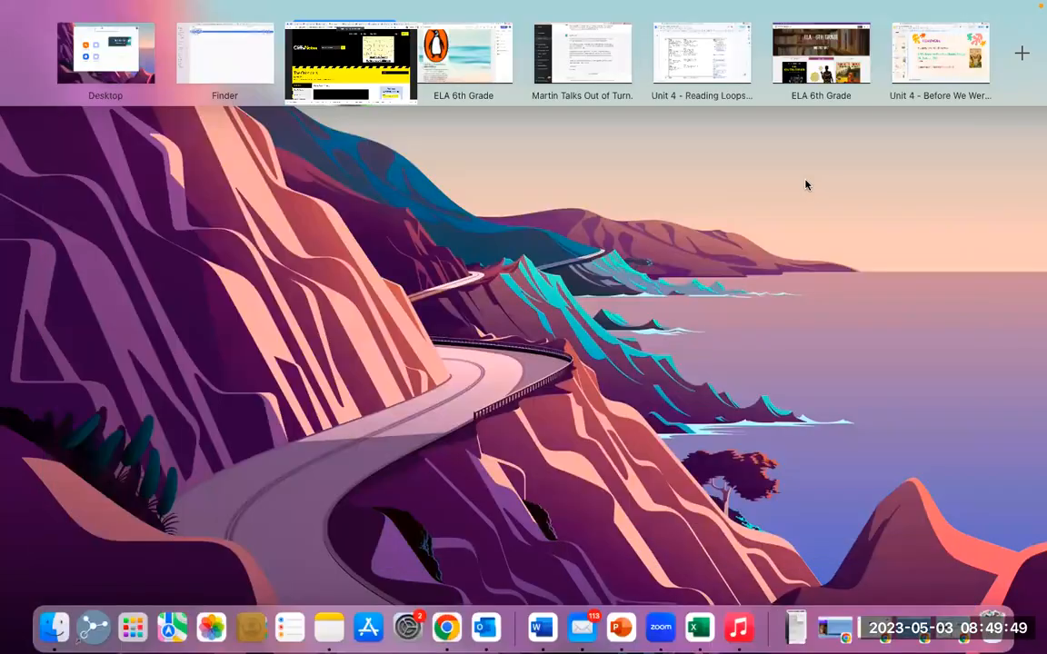
{"action": "left_click", "coordinate": [818, 50]}
{"action": "left_click", "coordinate": [734, 42]}
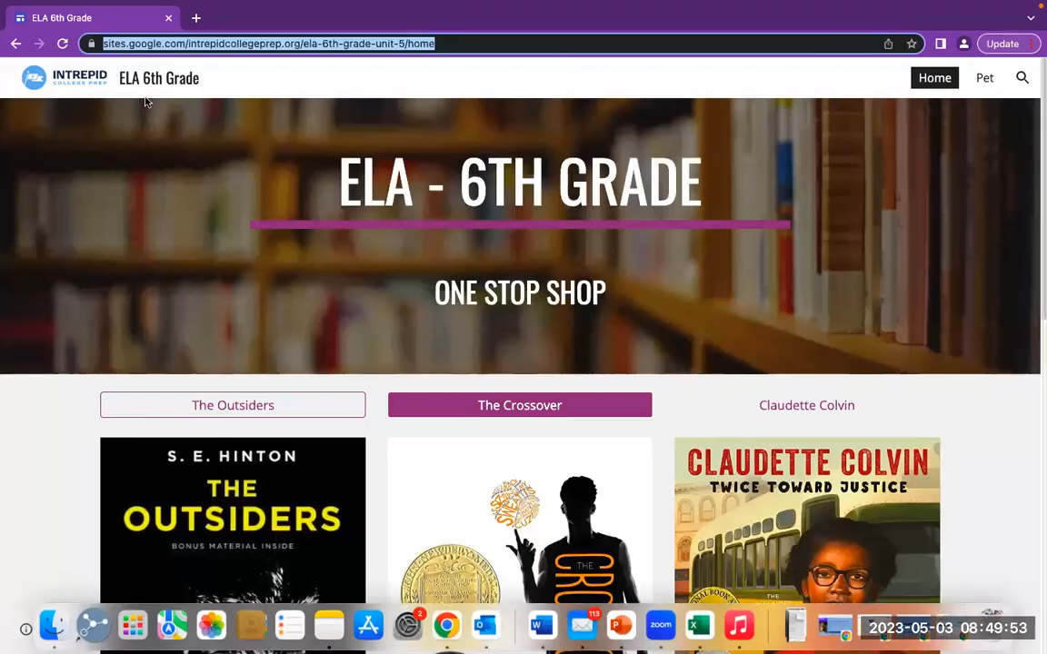
{"action": "key", "text": "super+v"}
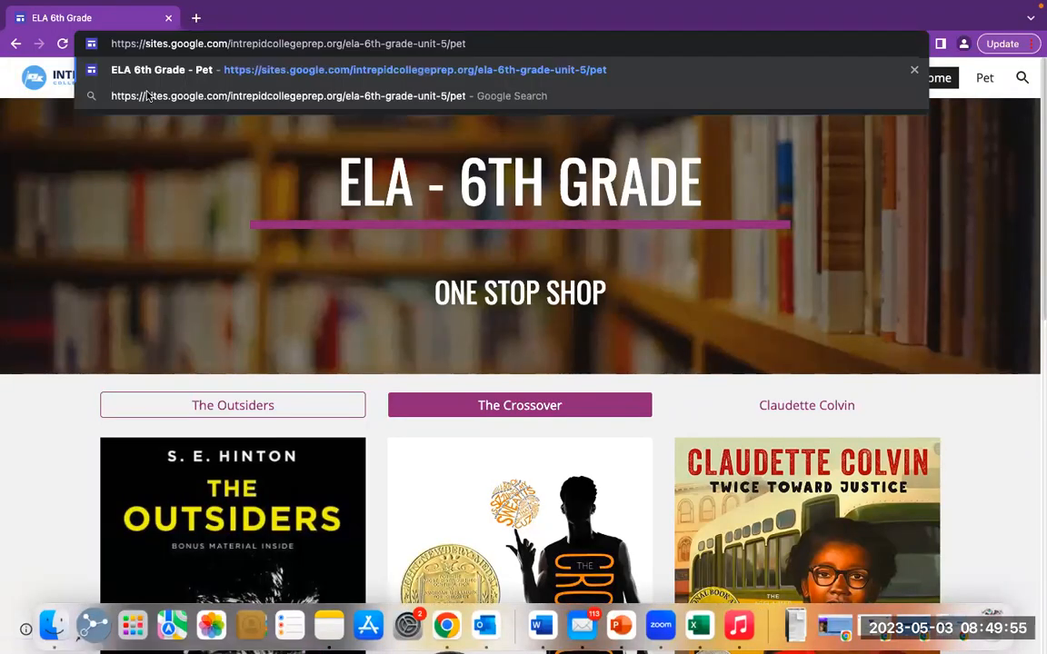
{"action": "key", "text": "Return"}
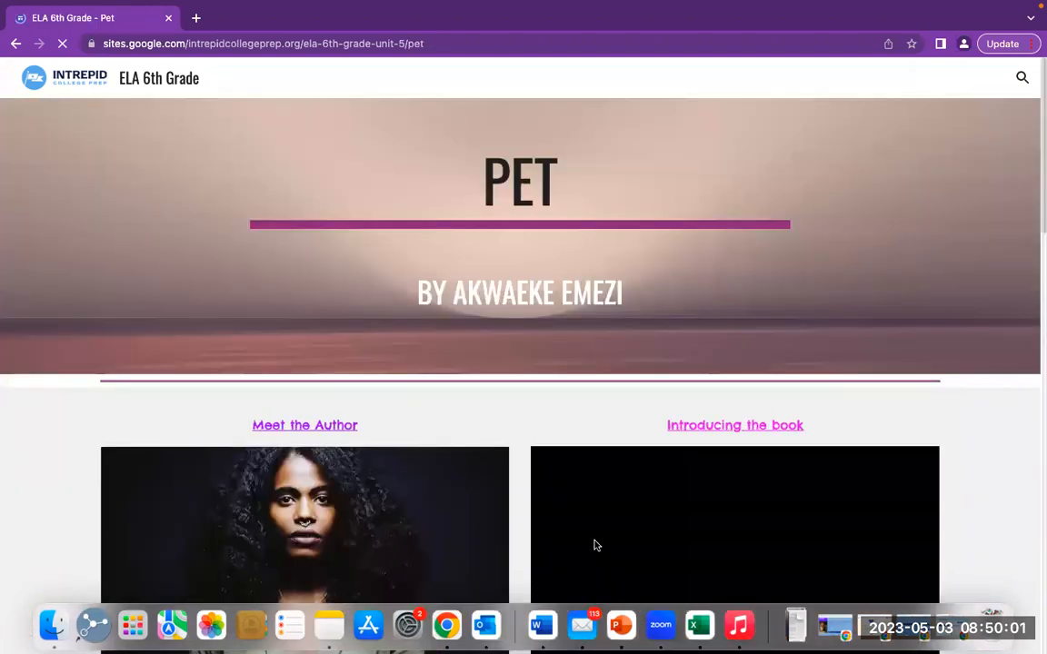
Step: Review the published Pet page through the publisher section, chapter list, Author's Notes and feedback forms, and return to its beginning
{"action": "scroll", "coordinate": [595, 545], "scroll_direction": "down", "scroll_amount": 5}
{"action": "scroll", "coordinate": [595, 545], "scroll_direction": "down", "scroll_amount": 2}
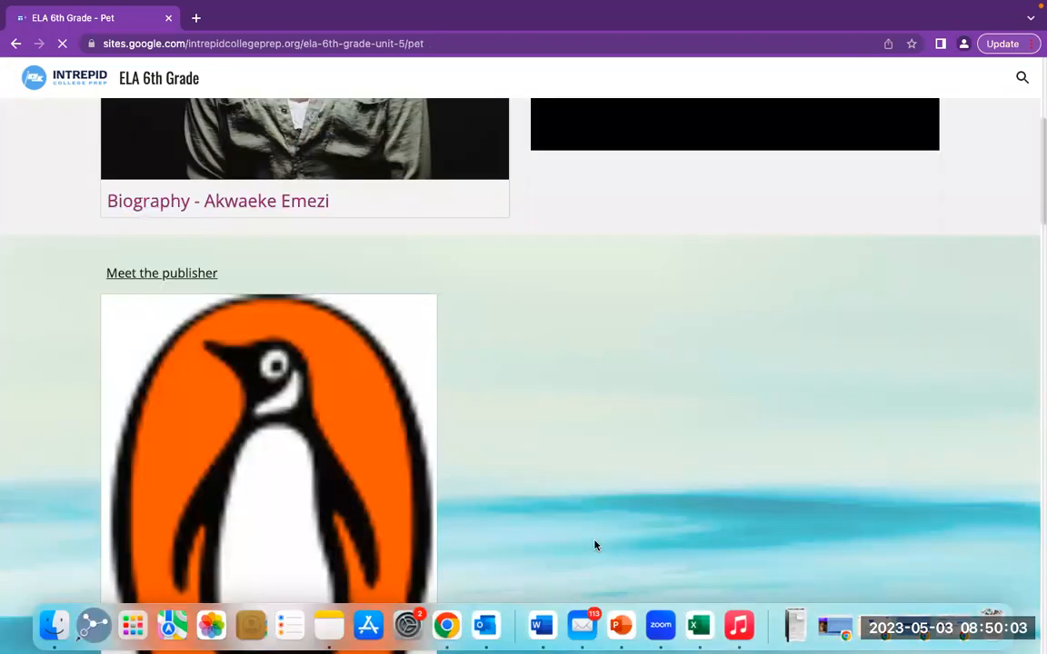
{"action": "scroll", "coordinate": [595, 545], "scroll_direction": "down", "scroll_amount": 3}
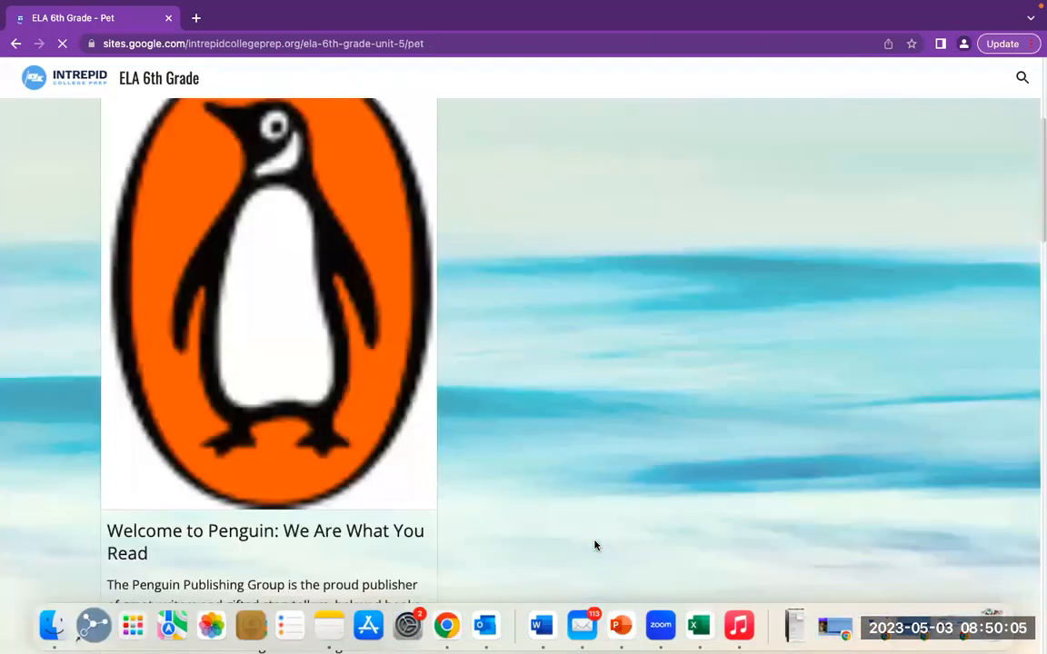
{"action": "scroll", "coordinate": [595, 545], "scroll_direction": "down", "scroll_amount": 8}
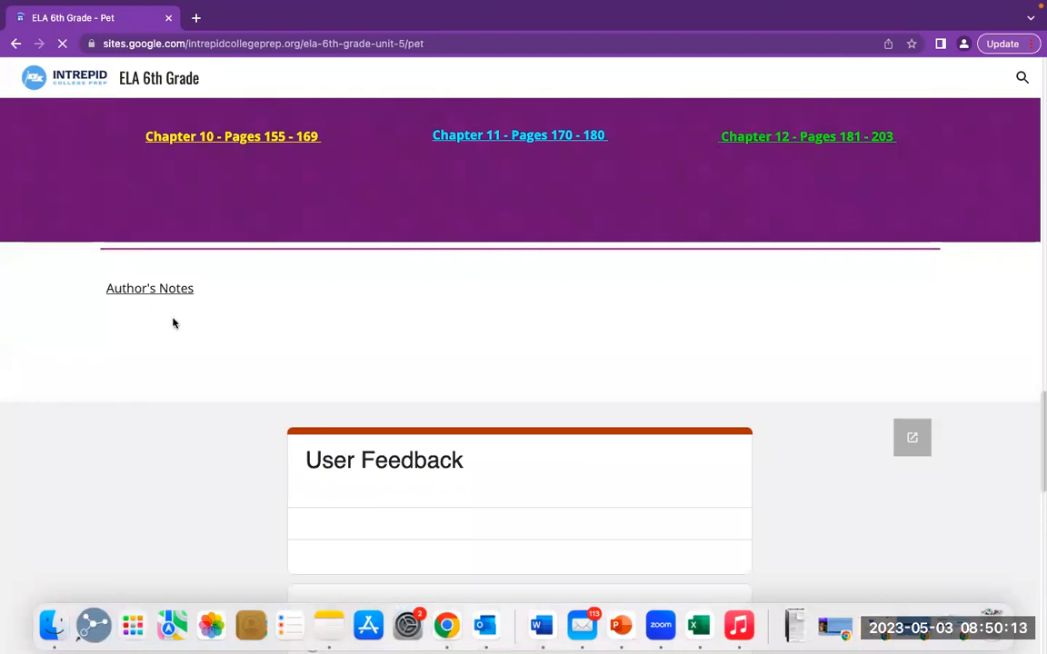
{"action": "scroll", "coordinate": [172, 323], "scroll_direction": "down", "scroll_amount": 10}
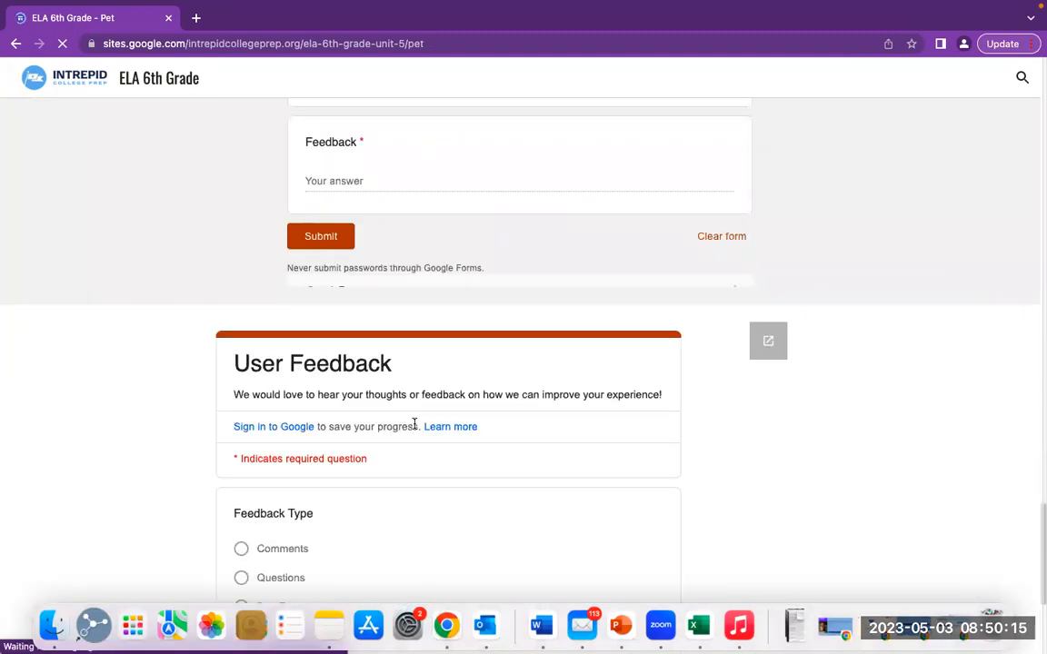
{"action": "scroll", "coordinate": [414, 424], "scroll_direction": "up", "scroll_amount": 8}
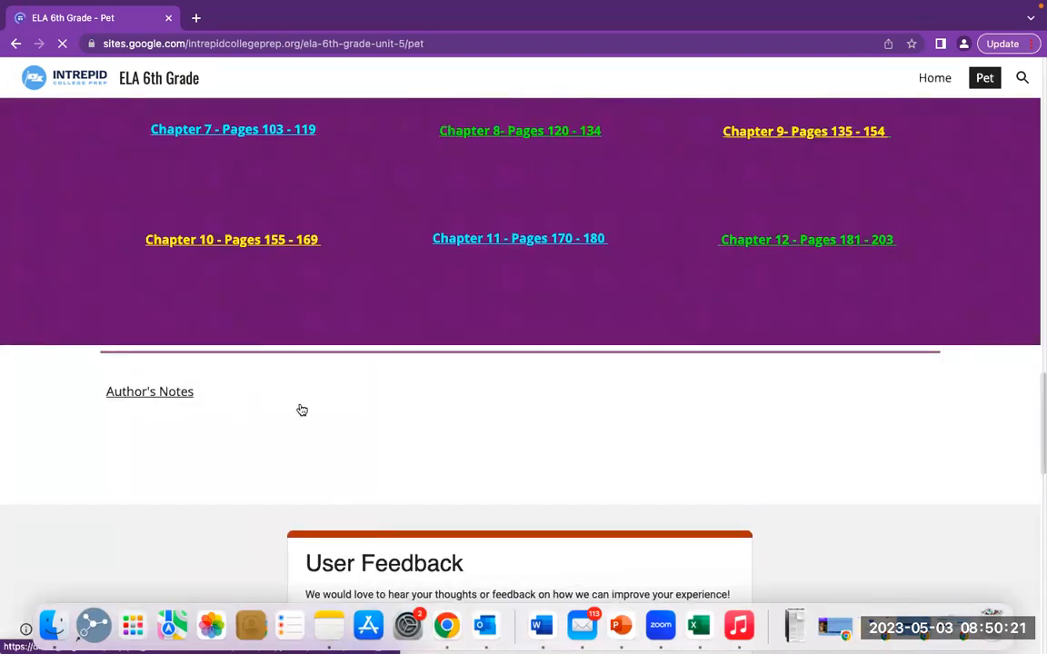
{"action": "scroll", "coordinate": [310, 408], "scroll_direction": "up", "scroll_amount": 3}
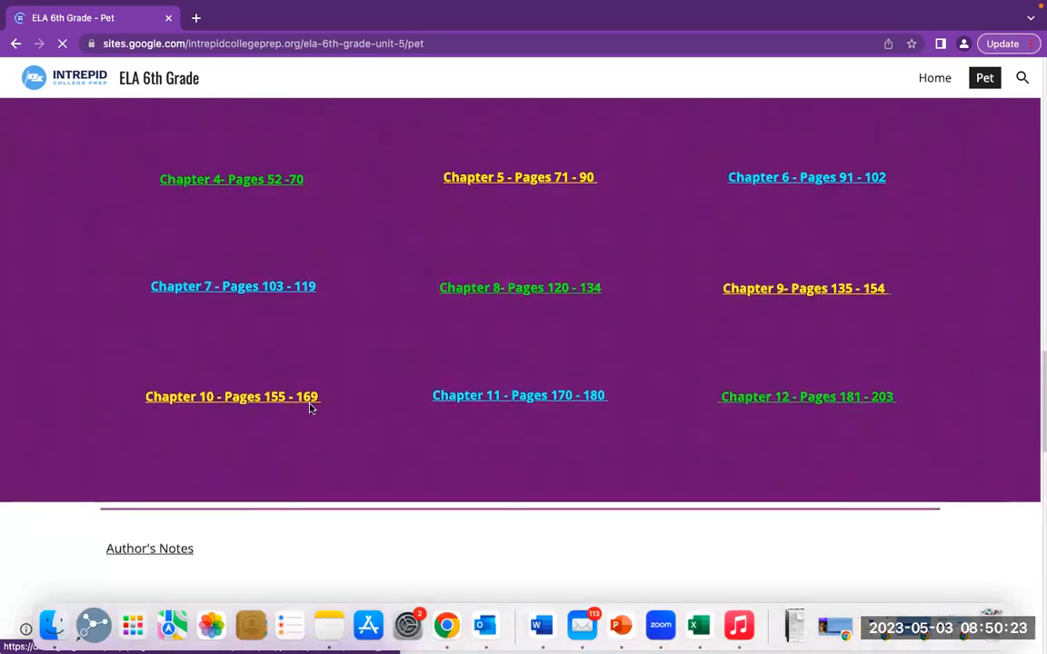
{"action": "scroll", "coordinate": [310, 409], "scroll_direction": "up", "scroll_amount": 2}
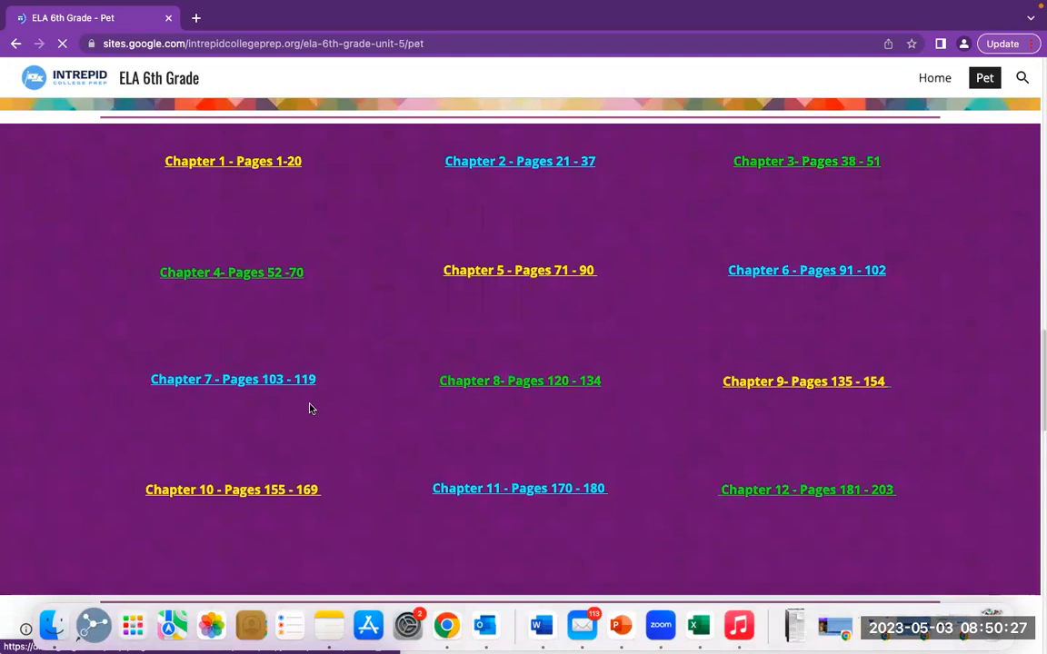
{"action": "scroll", "coordinate": [374, 281], "scroll_direction": "up", "scroll_amount": 3}
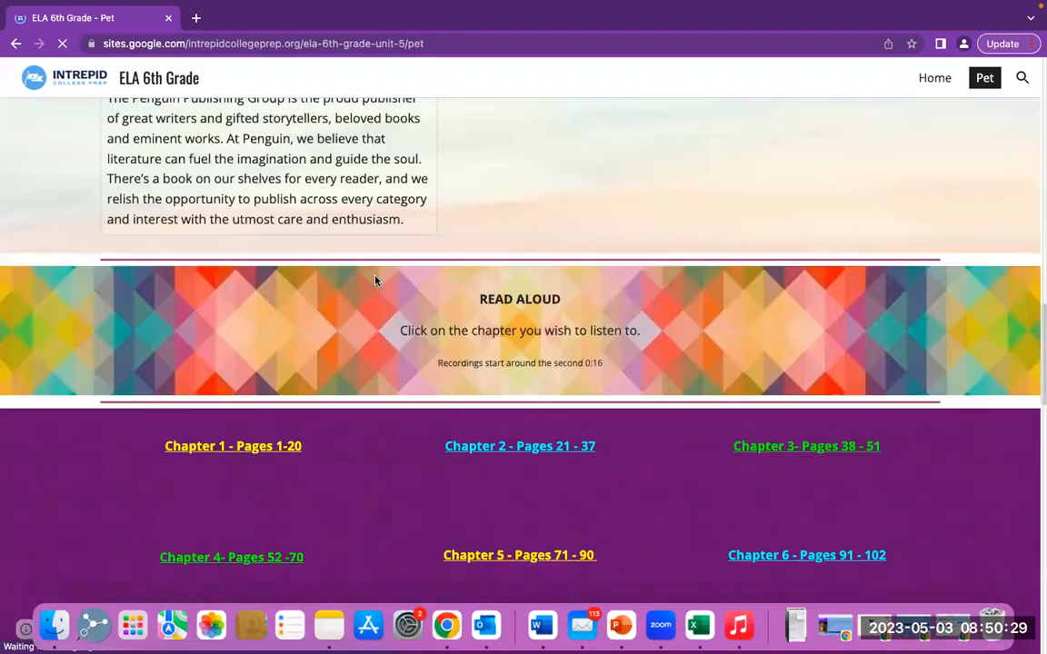
{"action": "scroll", "coordinate": [375, 280], "scroll_direction": "up", "scroll_amount": 4}
{"action": "scroll", "coordinate": [375, 279], "scroll_direction": "up", "scroll_amount": 5}
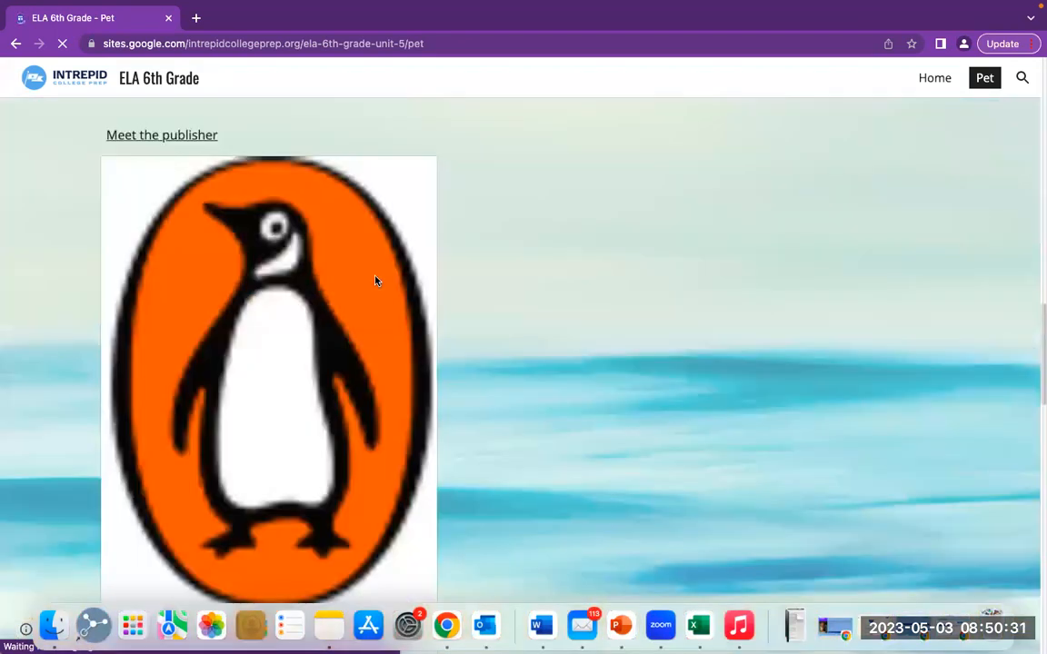
{"action": "scroll", "coordinate": [375, 280], "scroll_direction": "up", "scroll_amount": 8}
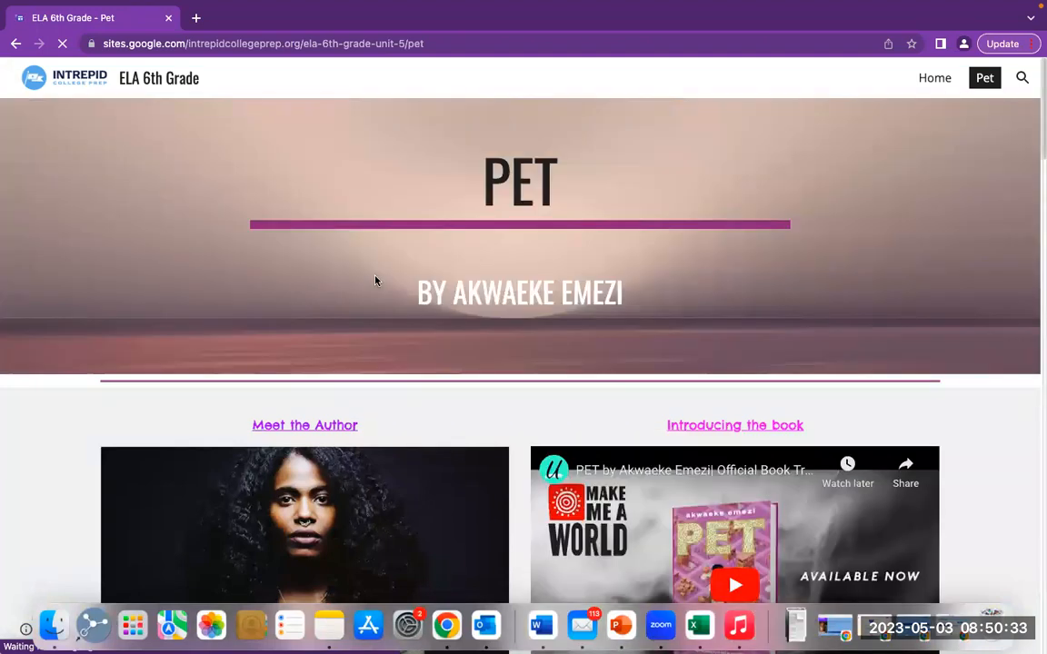